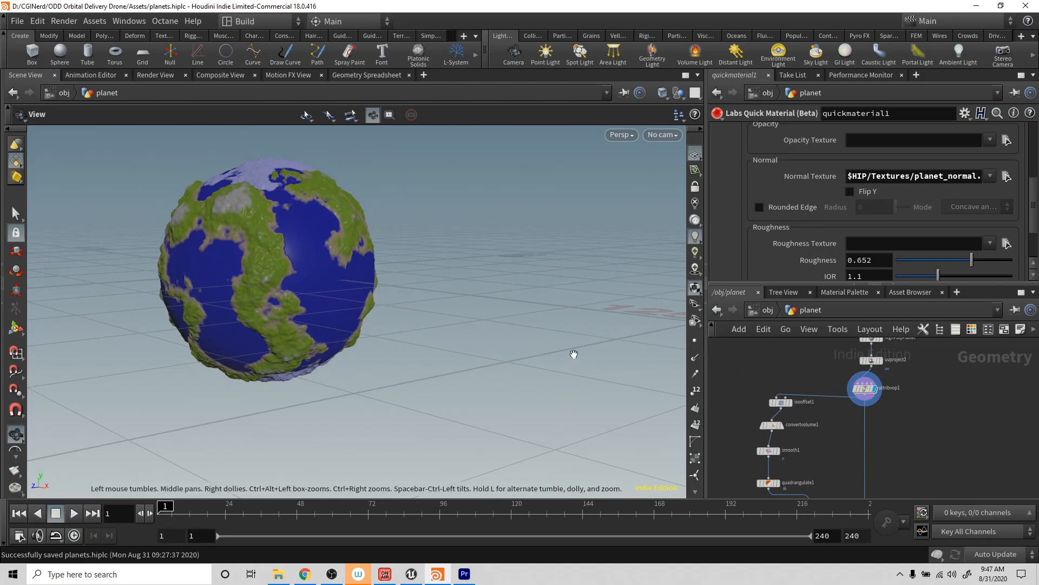
# - Switch to Unreal Engine and look around the textured low-poly planet in the level viewport
pyautogui.click(413, 578)
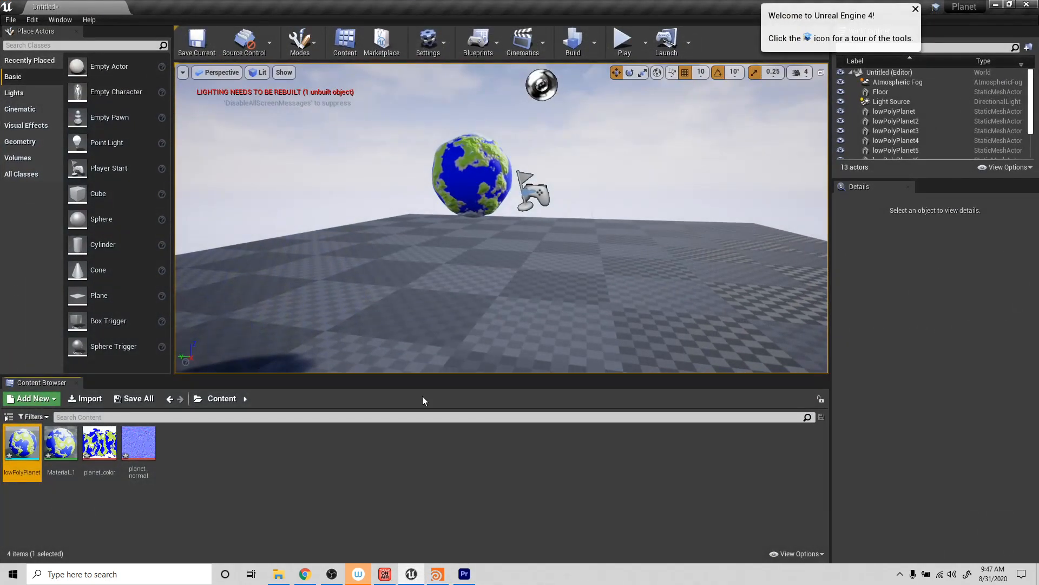
pyautogui.keyDown('alt'); pyautogui.moveTo(506, 265); pyautogui.dragTo(558, 290); pyautogui.keyUp('alt')
pyautogui.moveTo(547, 226)
pyautogui.mouseDown(button='right')
pyautogui.moveTo(511, 218)
pyautogui.moveTo(547, 225)
pyautogui.mouseUp(button='right')
pyautogui.keyDown('alt'); pyautogui.moveTo(477, 242); pyautogui.dragTo(477, 247); pyautogui.keyUp('alt')
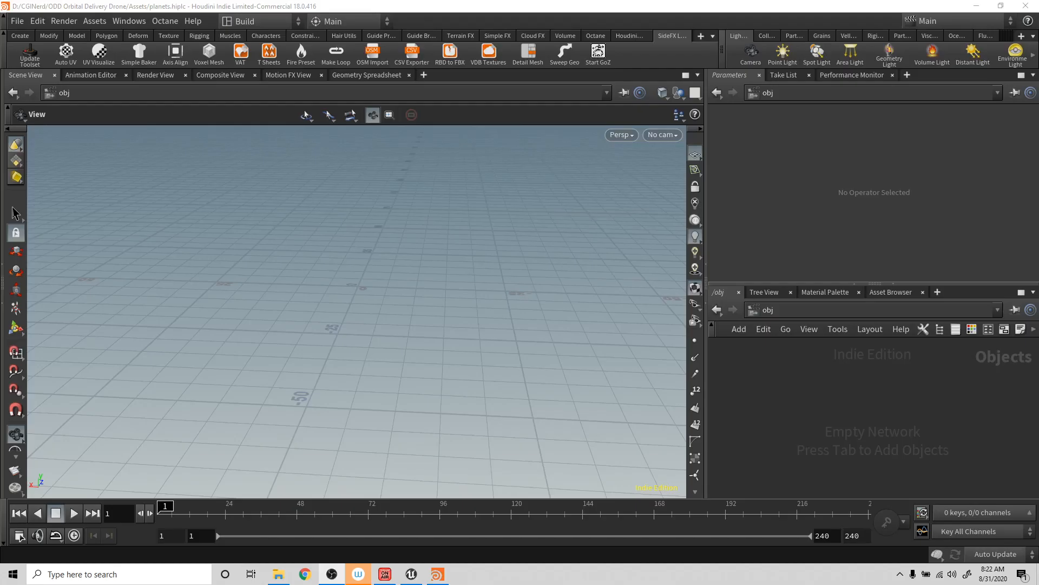
# - Add a Sphere geometry object to the empty object network
pyautogui.press('Tab')
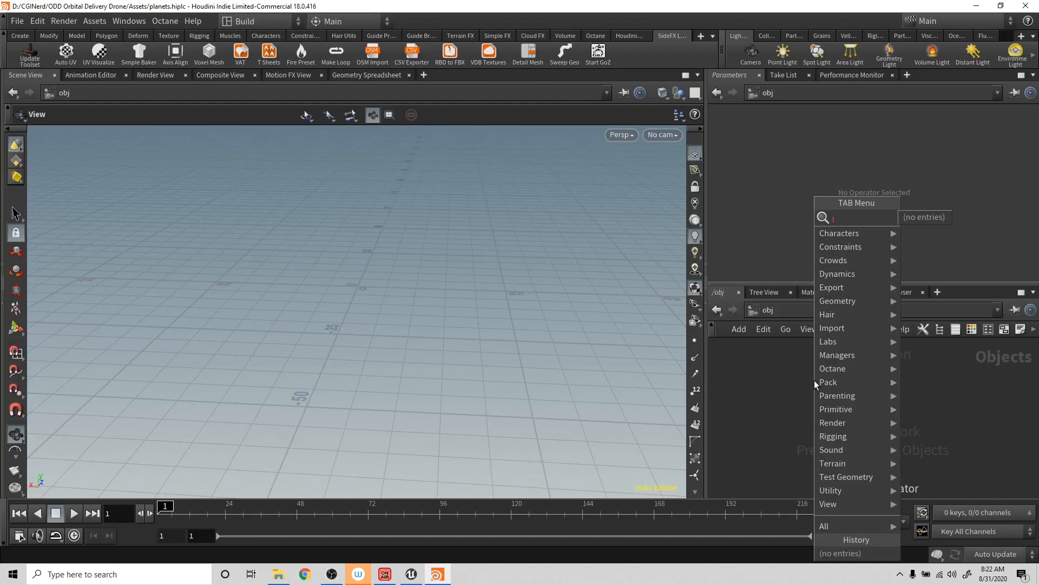
pyautogui.write('sph')
pyautogui.press('Return')
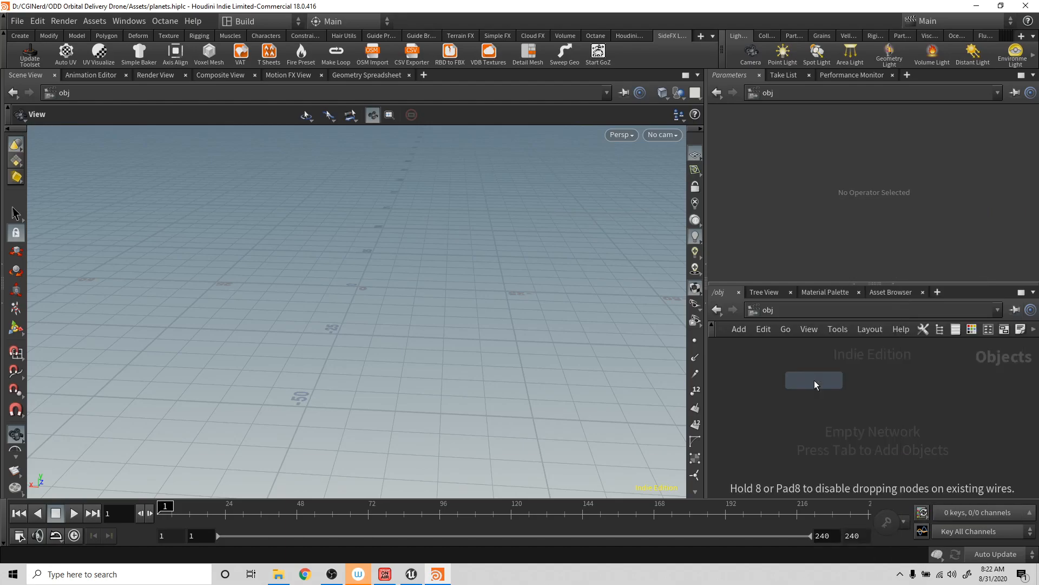
pyautogui.click(814, 380)
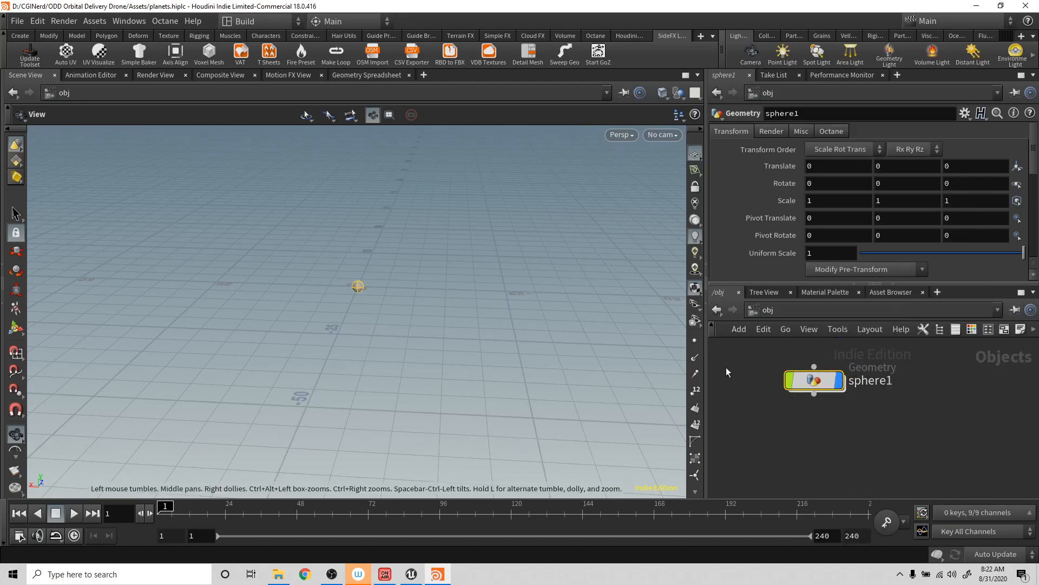
# - Rename the sphere object to planet and go inside its geometry network
pyautogui.doubleClick(872, 380)
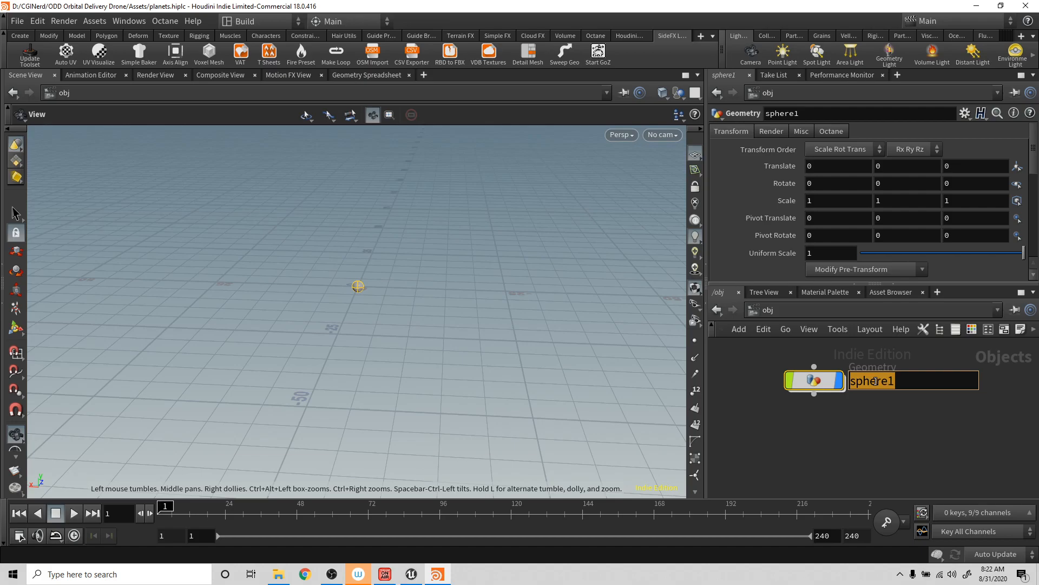
pyautogui.write('planet')
pyautogui.press('Return')
pyautogui.press('Return')
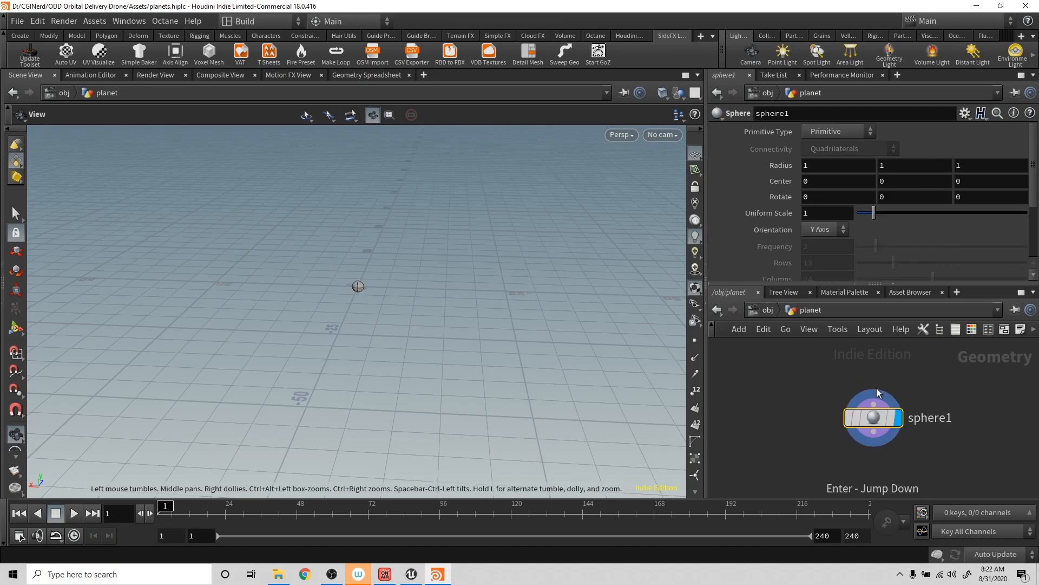
# - Move the sphere node to a clear spot in the network and rename it lowPolyPlanet
pyautogui.moveTo(877, 423); pyautogui.dragTo(797, 385)
pyautogui.doubleClick(843, 383)
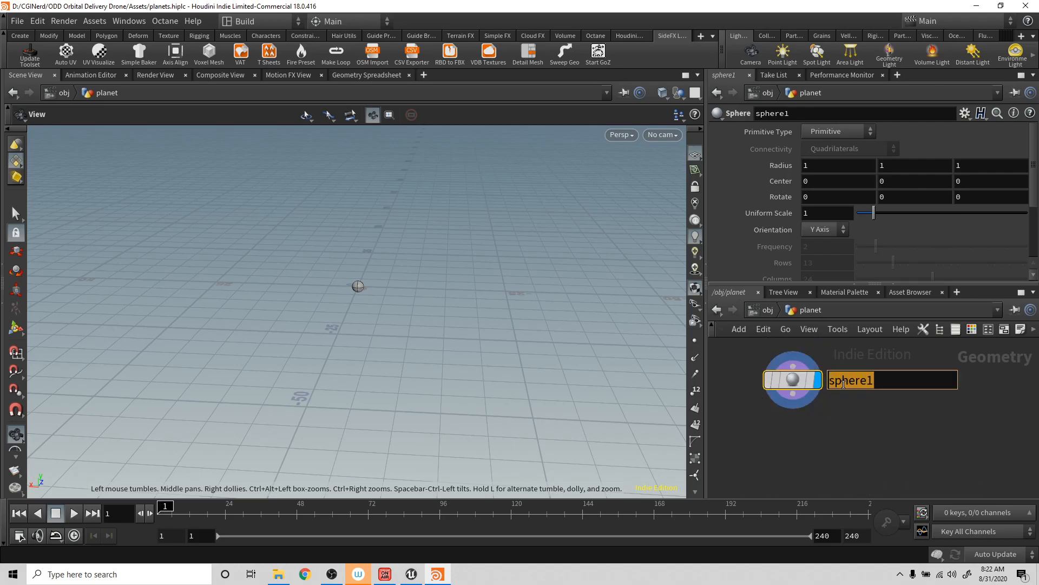
pyautogui.write('low_')
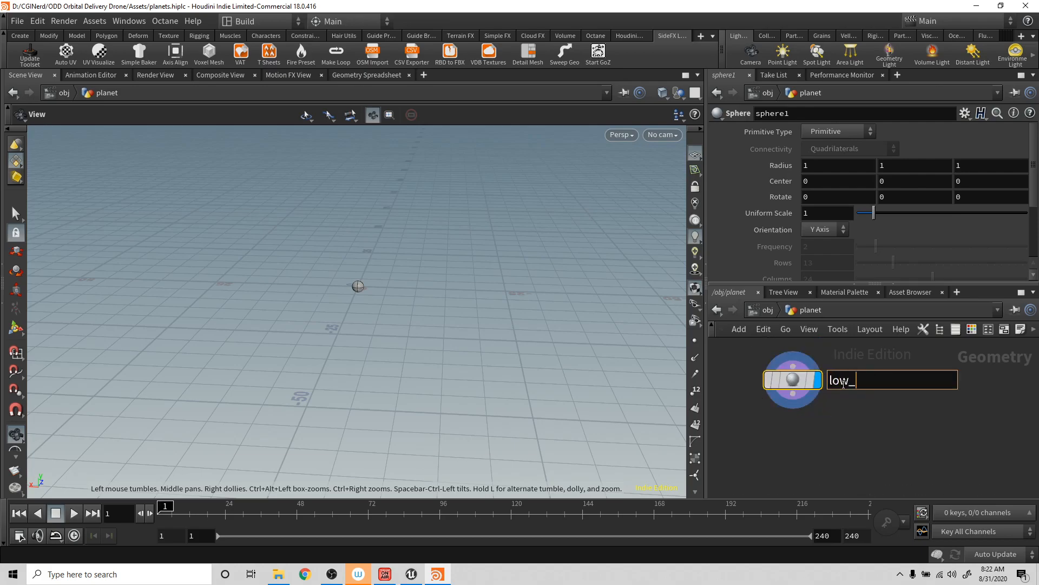
pyautogui.press('BackSpace')
pyautogui.write('PolyPlanet')
pyautogui.press('Return')
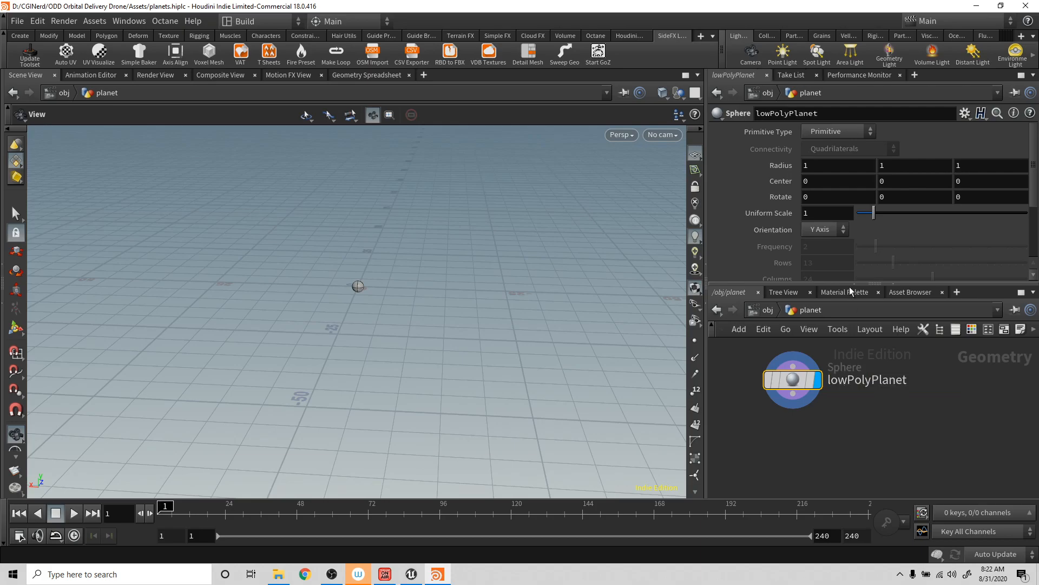
# - Set the lowPolyPlanet sphere's radius to 30 on all three axes
pyautogui.click(830, 162)
pyautogui.write('30')
pyautogui.press('Tab')
pyautogui.write('30')
pyautogui.press('Tab')
pyautogui.write('30')
pyautogui.press('Tab')
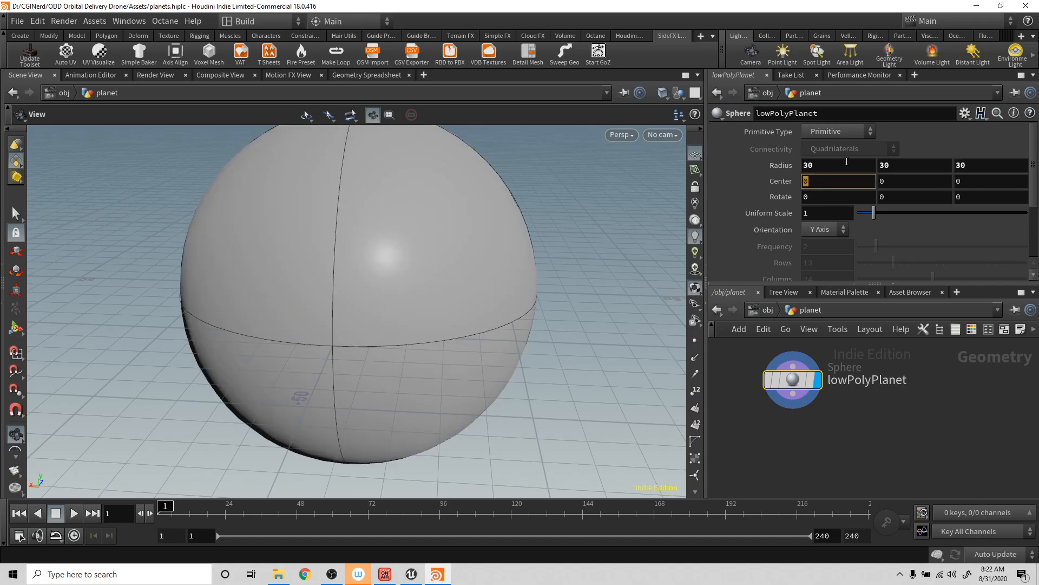
# - Change the lowPolyPlanet sphere's primitive type to Polygon and set its frequency to 6
pyautogui.click(849, 134)
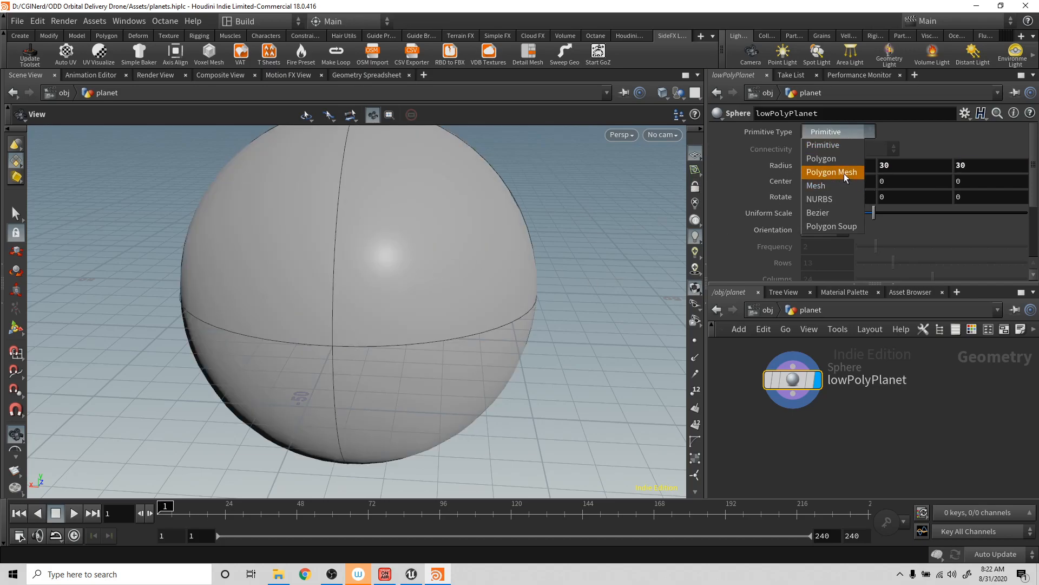
pyautogui.click(831, 160)
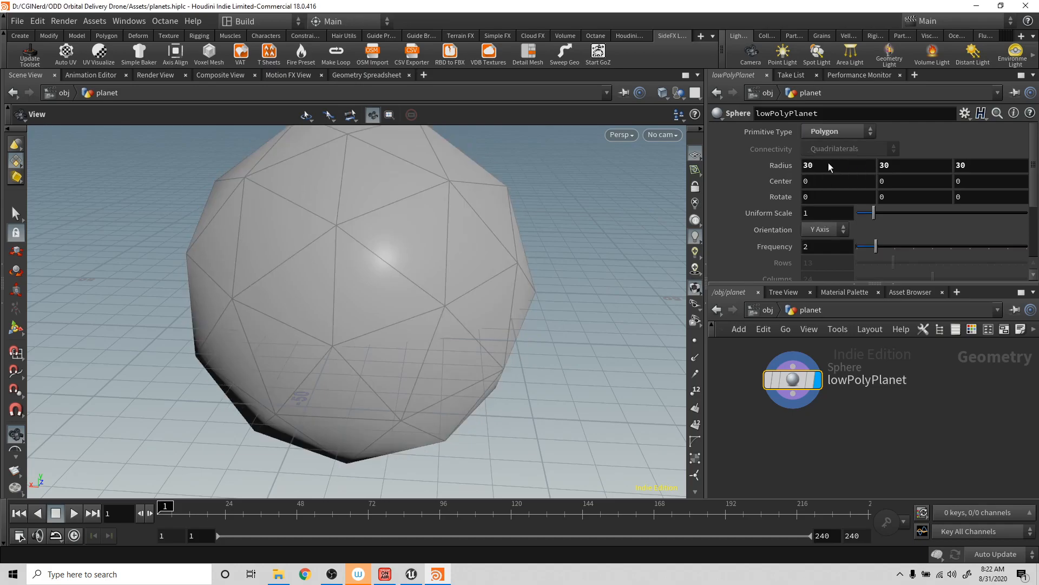
pyautogui.click(829, 247)
pyautogui.write('6')
pyautogui.press('Return')
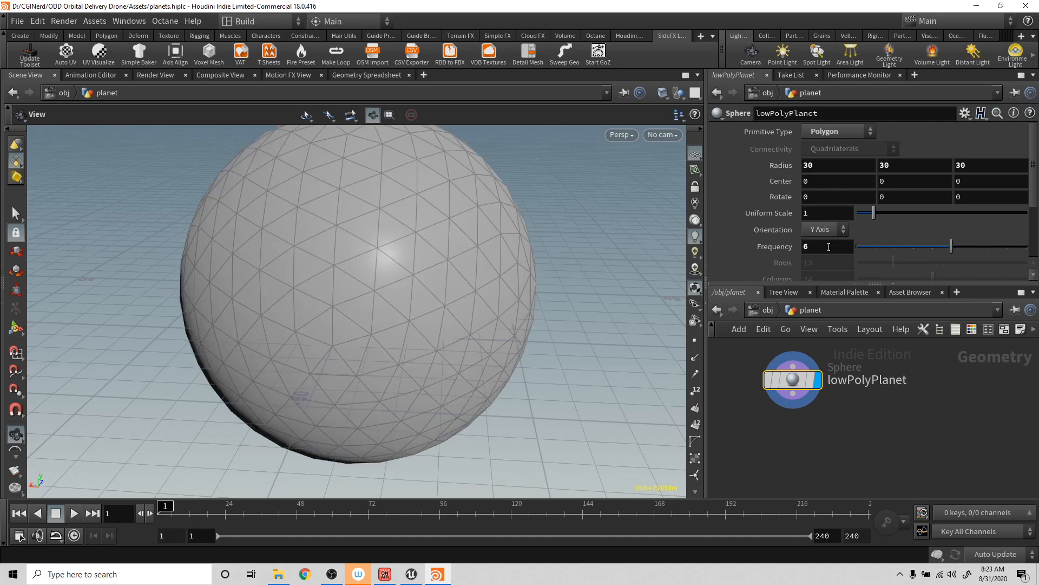
pyautogui.scroll(-3, 389, 313)
pyautogui.moveTo(366, 304)
pyautogui.mouseDown()
pyautogui.moveTo(339, 295)
pyautogui.moveTo(357, 301)
pyautogui.mouseUp()
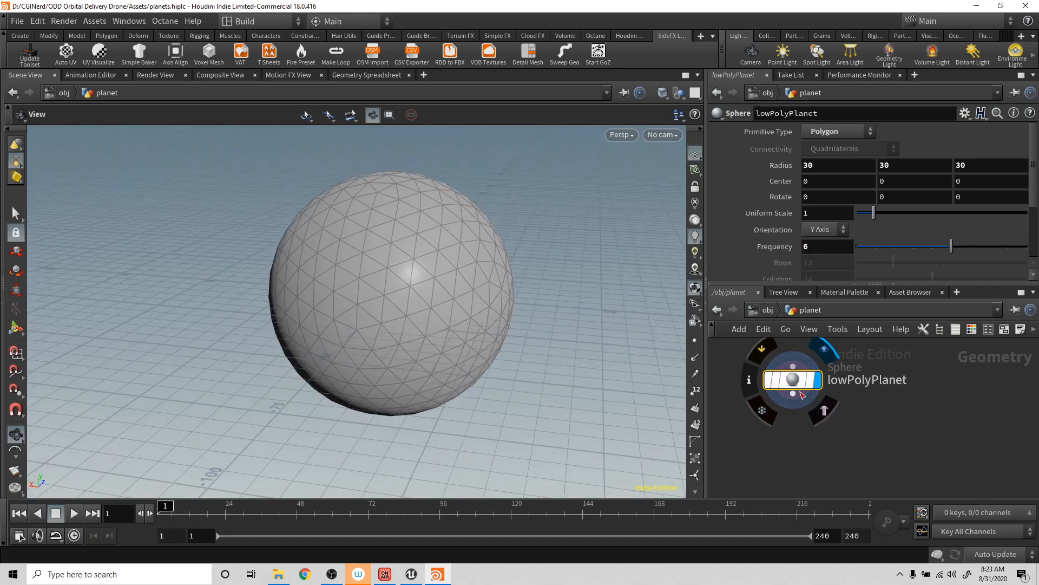
# - Add a UV Project node wired to the output of the lowPolyPlanet sphere
pyautogui.click(794, 395)
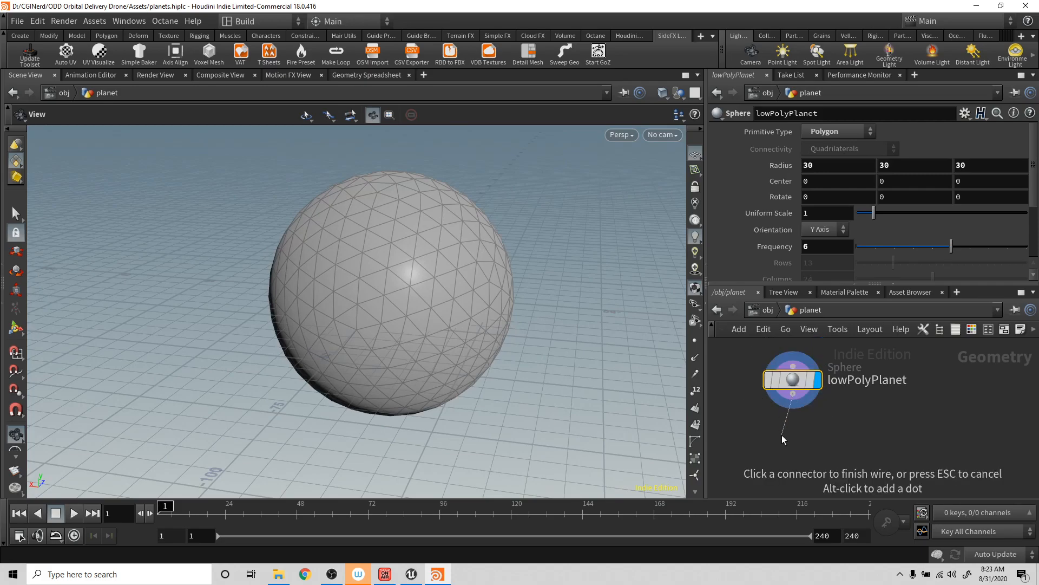
pyautogui.click(782, 434)
pyautogui.write('u')
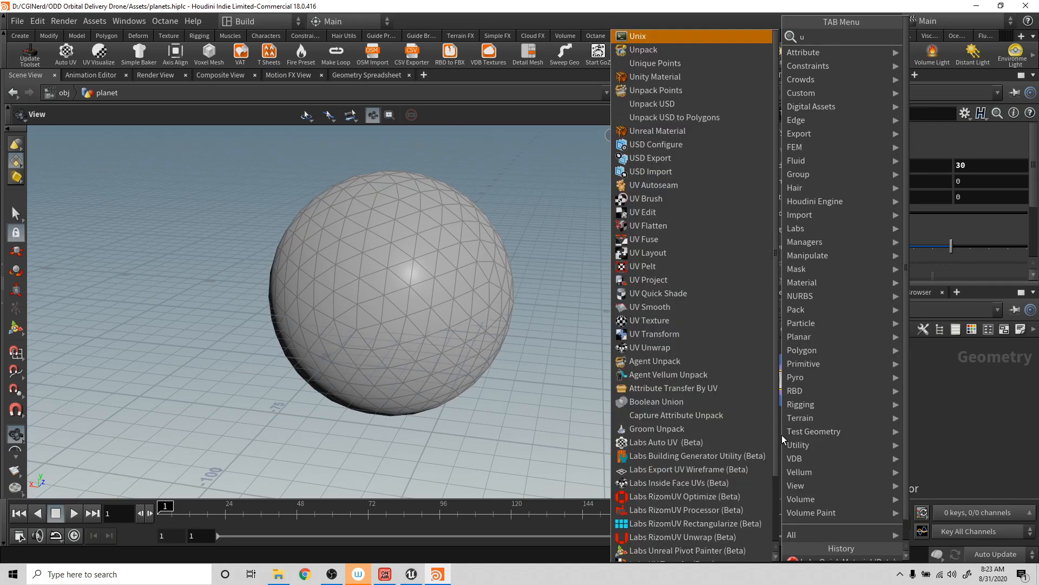
pyautogui.write('v por')
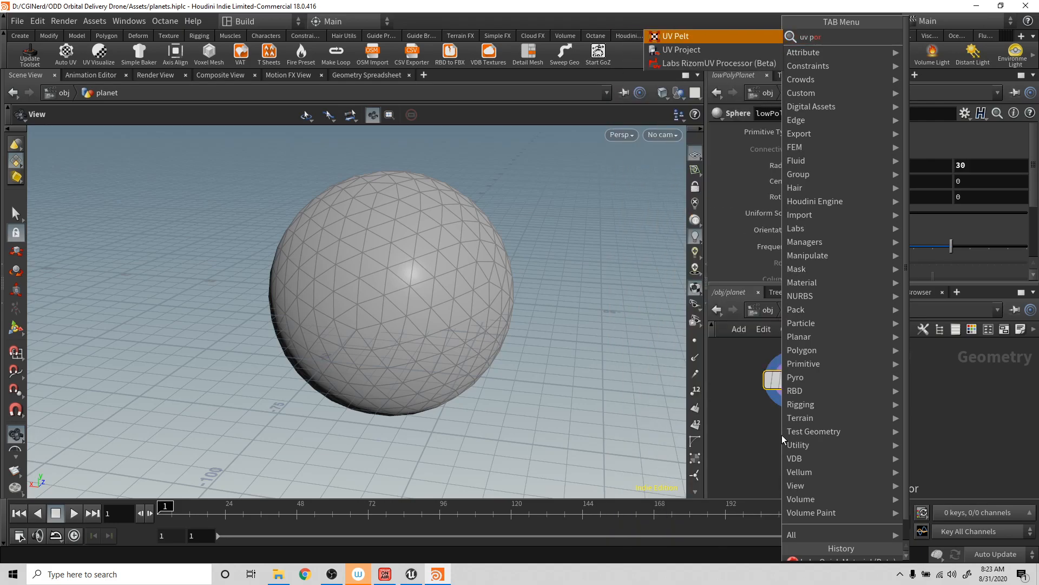
pyautogui.press('Down')
pyautogui.press('Return')
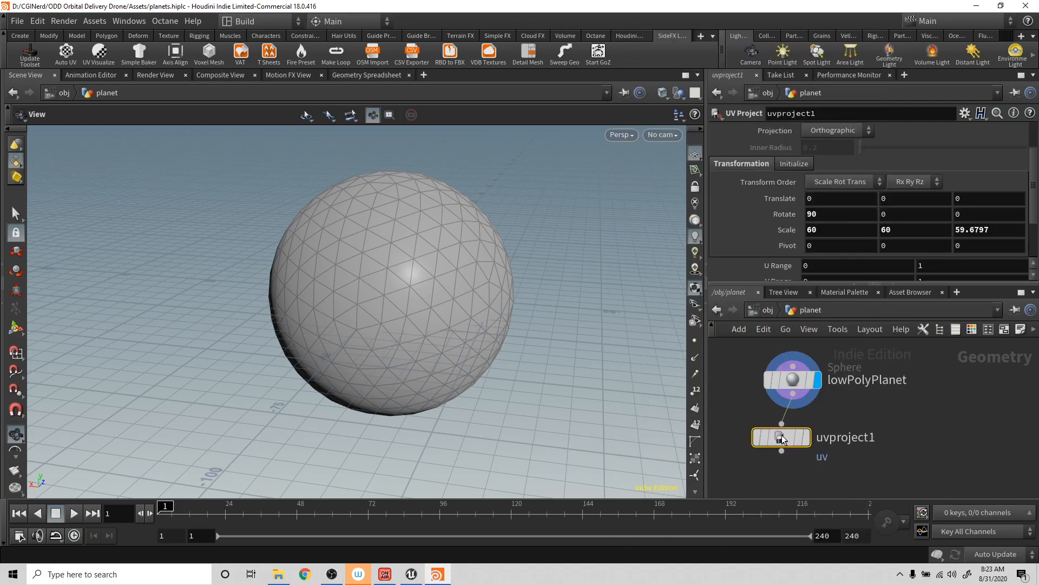
# - Display the UV Project node's result and set its X rotation to 0
pyautogui.click(807, 437)
pyautogui.click(829, 214)
pyautogui.doubleClick(828, 214)
pyautogui.write('0')
pyautogui.press('Return')
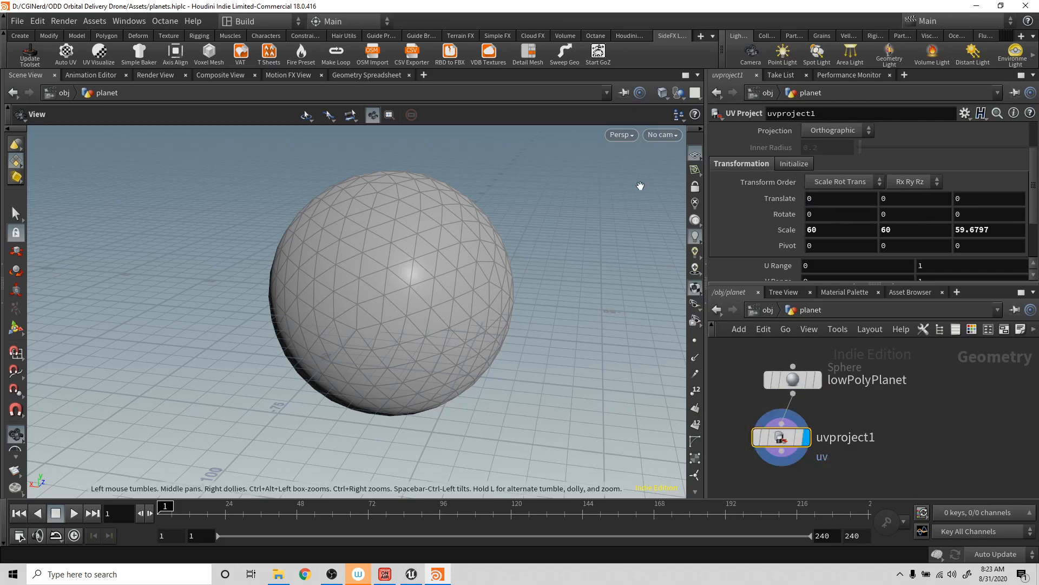
# - Show the UV projection's handles in the viewport and set the projection type to Polar
pyautogui.click(16, 327)
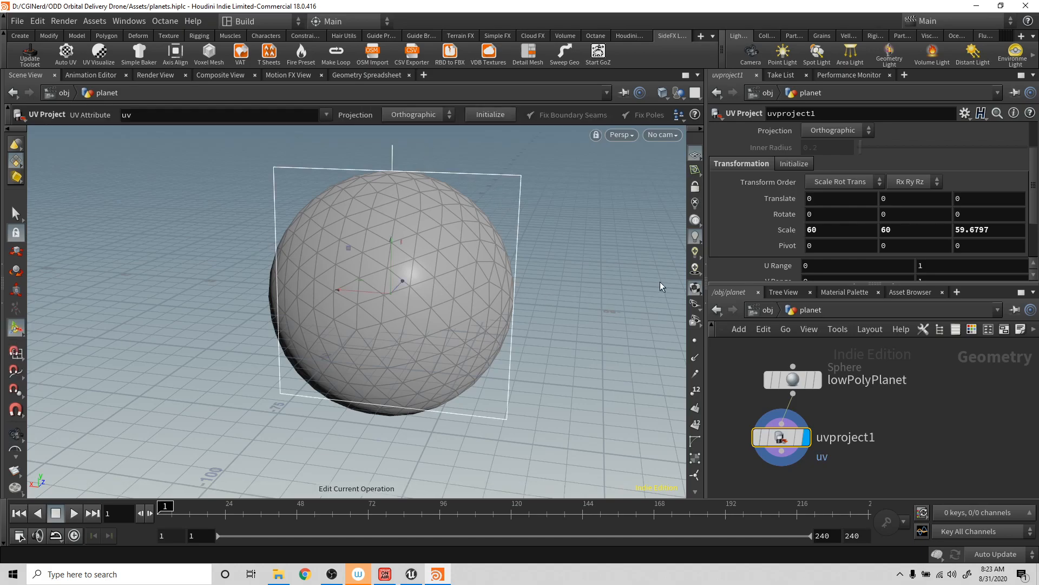
pyautogui.click(847, 133)
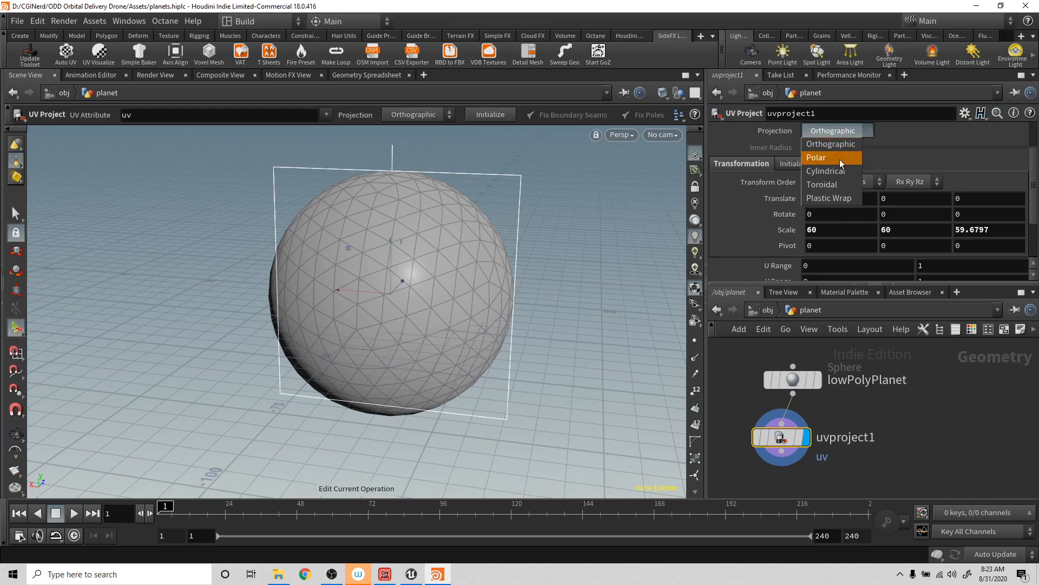
pyautogui.click(842, 157)
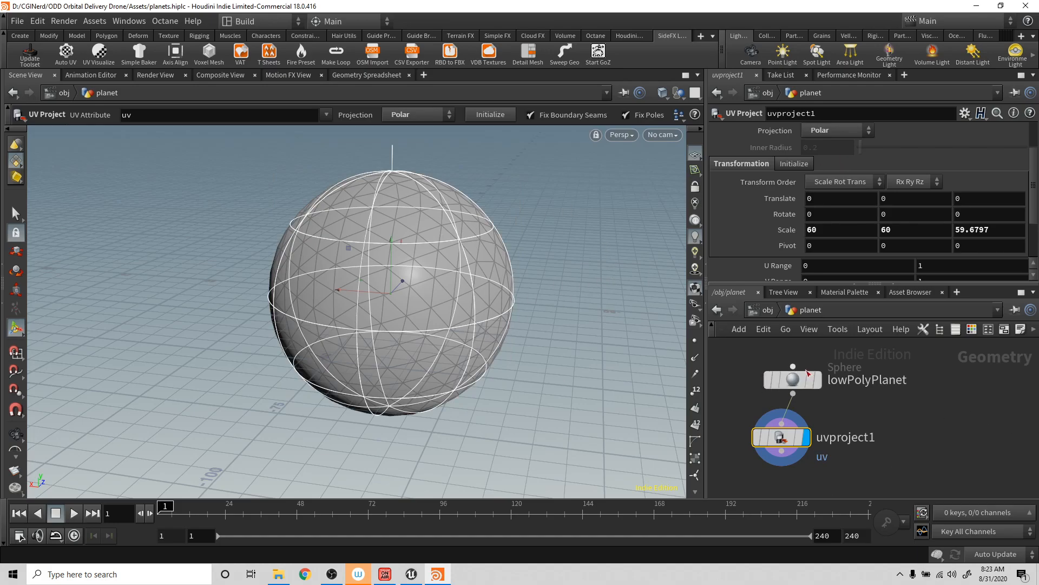
# - Duplicate the lowPolyPlanet and UV Project nodes, place the copies beside the originals and display the copied UV Project node
pyautogui.moveTo(746, 366); pyautogui.dragTo(822, 497)
pyautogui.hotkey('ctrl', 'c')
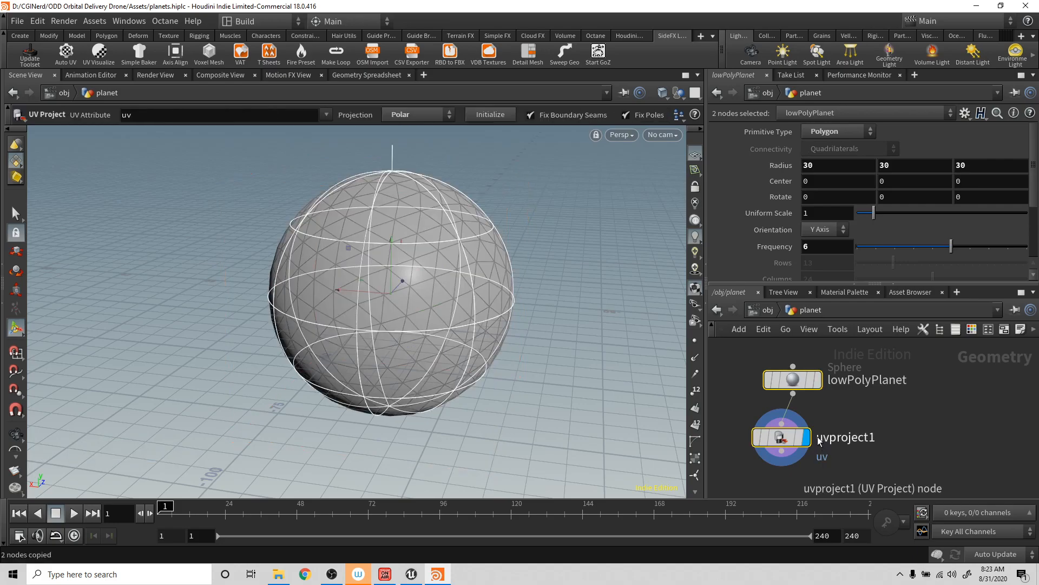
pyautogui.hotkey('ctrl', 'v')
pyautogui.moveTo(802, 382); pyautogui.dragTo(959, 388)
pyautogui.click(920, 411)
pyautogui.click(920, 413)
pyautogui.click(956, 489)
pyautogui.moveTo(947, 443); pyautogui.dragTo(959, 443)
pyautogui.moveTo(1005, 399); pyautogui.dragTo(918, 405, button='middle')
# - Rename the copied sphere node to highPolyPlanet
pyautogui.click(927, 390)
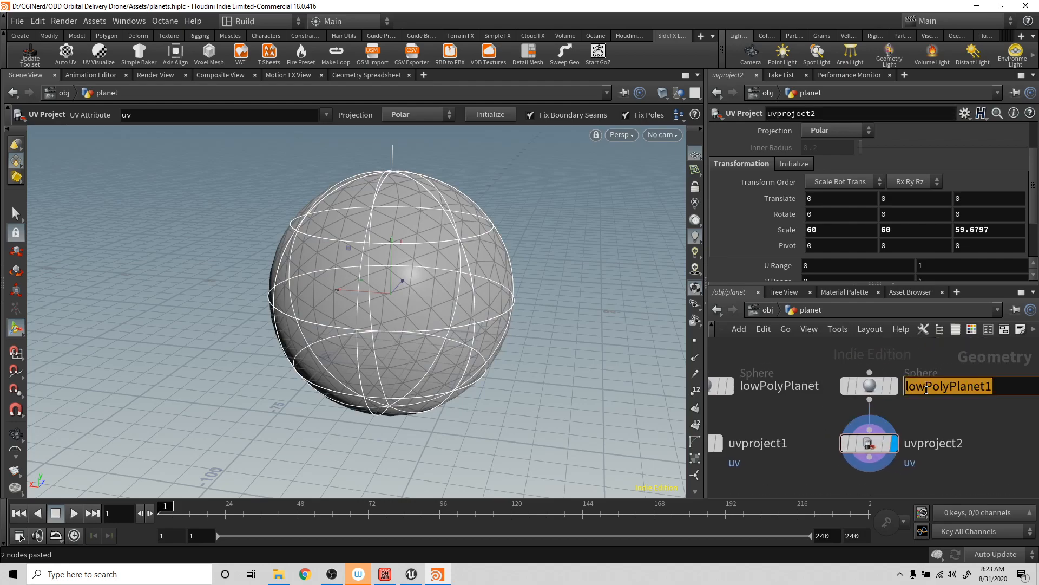
pyautogui.click(927, 389)
pyautogui.moveTo(869, 394)
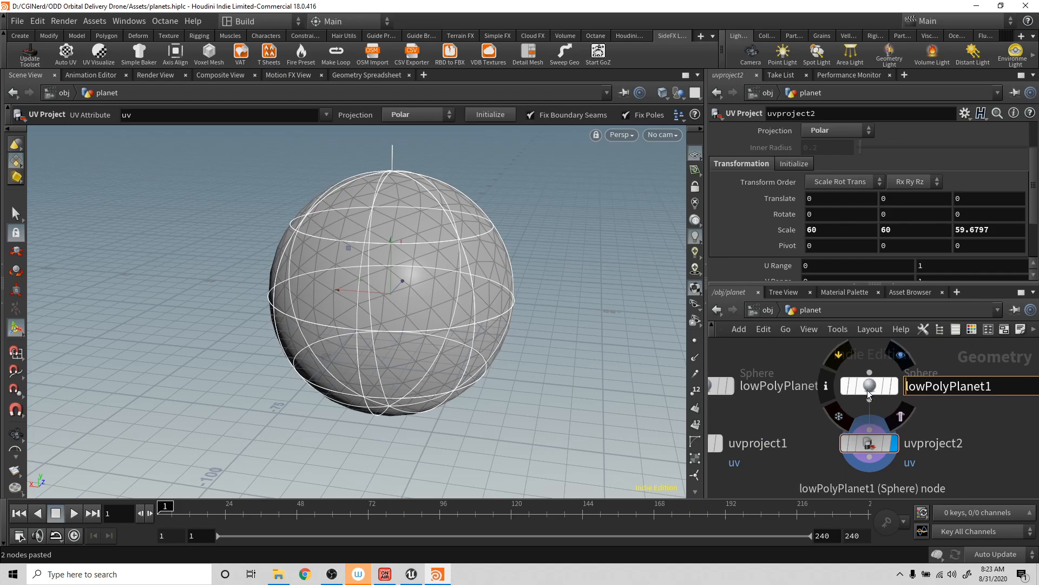
pyautogui.press('BackSpace')
pyautogui.press('BackSpace')
pyautogui.press('BackSpace')
pyautogui.press('BackSpace')
pyautogui.write('highP')
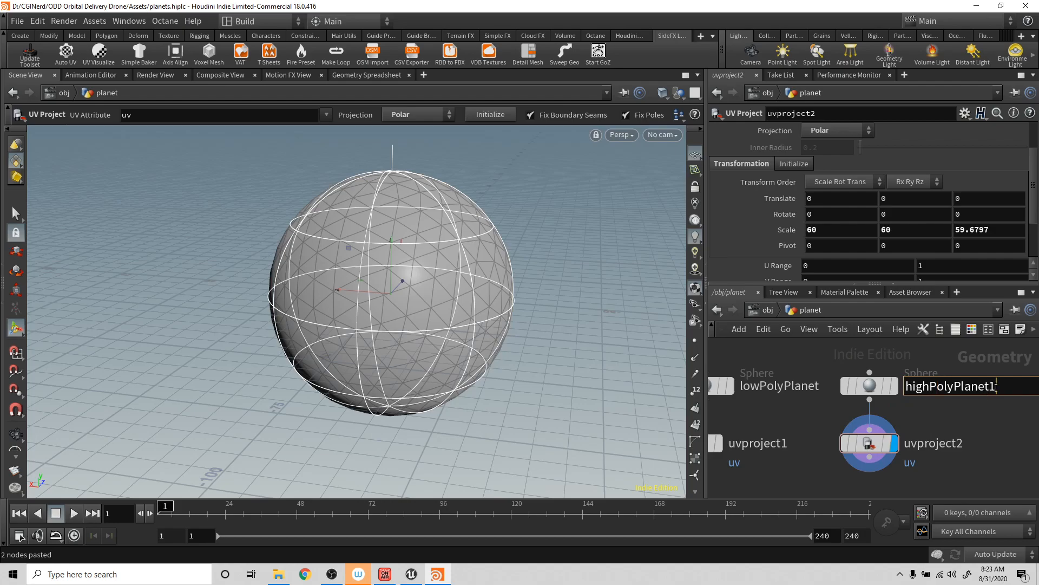
pyautogui.press('Return')
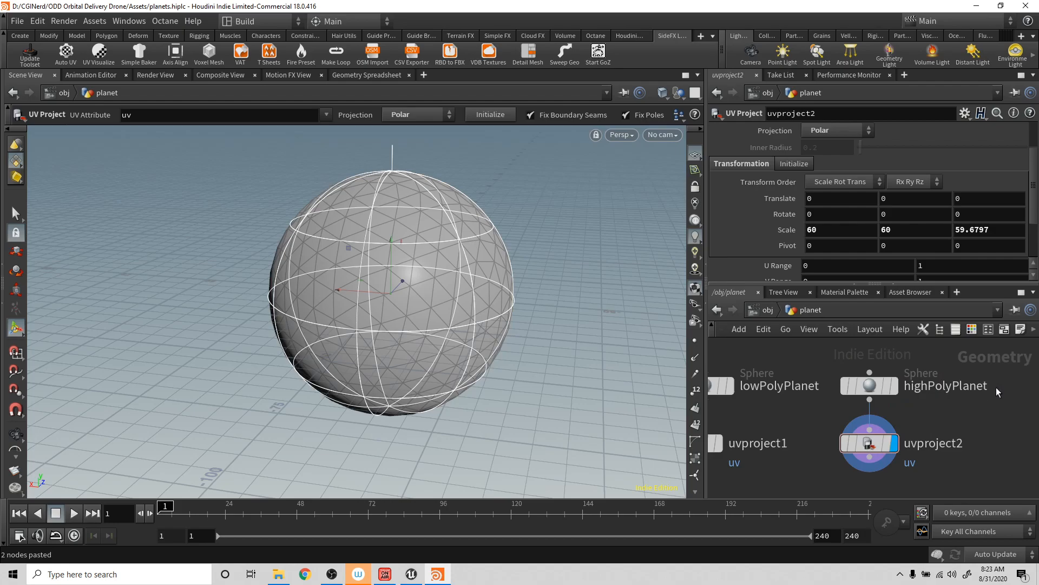
# - Set the highPolyPlanet sphere's frequency to 300
pyautogui.click(893, 391)
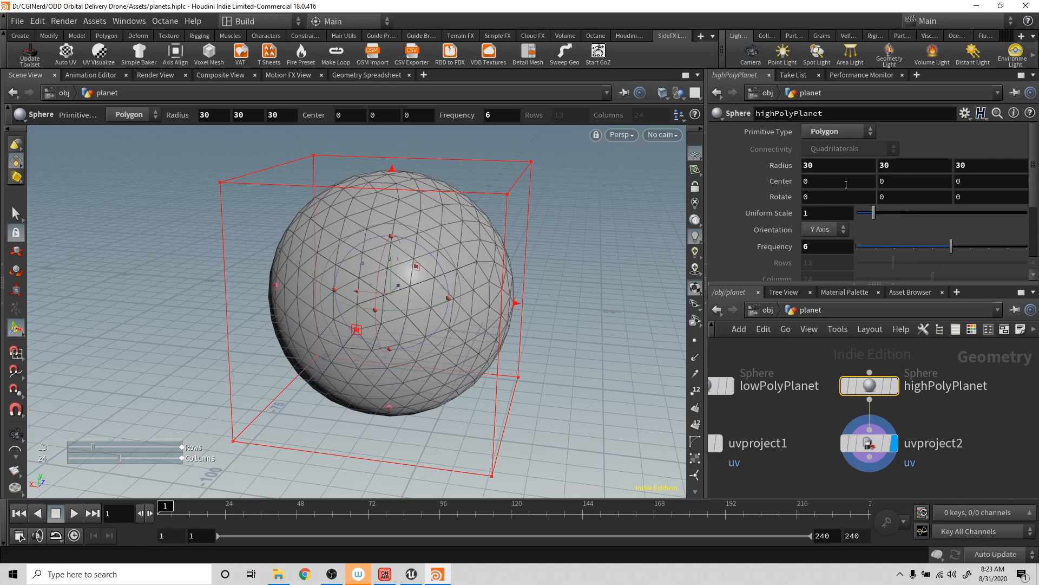
pyautogui.click(837, 248)
pyautogui.press('Return')
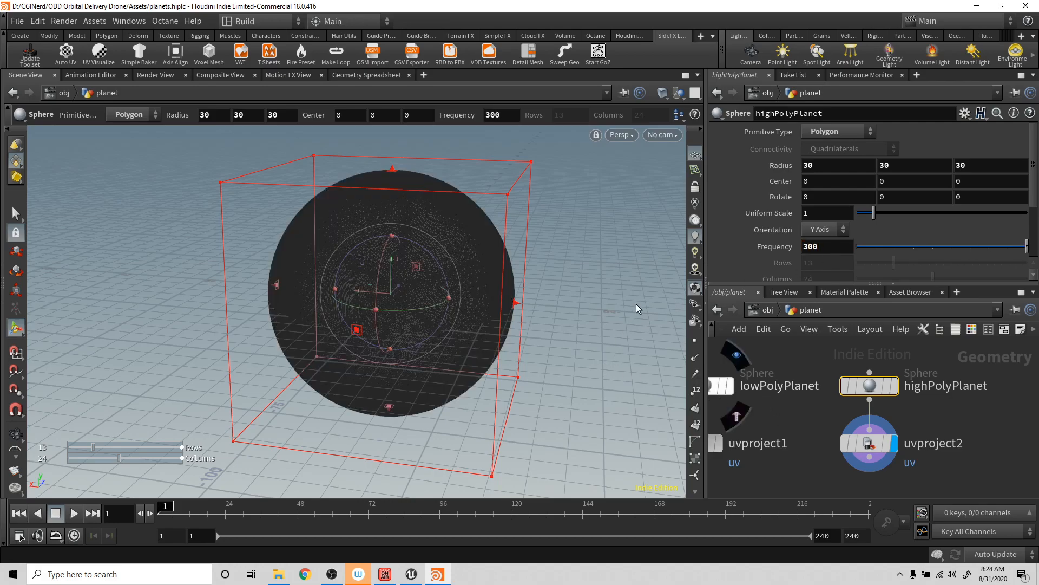
# - Set the viewport shading to Smooth Shaded, then select the uvproject2 node and hide its handles with the Select tool
pyautogui.click(659, 98)
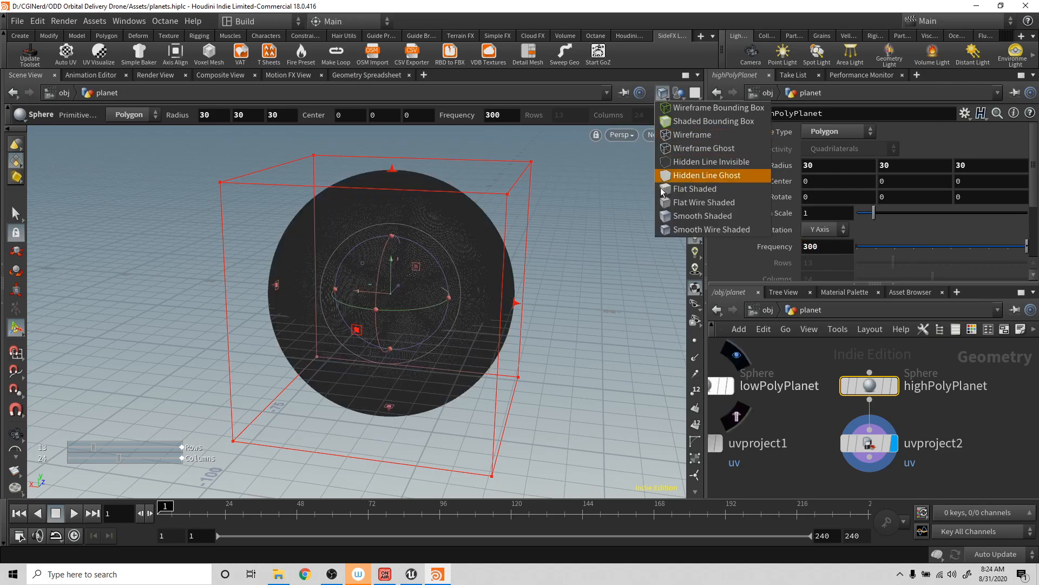
pyautogui.click(688, 209)
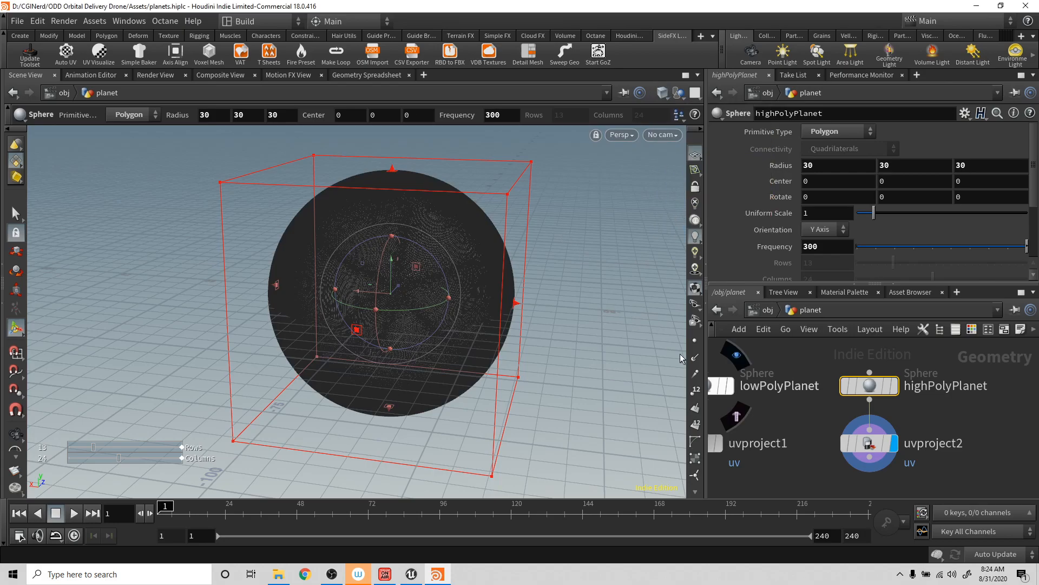
pyautogui.click(869, 443)
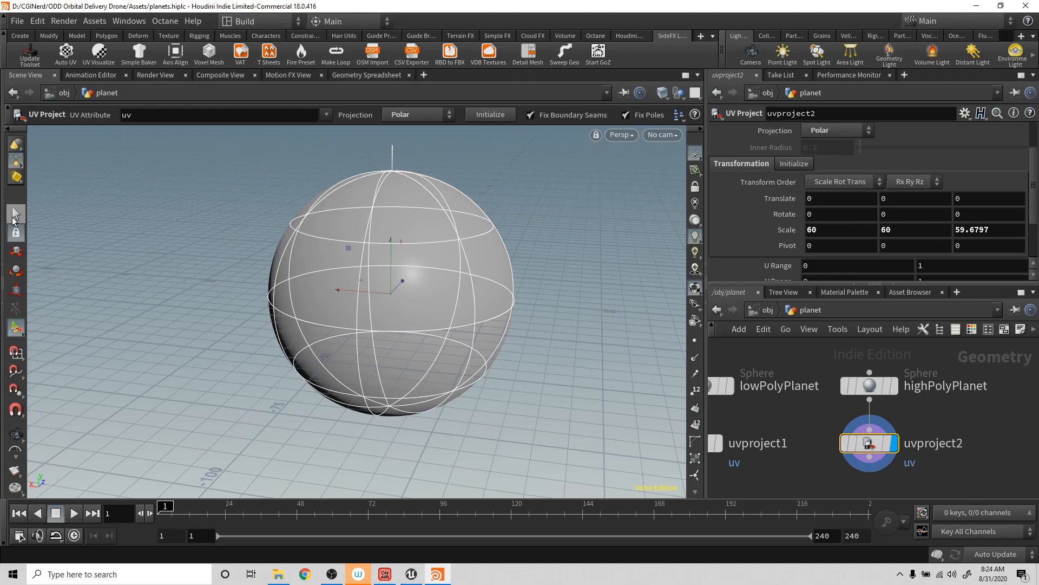
pyautogui.click(15, 214)
# - Add an Attribute VOP node below uvproject2 and wire it to uvproject2's output
pyautogui.moveTo(904, 424); pyautogui.dragTo(943, 444, button='middle')
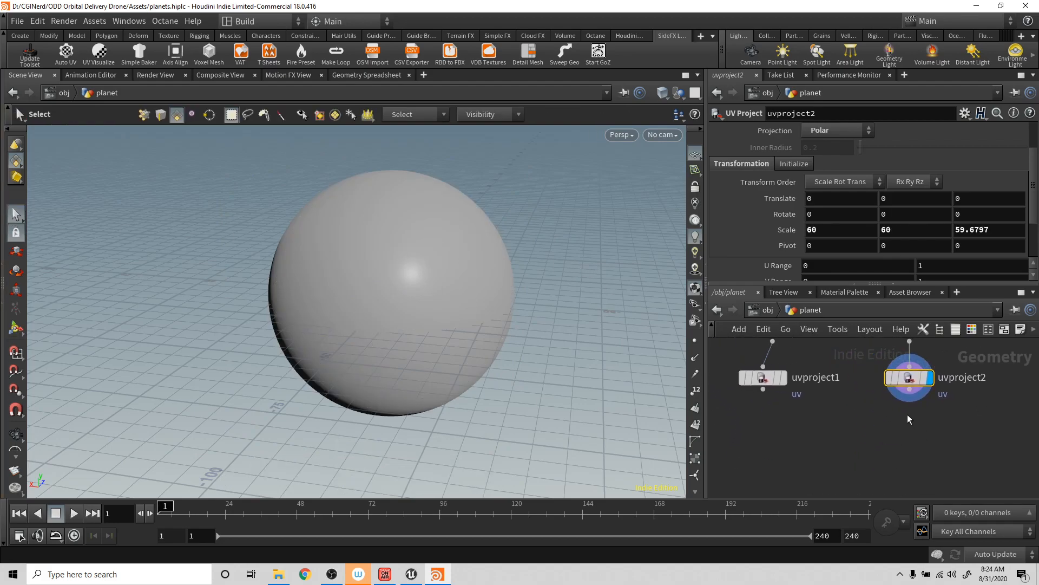
pyautogui.click(913, 394)
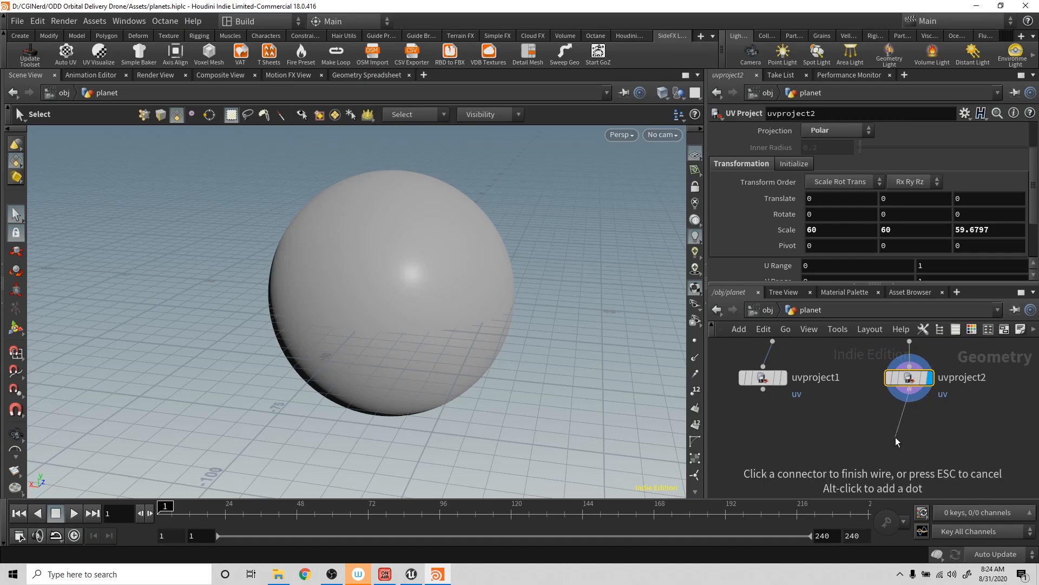
pyautogui.click(895, 437)
pyautogui.write('a')
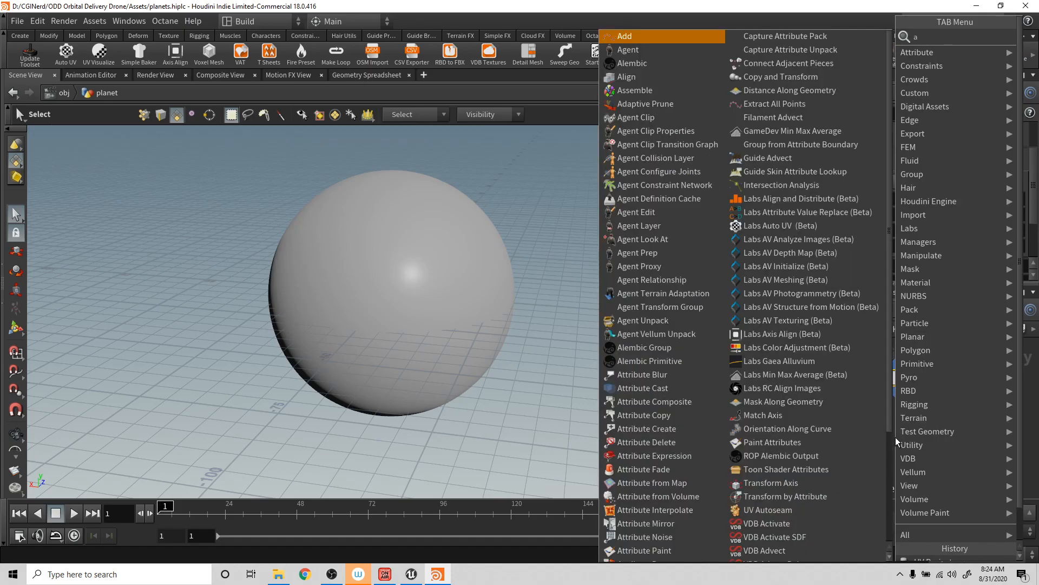
pyautogui.write('ttr')
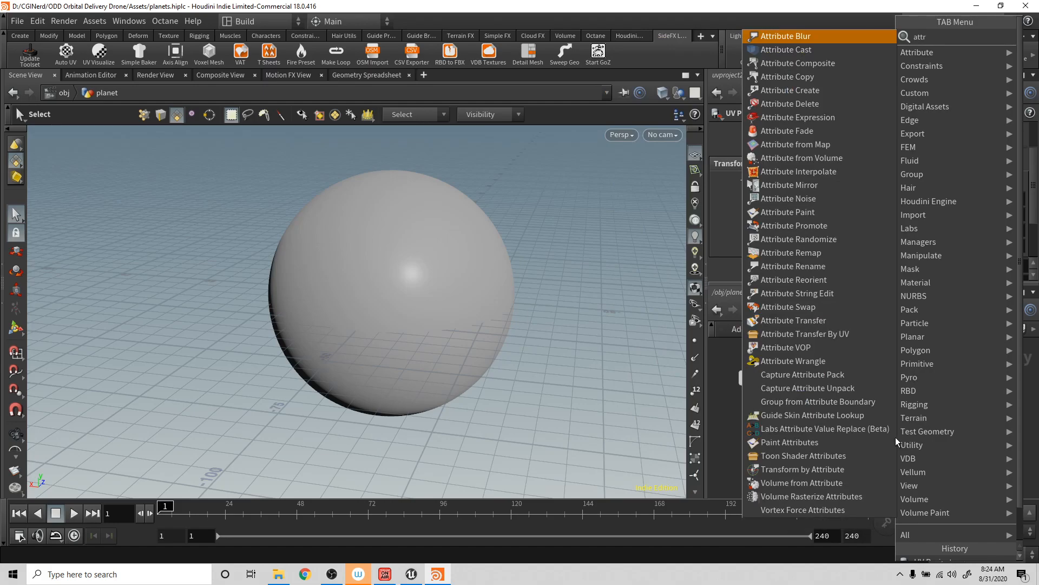
pyautogui.write(' v')
pyautogui.press('Return')
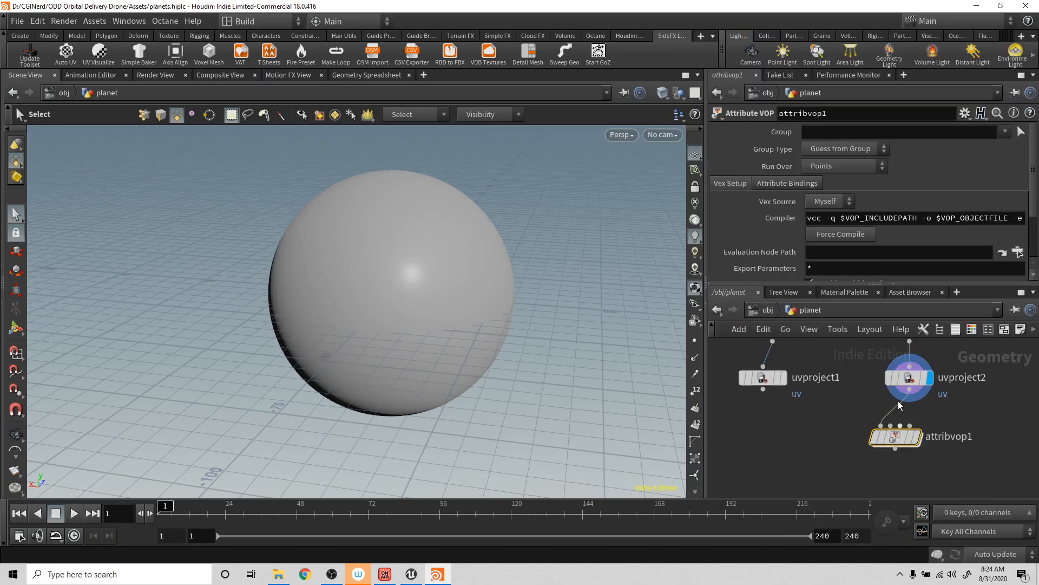
# - Set the Group Type of the uvproject2 node to Points
pyautogui.click(911, 375)
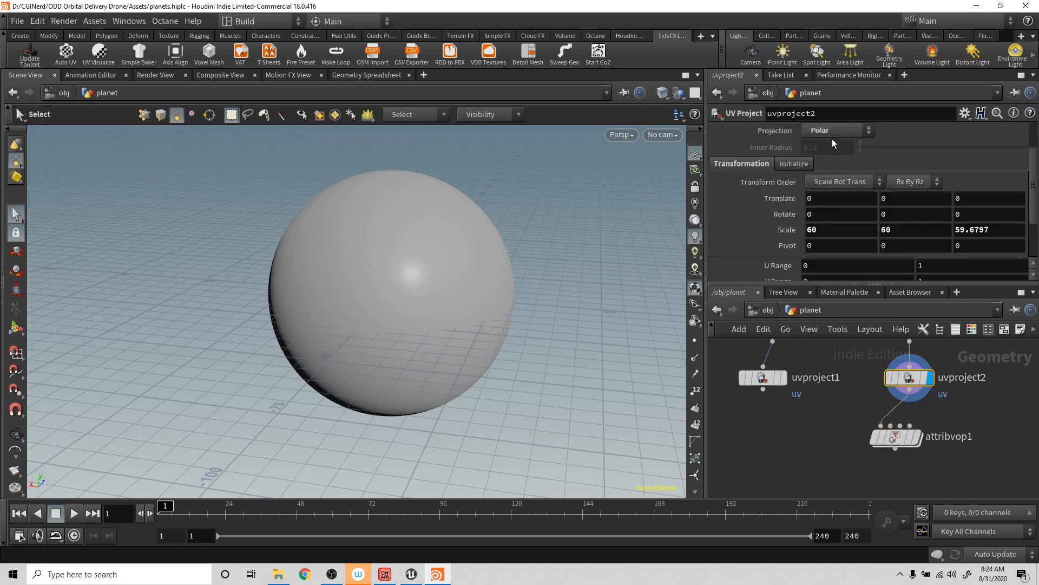
pyautogui.scroll(3, 831, 149)
pyautogui.click(827, 161)
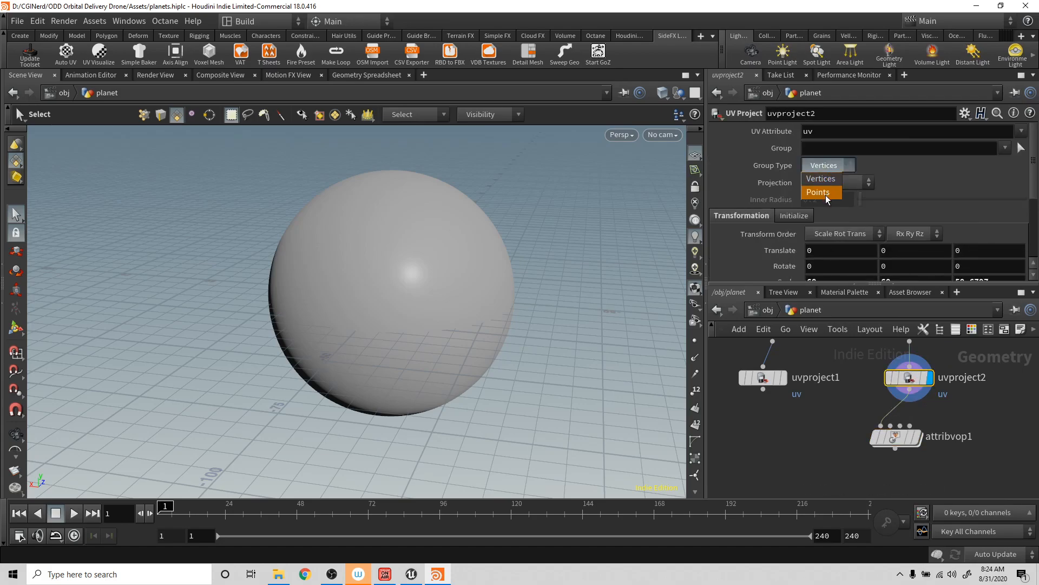
pyautogui.click(825, 193)
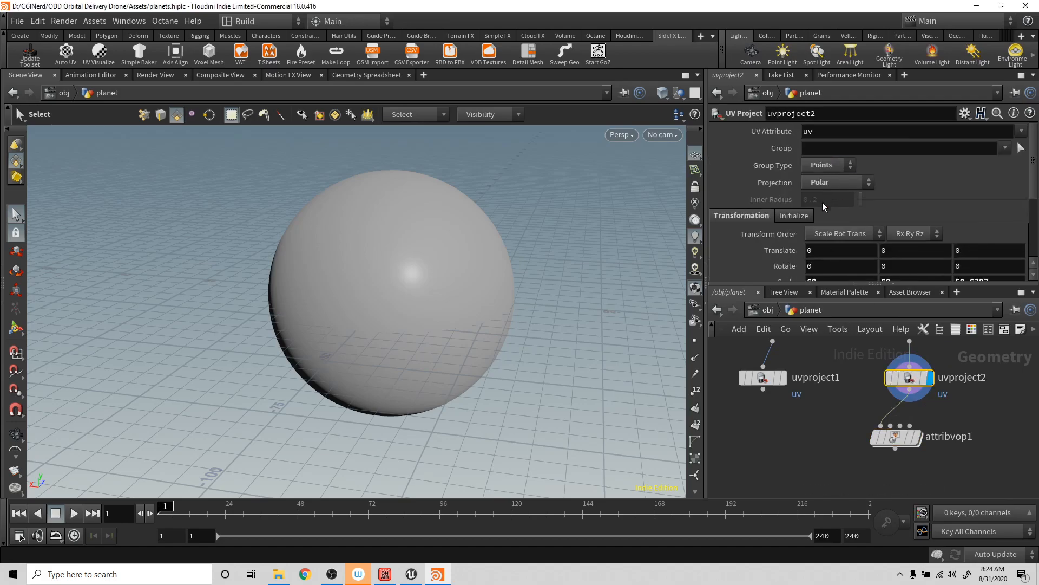
# - Display the attribvop1 node, enter its network, widen the network area and save the scene
pyautogui.click(901, 439)
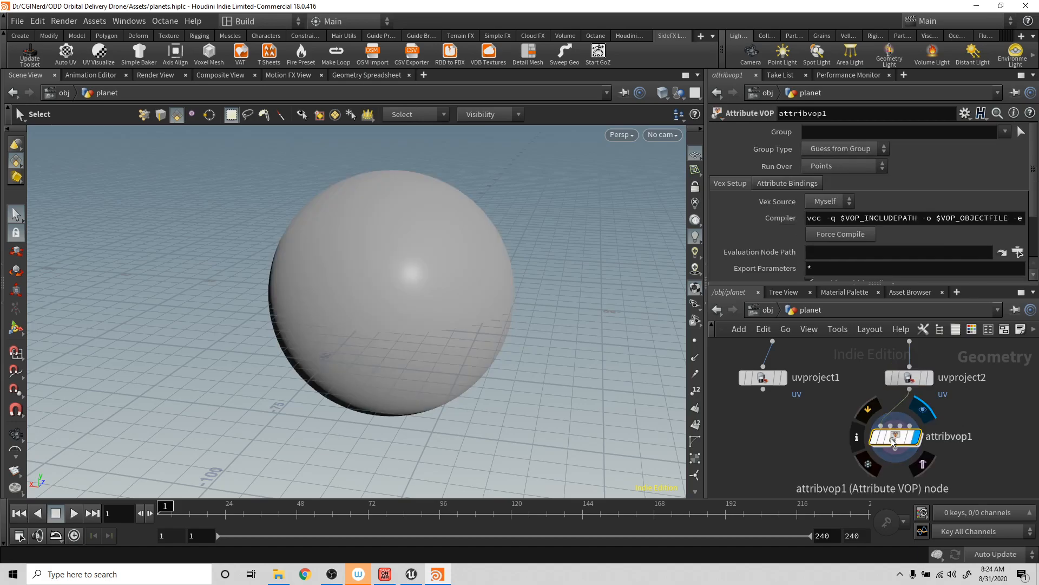
pyautogui.doubleClick(893, 440)
pyautogui.moveTo(825, 398); pyautogui.dragTo(759, 351)
pyautogui.moveTo(706, 285); pyautogui.dragTo(491, 266)
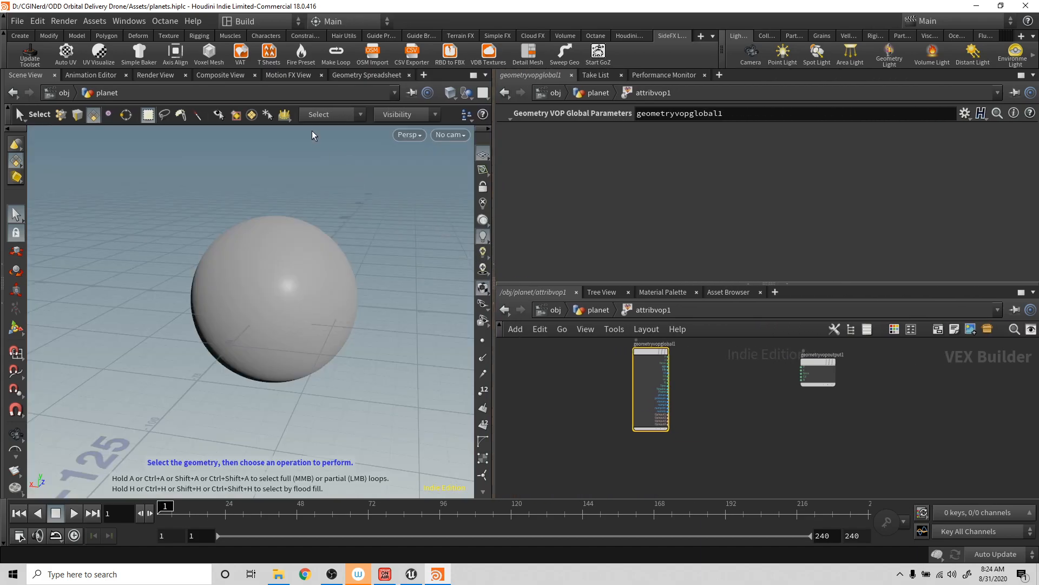
pyautogui.hotkey('ctrl', 's')
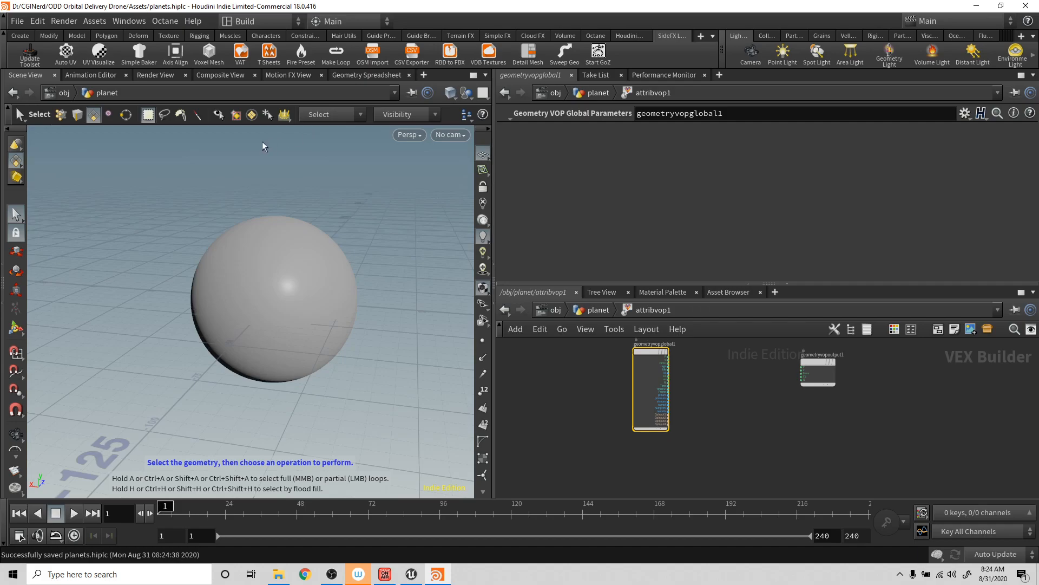
# - Move the geometryvopglobal1 and geometryvopoutput1 nodes further apart to make room between them
pyautogui.moveTo(651, 379); pyautogui.dragTo(543, 396)
pyautogui.moveTo(816, 360); pyautogui.dragTo(865, 395)
pyautogui.scroll(3, 656, 424)
pyautogui.scroll(-3, 656, 423)
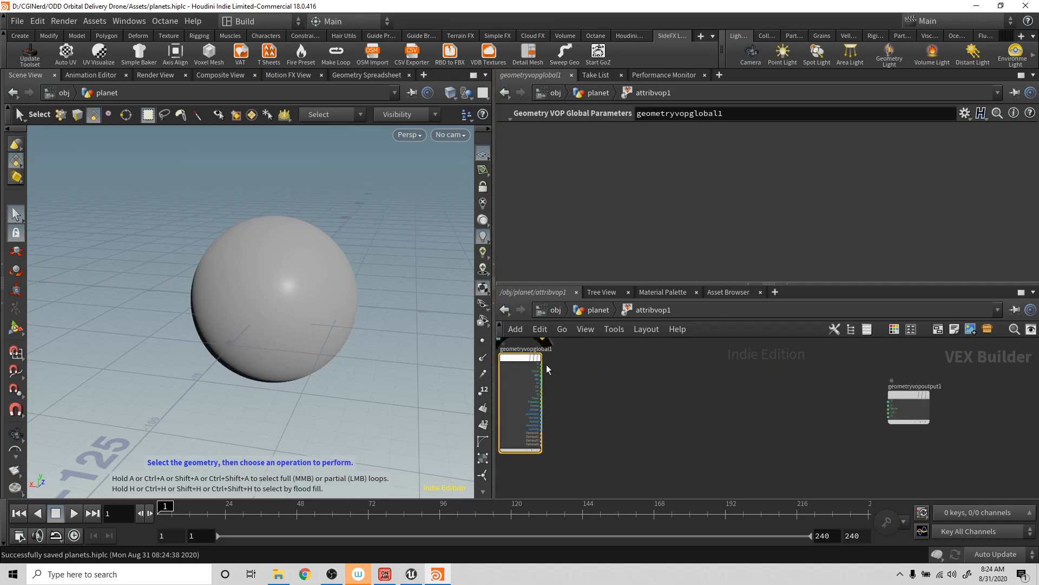
# - Wire the P output of geometryvopglobal1 into the Cd input of geometryvopoutput1 to preview position as color
pyautogui.moveTo(543, 363); pyautogui.dragTo(888, 413)
pyautogui.press('Escape')
pyautogui.moveTo(297, 299); pyautogui.dragTo(287, 337)
pyautogui.press('s')
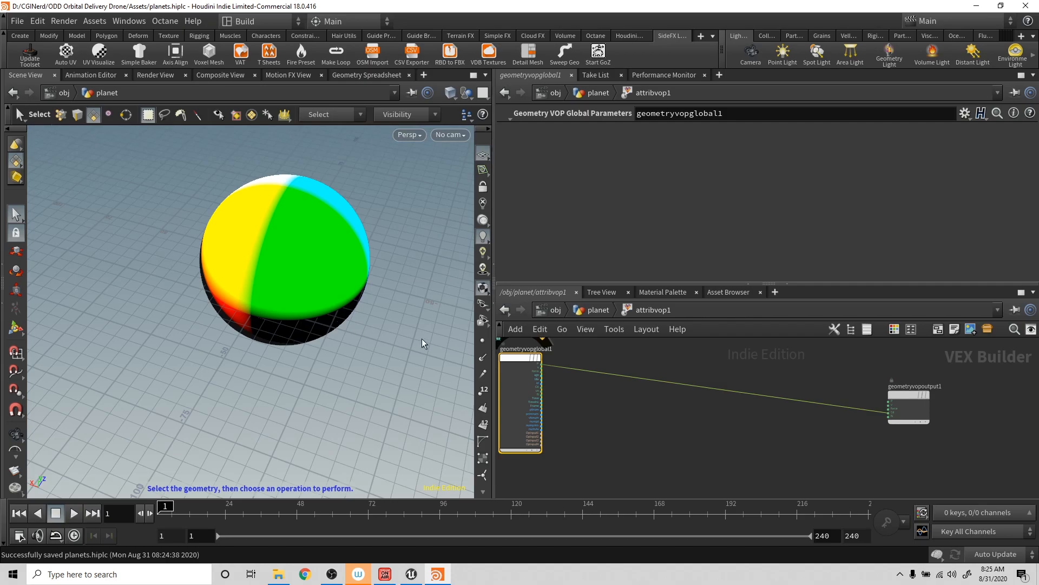
# - Replace the Cd input of geometryvopoutput1 with the uv output of geometryvopglobal1 and inspect the UV colors on the sphere
pyautogui.moveTo(544, 394)
pyautogui.mouseDown()
pyautogui.moveTo(898, 416)
pyautogui.moveTo(890, 413)
pyautogui.mouseUp()
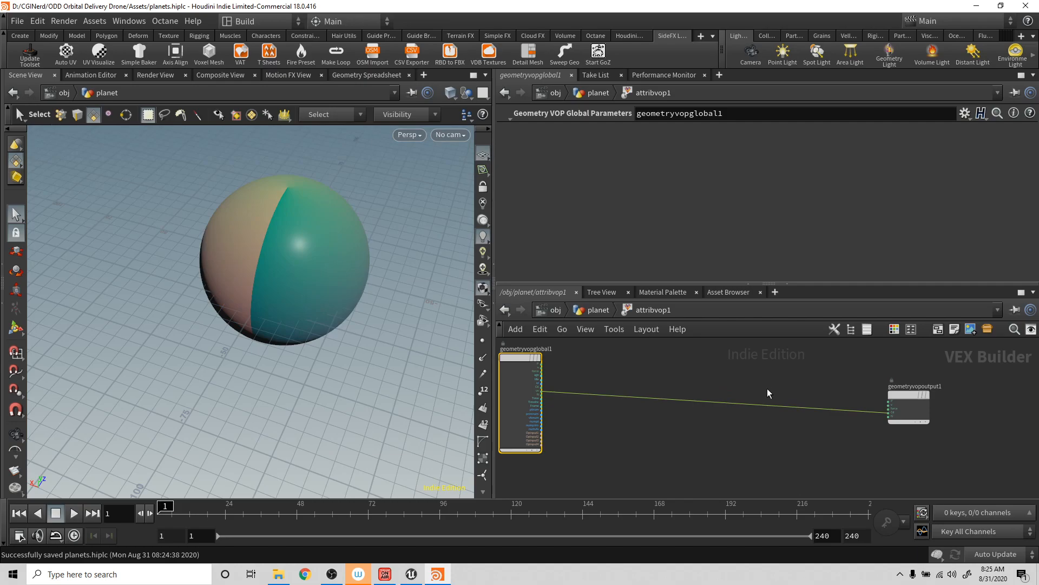
pyautogui.press('Escape')
pyautogui.moveTo(352, 279); pyautogui.dragTo(305, 256)
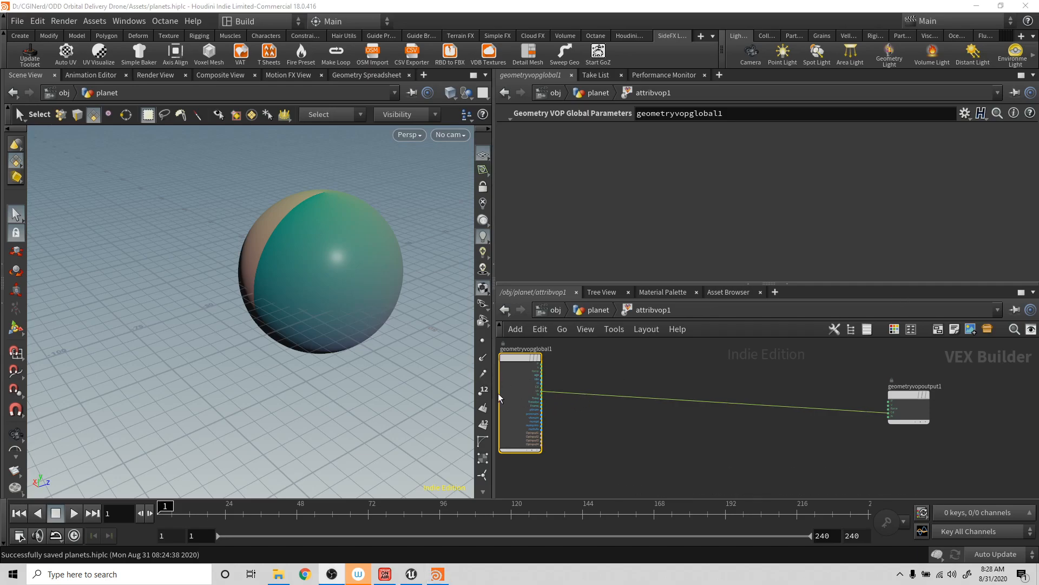
pyautogui.keyDown('alt'); pyautogui.moveTo(360, 327); pyautogui.dragTo(307, 336, button='middle'); pyautogui.keyUp('alt')
pyautogui.keyDown('alt'); pyautogui.scroll(3, 308, 336); pyautogui.keyUp('alt')
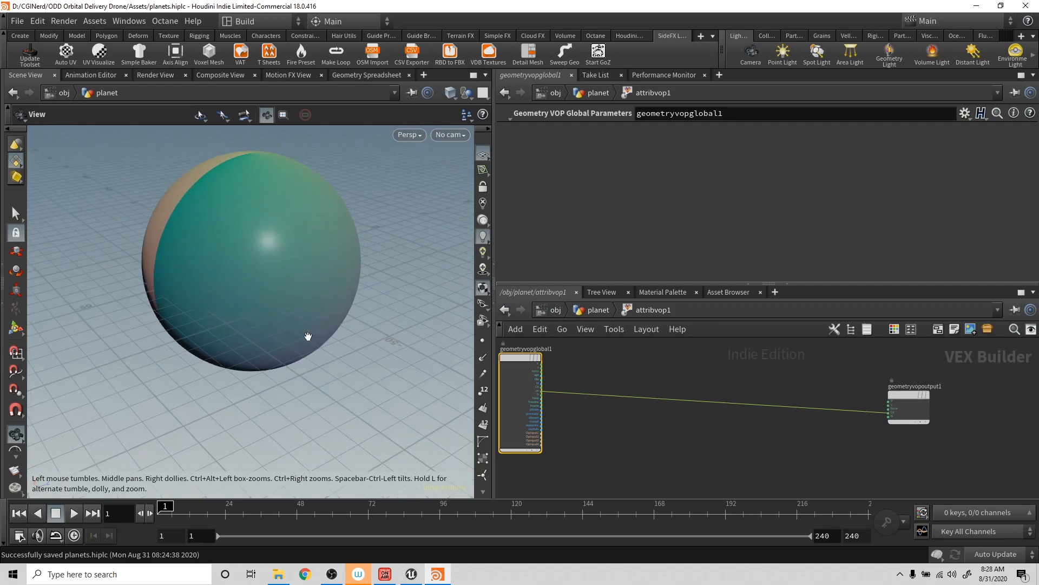
# - Add a Turbulent Noise node driven by the global P output and wire its noise output into Cd
pyautogui.click(542, 367)
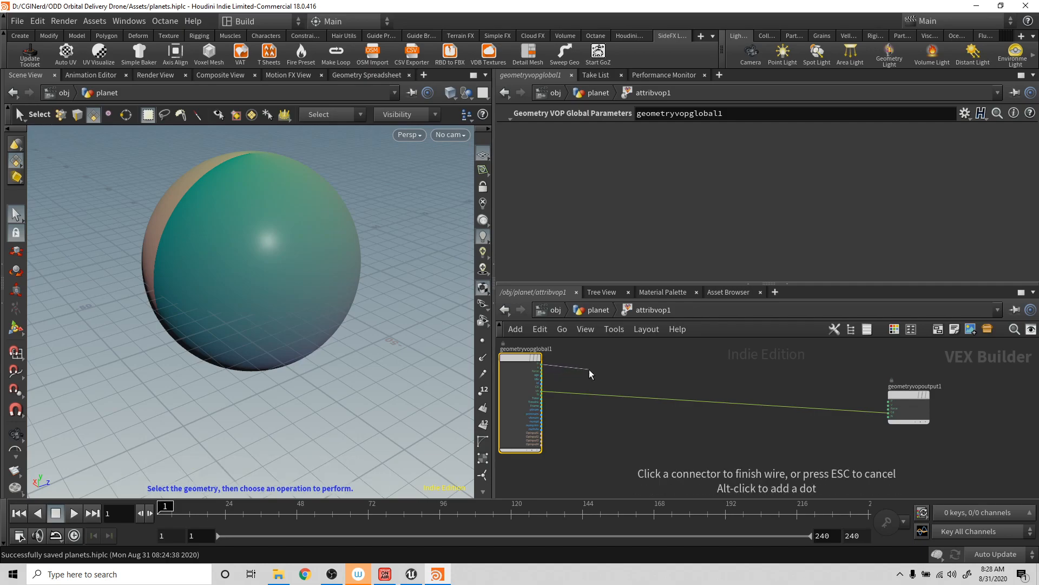
pyautogui.press('Tab')
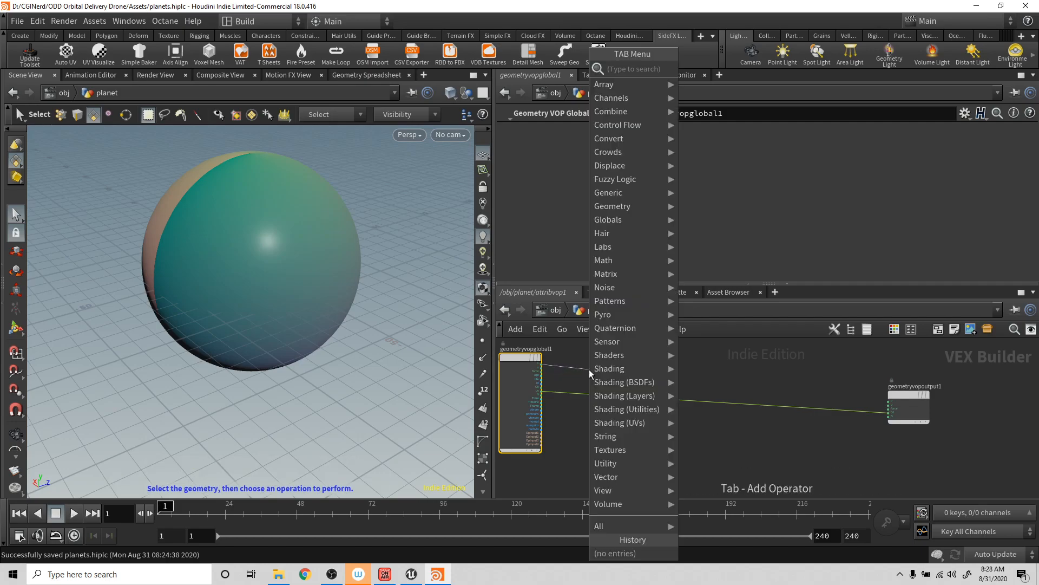
pyautogui.write('p')
pyautogui.press('BackSpace')
pyautogui.write('tur')
pyautogui.press('Return')
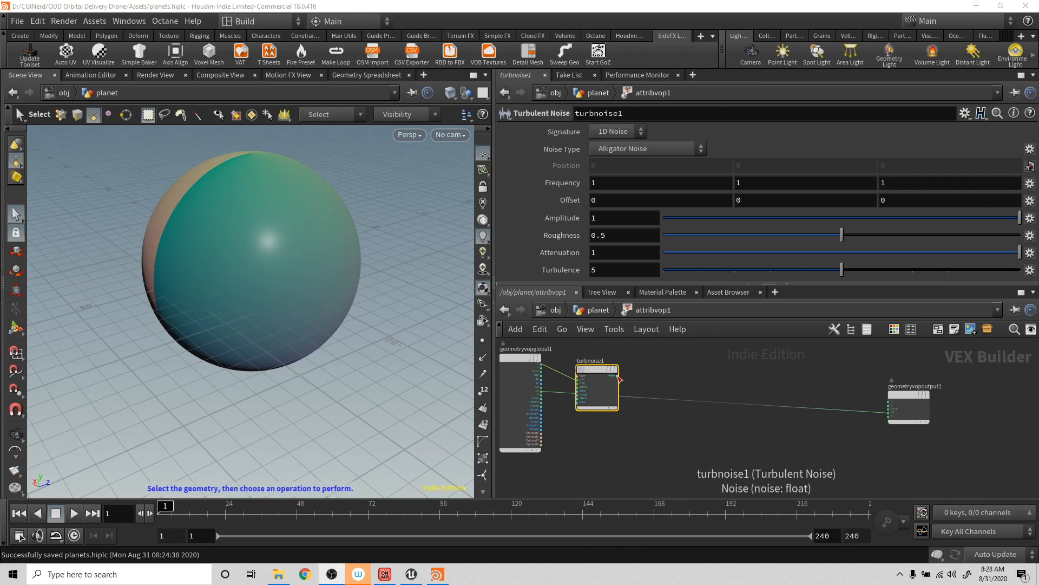
pyautogui.moveTo(619, 376); pyautogui.dragTo(891, 413)
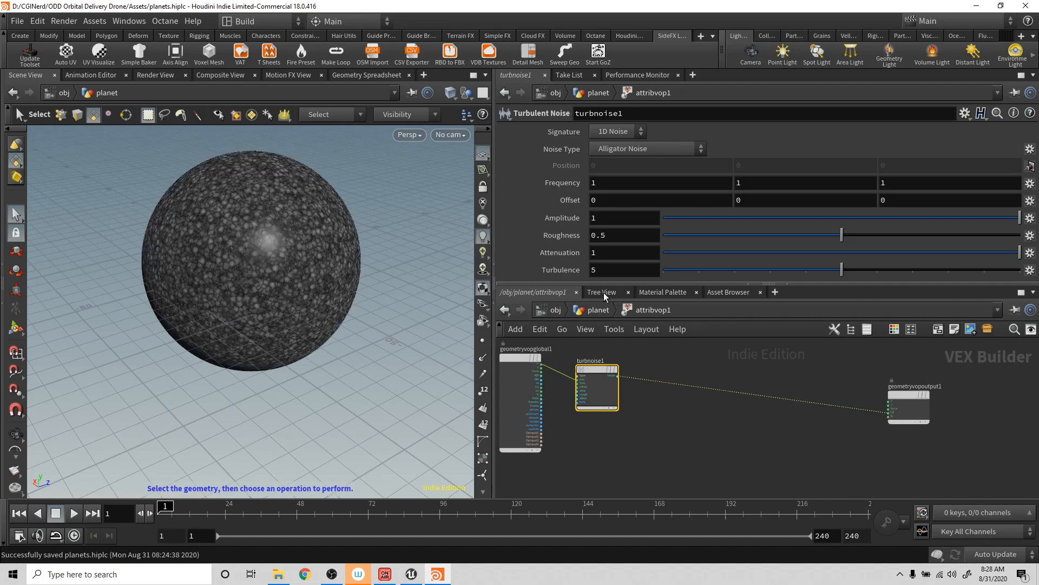
# - Set the turbulent noise type to Zero Centered Perlin Noise and move the noise node away from the global parameters node
pyautogui.click(639, 149)
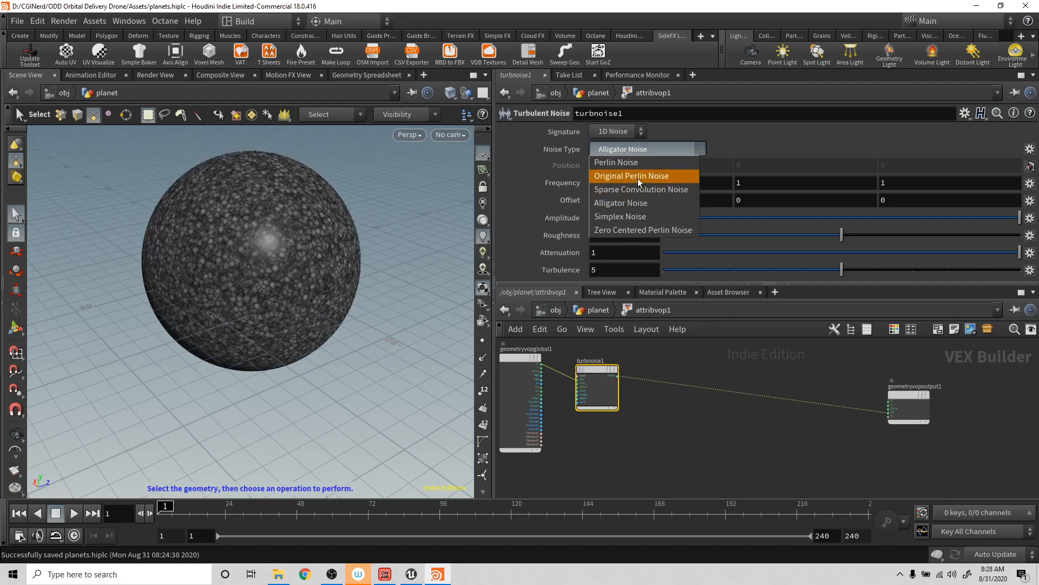
pyautogui.click(632, 229)
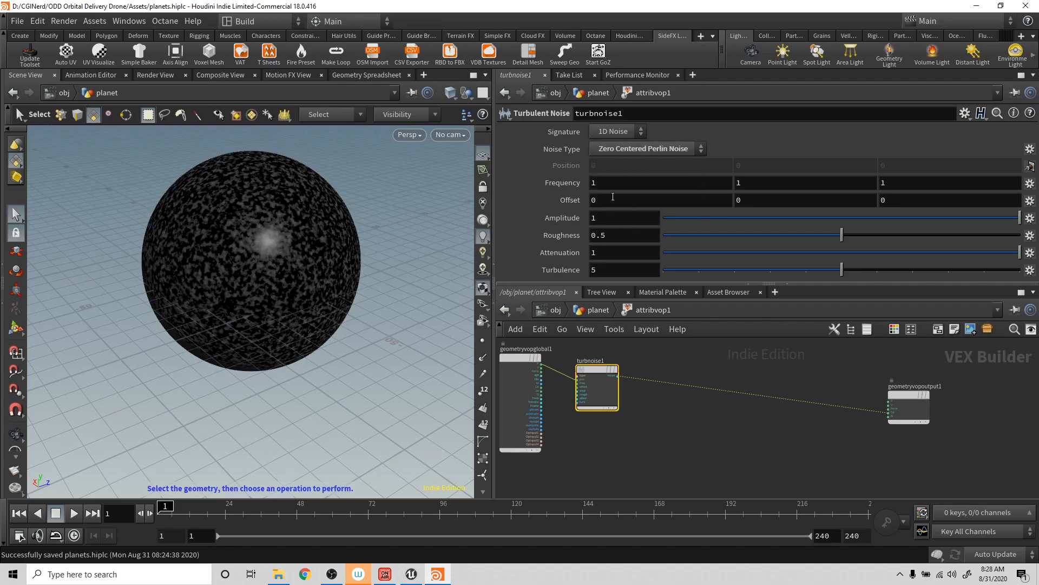
pyautogui.moveTo(595, 368); pyautogui.dragTo(625, 358)
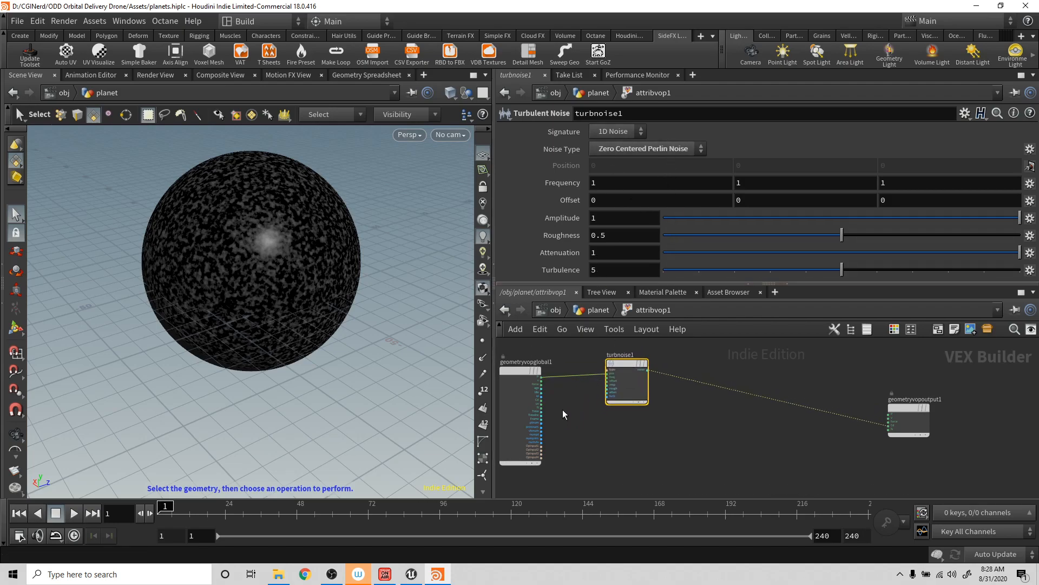
# - Set the turbulent noise frequency to 0.07 and its offset to 0.3 on all three axes
pyautogui.moveTo(566, 186); pyautogui.dragTo(502, 190, button='middle')
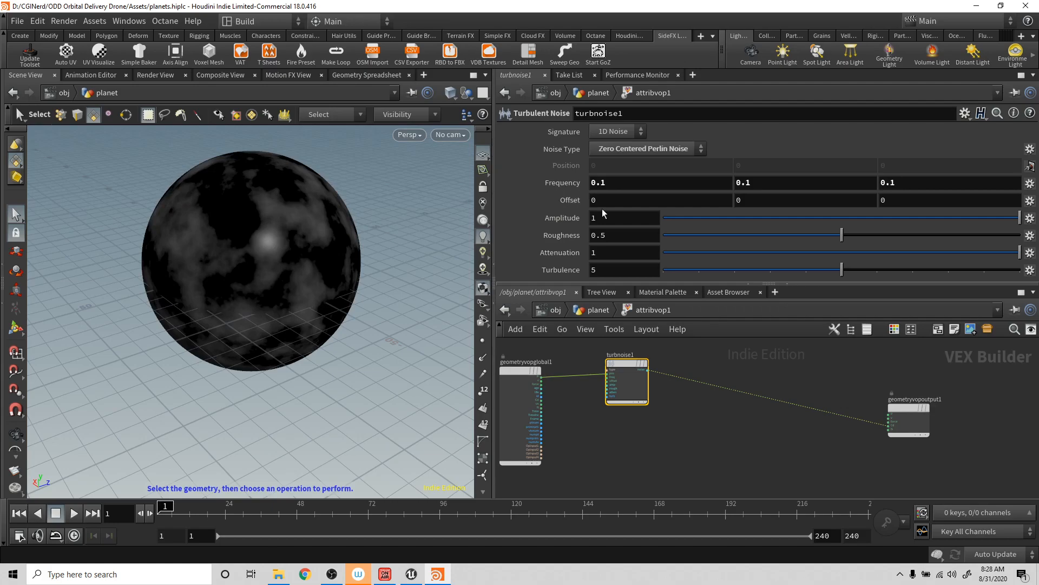
pyautogui.moveTo(572, 193); pyautogui.dragTo(595, 200, button='middle')
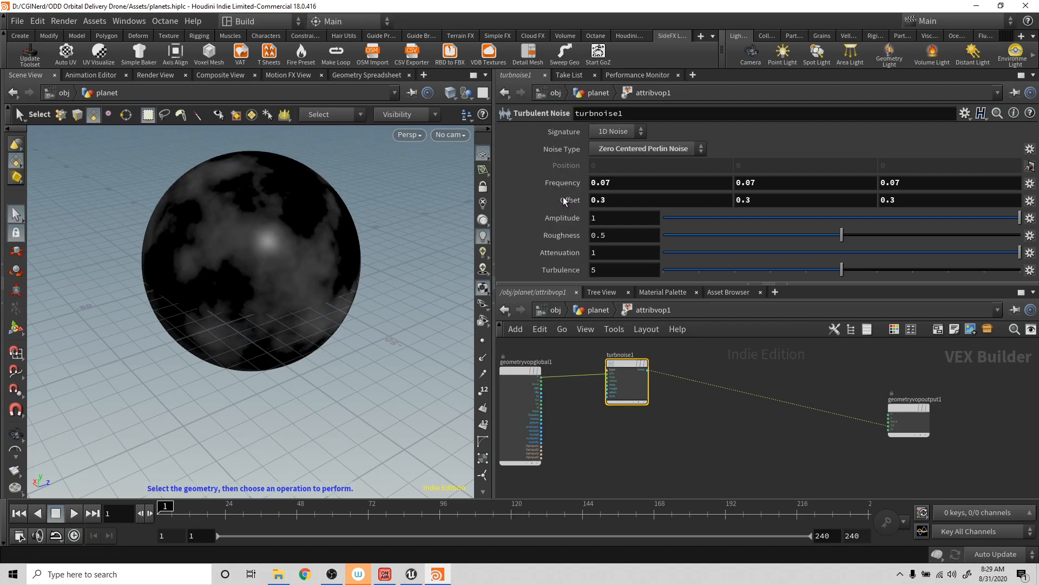
pyautogui.keyDown('alt'); pyautogui.moveTo(348, 212); pyautogui.dragTo(399, 193); pyautogui.keyUp('alt')
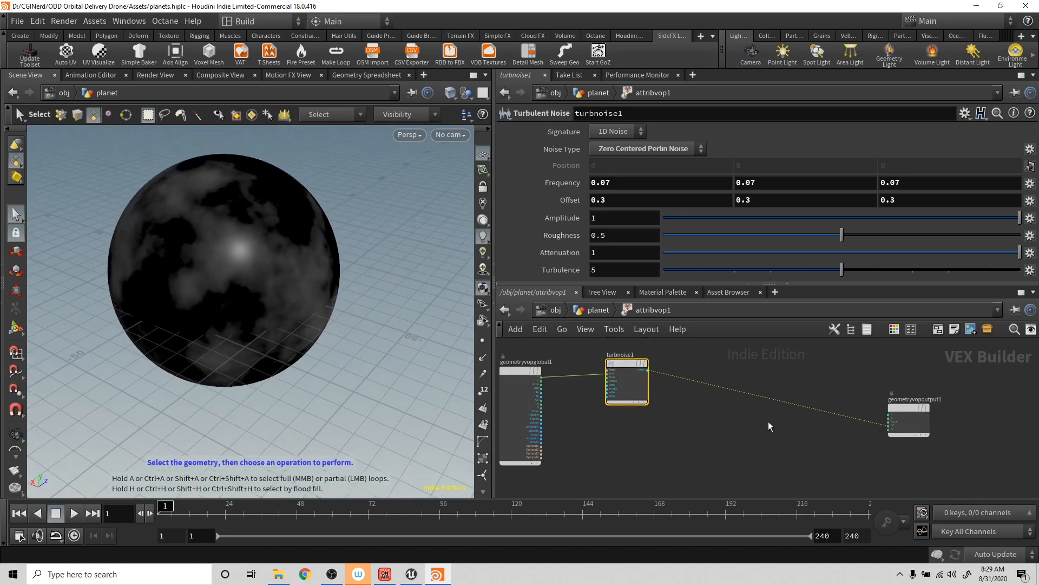
# - Insert a Ramp Parameter node on the wire between turbnoise1 and geometryvopoutput1
pyautogui.moveTo(622, 355); pyautogui.dragTo(625, 392)
pyautogui.click(625, 366)
pyautogui.press('Tab')
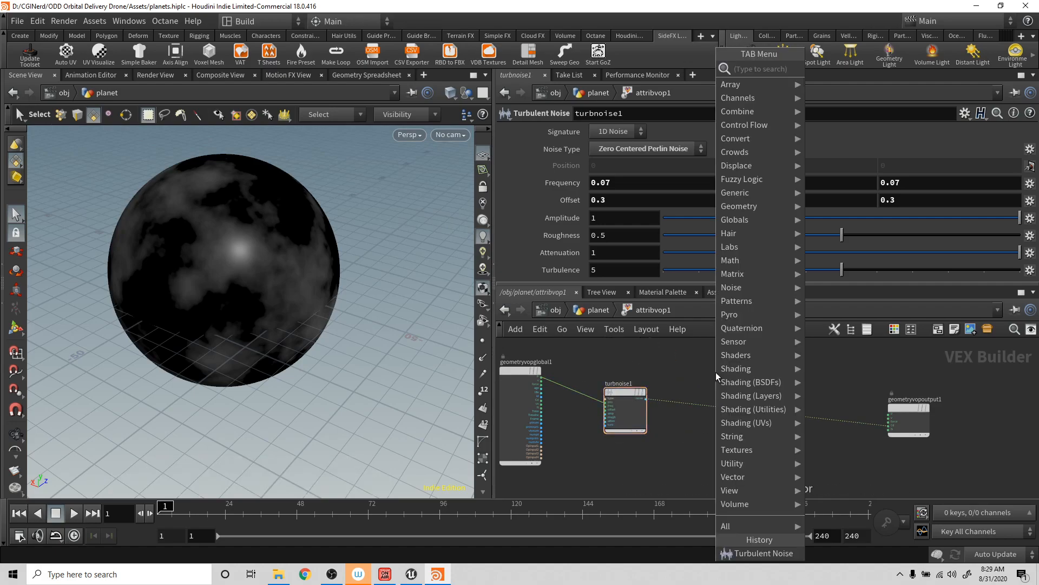
pyautogui.write('r')
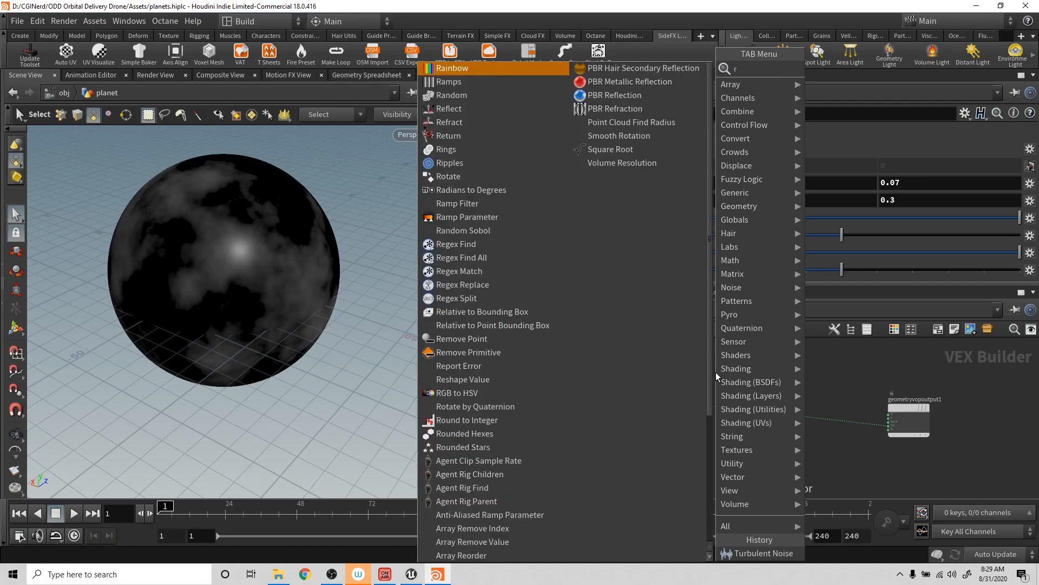
pyautogui.write('ampp')
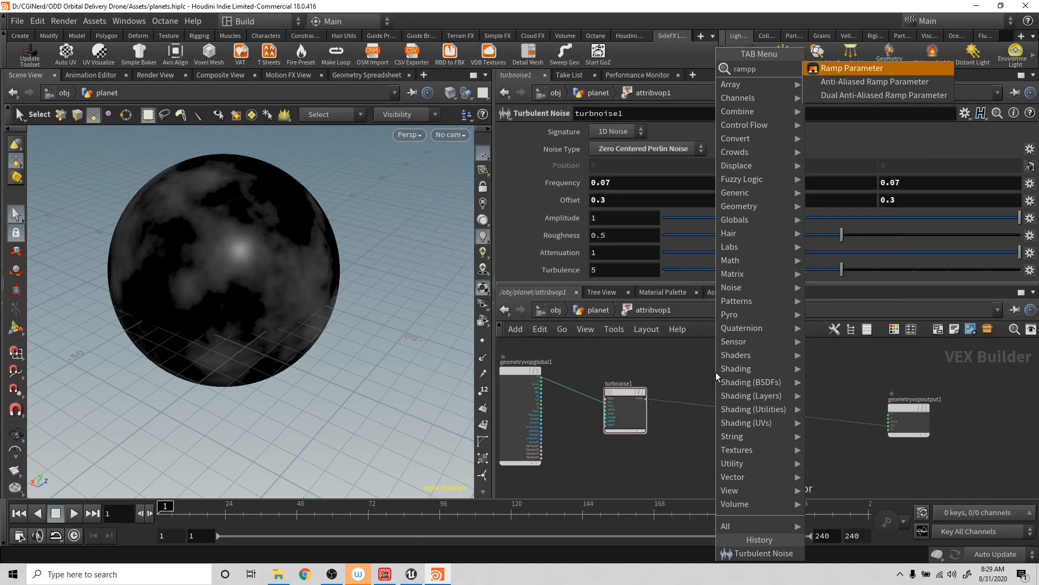
pyautogui.press('Return')
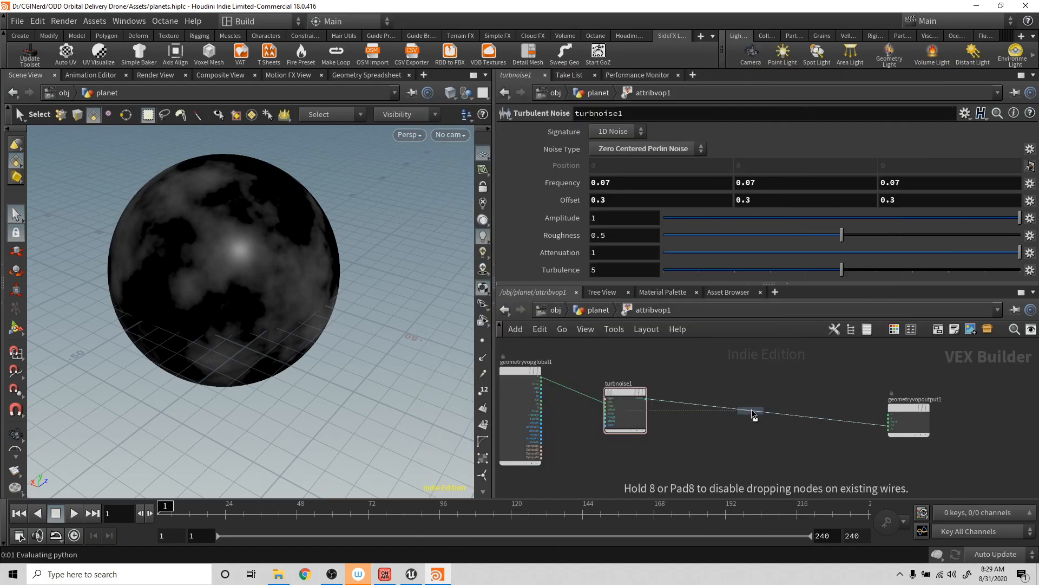
pyautogui.click(752, 407)
pyautogui.moveTo(753, 403)
pyautogui.mouseDown()
pyautogui.moveTo(749, 417)
pyautogui.moveTo(771, 395)
pyautogui.mouseUp()
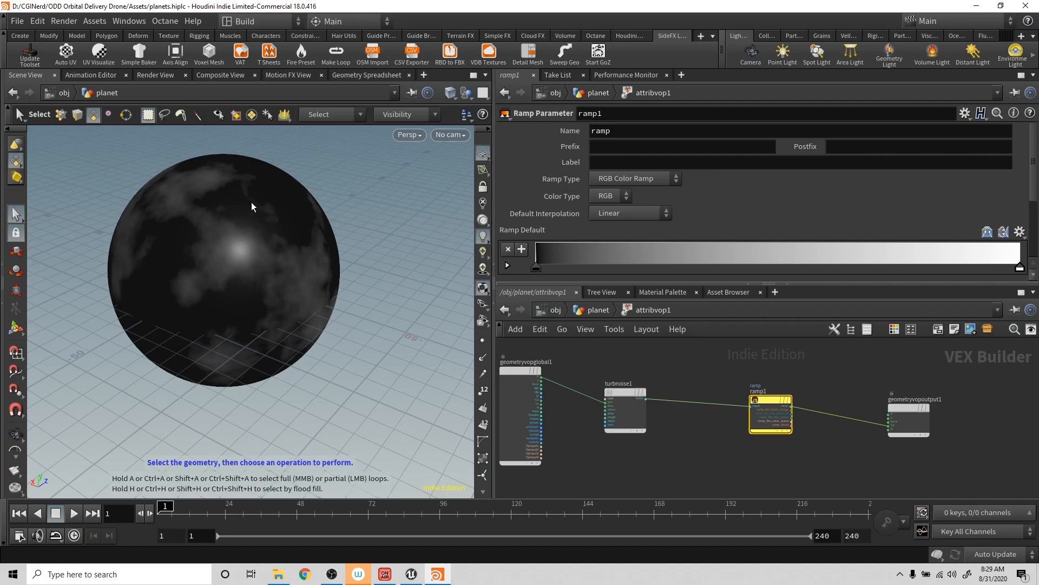
# - Set the ramp parameter's name to planetColors
pyautogui.click(658, 135)
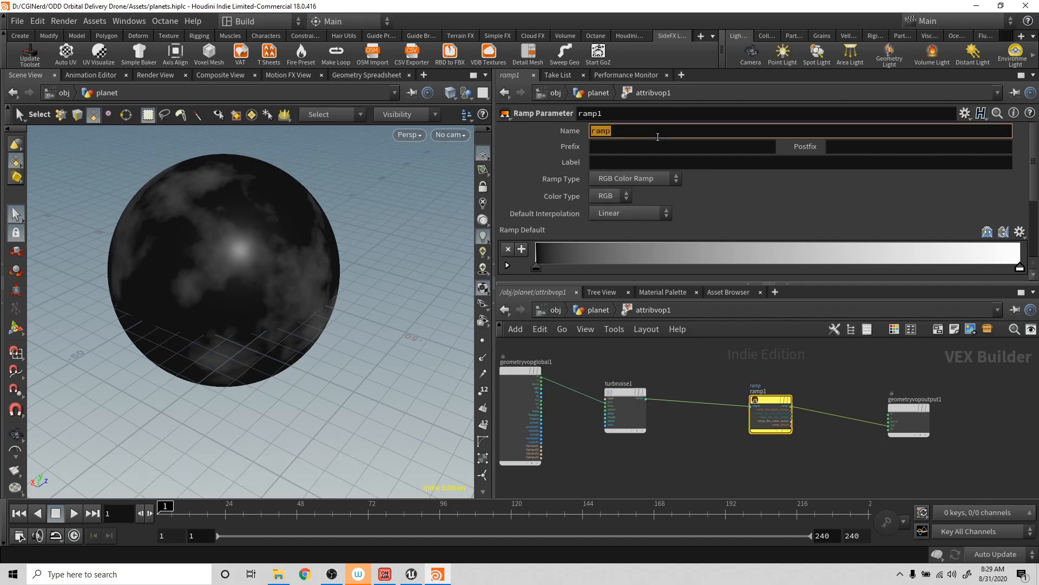
pyautogui.write('planetColors')
pyautogui.press('Return')
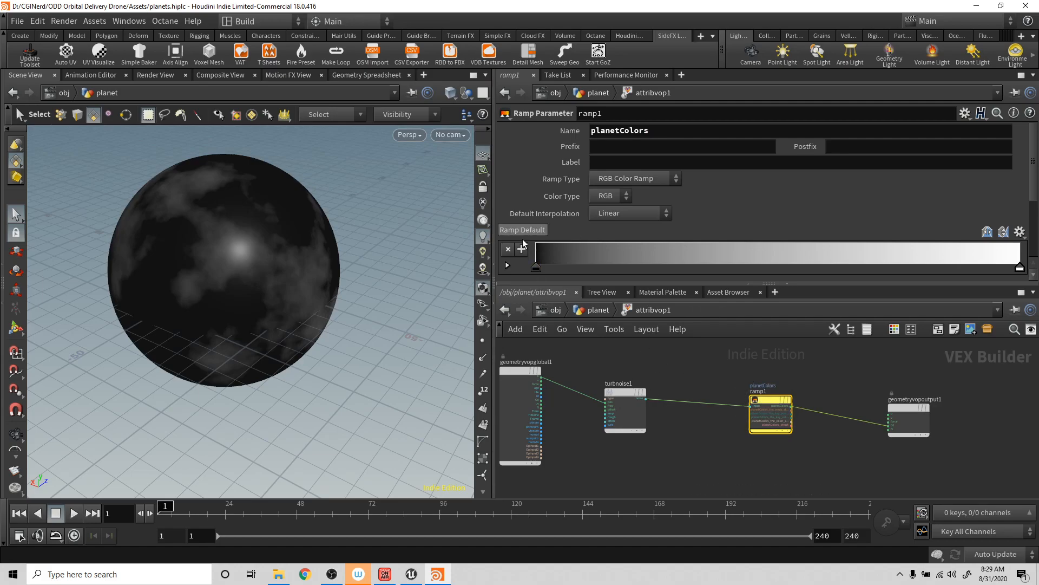
# - Set the first point of attribvop1's planetColors ramp to pure blue
pyautogui.click(598, 314)
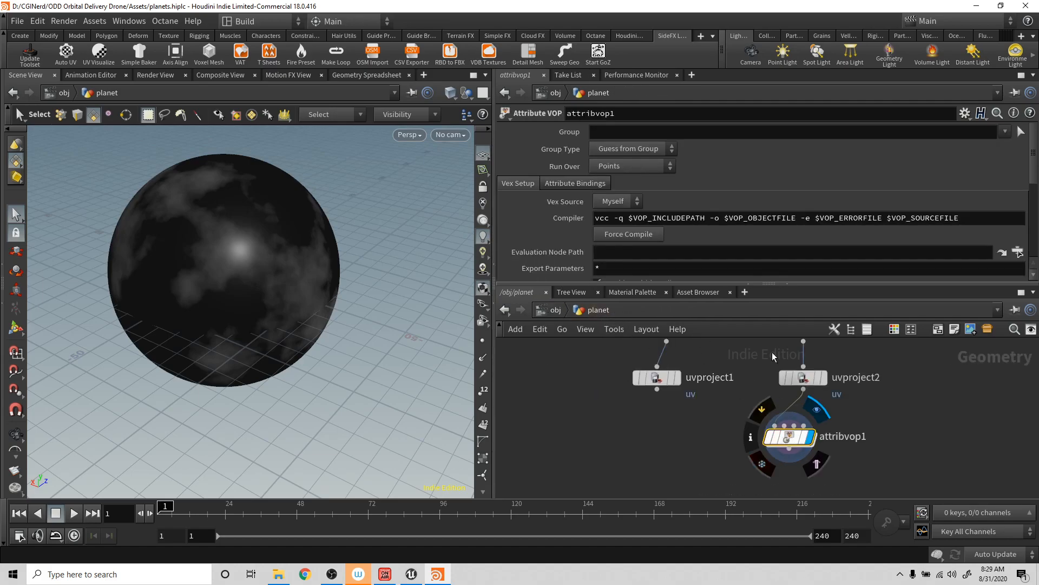
pyautogui.scroll(-5, 741, 251)
pyautogui.scroll(-3, 542, 239)
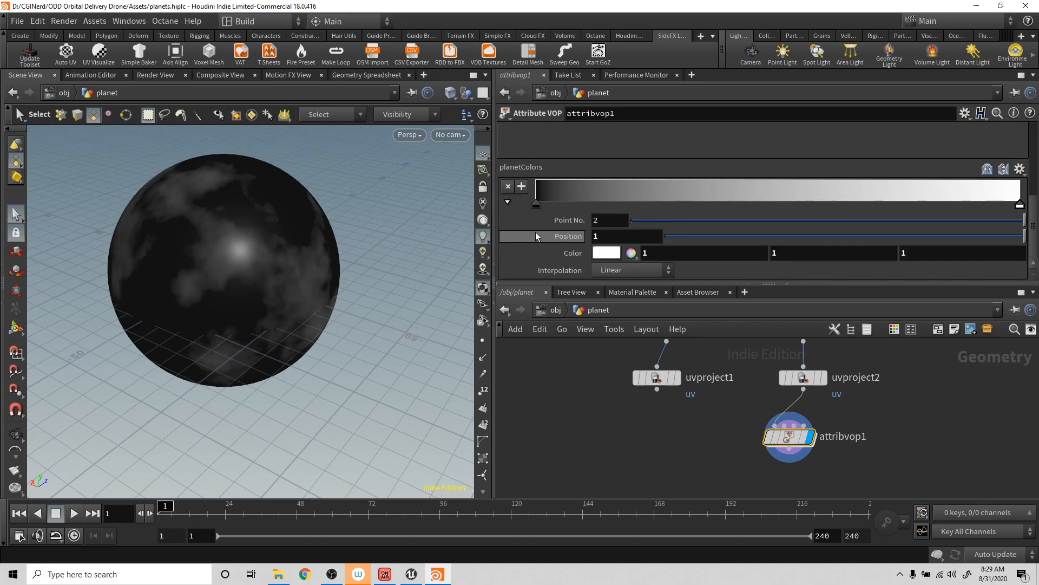
pyautogui.click(536, 205)
pyautogui.click(607, 253)
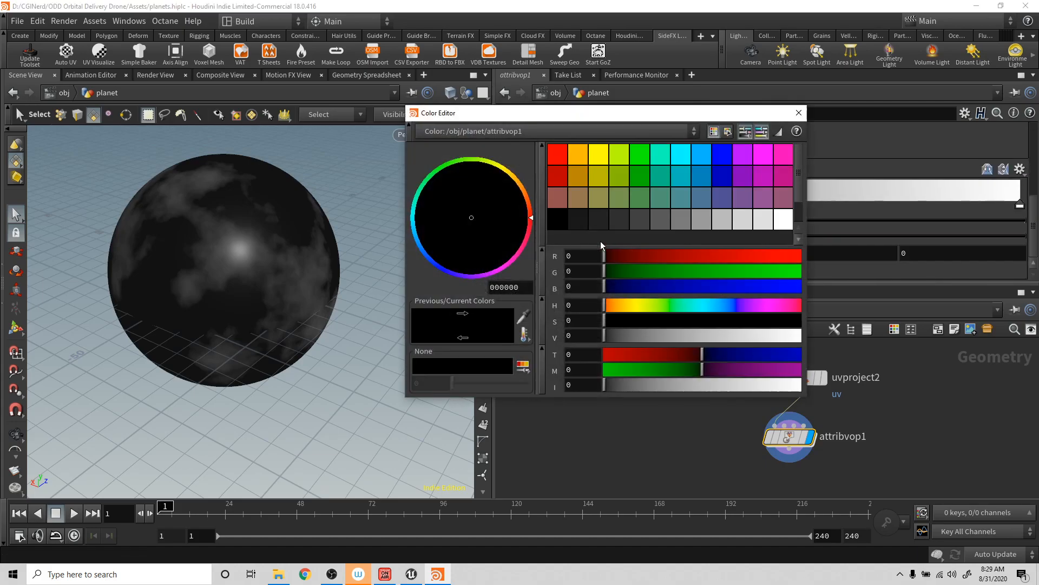
pyautogui.click(722, 158)
# - Color the end point of the planetColors ramp bright green and dismiss the console message
pyautogui.click(1020, 205)
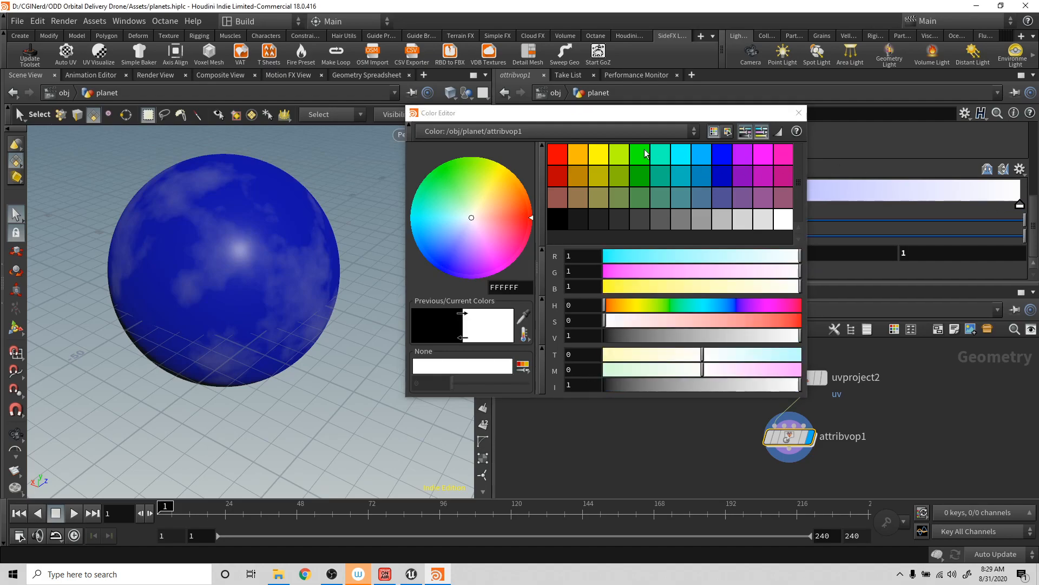
pyautogui.click(641, 155)
pyautogui.click(800, 114)
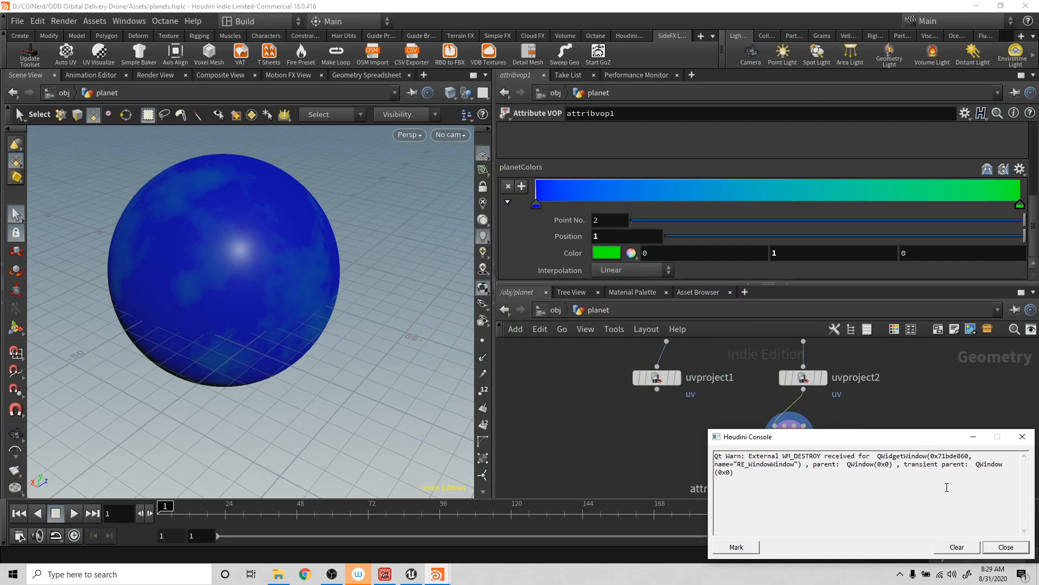
pyautogui.click(1006, 547)
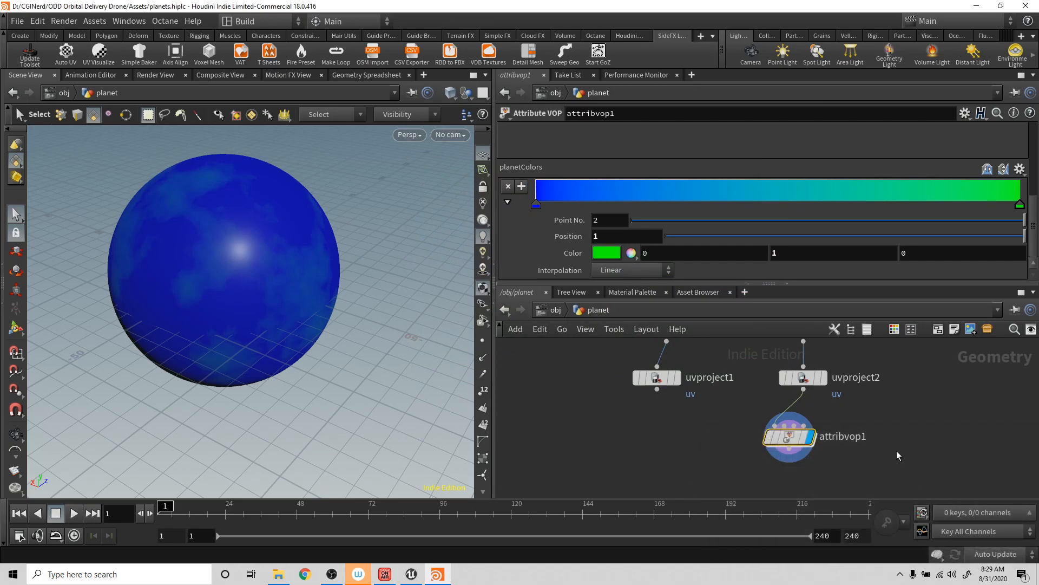
# - Insert a Fit Range node on the wire between turbnoise1 and ramp1 inside attribvop1
pyautogui.doubleClick(791, 440)
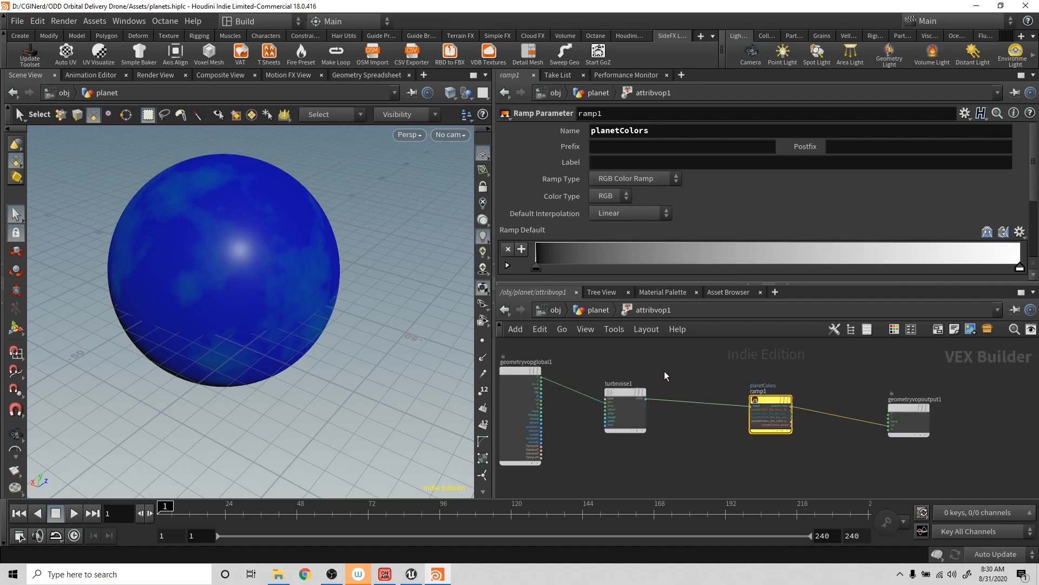
pyautogui.press('Tab')
pyautogui.write('fit')
pyautogui.press('Return')
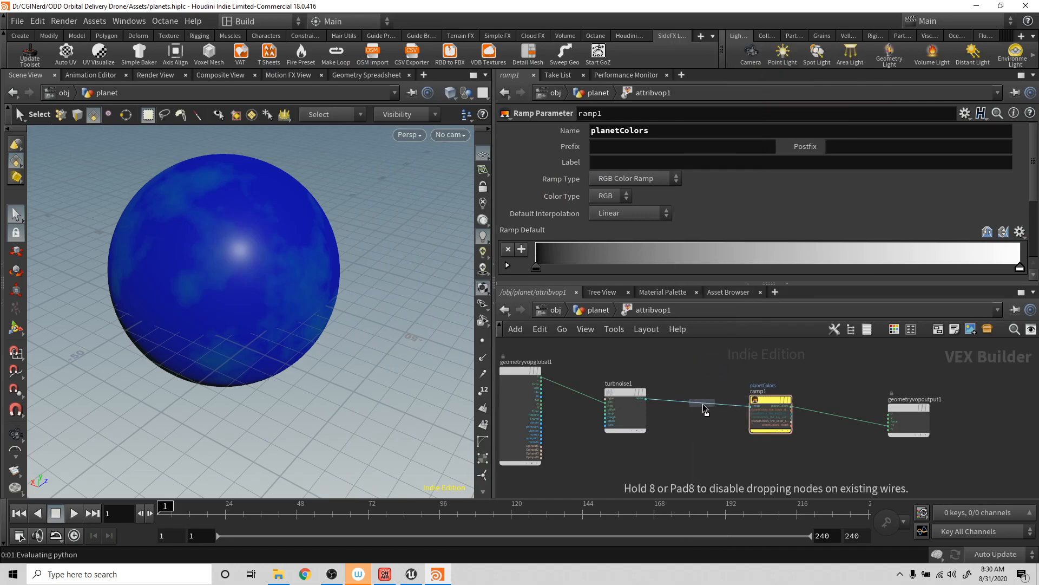
pyautogui.click(703, 406)
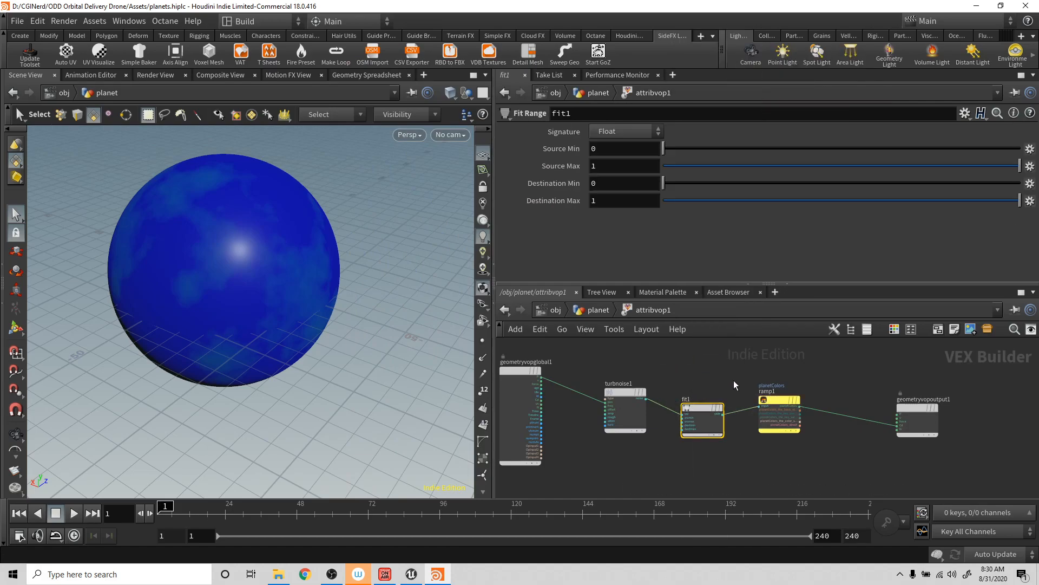
# - Set the Fit Range node's Source Max to .5
pyautogui.click(626, 166)
pyautogui.write('.5')
pyautogui.press('Return')
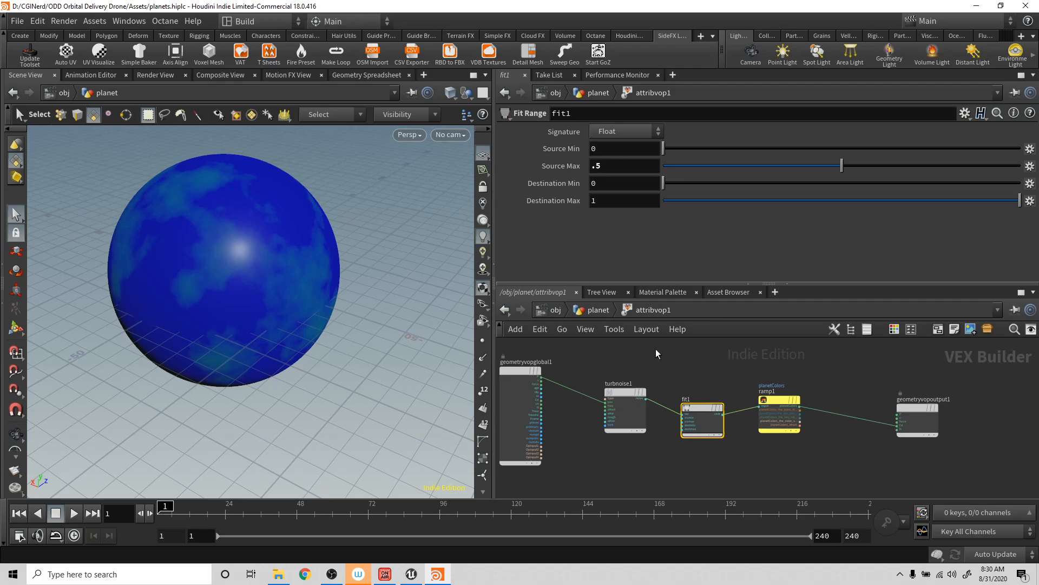
# - Move the green planetColors ramp point to about 0.085 and add another point at about 0.035
pyautogui.click(590, 310)
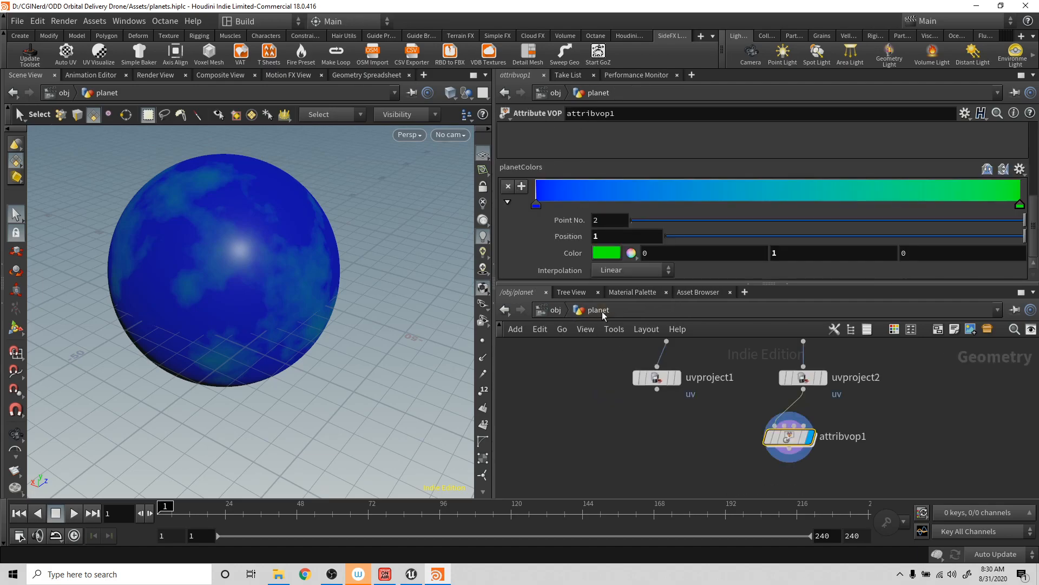
pyautogui.moveTo(1021, 207); pyautogui.dragTo(577, 210)
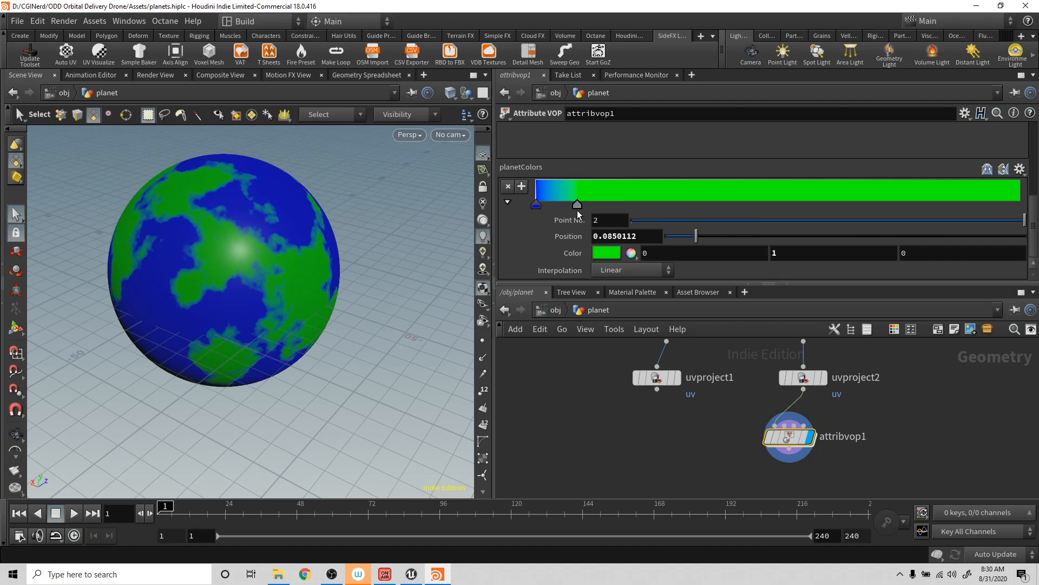
pyautogui.moveTo(636, 192); pyautogui.dragTo(553, 195)
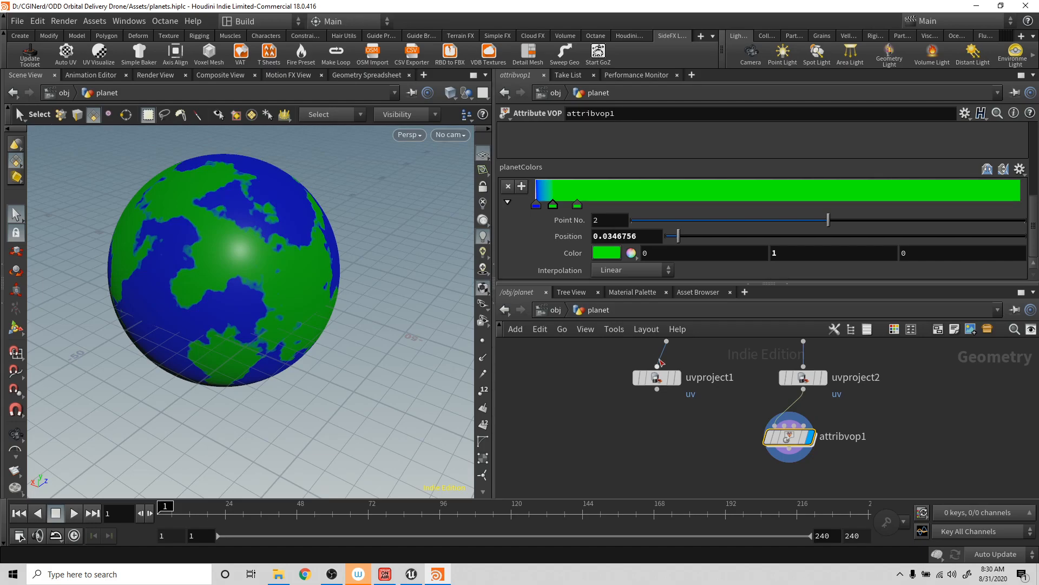
# - Color the ramp point at about 0.035 a pale sandy orange with saturation 0.436 (FFC78F)
pyautogui.click(605, 251)
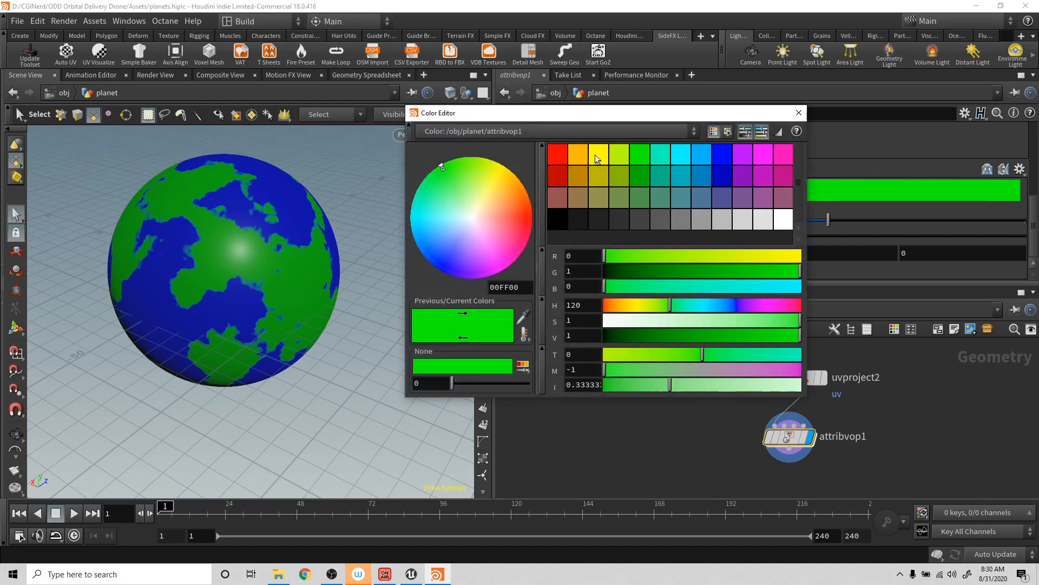
pyautogui.click(583, 153)
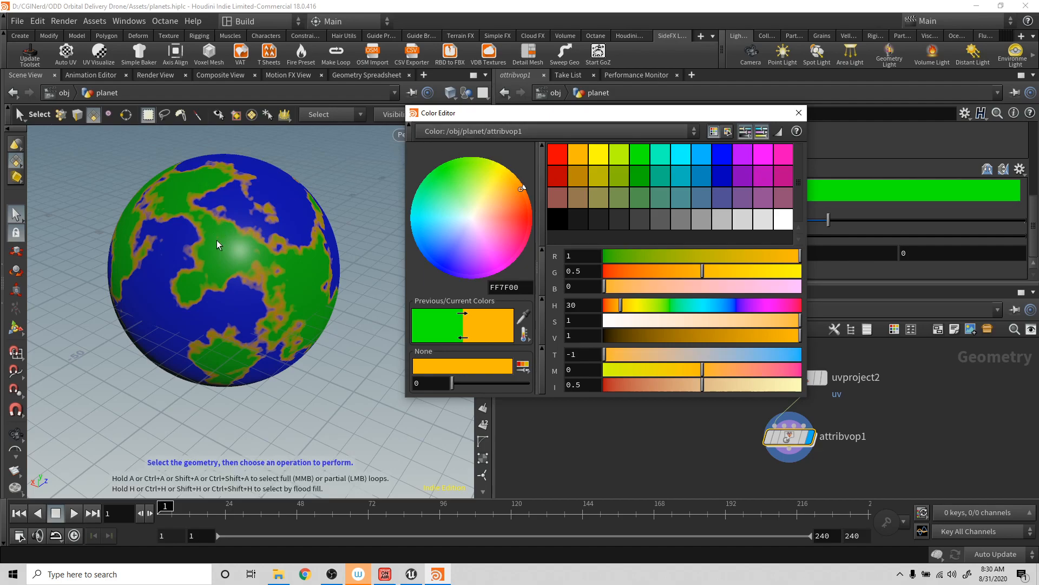
pyautogui.moveTo(732, 322); pyautogui.dragTo(691, 322)
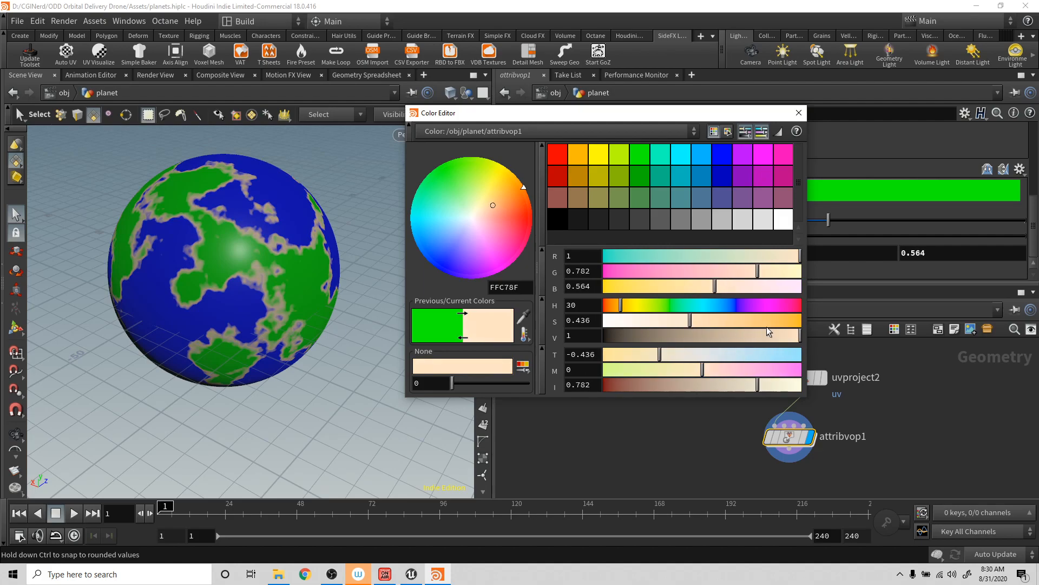
pyautogui.click(798, 112)
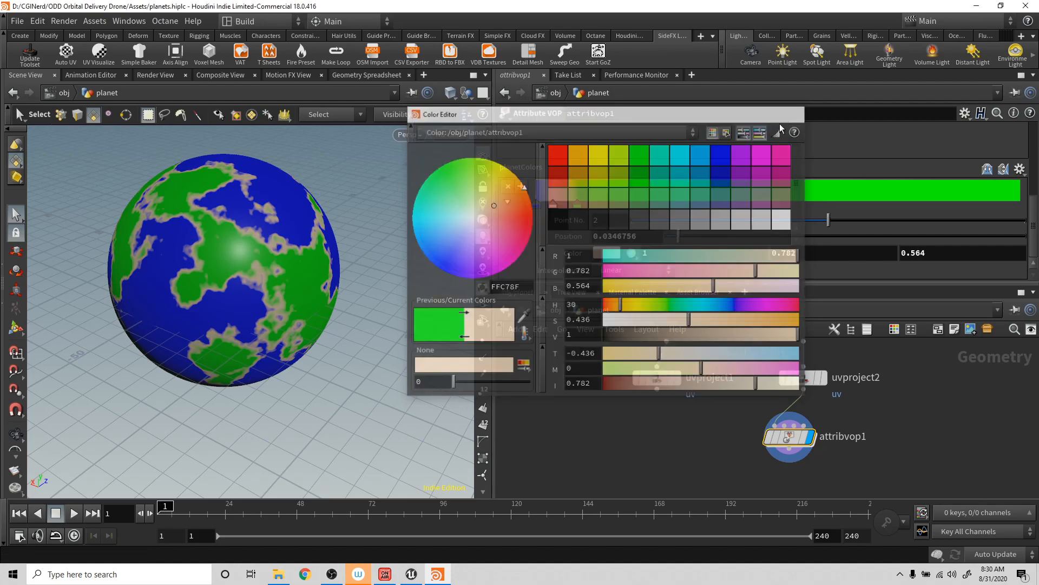
# - Change the last ramp point's color to a bright yellow-green, about 0.45, 0.9, 0 in RGB
pyautogui.click(577, 205)
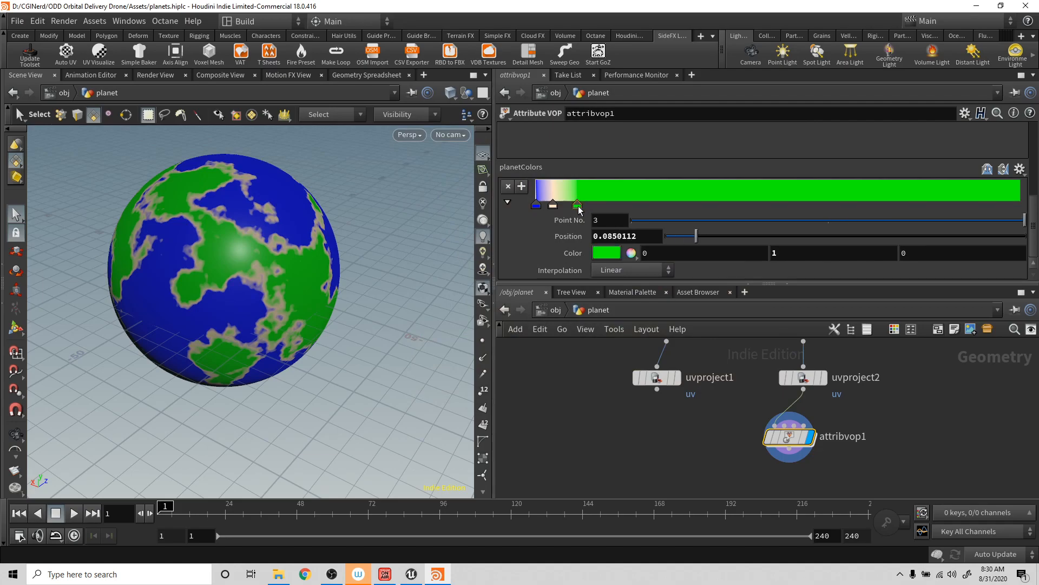
pyautogui.click(606, 253)
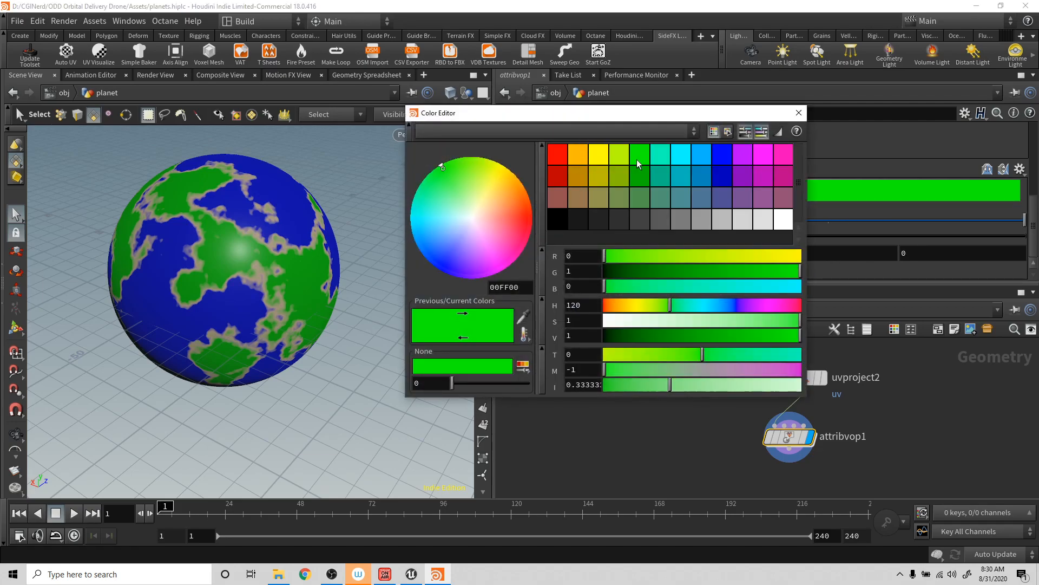
pyautogui.click(619, 155)
pyautogui.click(620, 172)
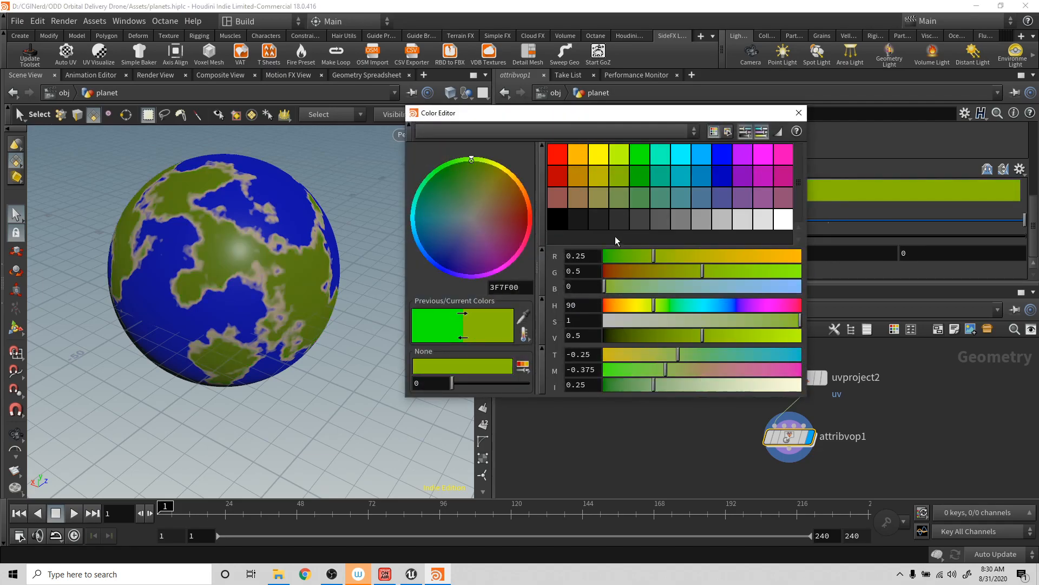
pyautogui.moveTo(702, 331); pyautogui.dragTo(757, 336)
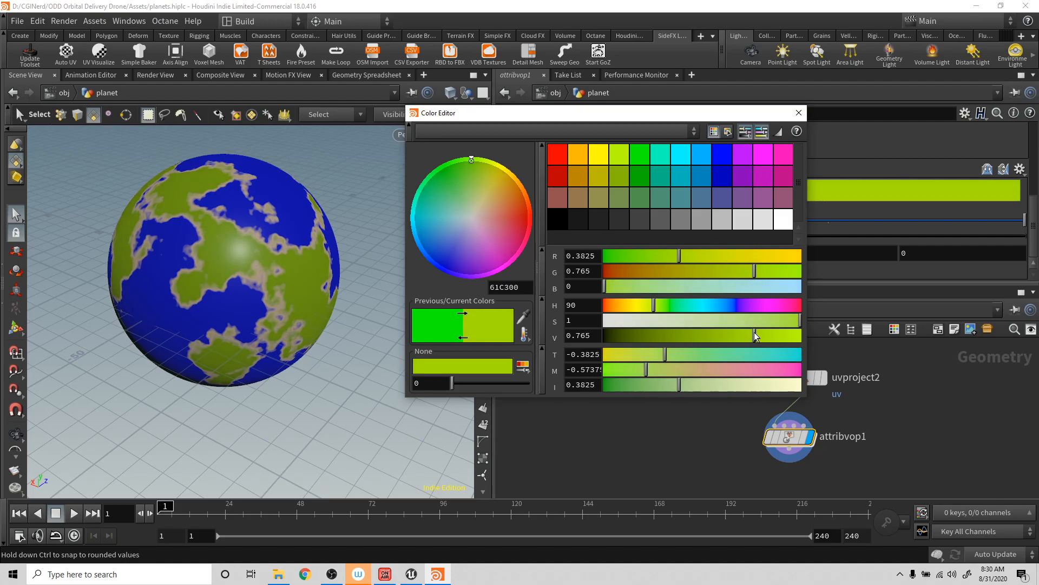
pyautogui.moveTo(679, 385)
pyautogui.mouseDown()
pyautogui.moveTo(631, 385)
pyautogui.moveTo(683, 385)
pyautogui.moveTo(664, 385)
pyautogui.mouseUp()
pyautogui.moveTo(736, 337); pyautogui.dragTo(781, 335)
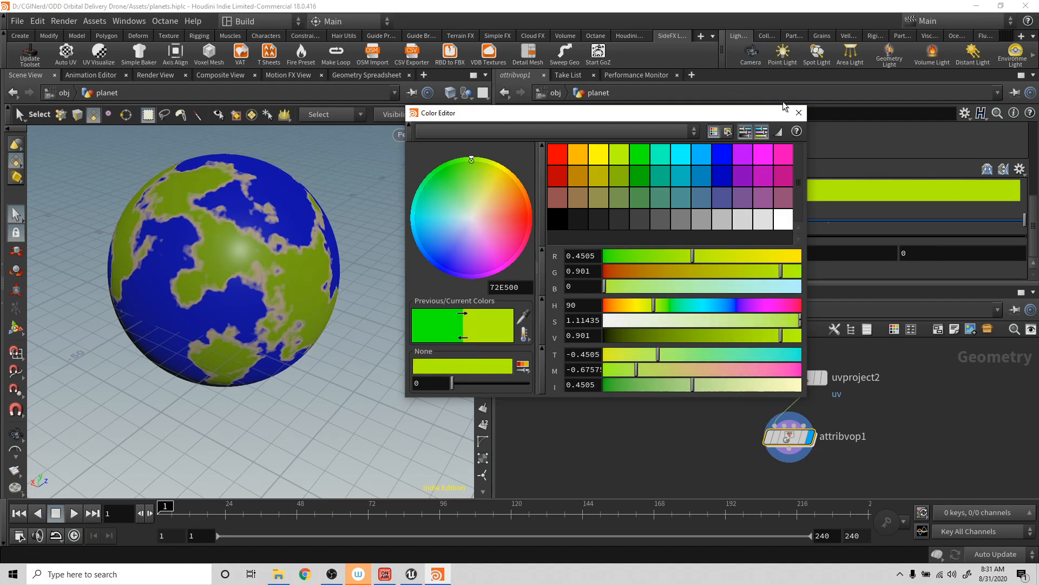
pyautogui.click(799, 113)
# - Inside attribvop1, move the fit1 and ramp1 nodes lower and farther away from turbnoise1
pyautogui.moveTo(339, 216)
pyautogui.keyDown('alt'); pyautogui.mouseDown()
pyautogui.moveTo(285, 186)
pyautogui.moveTo(382, 204)
pyautogui.moveTo(329, 199)
pyautogui.mouseUp(); pyautogui.keyUp('alt')
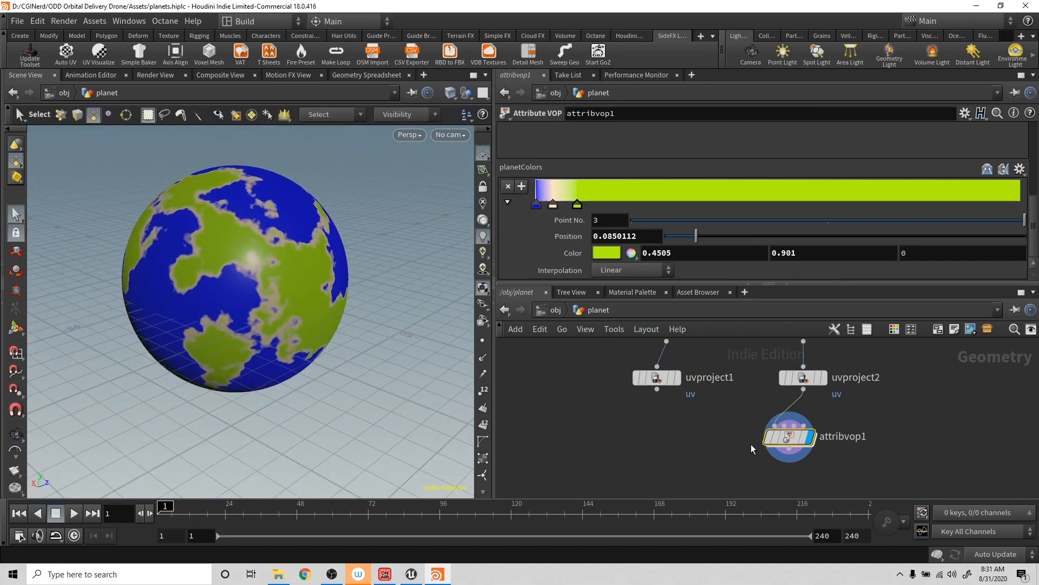
pyautogui.doubleClick(789, 437)
pyautogui.moveTo(712, 382); pyautogui.dragTo(789, 442)
pyautogui.moveTo(774, 399); pyautogui.dragTo(804, 405)
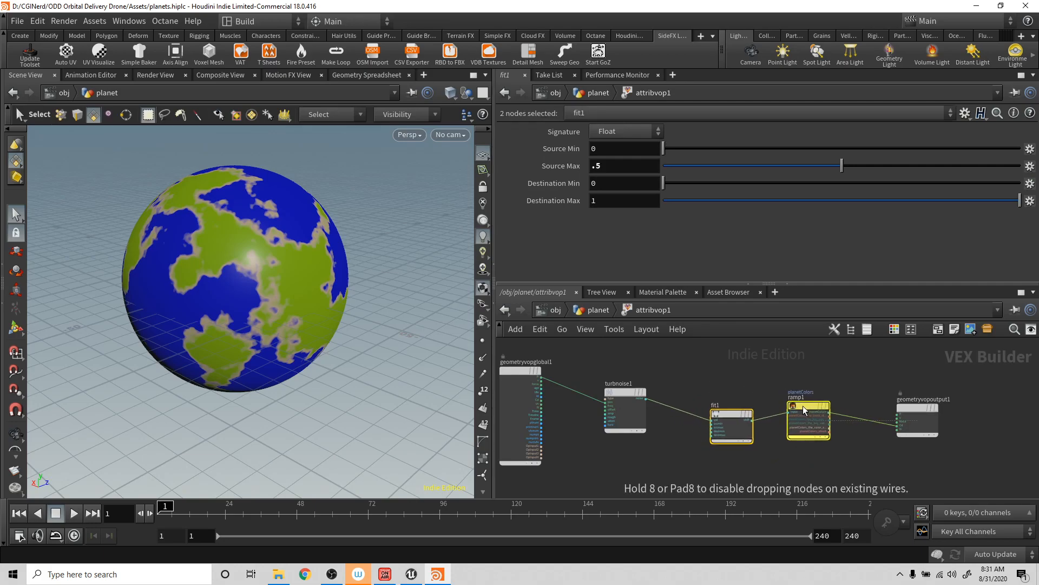
pyautogui.click(812, 412)
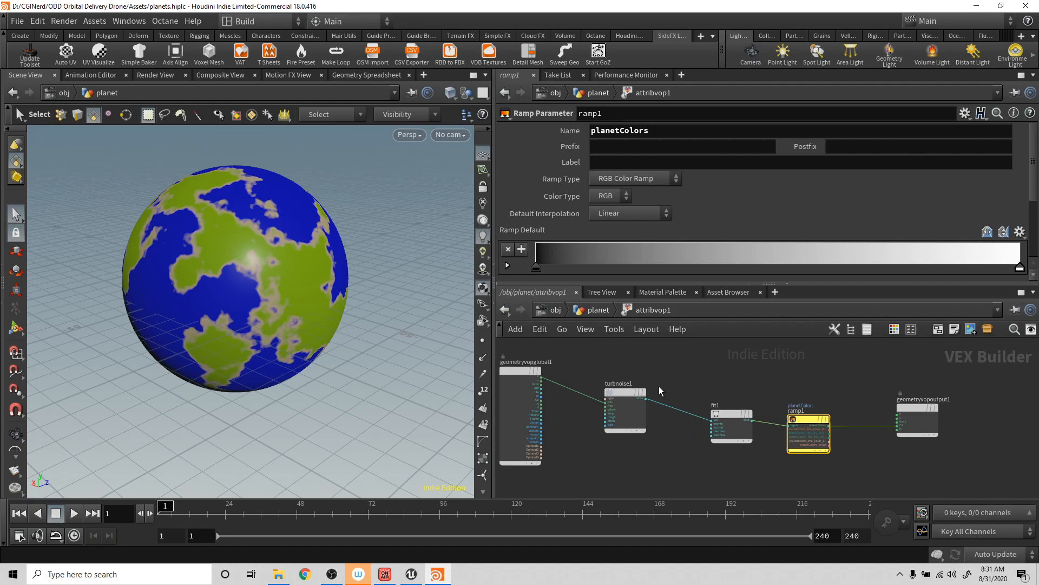
# - Add a Displace Along Normal node fed by turbnoise1, place it above the color nodes, and wire its output into geometryvopoutput1
pyautogui.moveTo(648, 401); pyautogui.dragTo(801, 337)
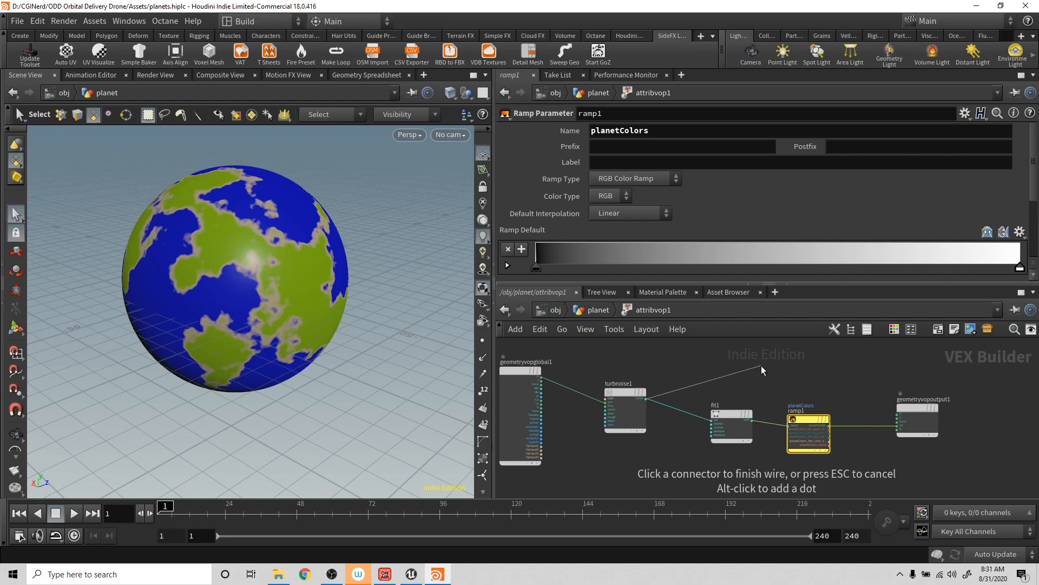
pyautogui.press('Tab')
pyautogui.write('dis')
pyautogui.press('BackSpace')
pyautogui.write('is')
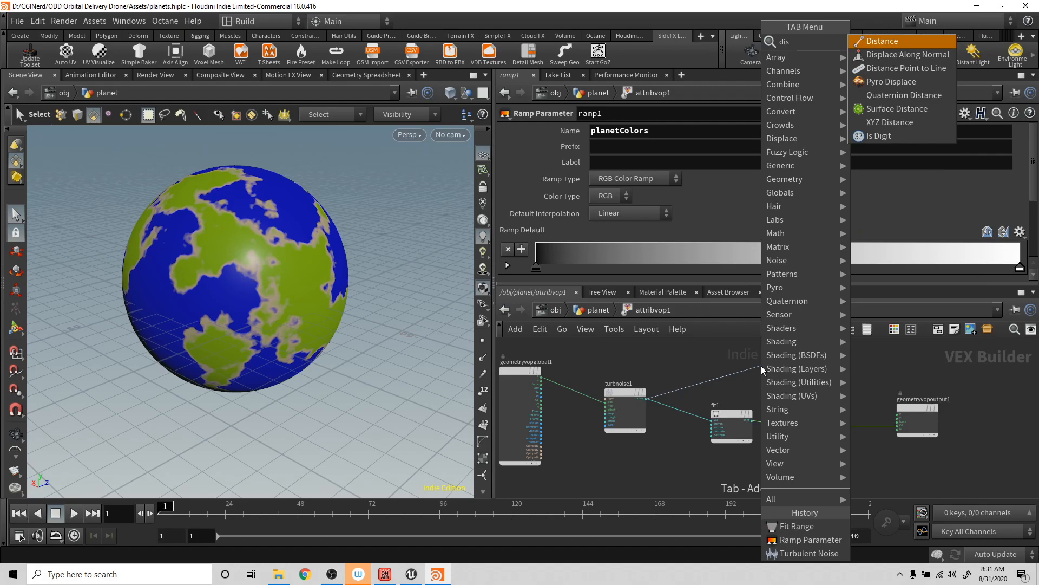
pyautogui.press('Down')
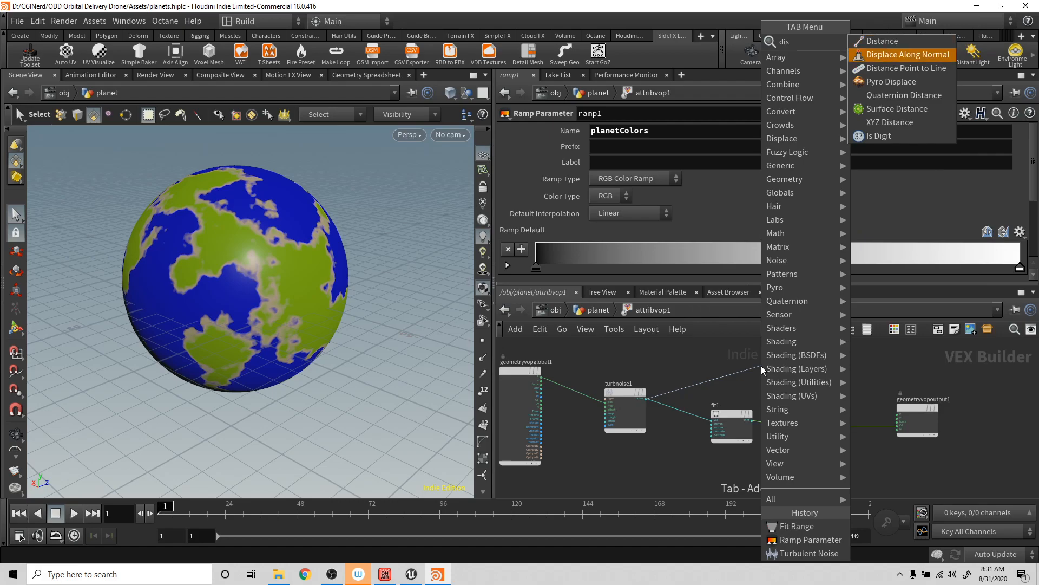
pyautogui.press('Return')
pyautogui.click(762, 365)
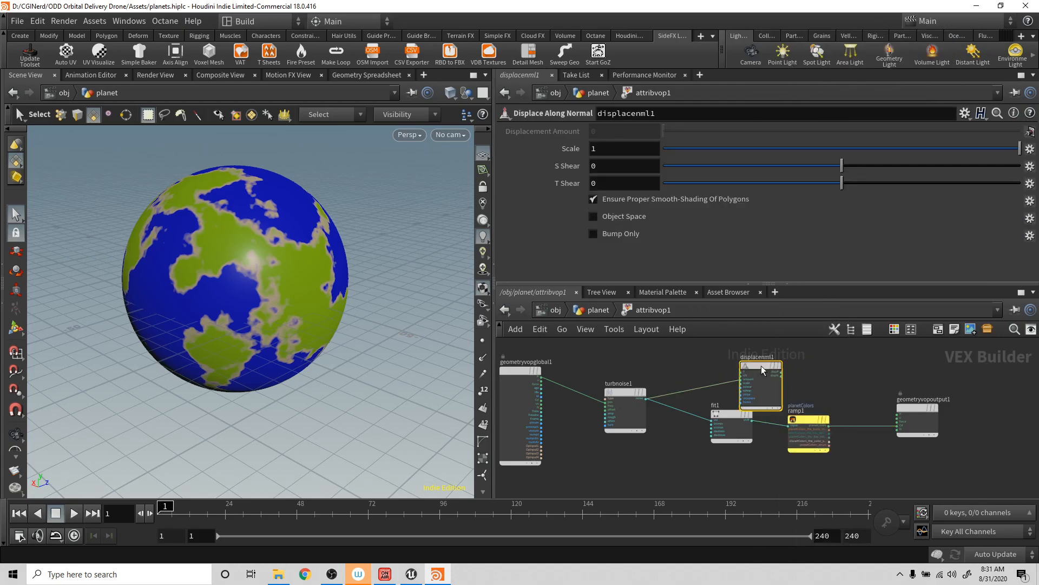
pyautogui.moveTo(765, 363); pyautogui.dragTo(897, 415)
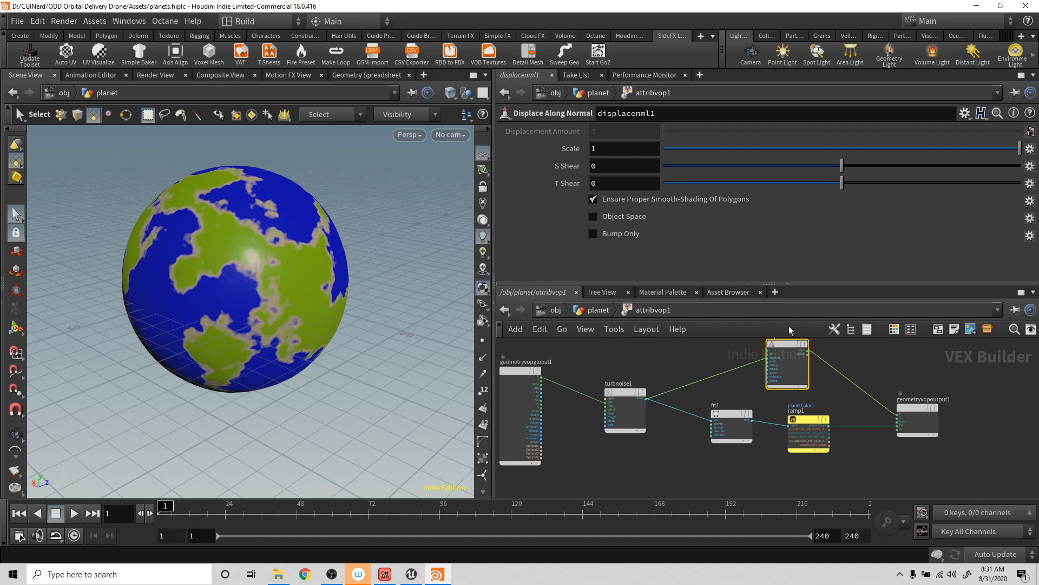
# - Set the Displace Along Normal node's Scale to 10 and inspect the displaced planet from several angles
pyautogui.click(612, 150)
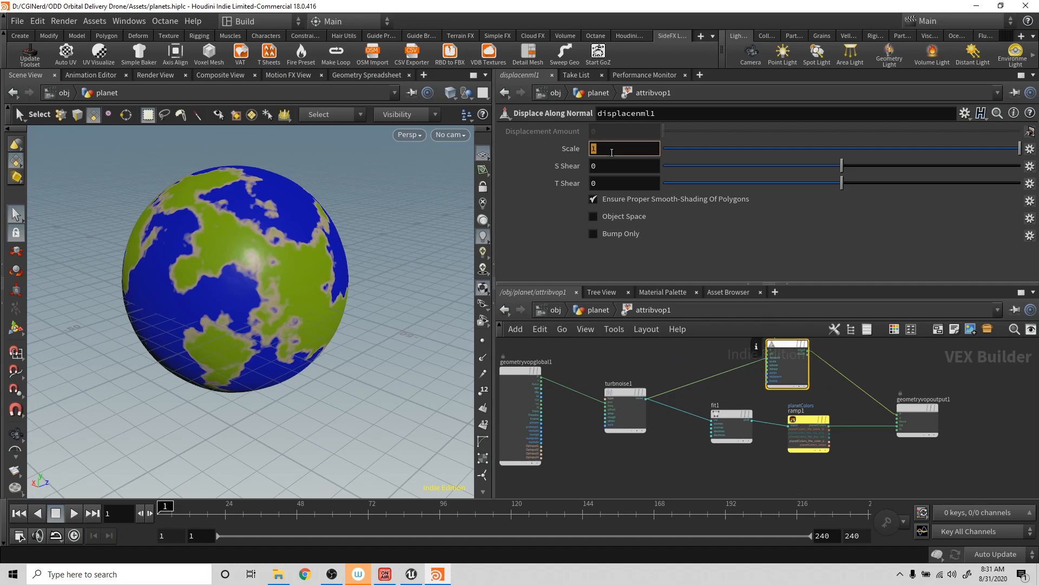
pyautogui.write('10')
pyautogui.press('Return')
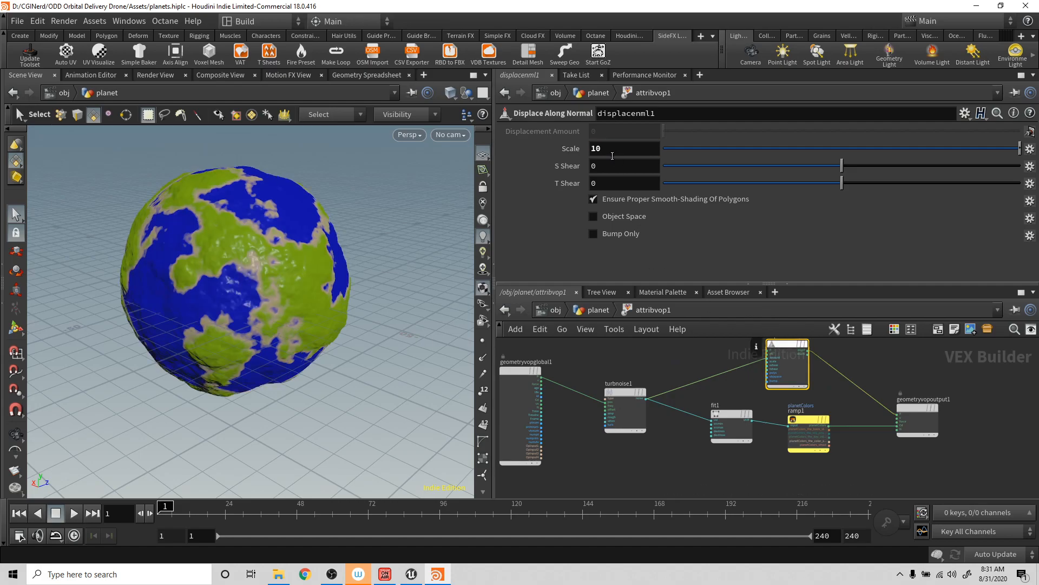
pyautogui.press('Escape')
pyautogui.moveTo(303, 198); pyautogui.dragTo(248, 172)
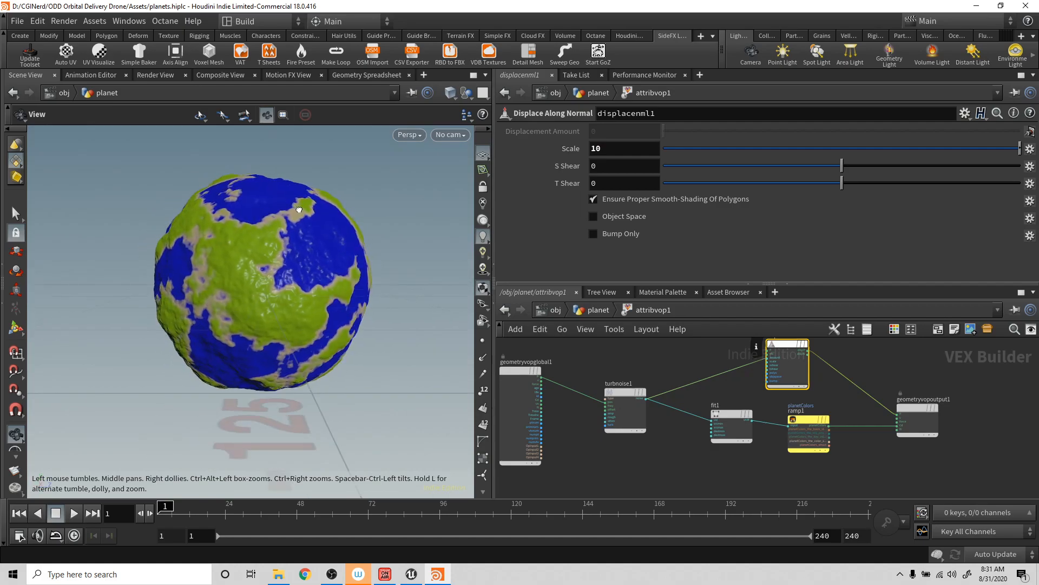
pyautogui.moveTo(296, 208); pyautogui.dragTo(445, 219)
pyautogui.moveTo(358, 205); pyautogui.dragTo(207, 173)
pyautogui.press('s')
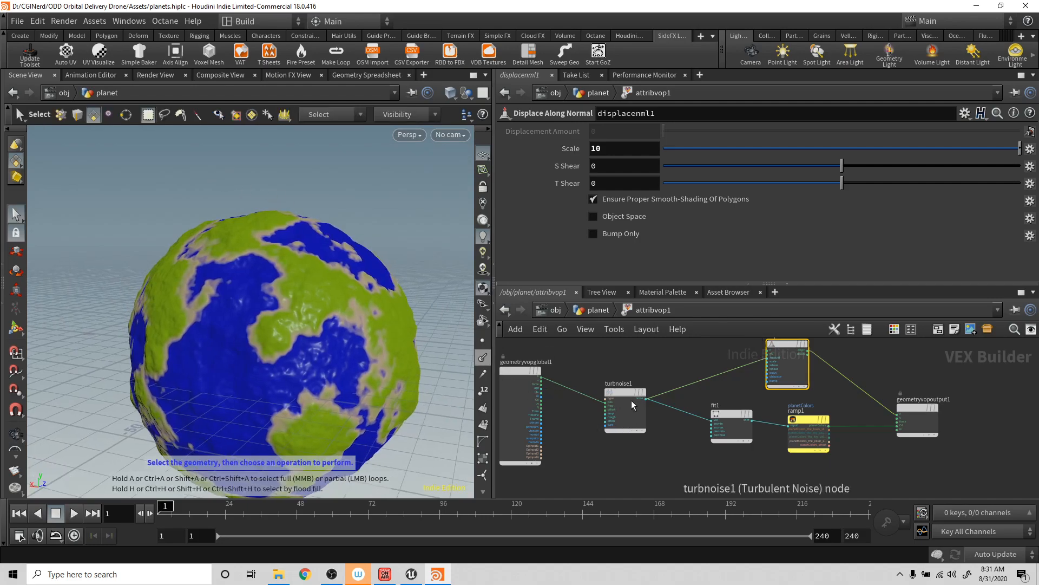
# - Feed fit1's shift output into the Displace Along Normal node's amount in place of turbnoise1, and space out fit1 and geometryvopoutput1
pyautogui.moveTo(725, 414); pyautogui.dragTo(701, 411)
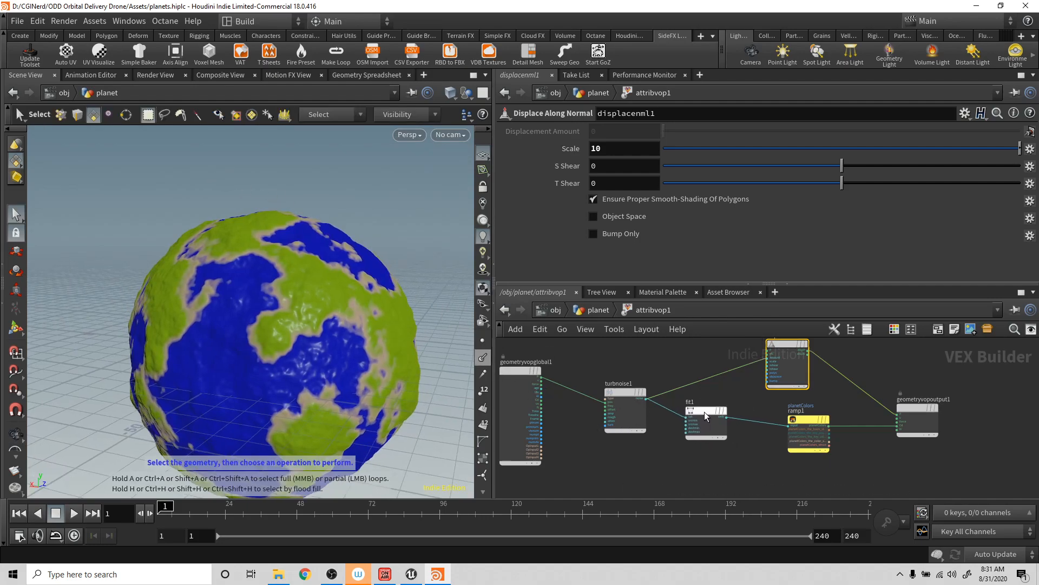
pyautogui.moveTo(632, 394)
pyautogui.moveTo(726, 417); pyautogui.dragTo(757, 395)
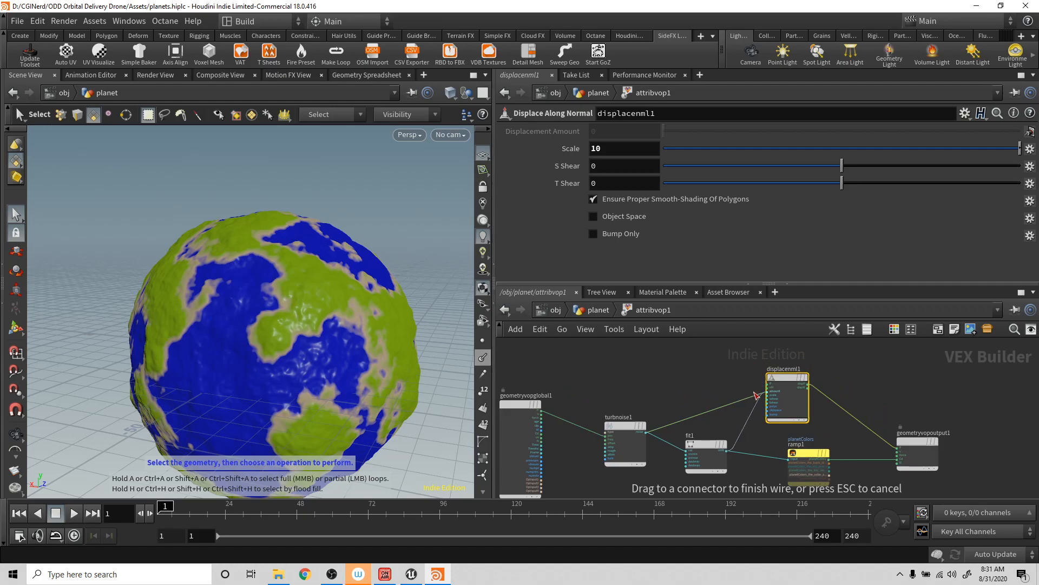
pyautogui.moveTo(751, 394); pyautogui.dragTo(768, 391)
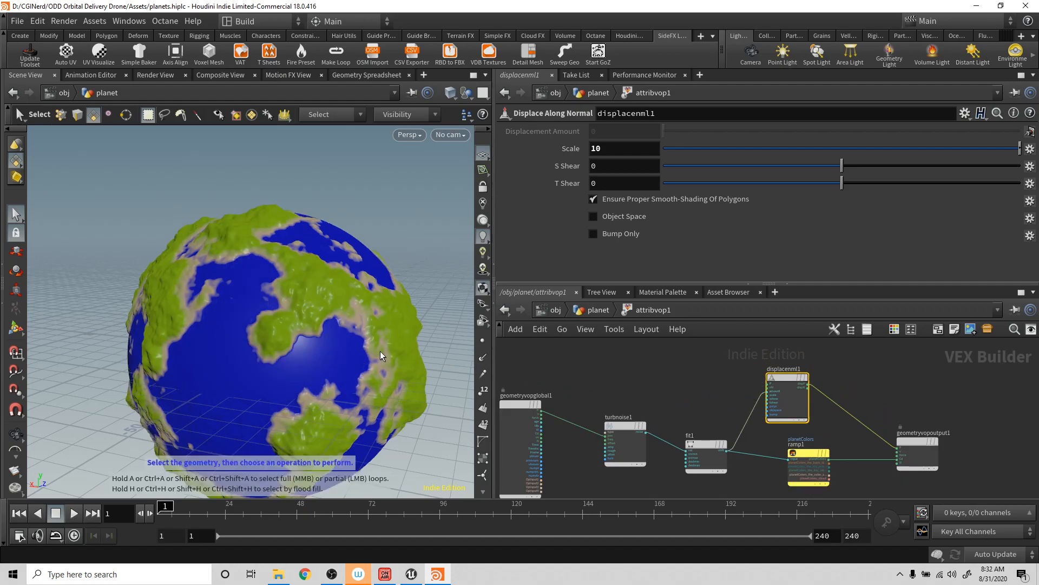
pyautogui.keyDown('alt'); pyautogui.moveTo(267, 346); pyautogui.dragTo(281, 290); pyautogui.keyUp('alt')
pyautogui.scroll(-3, 281, 290)
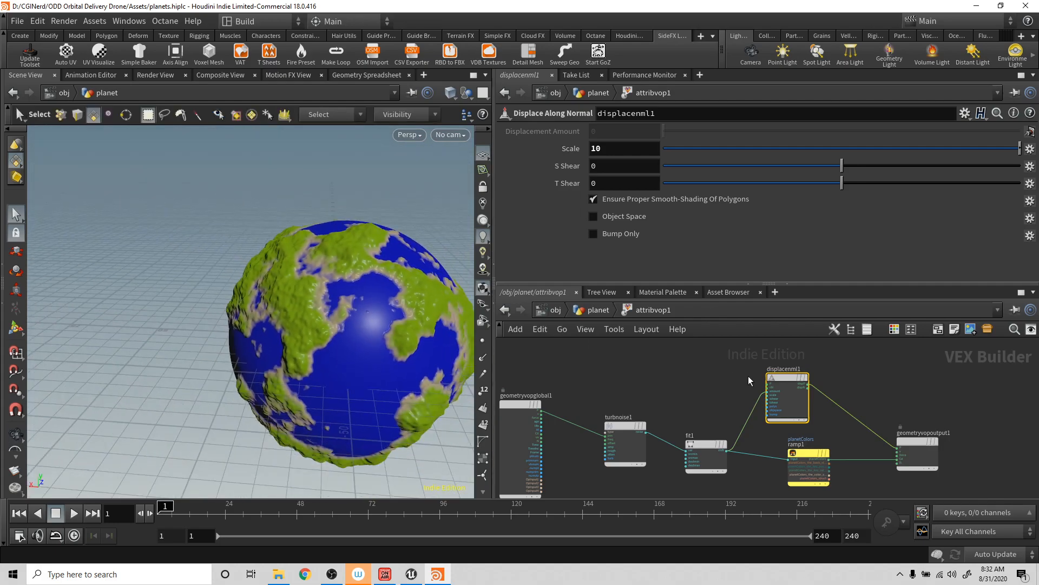
pyautogui.moveTo(914, 439); pyautogui.dragTo(948, 431)
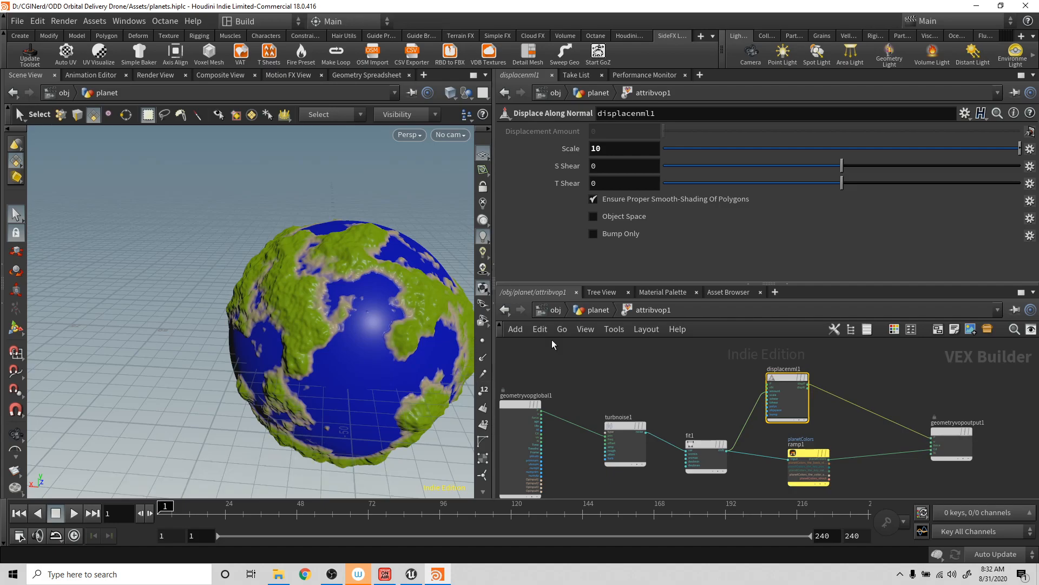
# - Return to the planet network and add a white point at position 0.166667 to attribvop1's planetColors ramp
pyautogui.click(594, 311)
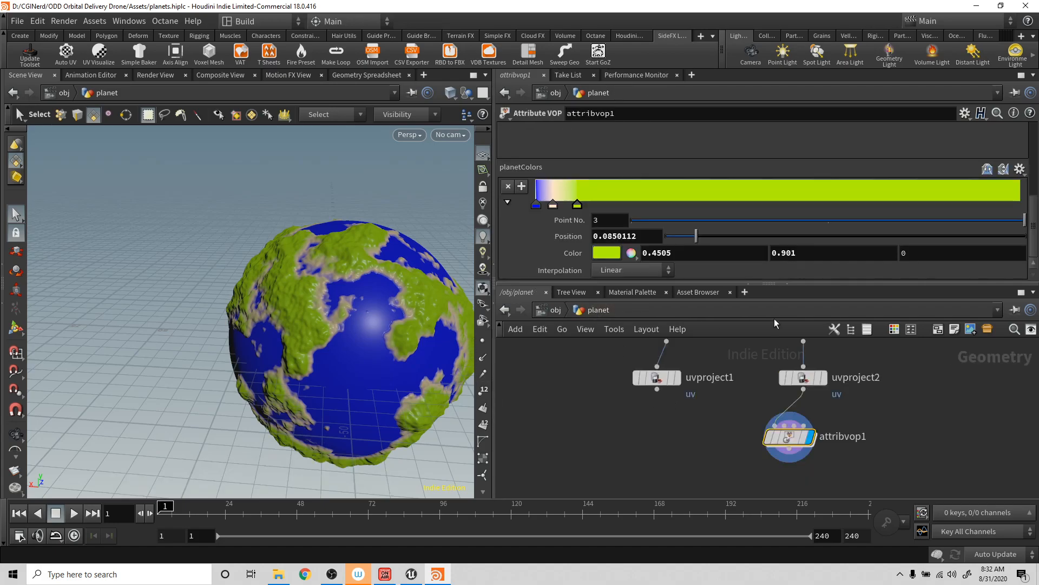
pyautogui.moveTo(748, 206); pyautogui.dragTo(613, 234)
pyautogui.click(606, 253)
pyautogui.click(788, 217)
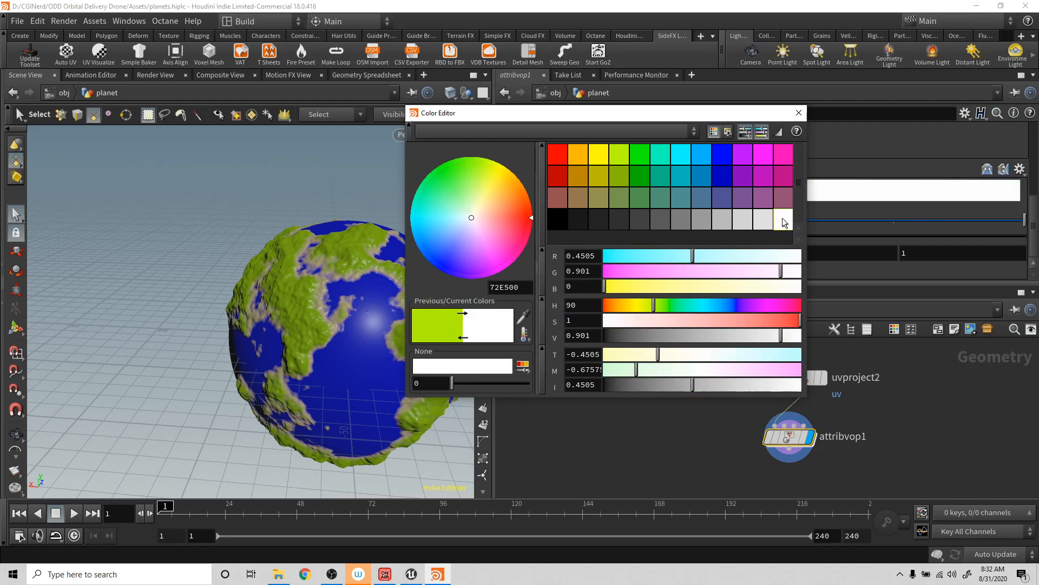
pyautogui.click(798, 112)
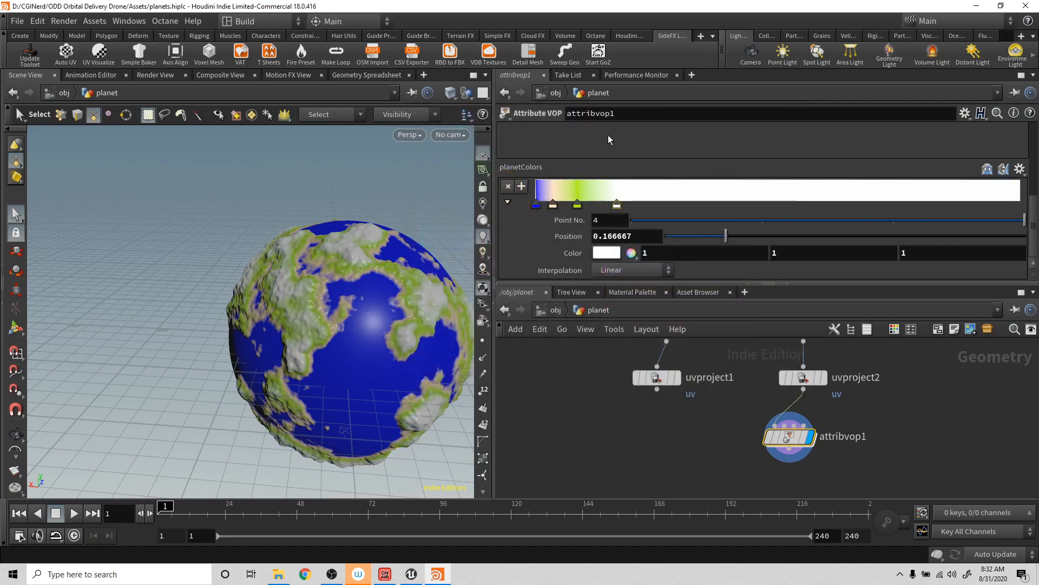
# - Add a green planetColors ramp point at about 0.196, move the white point to about 0.239, and save the scene
pyautogui.moveTo(621, 206)
pyautogui.mouseDown()
pyautogui.moveTo(640, 204)
pyautogui.moveTo(596, 189)
pyautogui.moveTo(632, 198)
pyautogui.mouseUp()
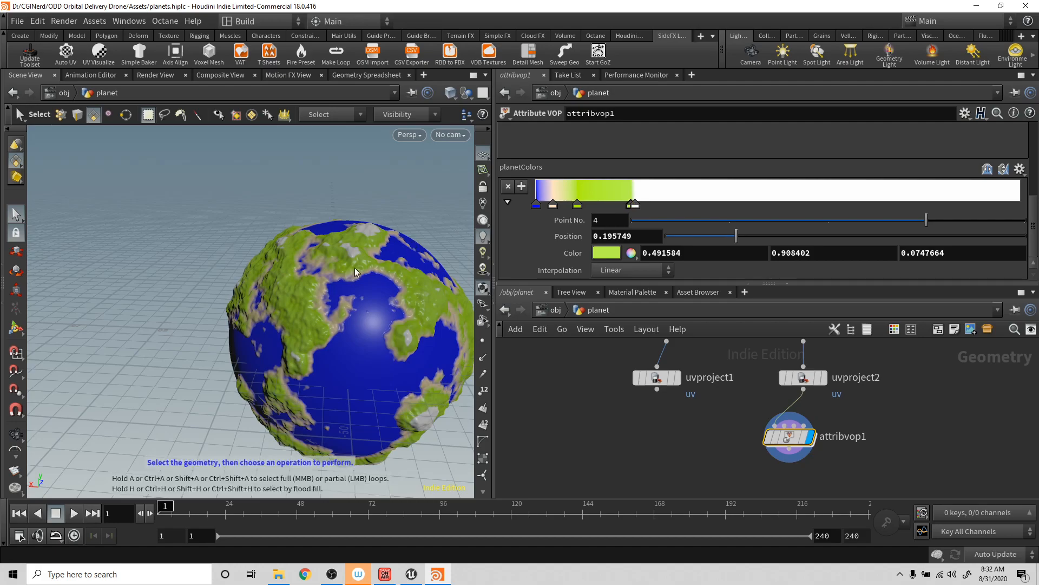
pyautogui.moveTo(639, 205)
pyautogui.mouseDown()
pyautogui.moveTo(678, 205)
pyautogui.moveTo(650, 210)
pyautogui.mouseUp()
pyautogui.keyDown('alt'); pyautogui.moveTo(442, 174); pyautogui.dragTo(412, 185, button='right'); pyautogui.keyUp('alt')
pyautogui.moveTo(413, 185); pyautogui.dragTo(262, 193)
pyautogui.press('s')
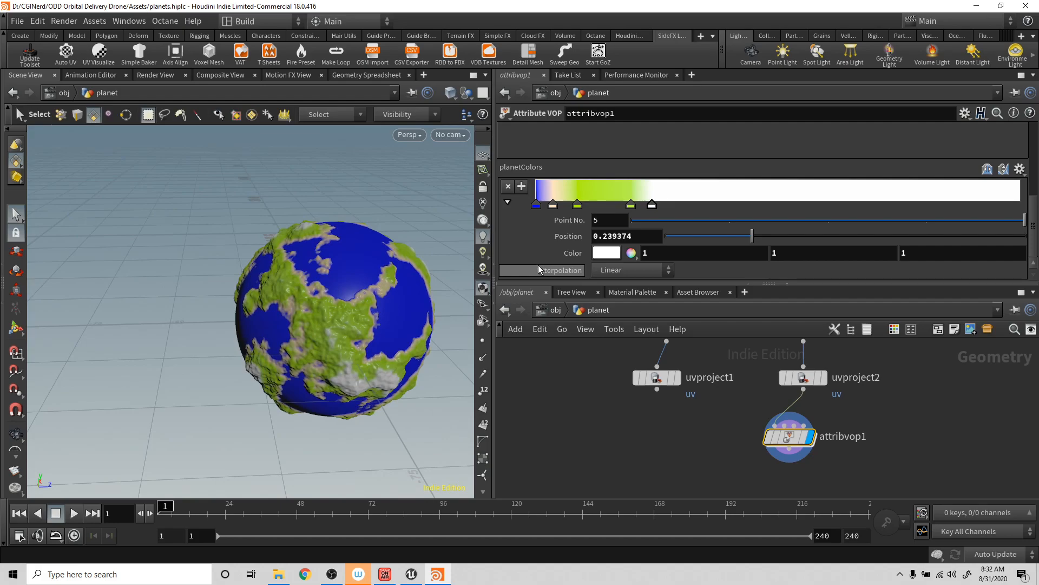
pyautogui.hotkey('ctrl', 's')
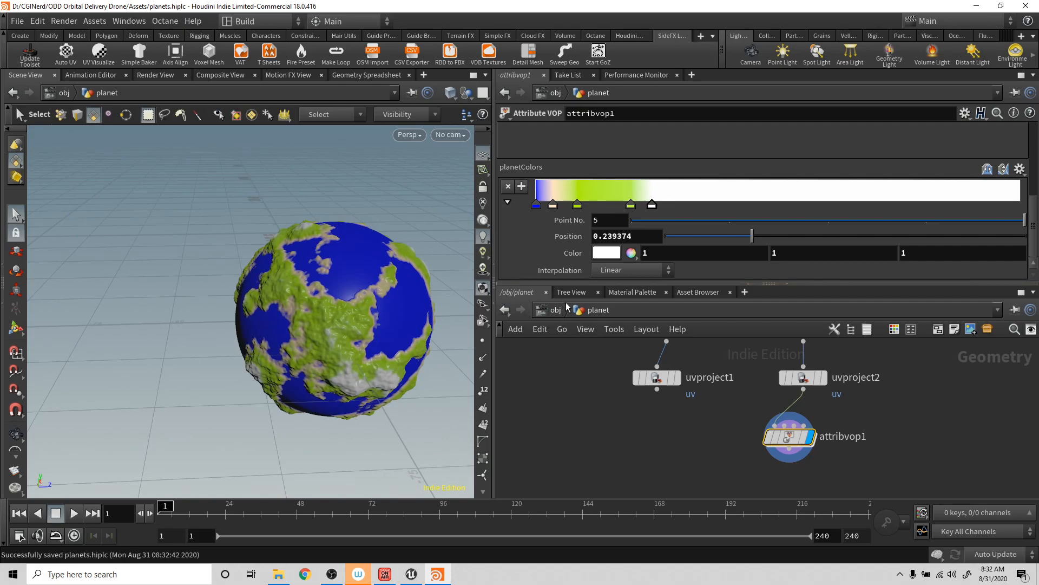
# - Inside attribvop1, add a Vector to Float node below fit1, fed by the life output of geometryvopglobal1
pyautogui.doubleClick(788, 438)
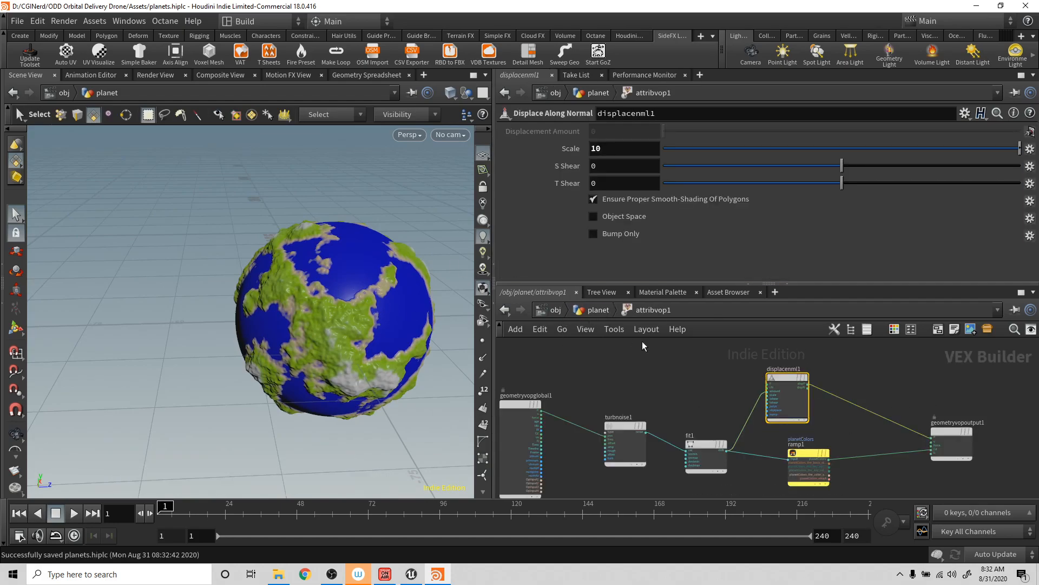
pyautogui.keyDown('alt'); pyautogui.moveTo(309, 210); pyautogui.dragTo(305, 235); pyautogui.keyUp('alt')
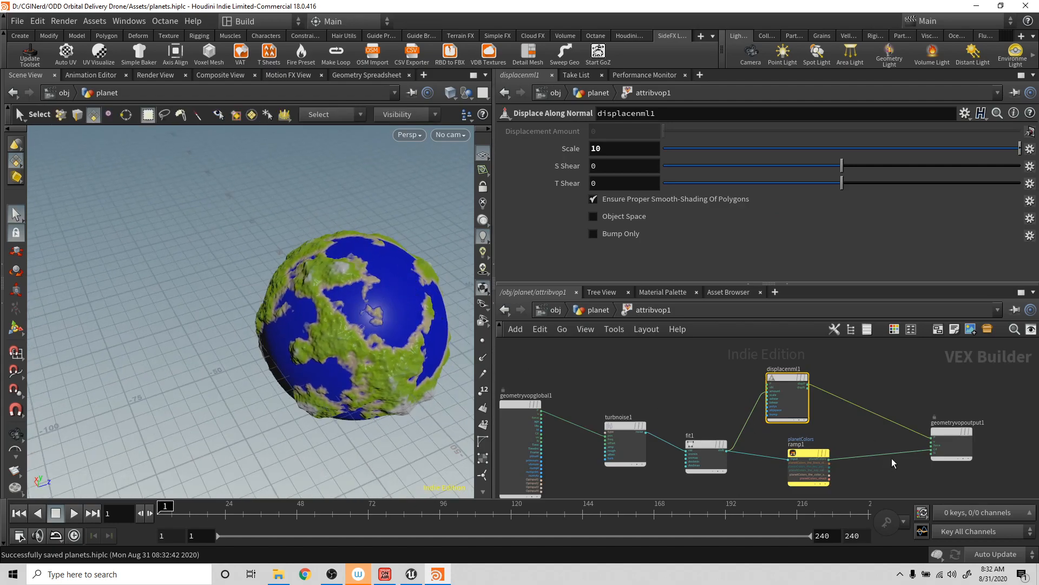
pyautogui.moveTo(894, 461); pyautogui.dragTo(855, 354, button='middle')
pyautogui.moveTo(832, 416); pyautogui.dragTo(863, 447, button='middle')
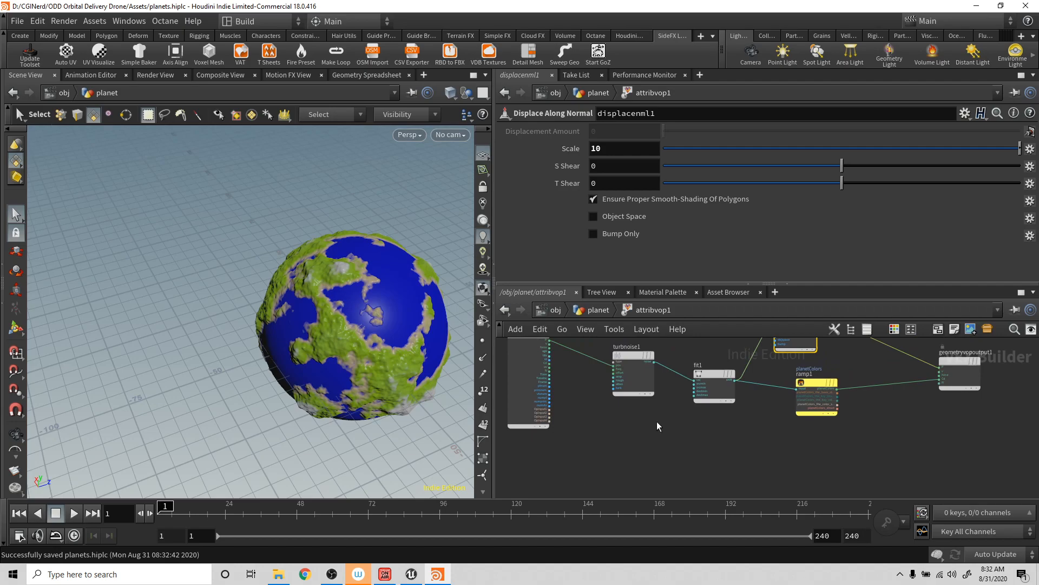
pyautogui.click(550, 356)
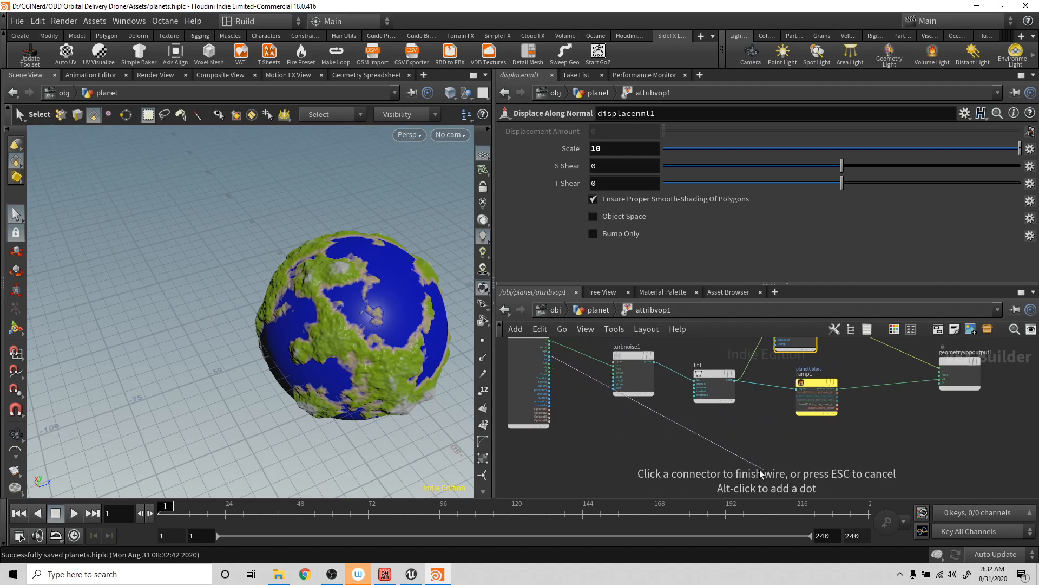
pyautogui.press('Tab')
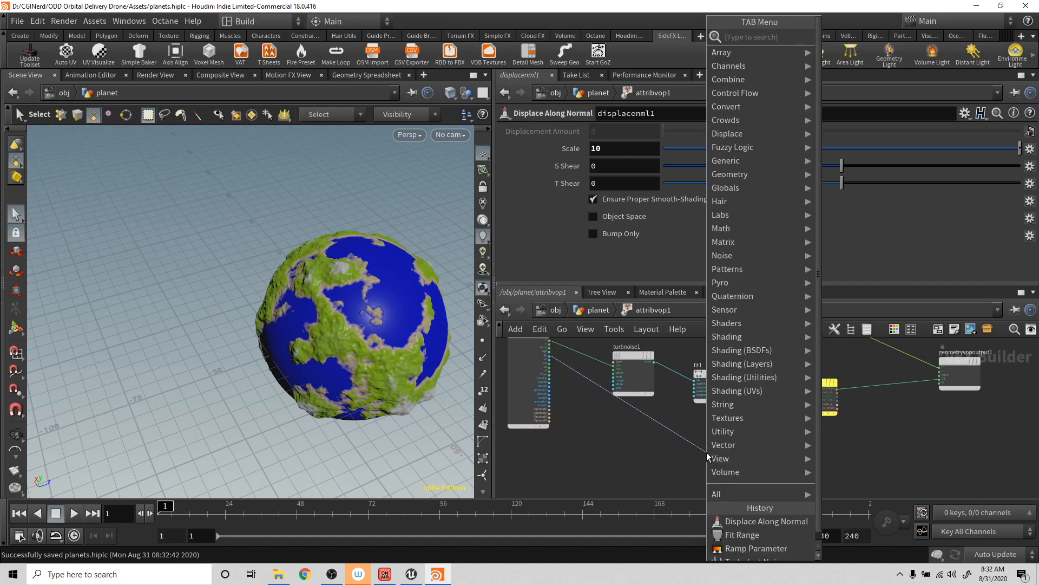
pyautogui.write('ub')
pyautogui.press('BackSpace')
pyautogui.write('v')
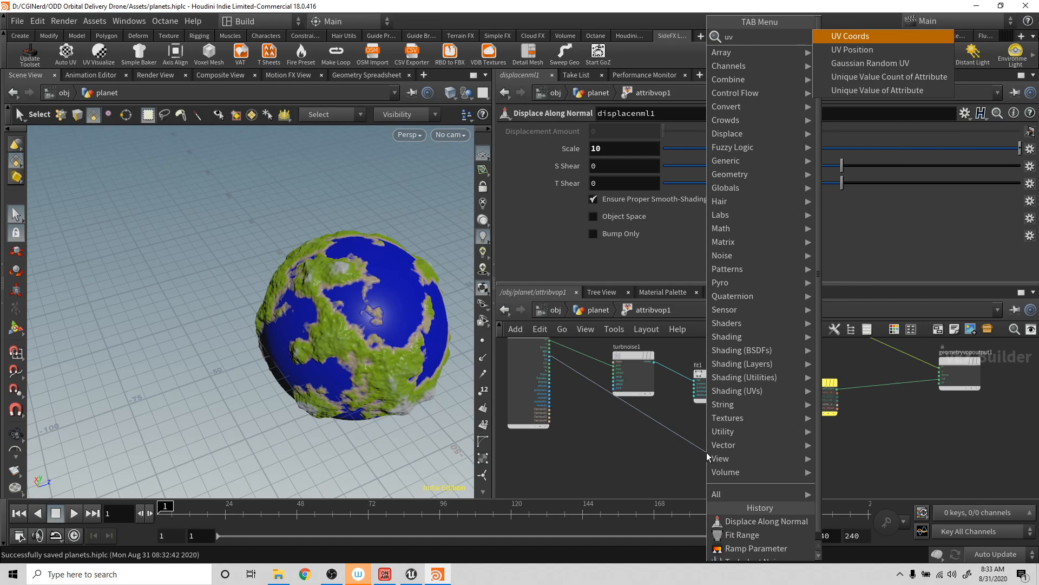
pyautogui.press('BackSpace')
pyautogui.press('BackSpace')
pyautogui.write('vector t')
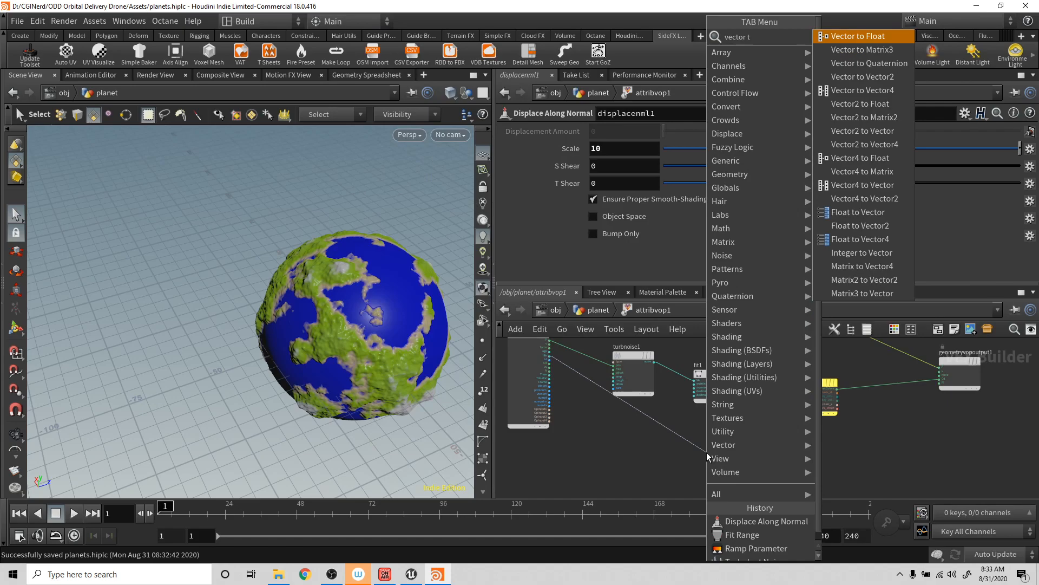
pyautogui.press('Return')
pyautogui.click(707, 453)
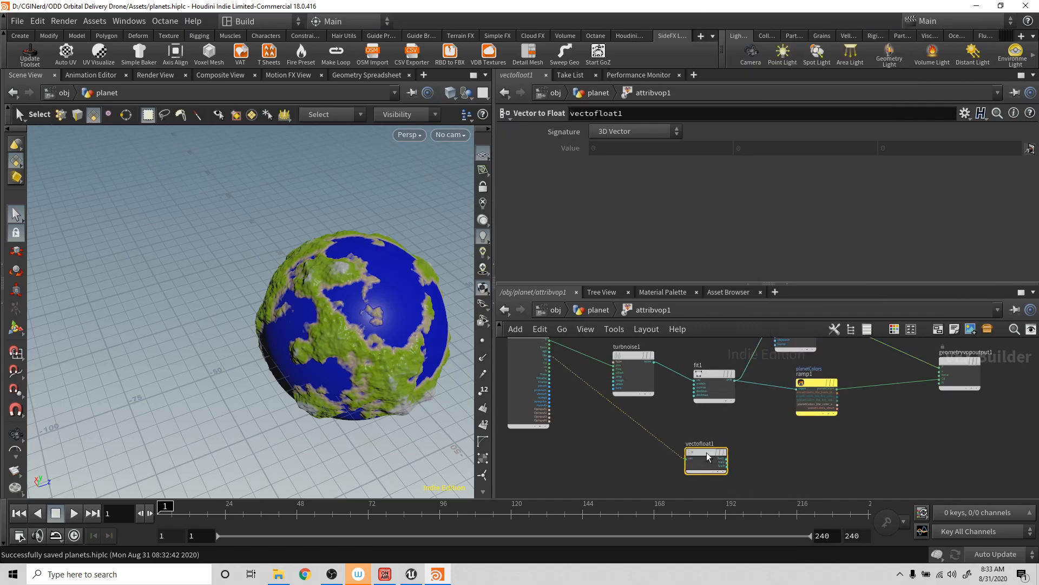
# - Wire vectofloat1's second component into the Cd input of geometryvopoutput1 in place of ramp1, and inspect the planet
pyautogui.moveTo(729, 467); pyautogui.dragTo(794, 461)
pyautogui.moveTo(728, 462); pyautogui.dragTo(937, 383)
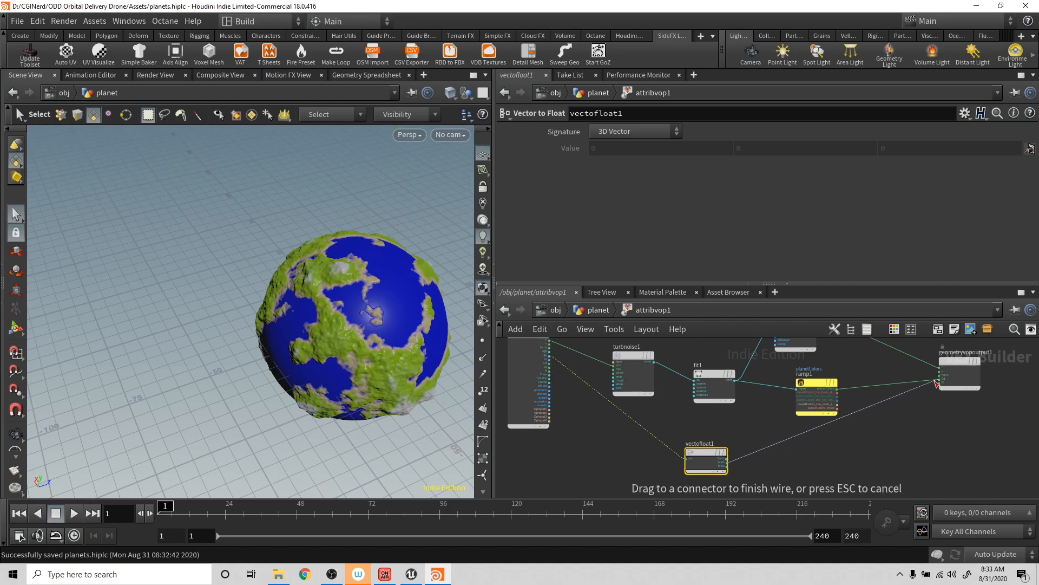
pyautogui.keyDown('alt'); pyautogui.moveTo(376, 314); pyautogui.dragTo(398, 283); pyautogui.keyUp('alt')
pyautogui.scroll(3, 709, 453)
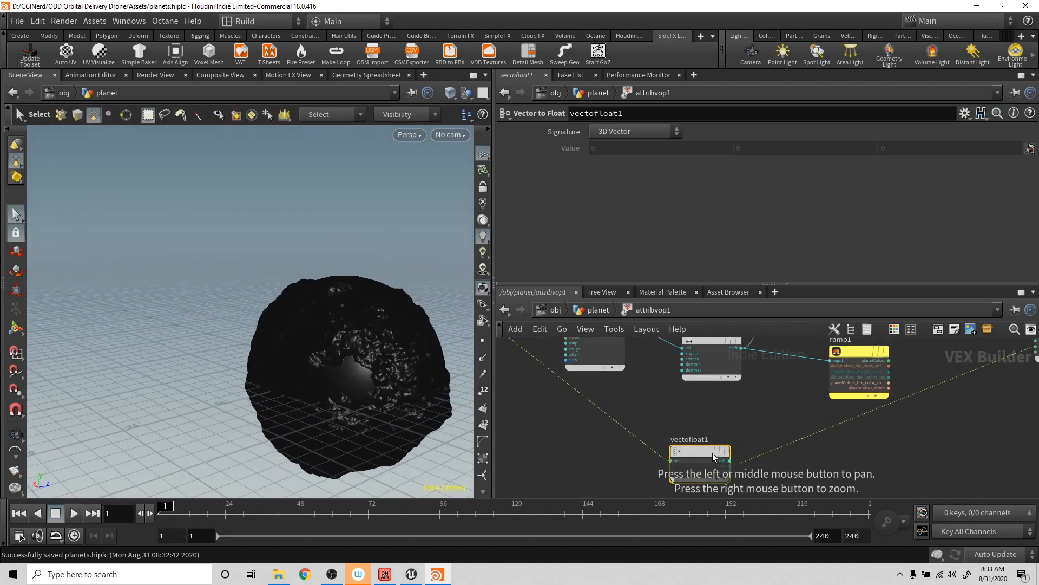
pyautogui.scroll(-5, 682, 458)
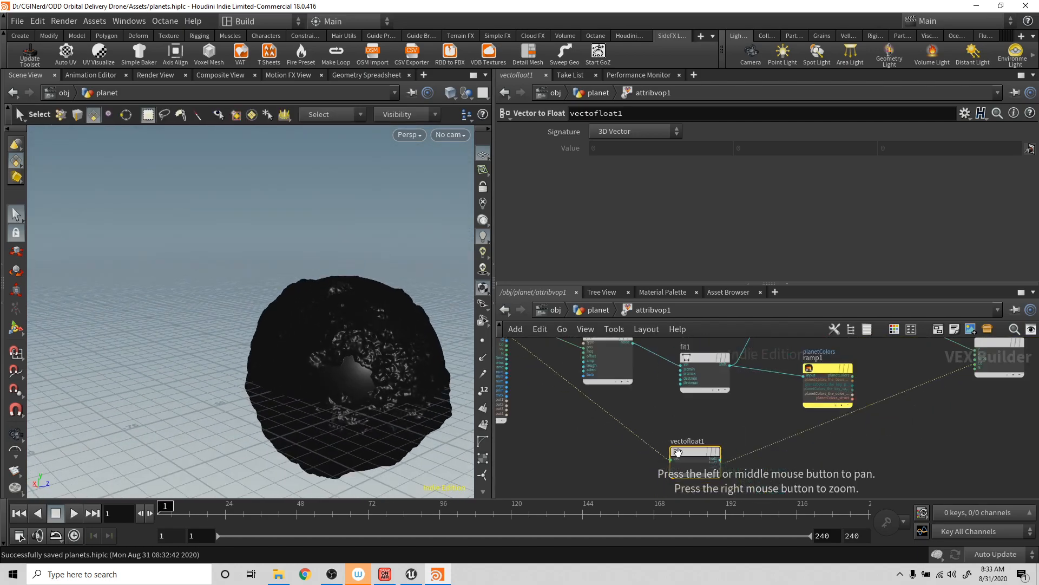
pyautogui.scroll(5, 562, 374)
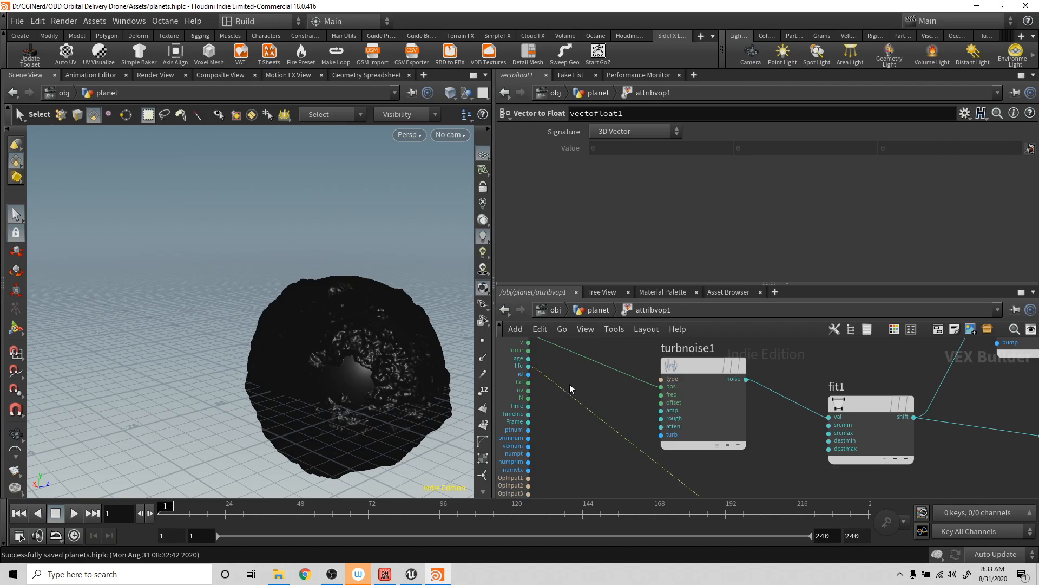
# - Cut the life wire feeding vectofloat1, connect geometryvopglobal1's uv output to its vec input, and inspect the sphere
pyautogui.press('y')
pyautogui.moveTo(582, 421)
pyautogui.mouseDown()
pyautogui.moveTo(551, 401)
pyautogui.moveTo(631, 463)
pyautogui.mouseUp()
pyautogui.click(529, 391)
pyautogui.click(529, 391)
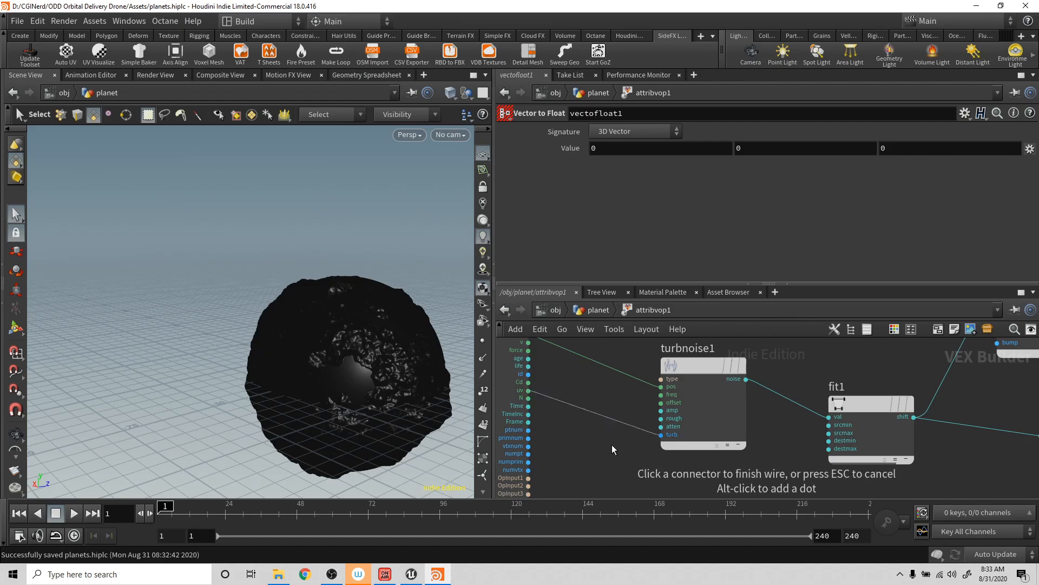
pyautogui.moveTo(581, 384); pyautogui.dragTo(531, 271, button='middle')
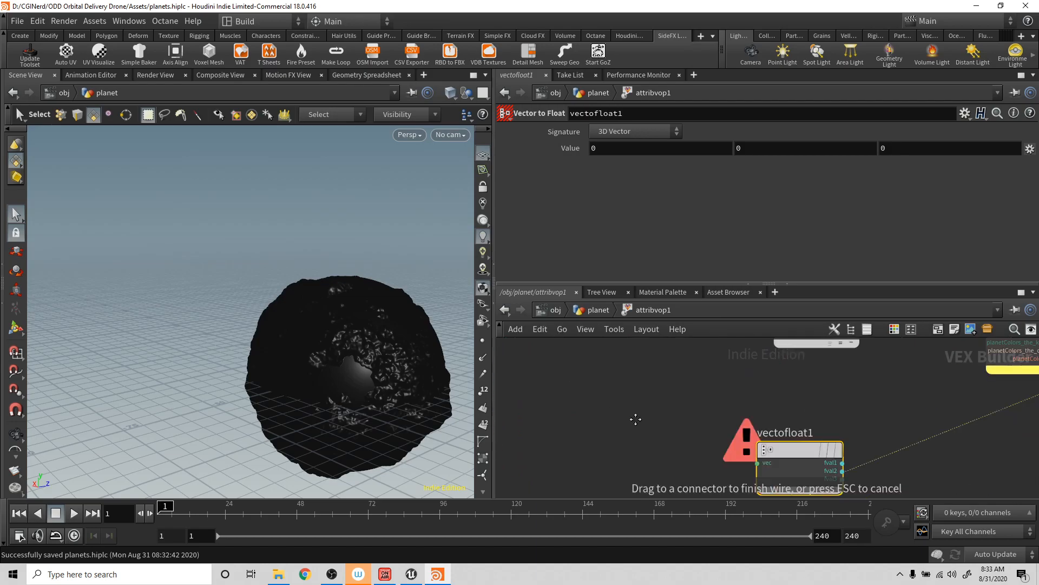
pyautogui.click(757, 459)
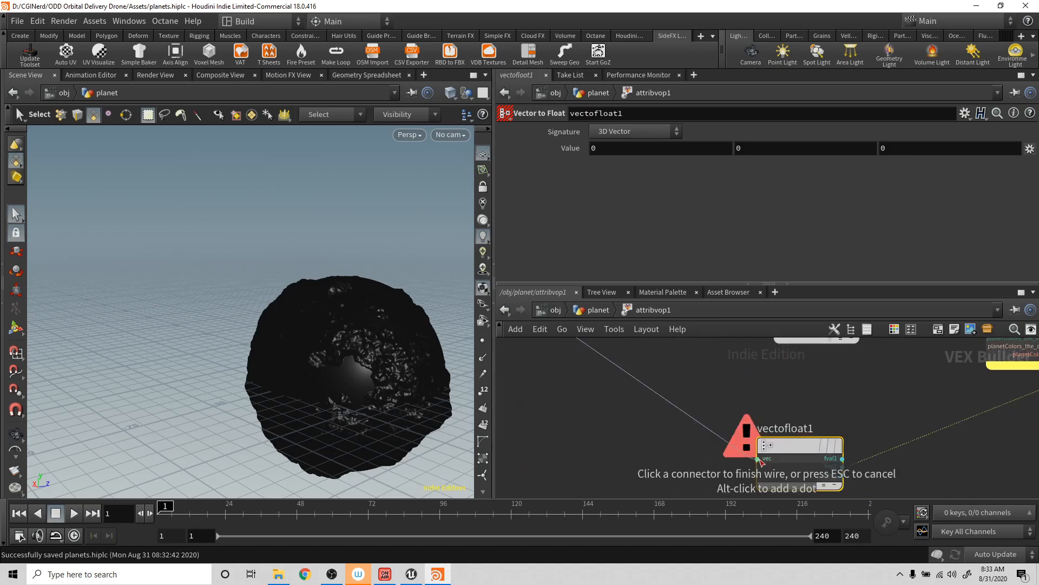
pyautogui.click(758, 459)
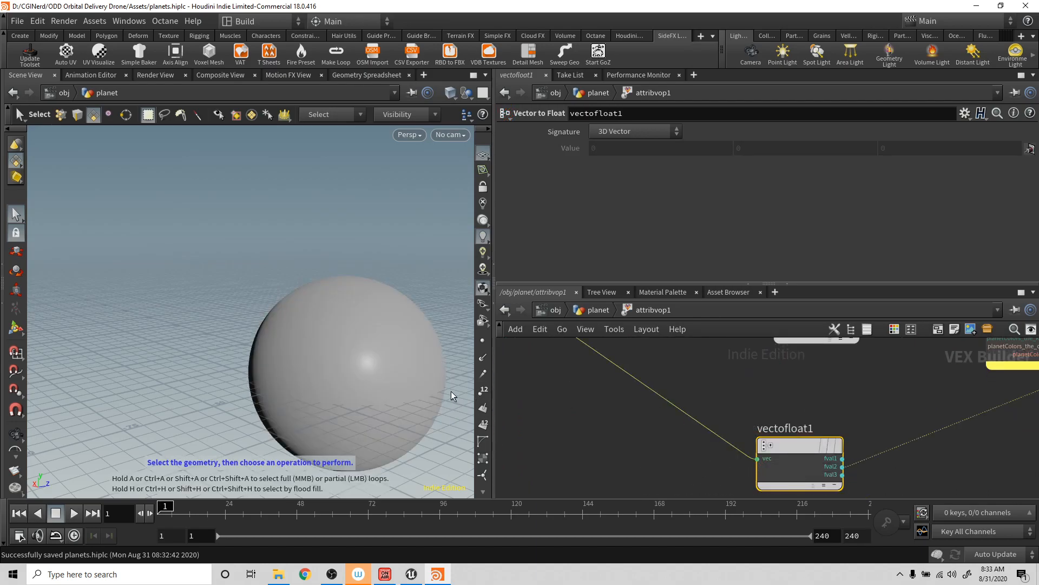
pyautogui.press('Escape')
pyautogui.moveTo(371, 366)
pyautogui.mouseDown()
pyautogui.moveTo(360, 350)
pyautogui.moveTo(378, 377)
pyautogui.moveTo(370, 357)
pyautogui.mouseUp()
pyautogui.moveTo(494, 379); pyautogui.dragTo(476, 359)
pyautogui.keyDown('alt'); pyautogui.moveTo(407, 362); pyautogui.dragTo(405, 444); pyautogui.keyUp('alt')
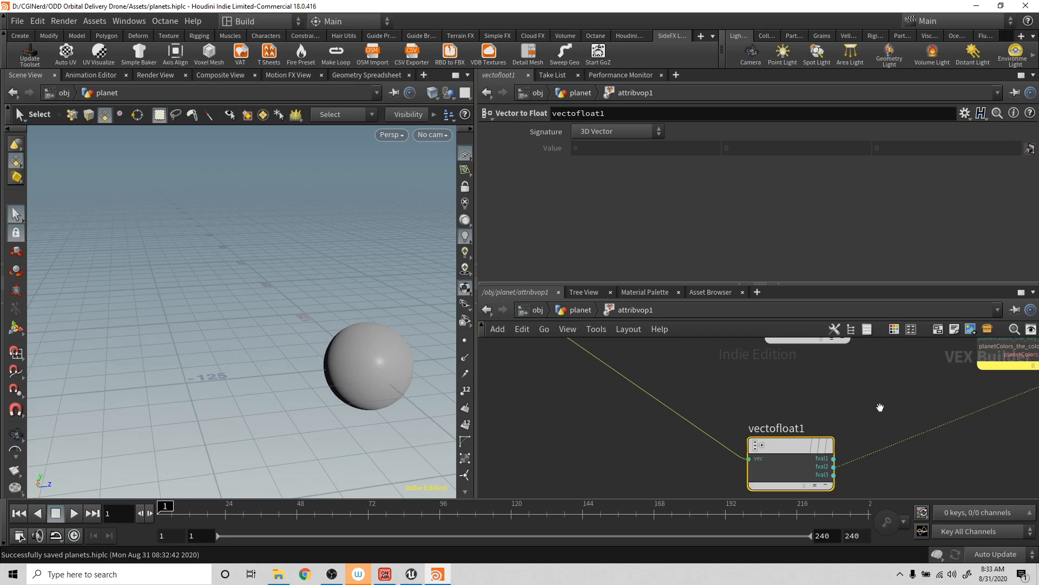
# - Try wiring geometryvopglobal1's uv output directly into the Cd input of geometryvopoutput1 and inspect the coloring
pyautogui.scroll(-5, 876, 409)
pyautogui.scroll(2, 863, 411)
pyautogui.keyDown('alt'); pyautogui.moveTo(869, 395); pyautogui.dragTo(748, 436); pyautogui.keyUp('alt')
pyautogui.scroll(-1, 748, 435)
pyautogui.scroll(1, 749, 436)
pyautogui.scroll(2, 637, 442)
pyautogui.scroll(-2, 638, 443)
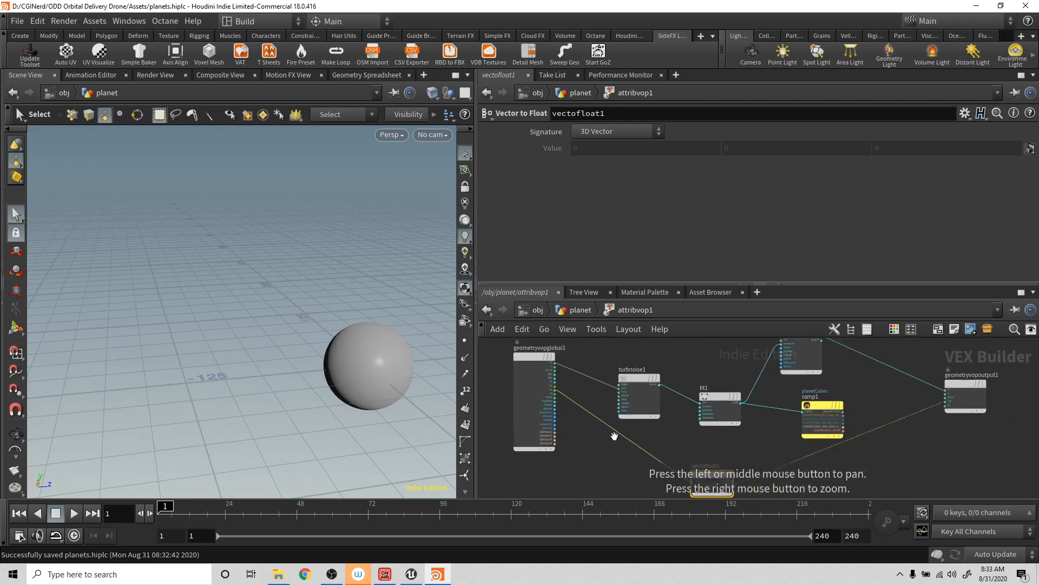
pyautogui.moveTo(555, 391); pyautogui.dragTo(945, 403)
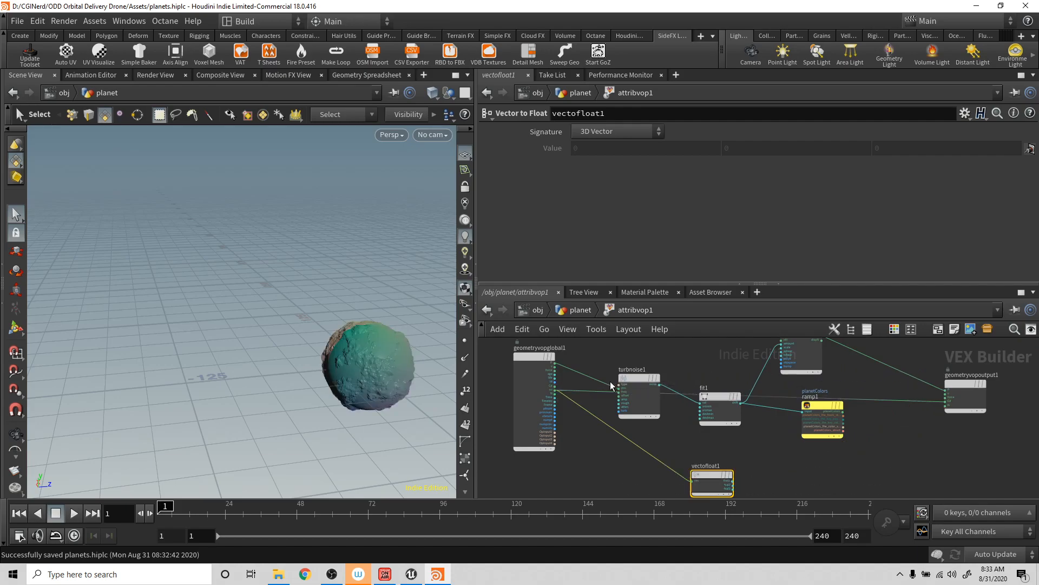
pyautogui.keyDown('alt'); pyautogui.moveTo(340, 383); pyautogui.dragTo(303, 362); pyautogui.keyUp('alt')
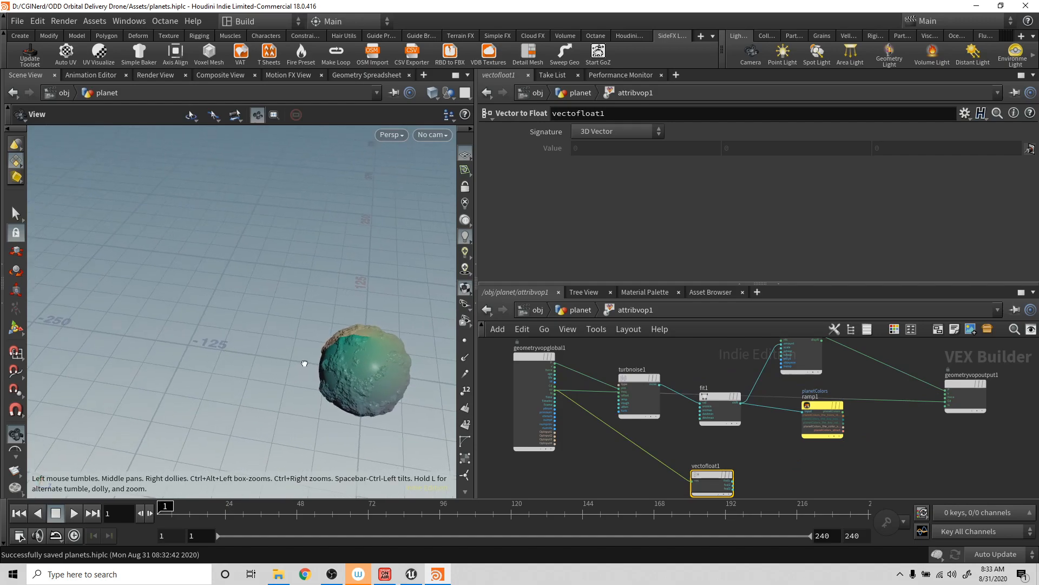
pyautogui.press('s')
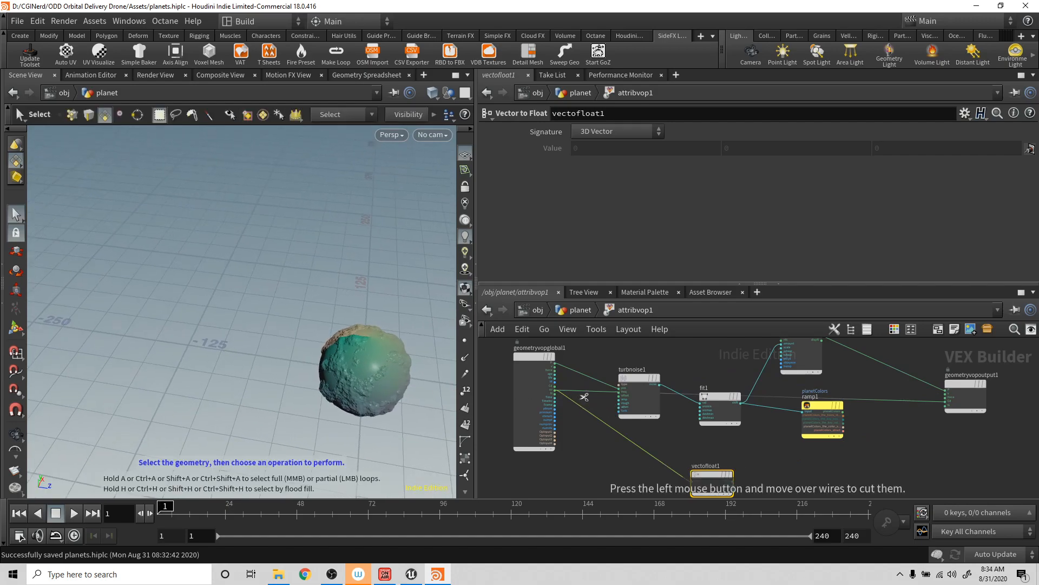
# - Cut the direct uv wire and connect vectofloat1's second component, fval2, to the Cd input of geometryvopoutput1
pyautogui.moveTo(585, 385); pyautogui.dragTo(595, 403)
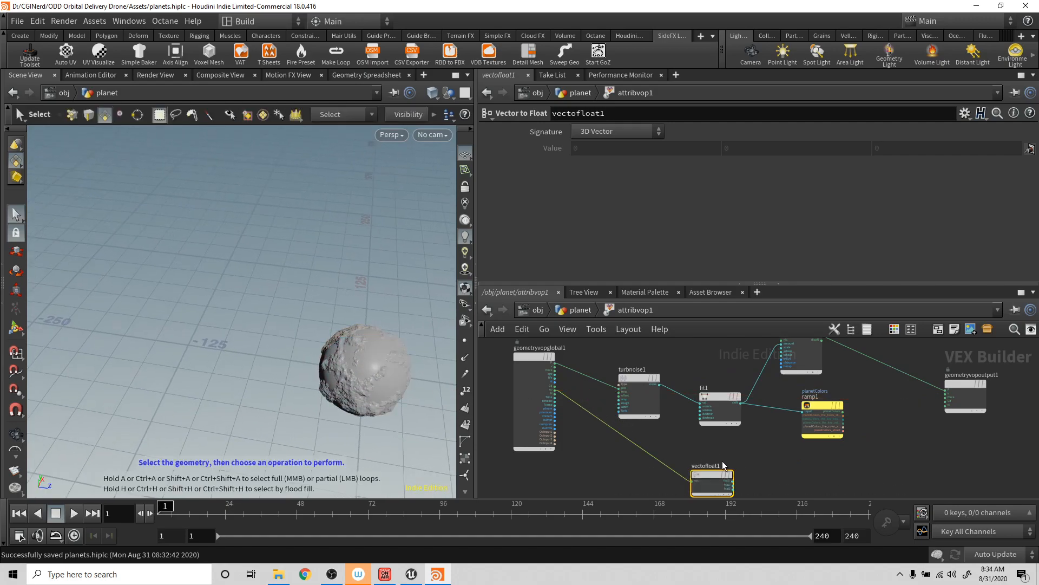
pyautogui.moveTo(713, 475)
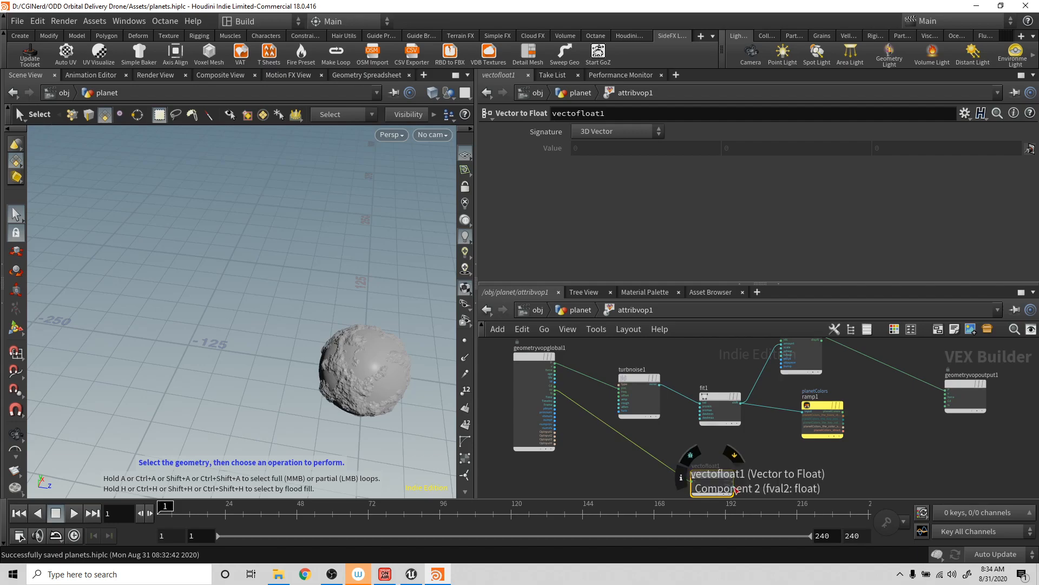
pyautogui.click(734, 485)
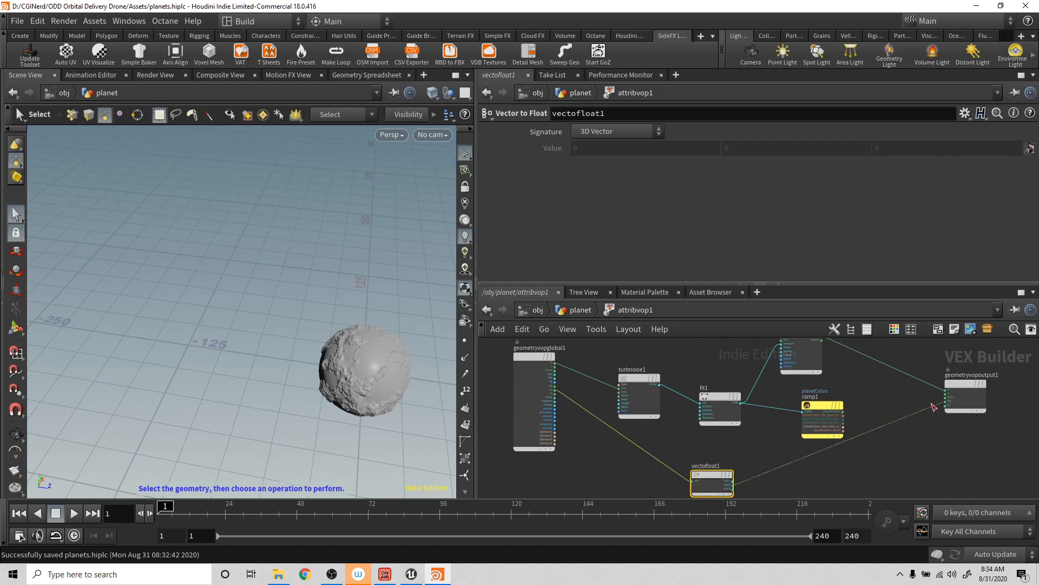
# - Complete the wire from vectofloat1 to geometryvopoutput1's Cd input and inspect the planet from the side
pyautogui.click(946, 403)
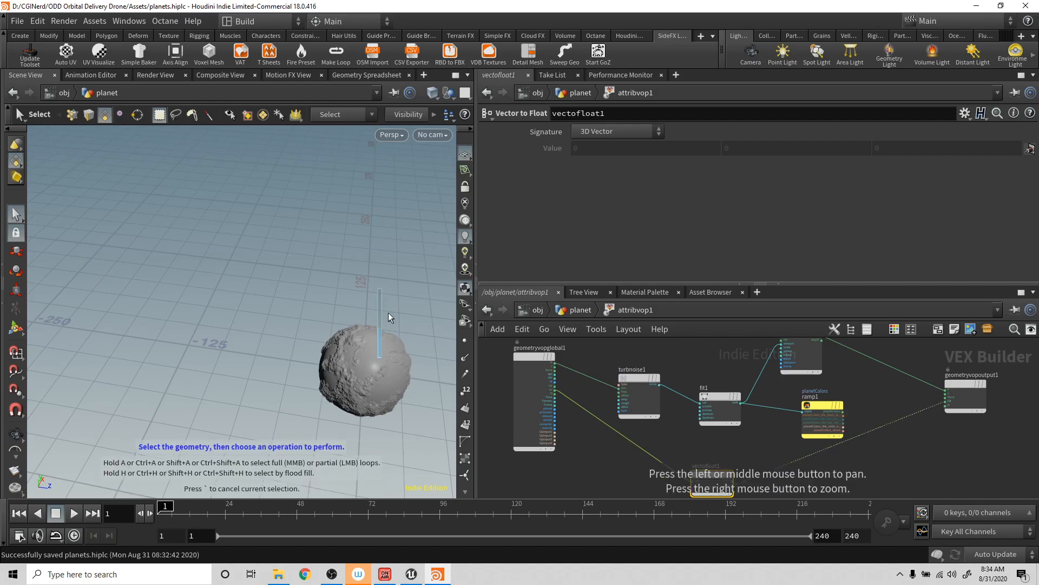
pyautogui.press('space')
pyautogui.moveTo(396, 394); pyautogui.dragTo(378, 221)
pyautogui.moveTo(334, 318); pyautogui.dragTo(304, 239)
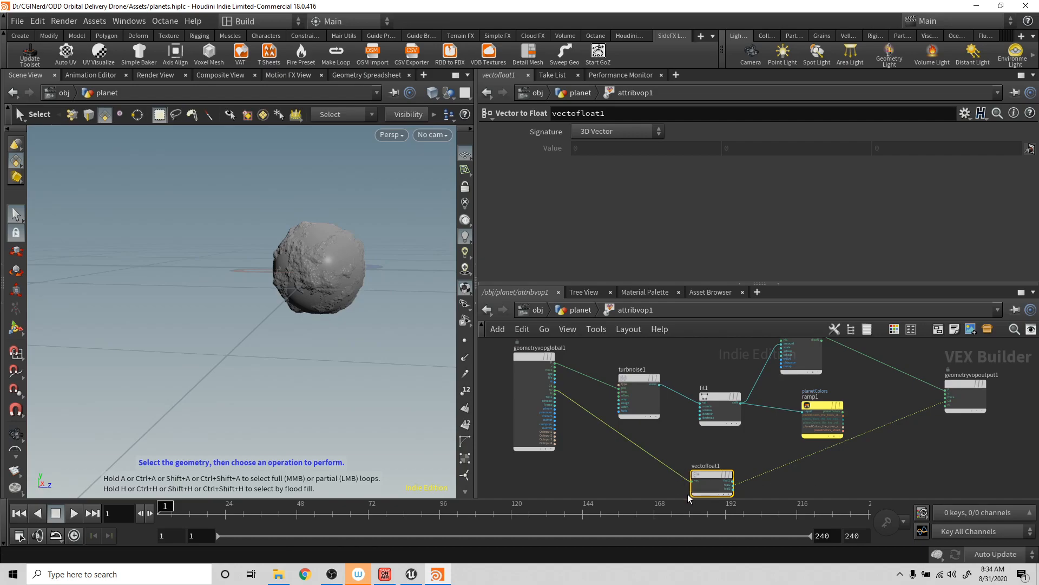
# - Make room beside vectofloat1 and insert a Ramp Parameter node on the wire between it and geometryvopoutput1
pyautogui.moveTo(705, 476); pyautogui.dragTo(664, 464)
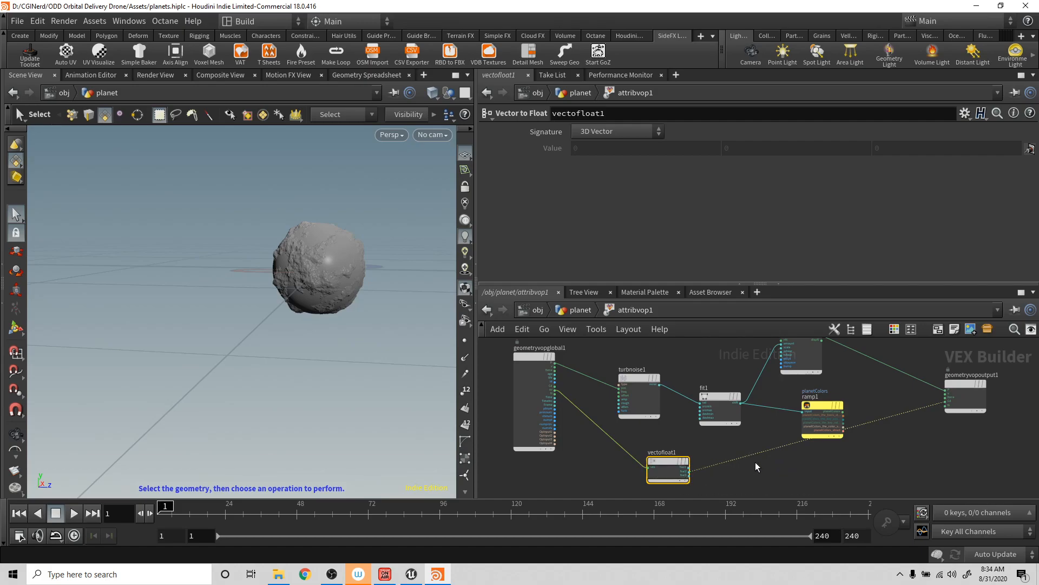
pyautogui.press('Tab')
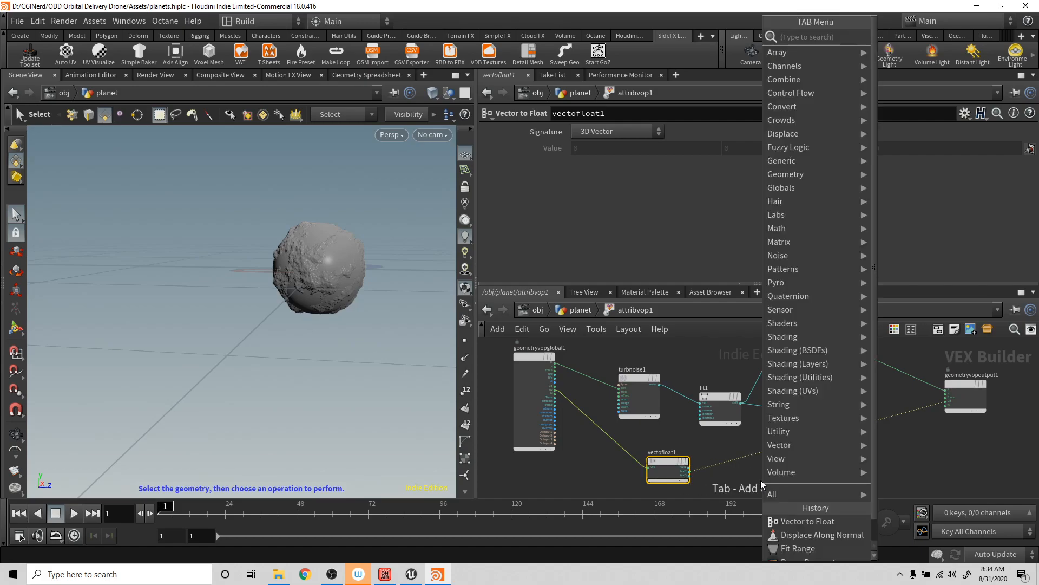
pyautogui.write('ramp')
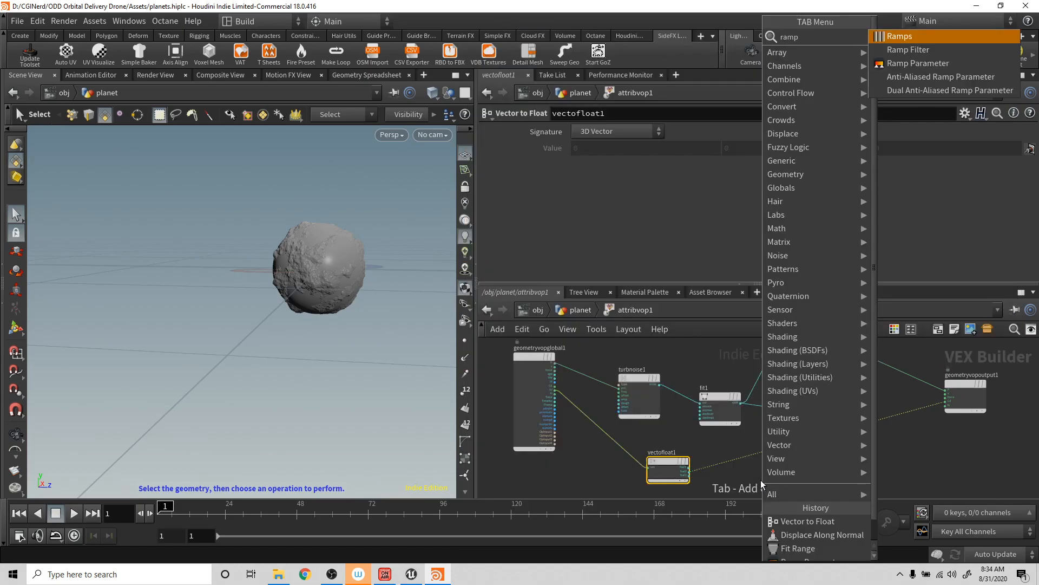
pyautogui.press('Down')
pyautogui.press('Down')
pyautogui.press('Return')
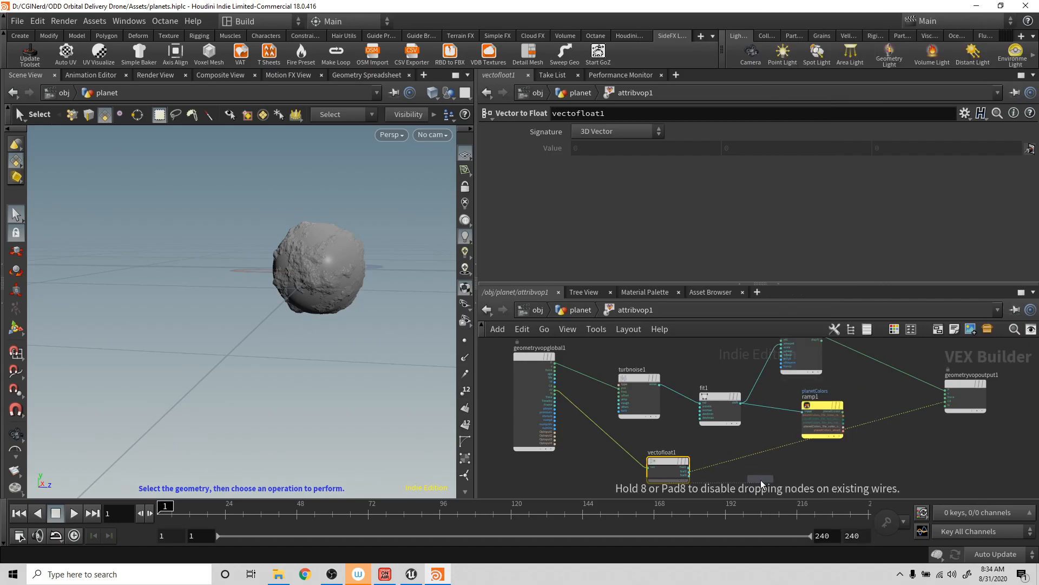
pyautogui.click(771, 450)
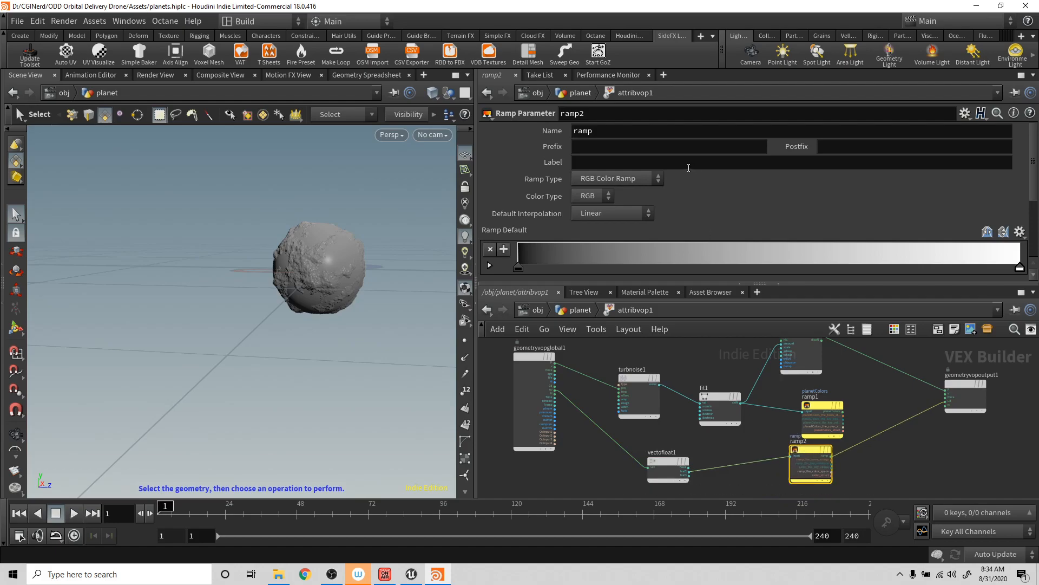
# - Name the new ramp parameter definePoles, without a space
pyautogui.click(634, 134)
pyautogui.write('define Poles')
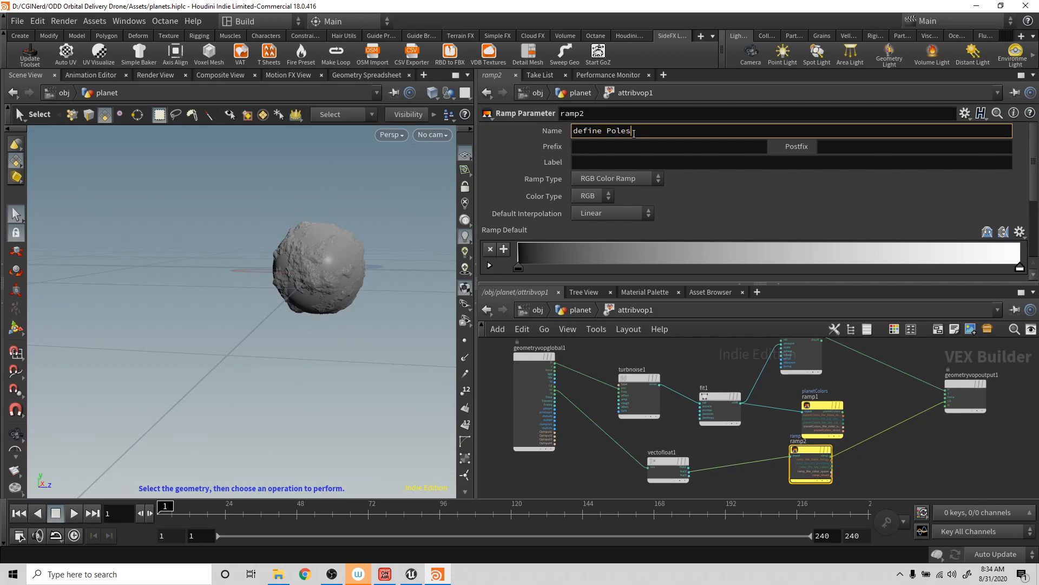
pyautogui.press('Return')
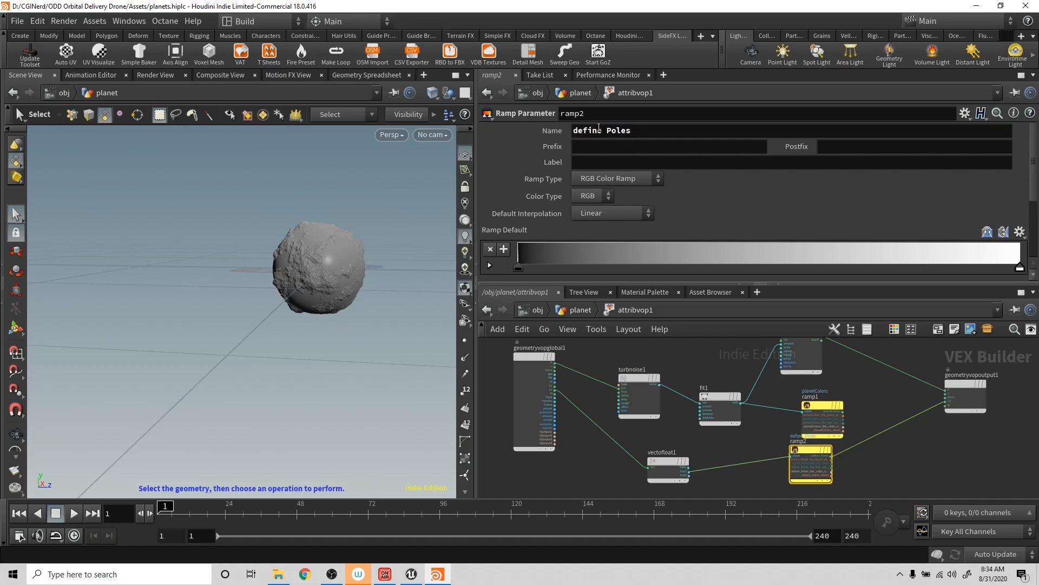
pyautogui.click(606, 131)
pyautogui.press('BackSpace')
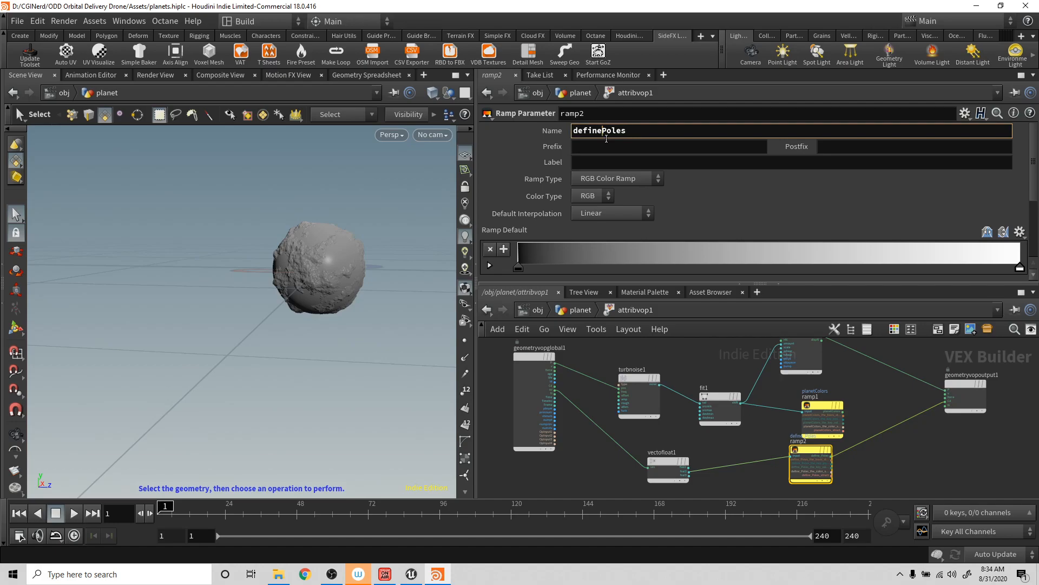
pyautogui.press('Return')
# - On attribvop1's definePoles ramp, shift the black point near the middle and place two white points beyond it
pyautogui.moveTo(619, 382)
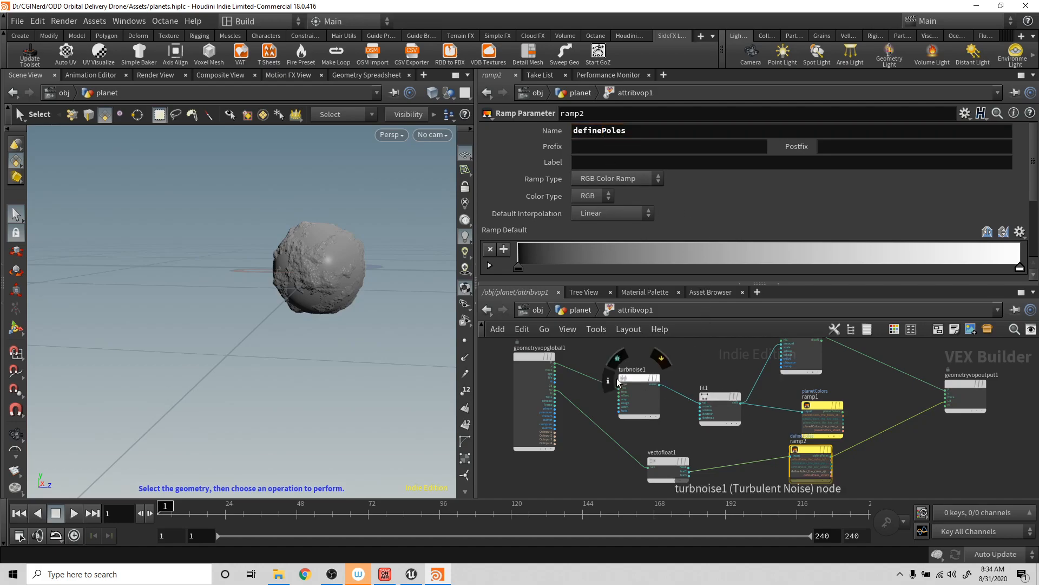
pyautogui.click(579, 310)
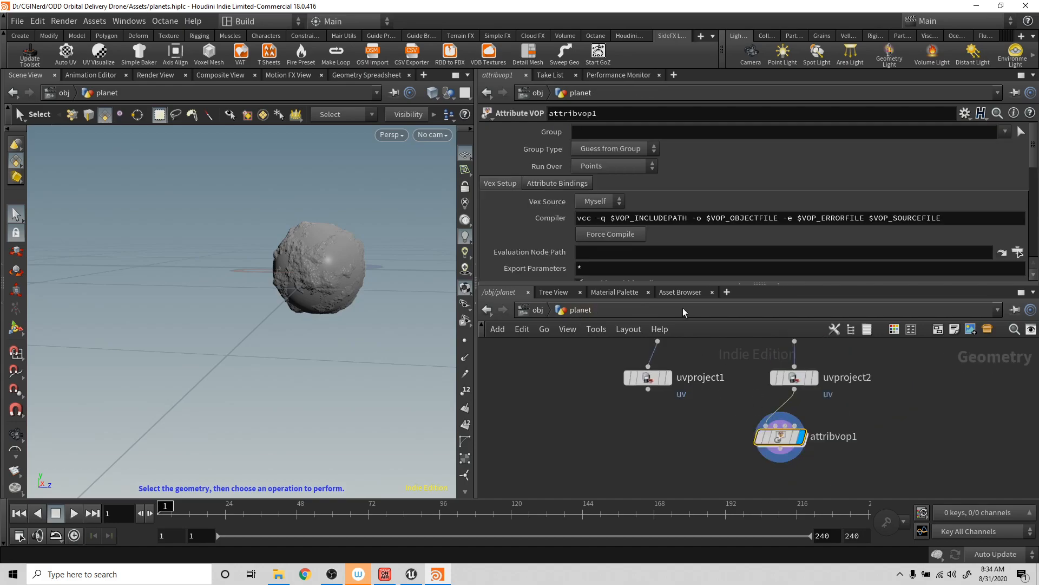
pyautogui.scroll(-8, 682, 252)
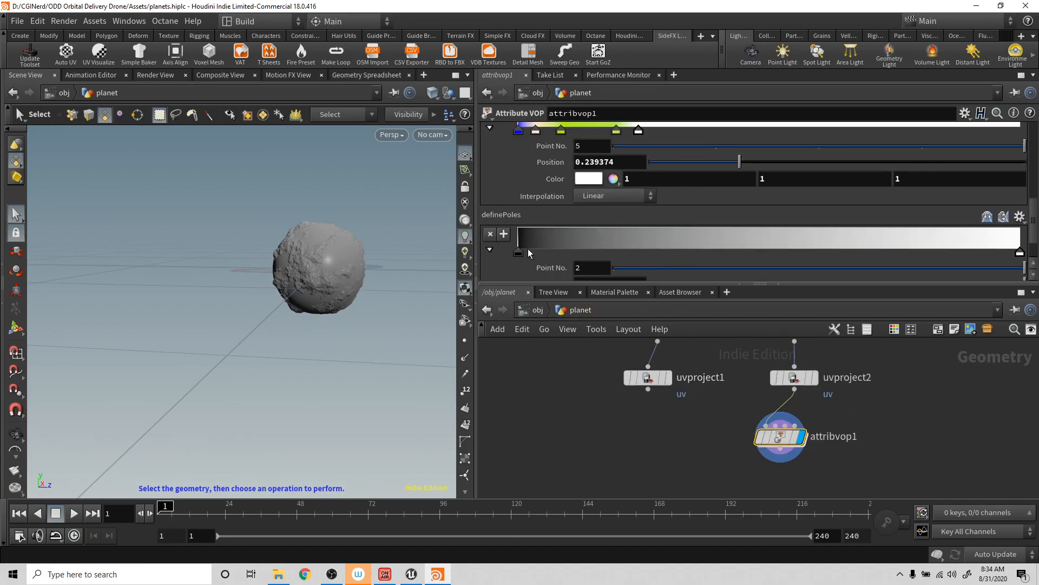
pyautogui.moveTo(519, 251); pyautogui.dragTo(743, 242)
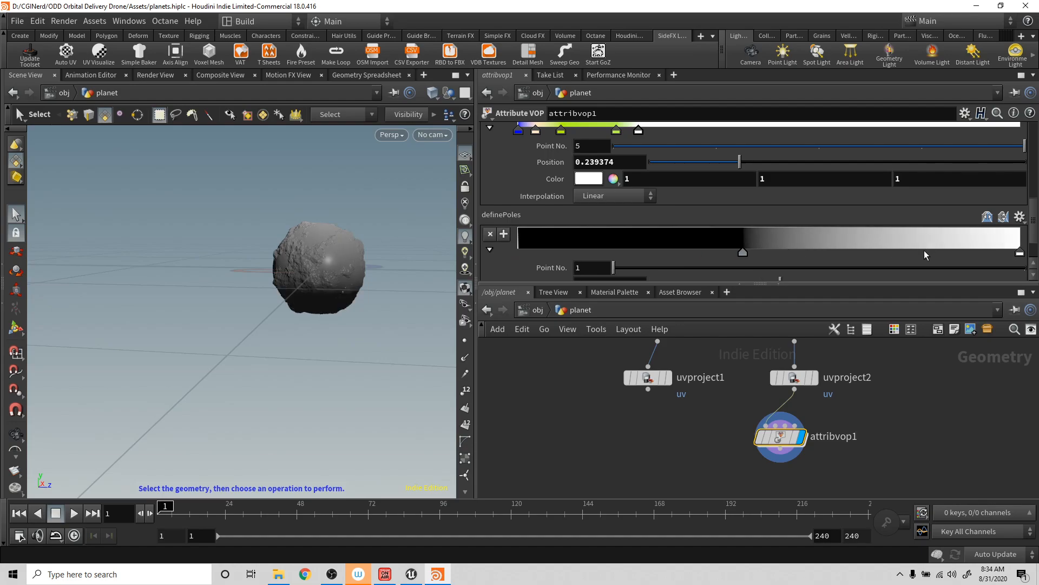
pyautogui.moveTo(882, 251); pyautogui.dragTo(820, 248)
pyautogui.click(901, 238)
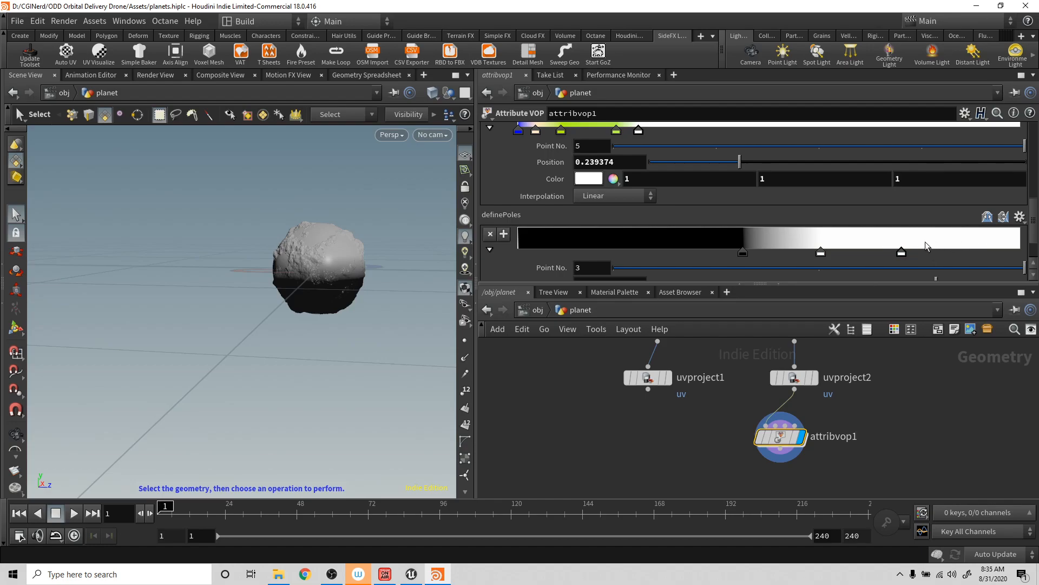
# - Add a second black point just before the middle of the definePoles ramp and place the white points at both ends
pyautogui.click(618, 239)
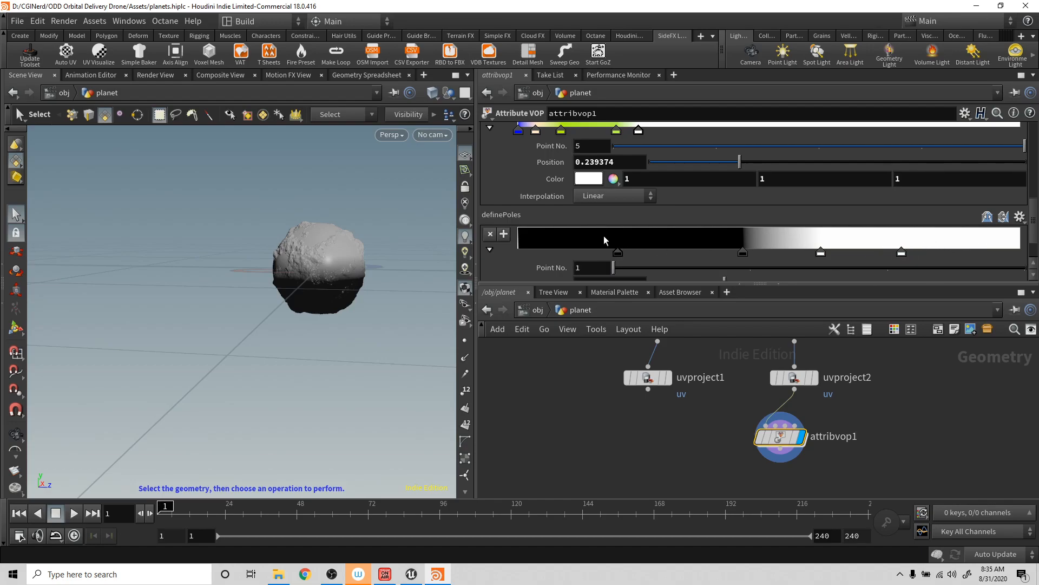
pyautogui.moveTo(622, 253); pyautogui.dragTo(699, 252)
pyautogui.moveTo(902, 251)
pyautogui.mouseDown()
pyautogui.moveTo(564, 250)
pyautogui.moveTo(475, 237)
pyautogui.mouseUp()
pyautogui.moveTo(847, 251); pyautogui.dragTo(1022, 252)
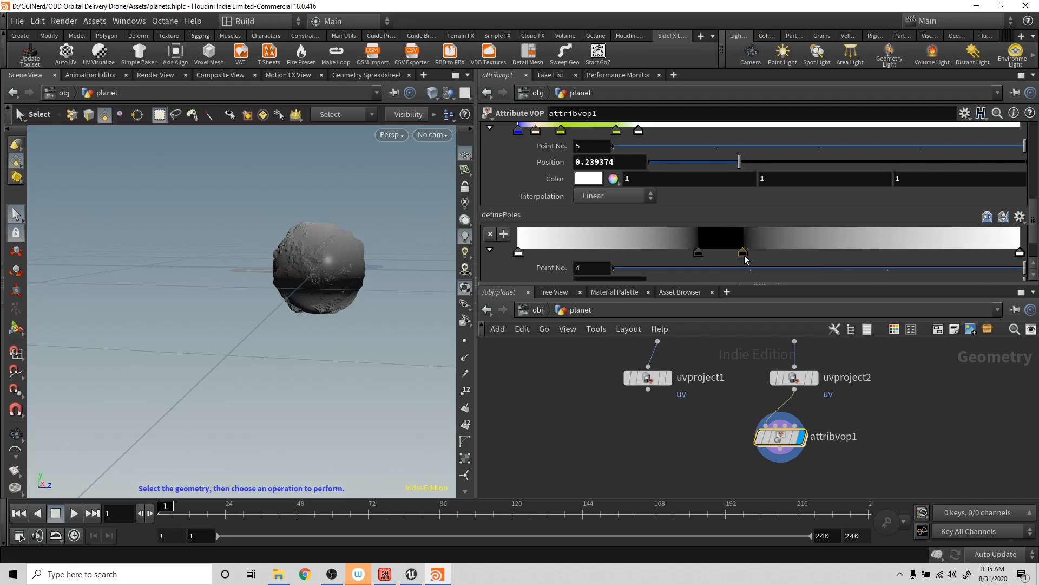
# - Widen the central black band of the definePoles ramp by spreading its two black points, and inspect the planet's poles
pyautogui.moveTo(746, 252); pyautogui.dragTo(817, 256)
pyautogui.moveTo(699, 256); pyautogui.dragTo(676, 252)
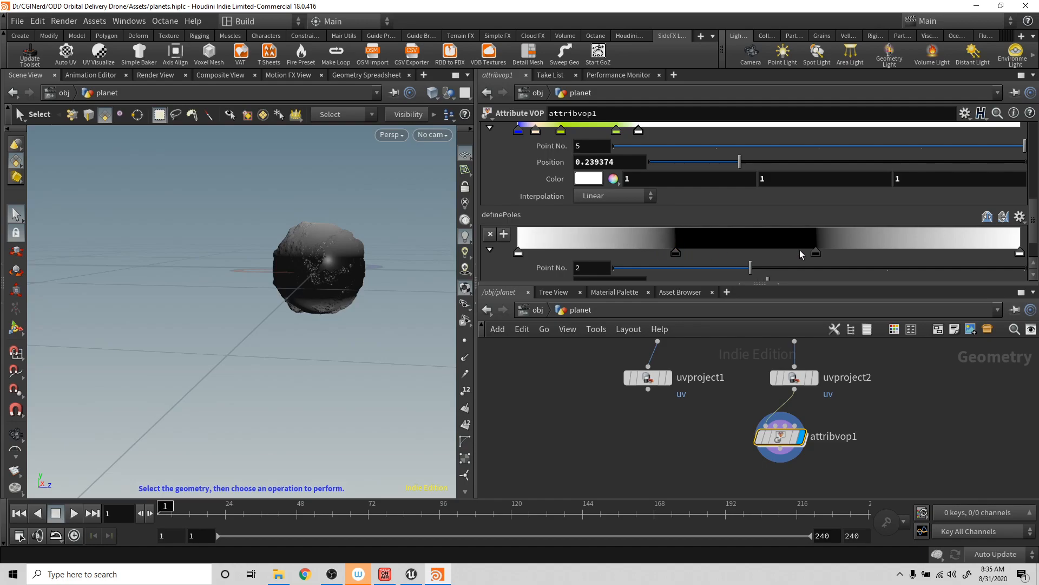
pyautogui.moveTo(816, 253); pyautogui.dragTo(844, 253)
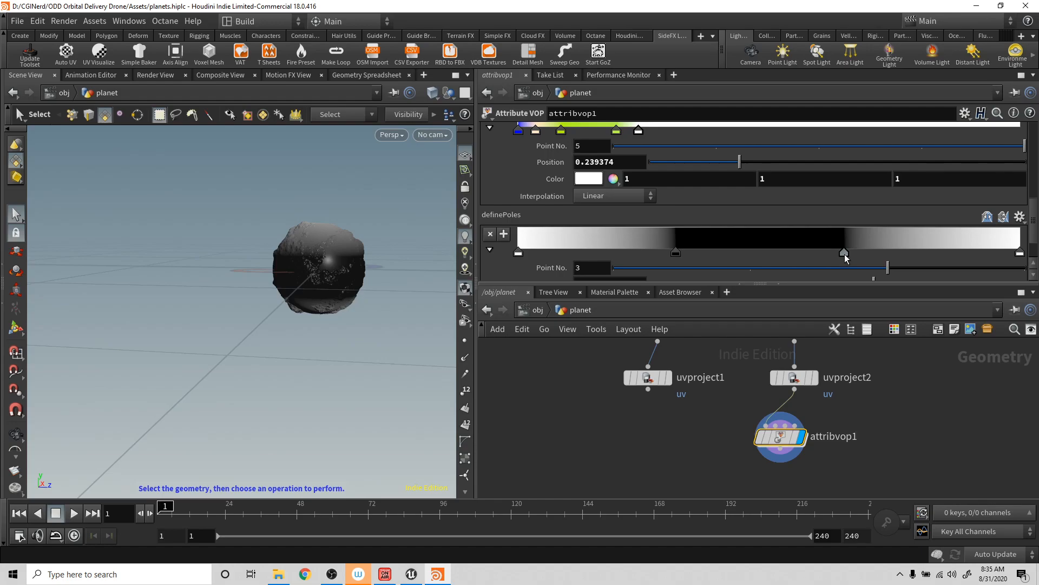
pyautogui.keyDown('alt'); pyautogui.moveTo(353, 260); pyautogui.dragTo(281, 259); pyautogui.keyUp('alt')
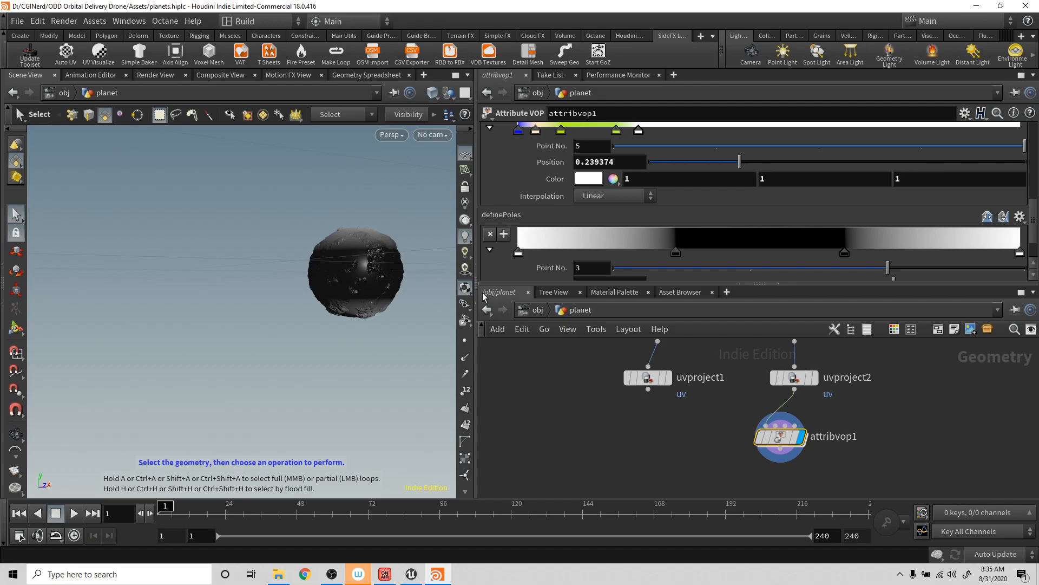
# - Inside attribvop1, add a Turbulent Noise node below turbnoise1, fed by geometryvopglobal1's P output
pyautogui.doubleClick(782, 437)
pyautogui.keyDown('alt'); pyautogui.moveTo(348, 307); pyautogui.dragTo(369, 201); pyautogui.keyUp('alt')
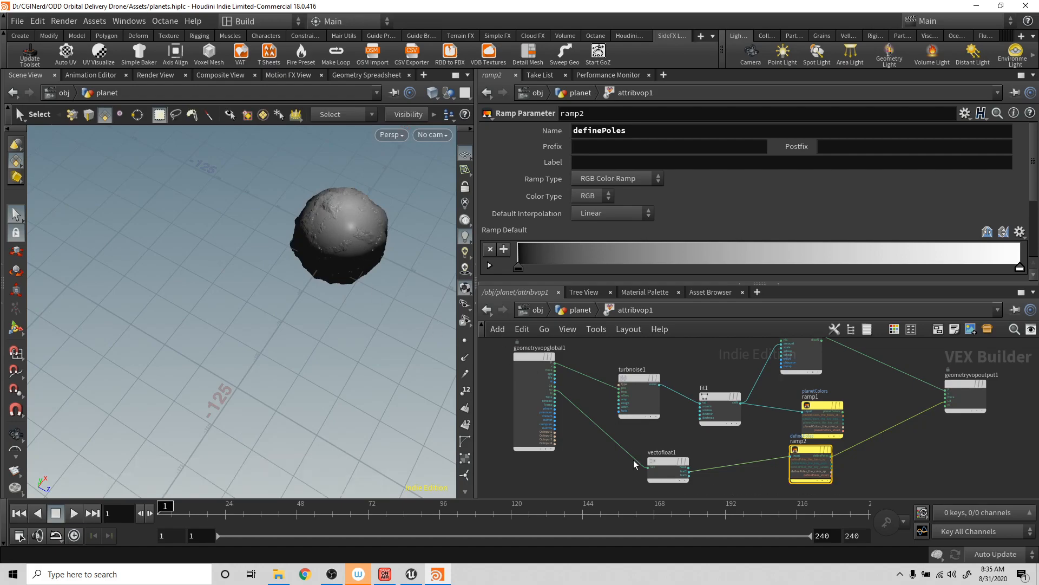
pyautogui.moveTo(578, 434); pyautogui.dragTo(593, 453, button='middle')
pyautogui.moveTo(646, 382)
pyautogui.mouseDown()
pyautogui.moveTo(641, 349)
pyautogui.moveTo(641, 391)
pyautogui.mouseUp()
pyautogui.click(565, 434)
pyautogui.press('Escape')
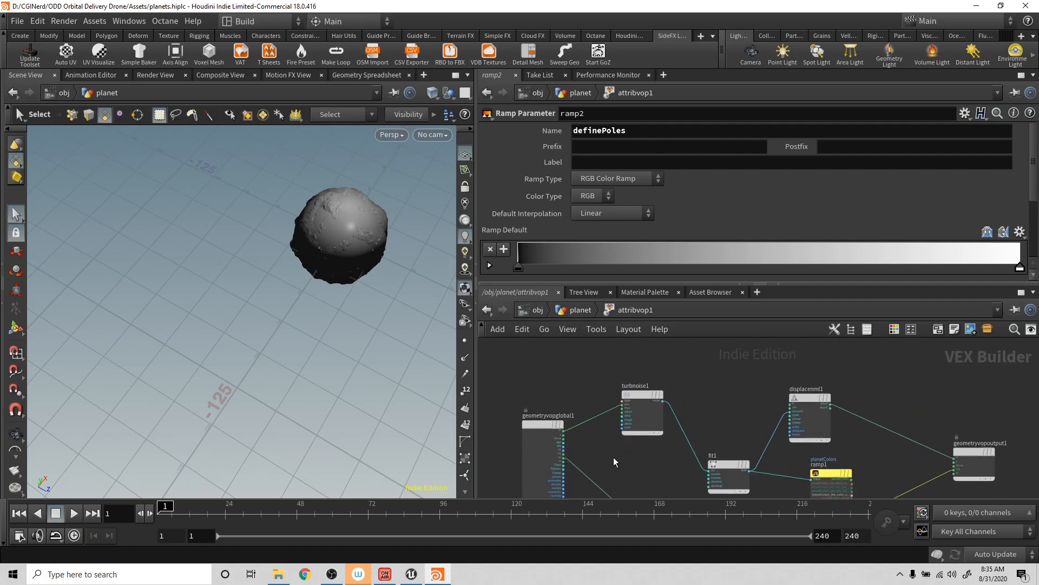
pyautogui.click(564, 434)
pyautogui.click(620, 472)
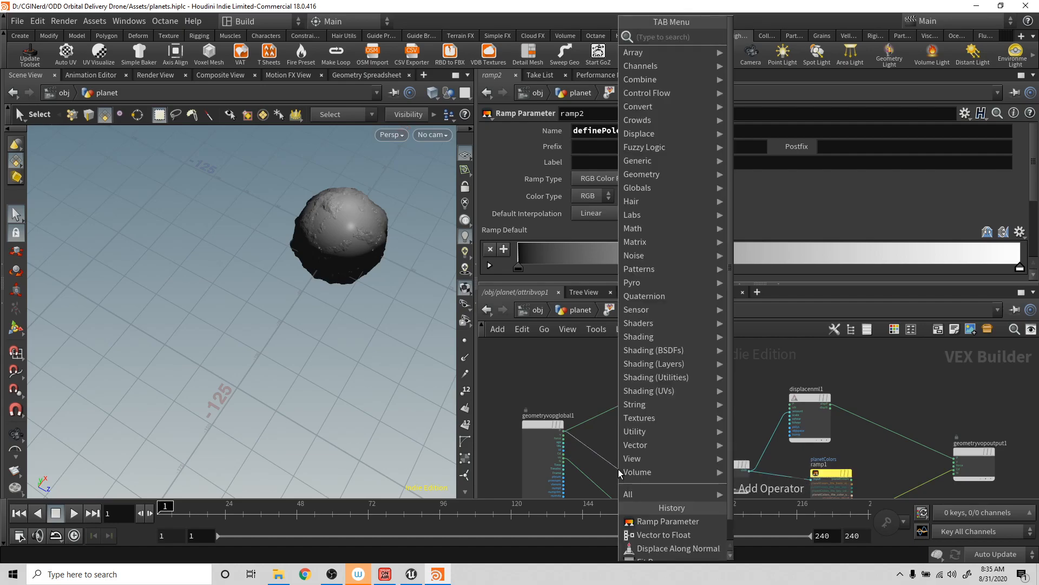
pyautogui.write('tur')
pyautogui.press('Return')
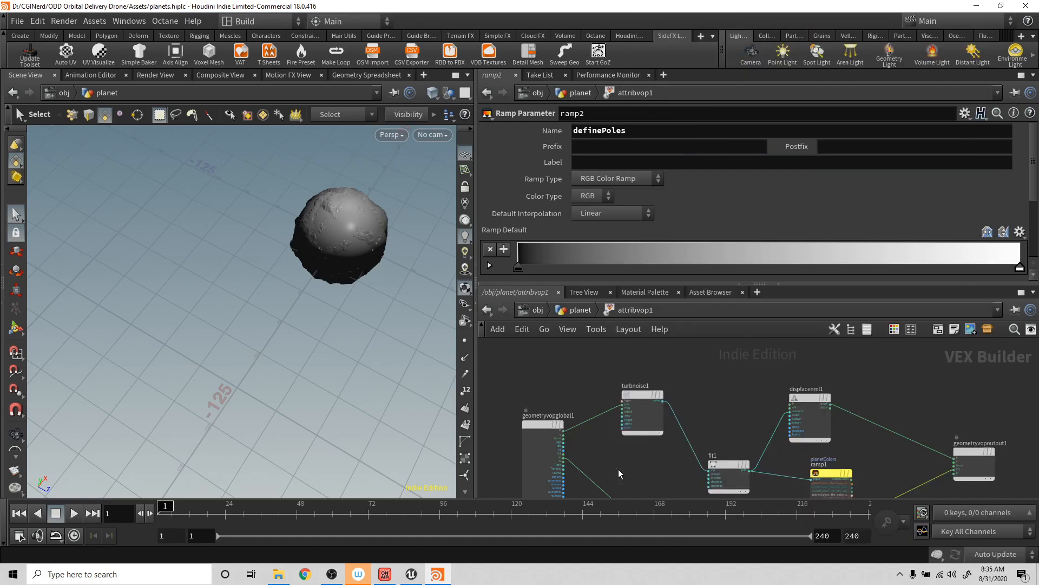
pyautogui.click(618, 469)
pyautogui.moveTo(618, 469); pyautogui.dragTo(644, 458)
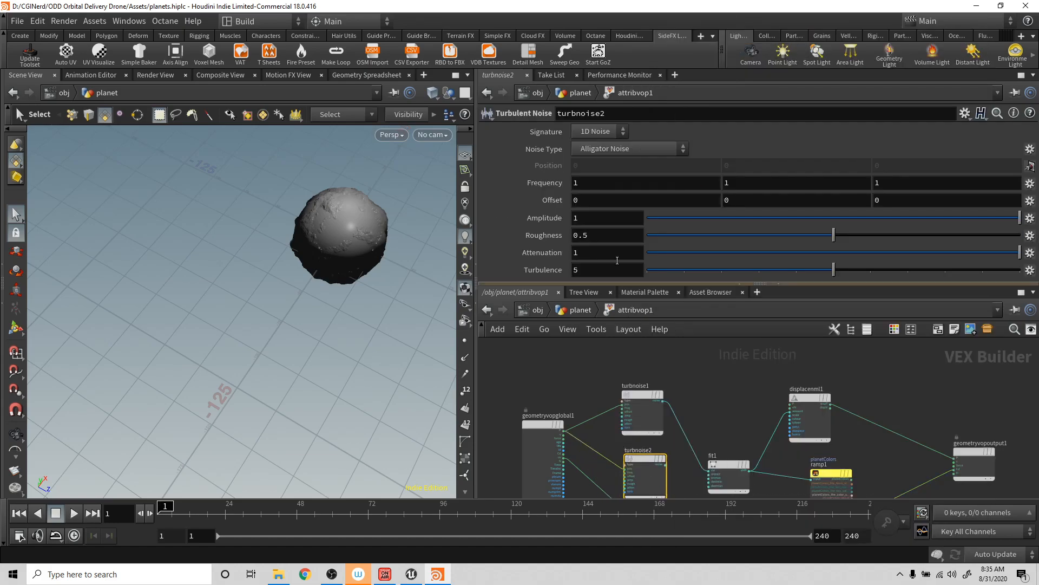
# - Set turbnoise2's signature to 3D Noise and its noise type to Perlin Noise
pyautogui.click(608, 133)
pyautogui.click(603, 151)
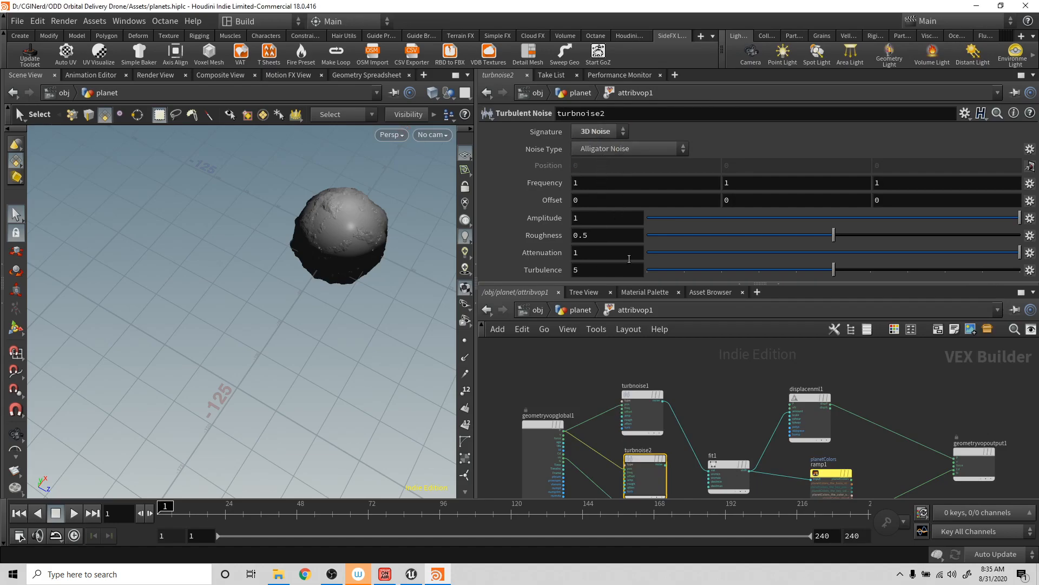
pyautogui.click(645, 149)
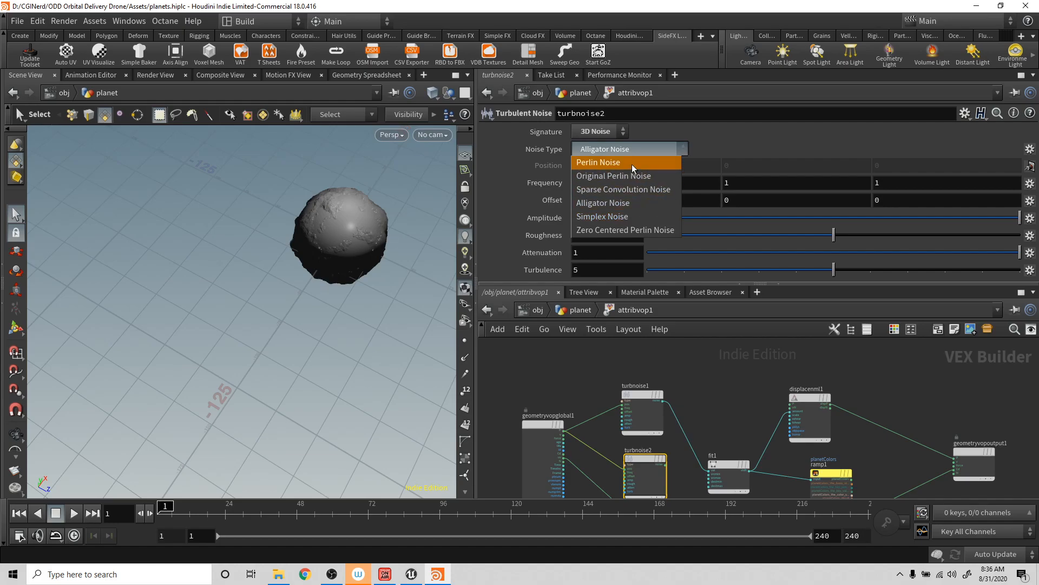
pyautogui.click(630, 163)
# - Try wiring turbnoise2's noise output directly into geometryvopoutput1's Cd input and inspect the noise on the planet up close
pyautogui.moveTo(720, 414); pyautogui.dragTo(675, 301, button='middle')
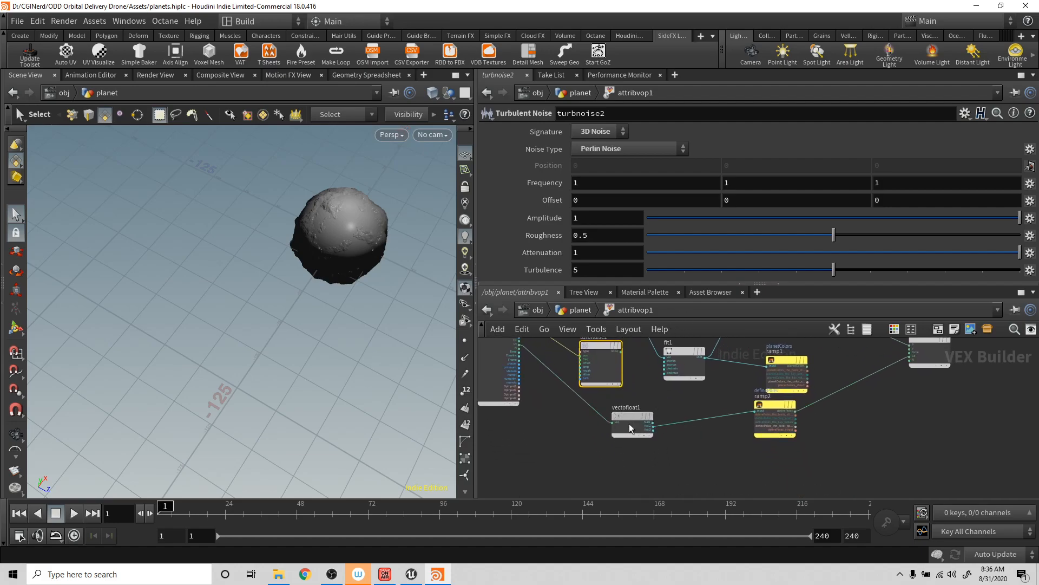
pyautogui.moveTo(628, 421); pyautogui.dragTo(634, 441)
pyautogui.moveTo(622, 355); pyautogui.dragTo(908, 382)
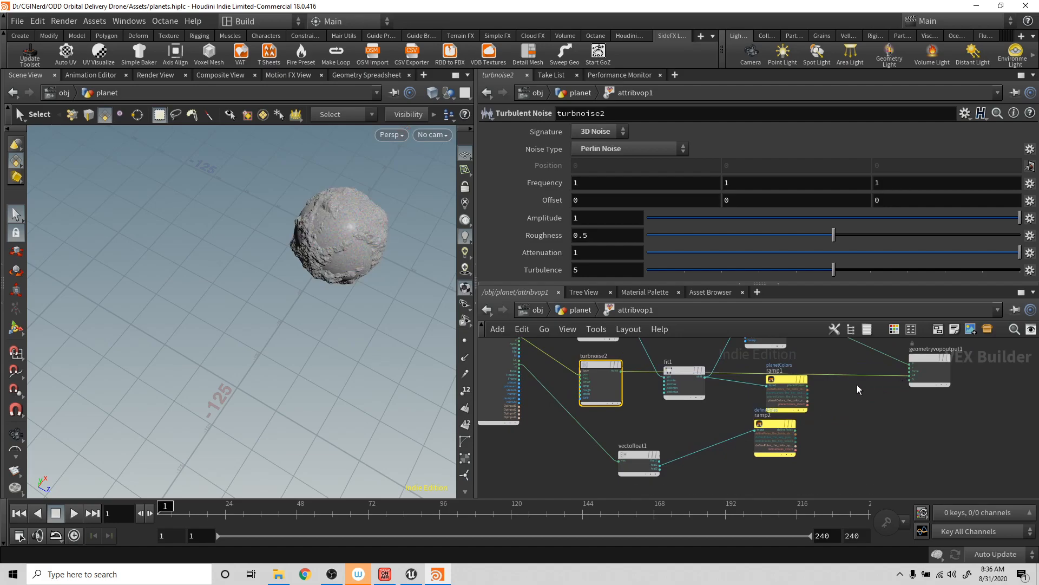
pyautogui.press('Escape')
pyautogui.scroll(5, 359, 279)
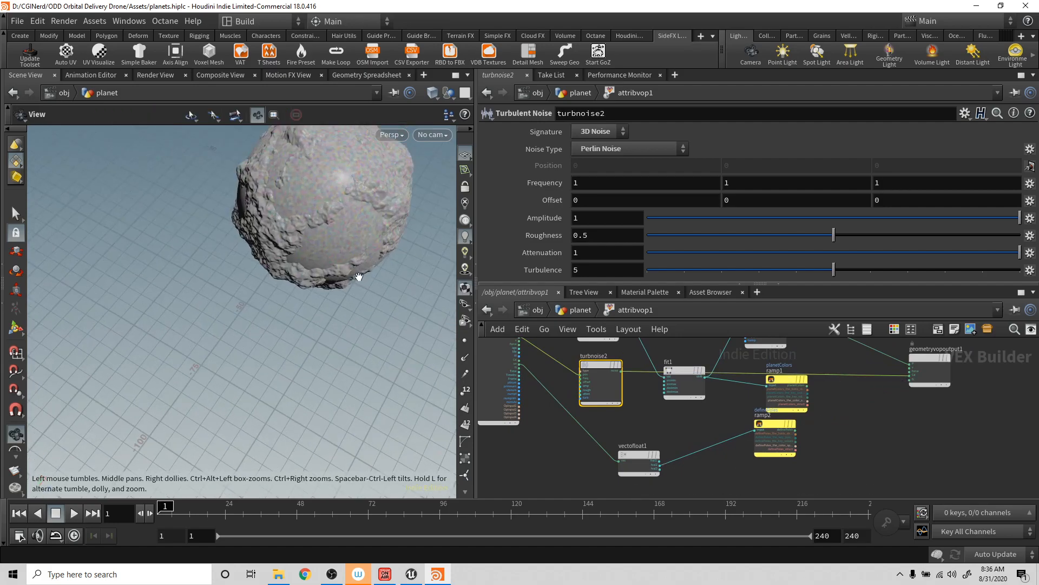
pyautogui.scroll(3, 359, 276)
pyautogui.press('s')
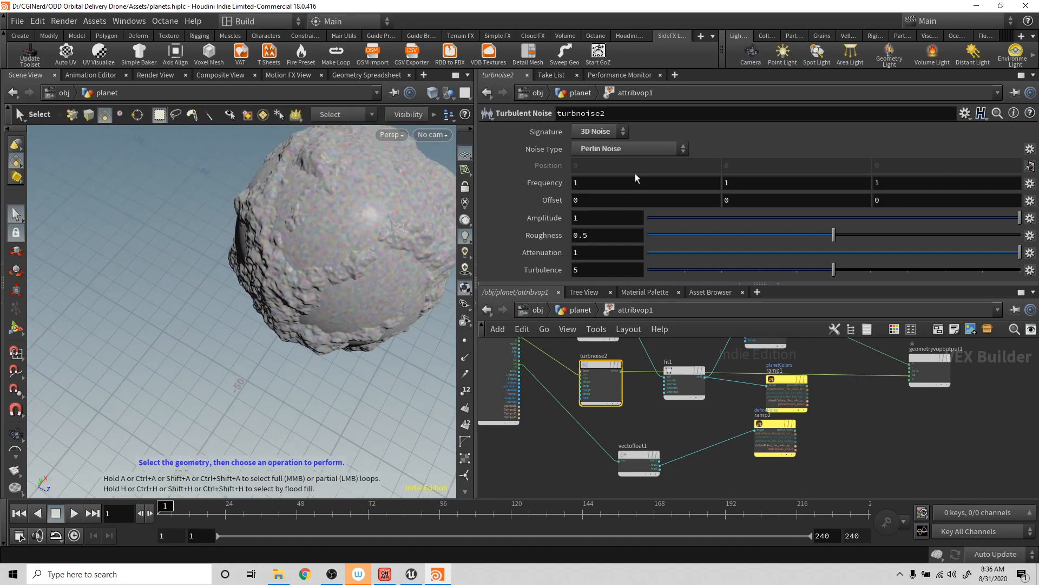
# - Try Original Perlin Noise on turbnoise2, settle on Zero Centered Perlin Noise, and cut its wire to the Cd input
pyautogui.click(635, 149)
pyautogui.click(624, 176)
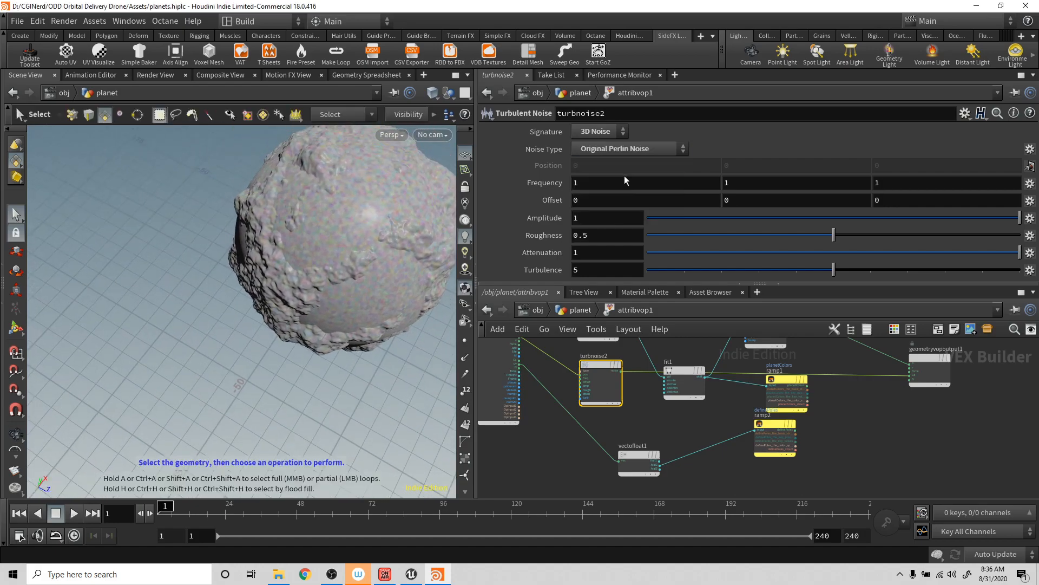
pyautogui.click(620, 145)
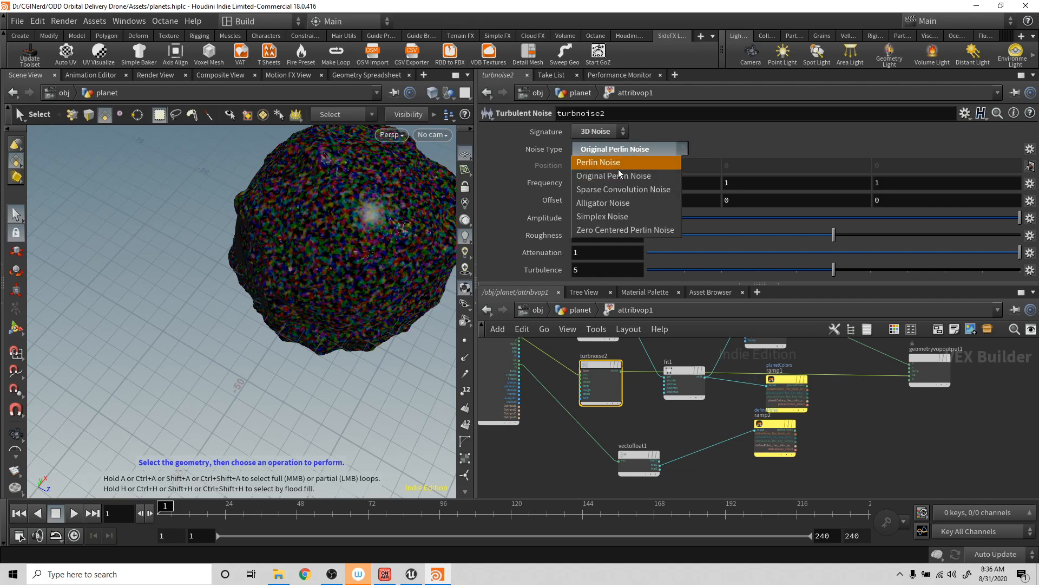
pyautogui.click(622, 229)
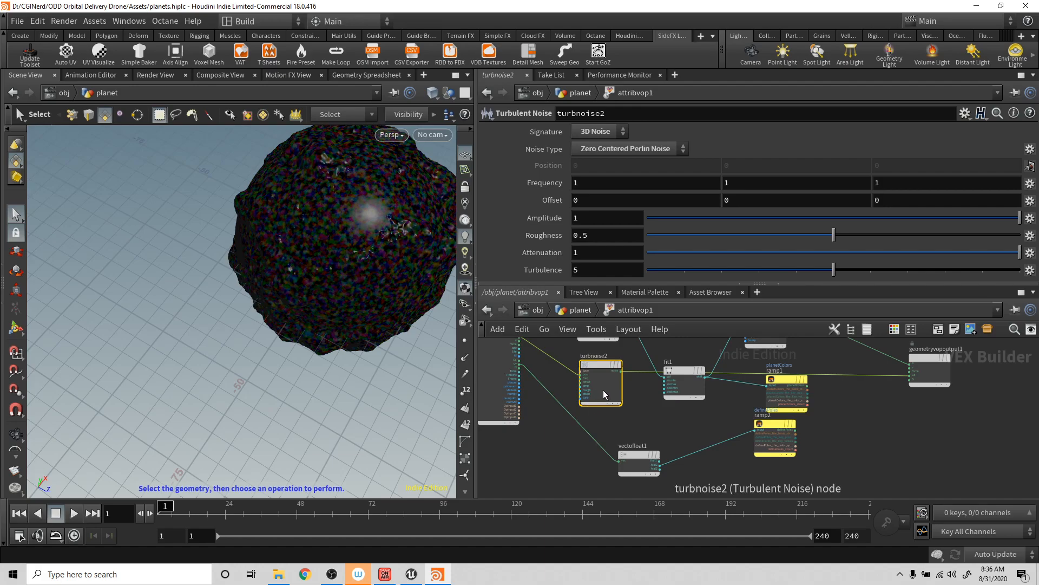
pyautogui.press('y')
pyautogui.moveTo(881, 364); pyautogui.dragTo(885, 391)
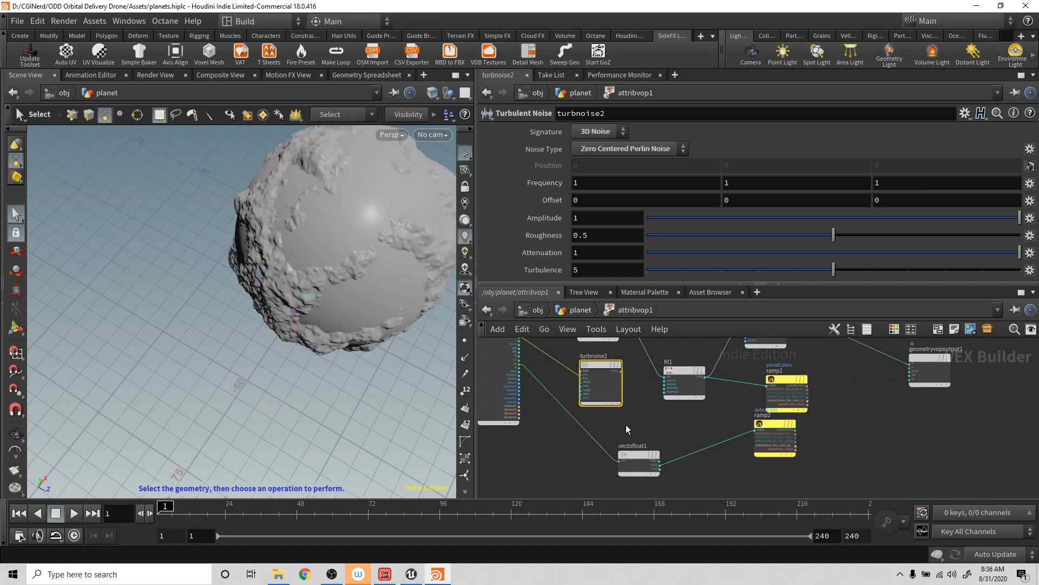
# - Insert an Add node between geometryvopglobal1's uv output and vectofloat1, and wire turbnoise2's noise into its second input
pyautogui.press('Tab')
pyautogui.write('add')
pyautogui.press('Return')
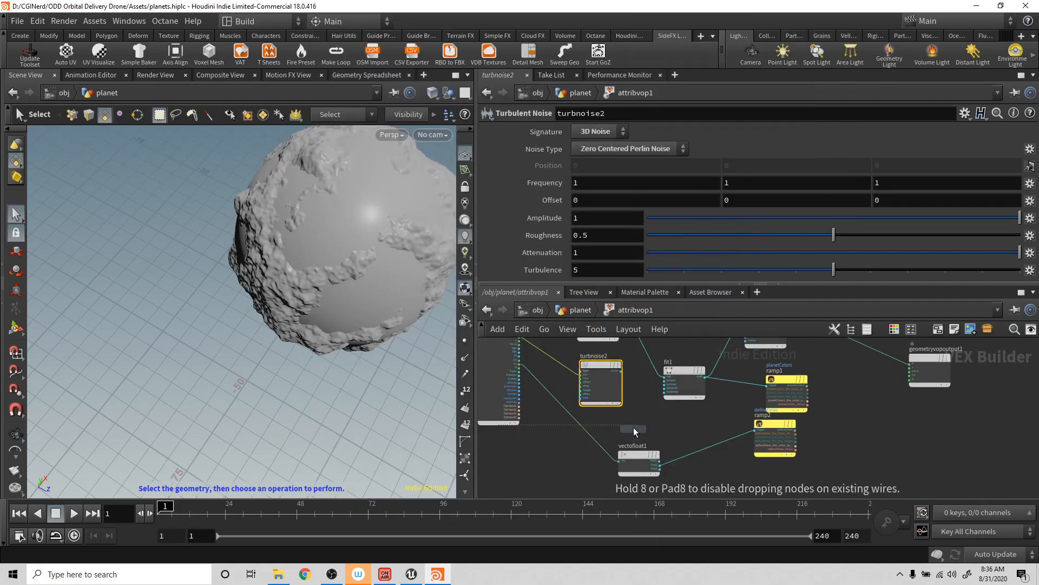
pyautogui.click(597, 440)
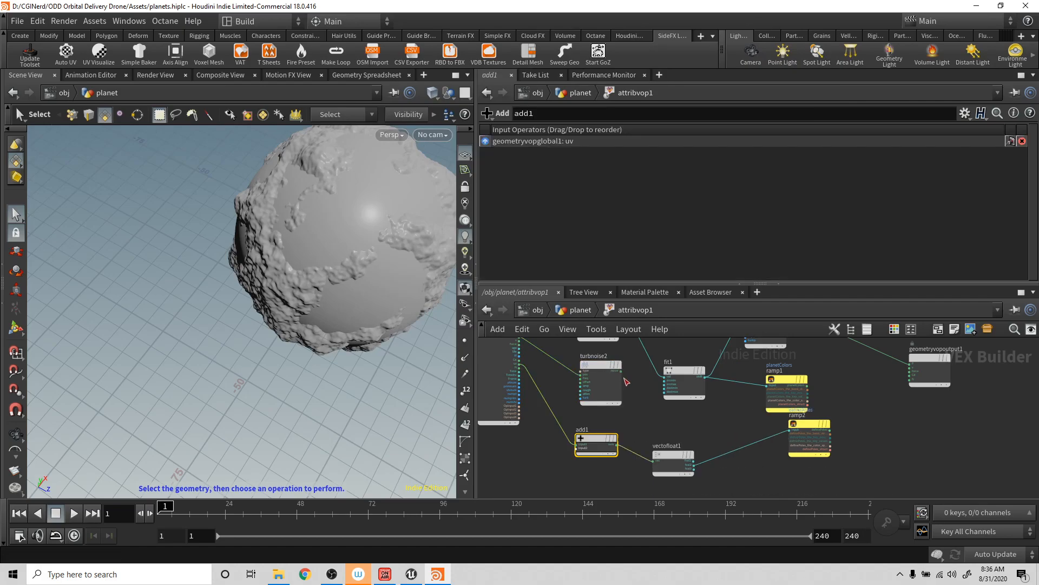
pyautogui.moveTo(622, 372); pyautogui.dragTo(569, 453)
pyautogui.click(610, 454)
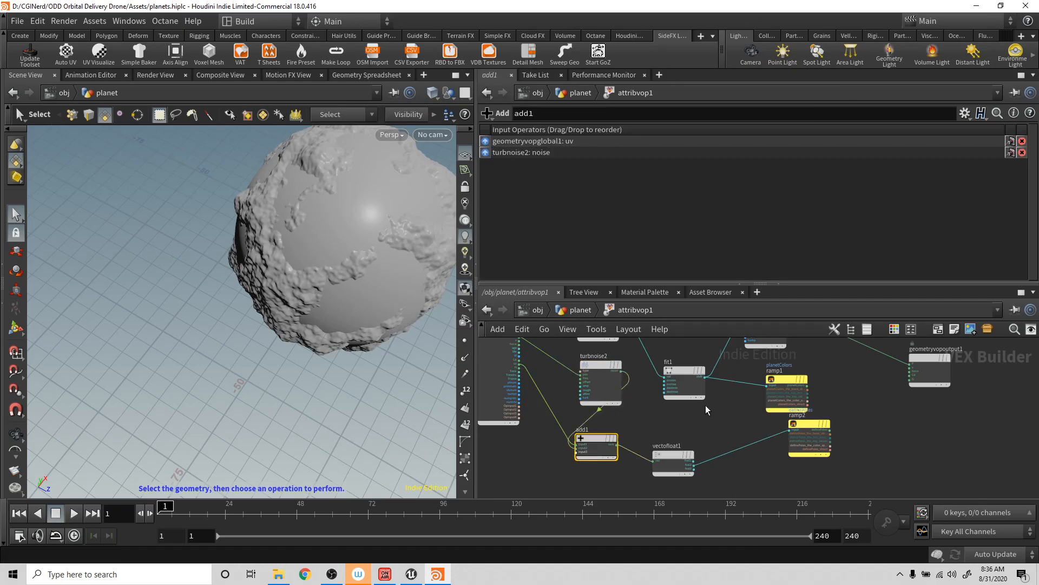
# - Try wiring ramp2's definePoles output into geometryvopoutput1's Cd input and inspect the noisy pole mask on the planet
pyautogui.click(830, 429)
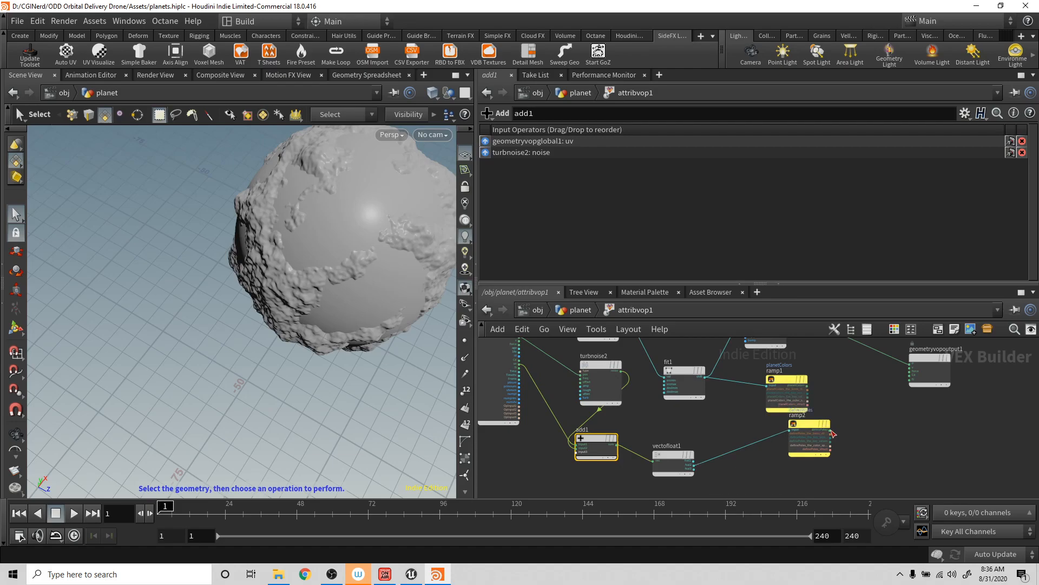
pyautogui.click(915, 377)
pyautogui.press('Escape')
pyautogui.moveTo(330, 316); pyautogui.dragTo(348, 230)
pyautogui.press('Escape')
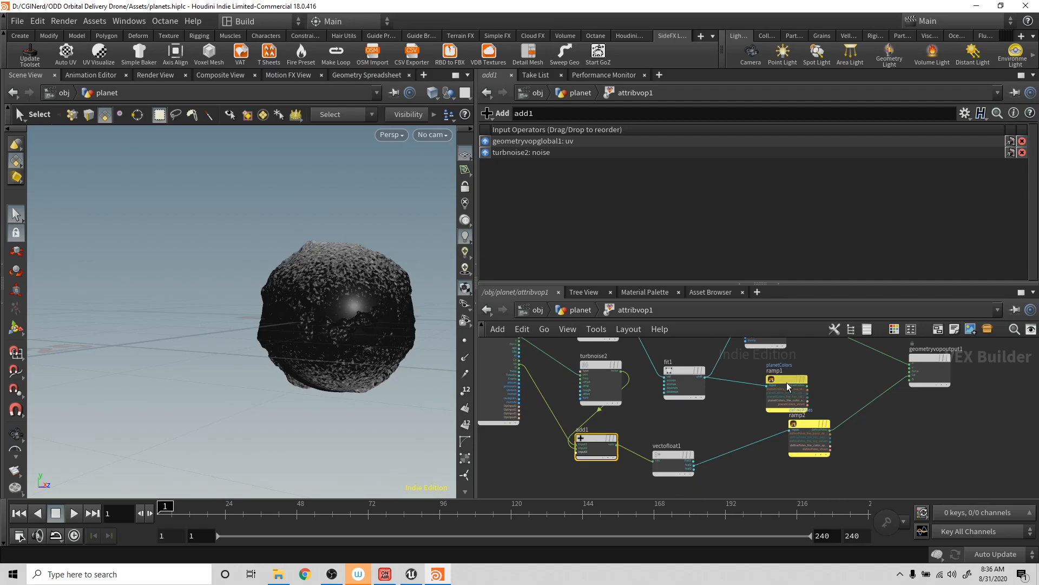
# - Nudge ramp1 away from ramp2, set turbnoise2's frequency to 0.1 on all three axes, and check the pole mask
pyautogui.moveTo(785, 376); pyautogui.dragTo(791, 367)
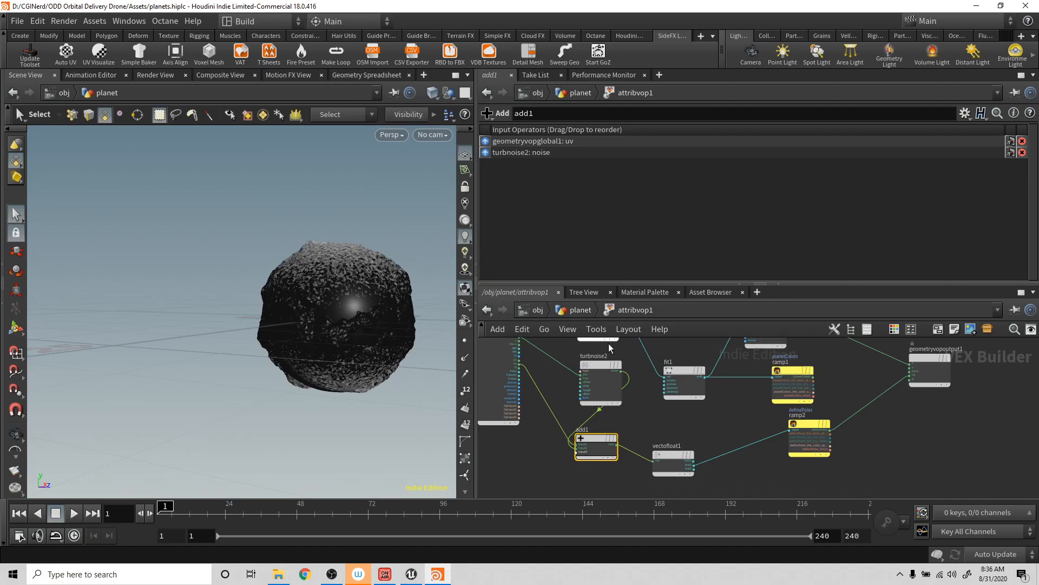
pyautogui.click(596, 367)
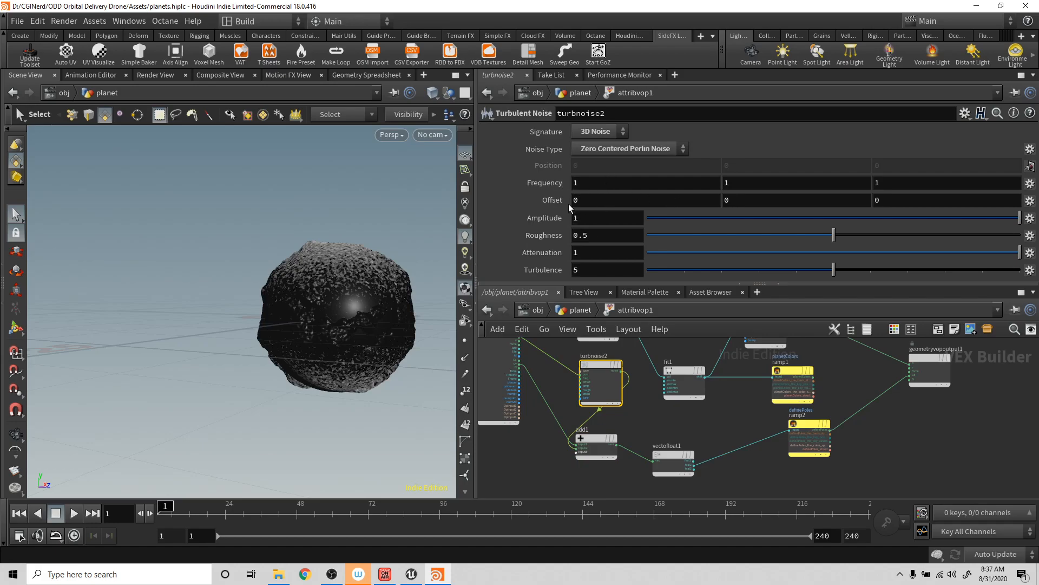
pyautogui.moveTo(559, 181); pyautogui.dragTo(510, 183, button='middle')
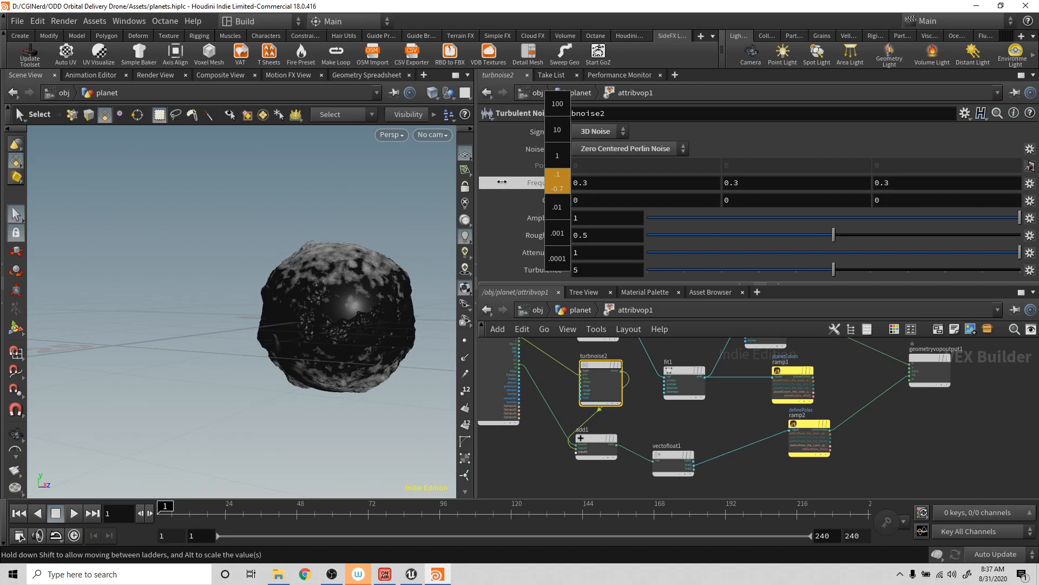
pyautogui.moveTo(501, 182); pyautogui.dragTo(495, 181, button='middle')
pyautogui.keyDown('alt'); pyautogui.moveTo(338, 253); pyautogui.dragTo(366, 302); pyautogui.keyUp('alt')
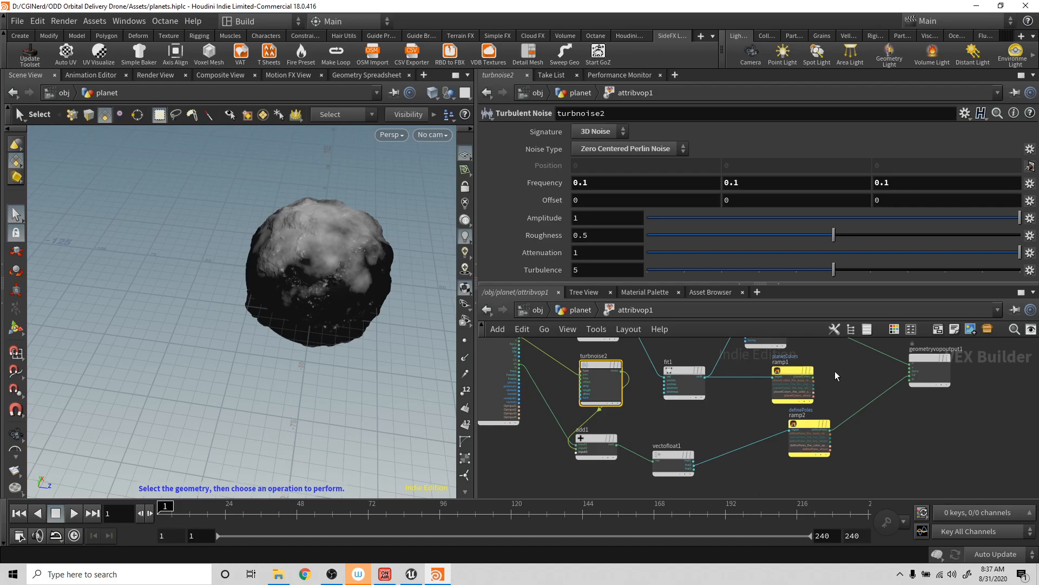
# - Move the fit1 node up in the network to tidy the layout around turbnoise1 and turbnoise2
pyautogui.keyDown('alt'); pyautogui.moveTo(841, 371); pyautogui.dragTo(861, 419, button='middle'); pyautogui.keyUp('alt')
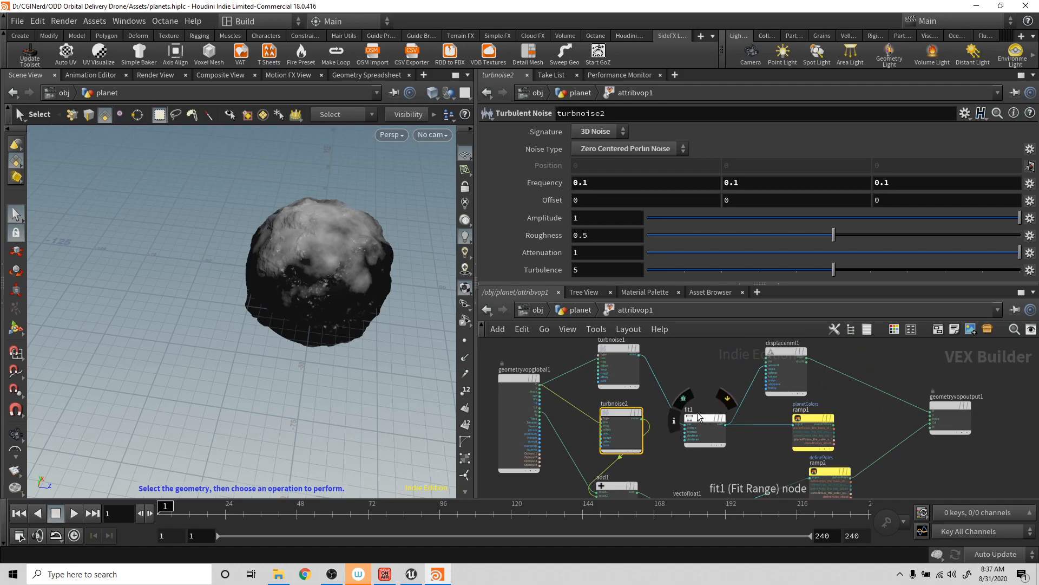
pyautogui.moveTo(701, 413); pyautogui.dragTo(704, 391)
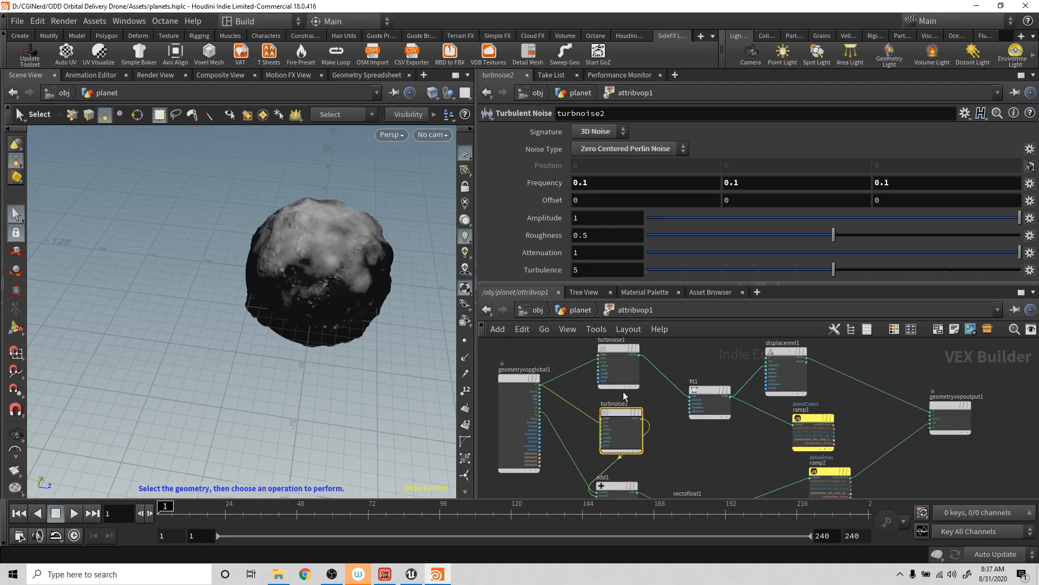
pyautogui.scroll(-1, 691, 439)
pyautogui.keyDown('alt'); pyautogui.moveTo(691, 440); pyautogui.dragTo(678, 367, button='middle'); pyautogui.keyUp('alt')
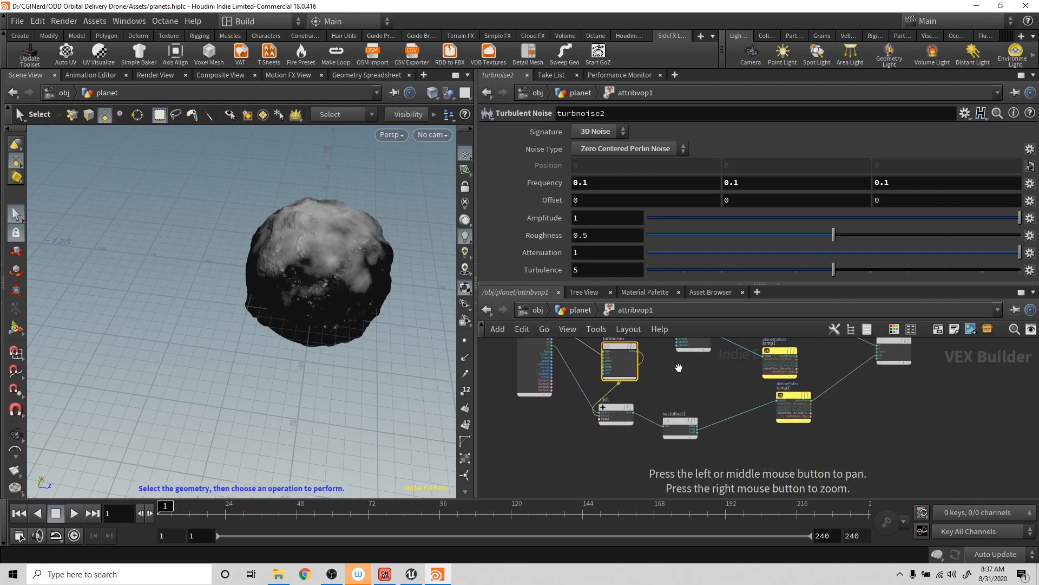
pyautogui.moveTo(677, 419)
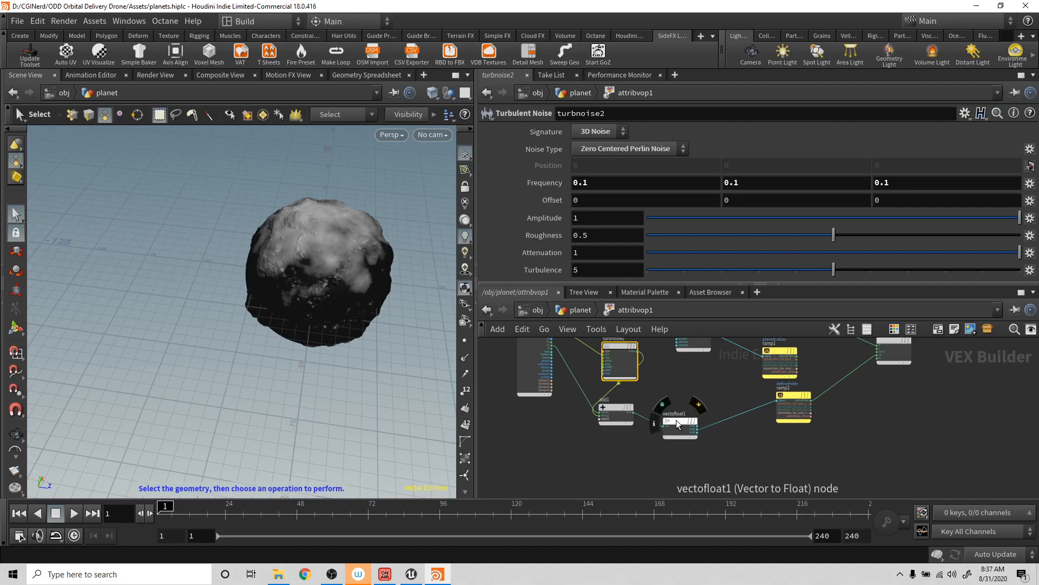
# - On attribvop1 in the planet network, move the definePoles ramp's two black points outward to shrink both white poles
pyautogui.click(580, 310)
pyautogui.moveTo(676, 253); pyautogui.dragTo(629, 251)
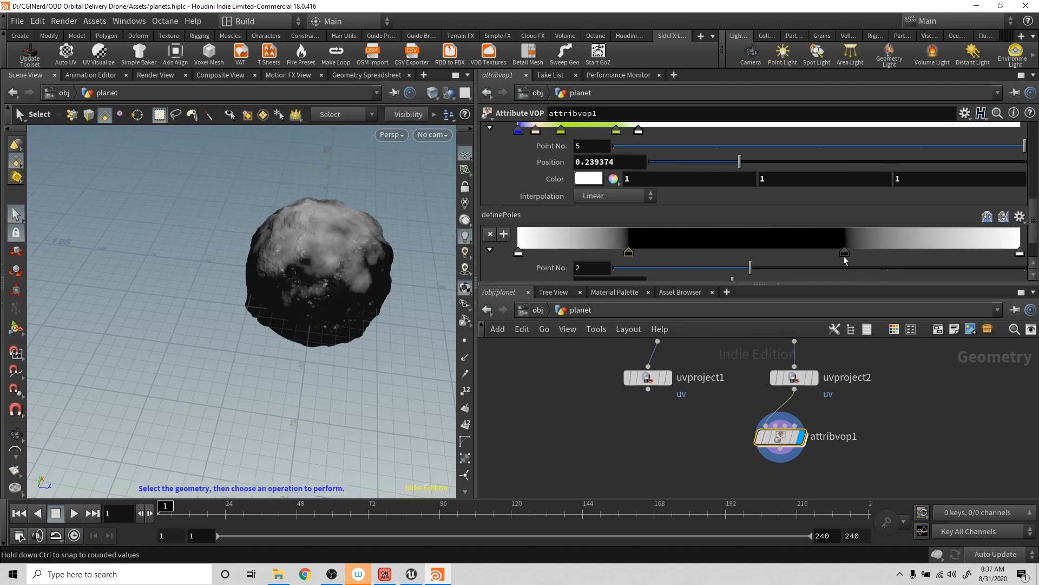
pyautogui.moveTo(888, 249); pyautogui.dragTo(906, 255)
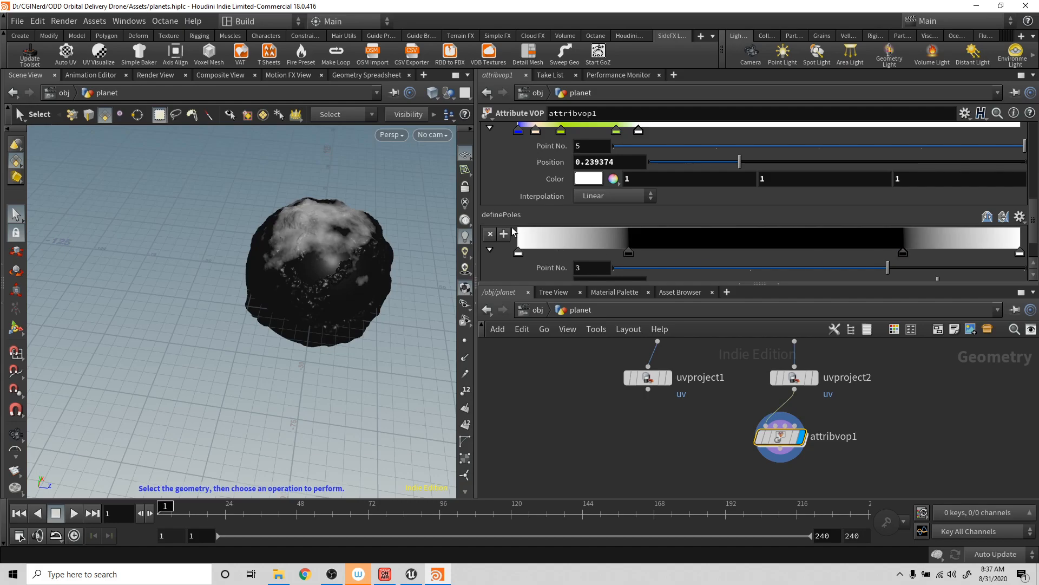
pyautogui.keyDown('alt'); pyautogui.moveTo(311, 323); pyautogui.dragTo(325, 195); pyautogui.keyUp('alt')
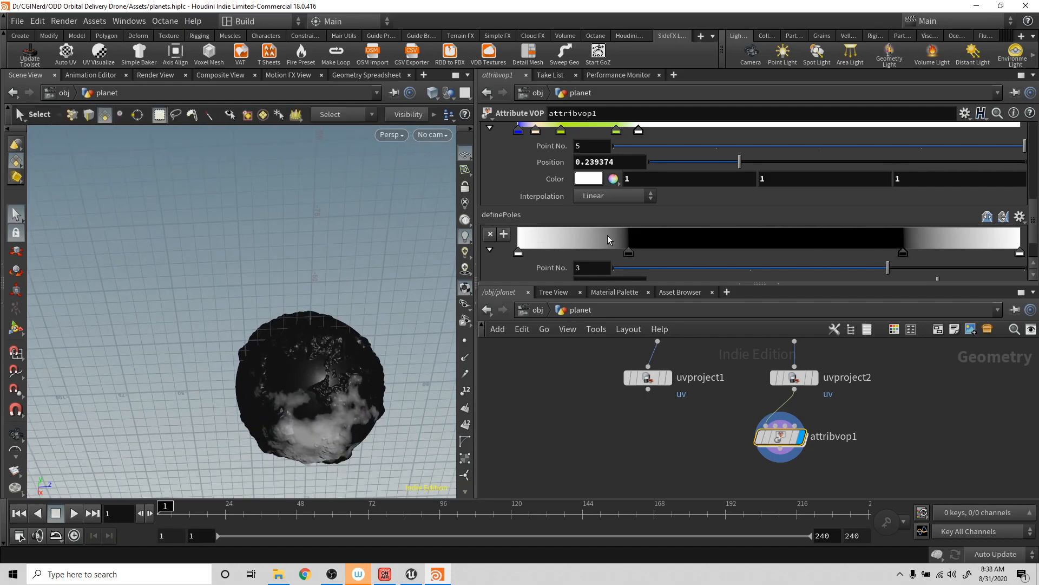
pyautogui.moveTo(623, 252)
pyautogui.mouseDown()
pyautogui.moveTo(591, 252)
pyautogui.moveTo(603, 253)
pyautogui.mouseUp()
pyautogui.keyDown('alt'); pyautogui.moveTo(394, 249); pyautogui.dragTo(318, 294); pyautogui.keyUp('alt')
pyautogui.moveTo(903, 253); pyautogui.dragTo(917, 257)
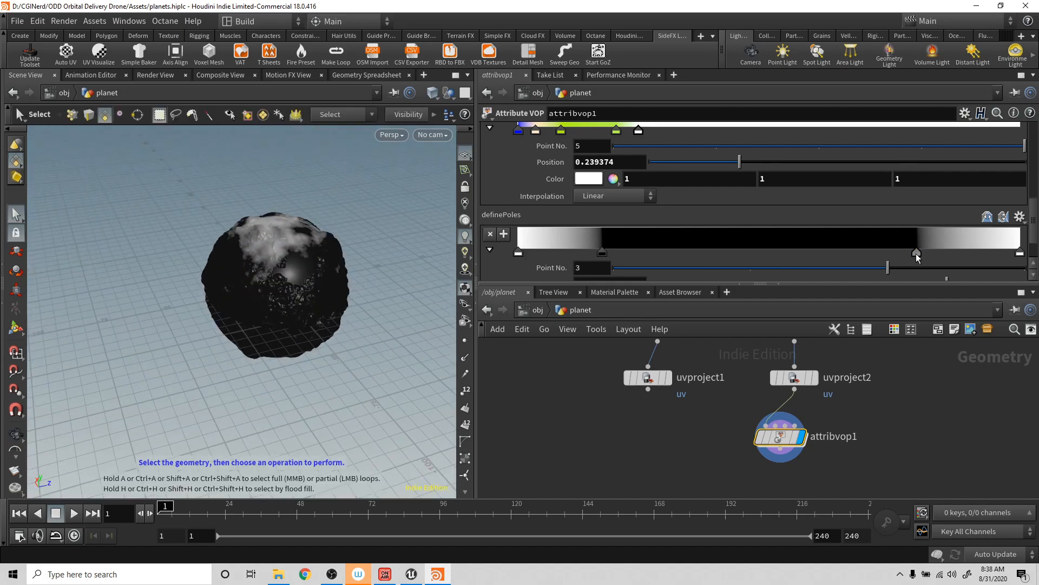
pyautogui.keyDown('alt'); pyautogui.moveTo(325, 286); pyautogui.dragTo(307, 316); pyautogui.keyUp('alt')
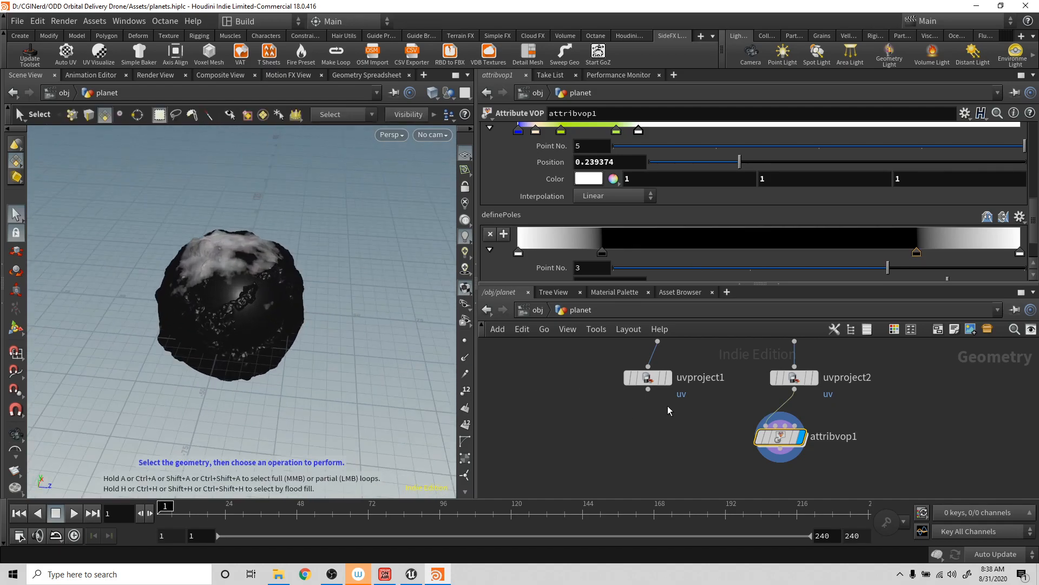
# - Inside attribvop1, connect ramp1's planetColors output to geometryvopoutput1's Cd input in place of ramp2, checking the planet
pyautogui.doubleClick(780, 436)
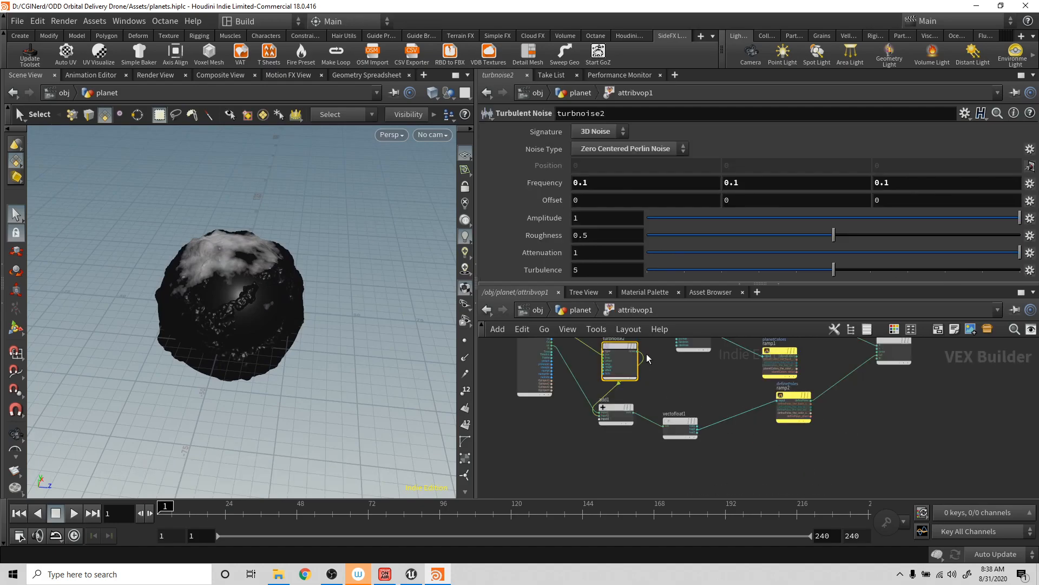
pyautogui.moveTo(776, 440); pyautogui.dragTo(720, 490, button='middle')
pyautogui.keyDown('alt'); pyautogui.moveTo(294, 310); pyautogui.dragTo(267, 310); pyautogui.keyUp('alt')
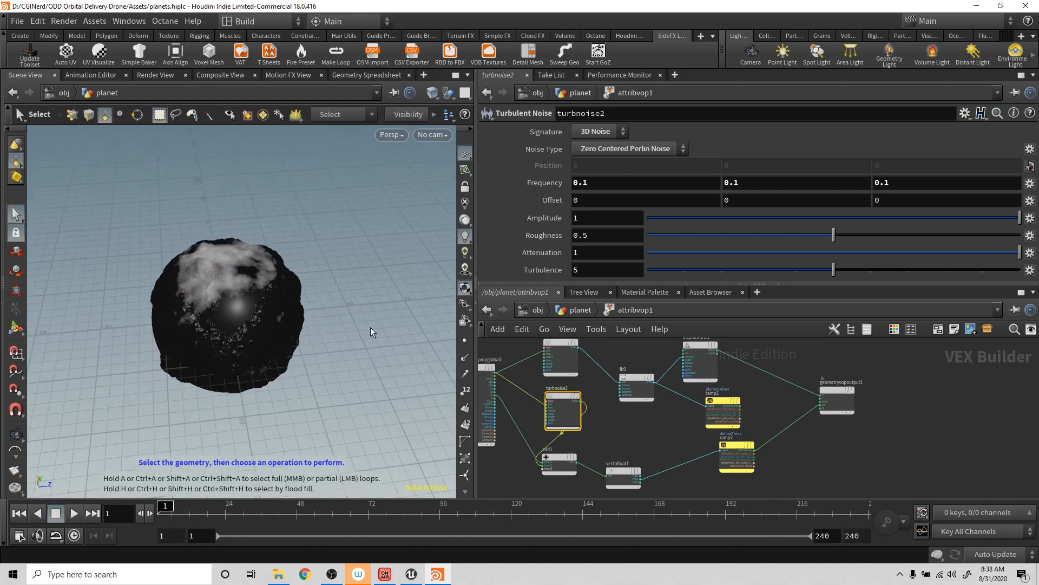
pyautogui.keyDown('alt'); pyautogui.moveTo(247, 276); pyautogui.dragTo(312, 237); pyautogui.keyUp('alt')
pyautogui.keyDown('alt'); pyautogui.moveTo(206, 275); pyautogui.dragTo(271, 292); pyautogui.keyUp('alt')
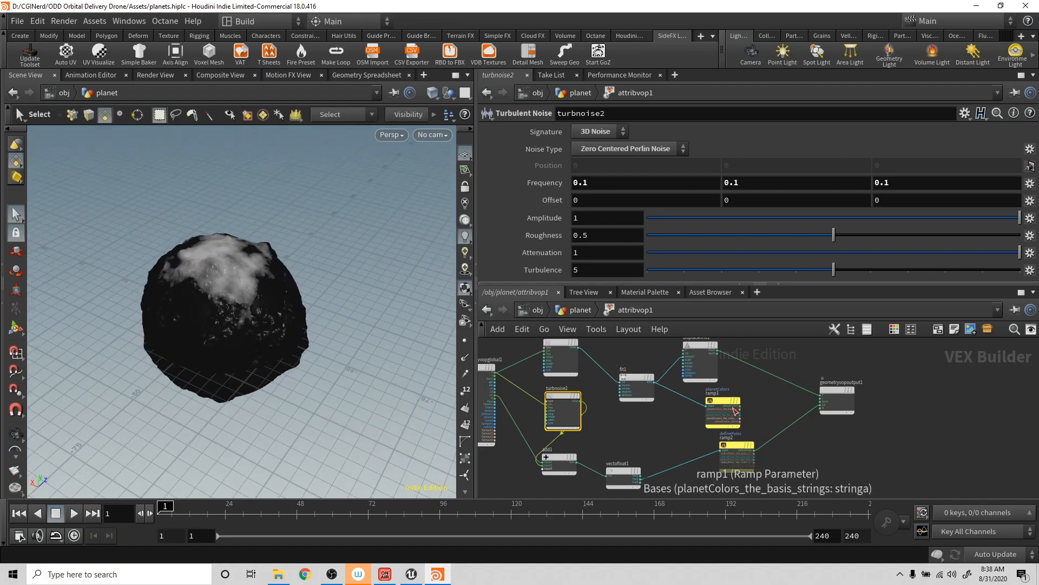
pyautogui.moveTo(740, 407); pyautogui.dragTo(820, 405)
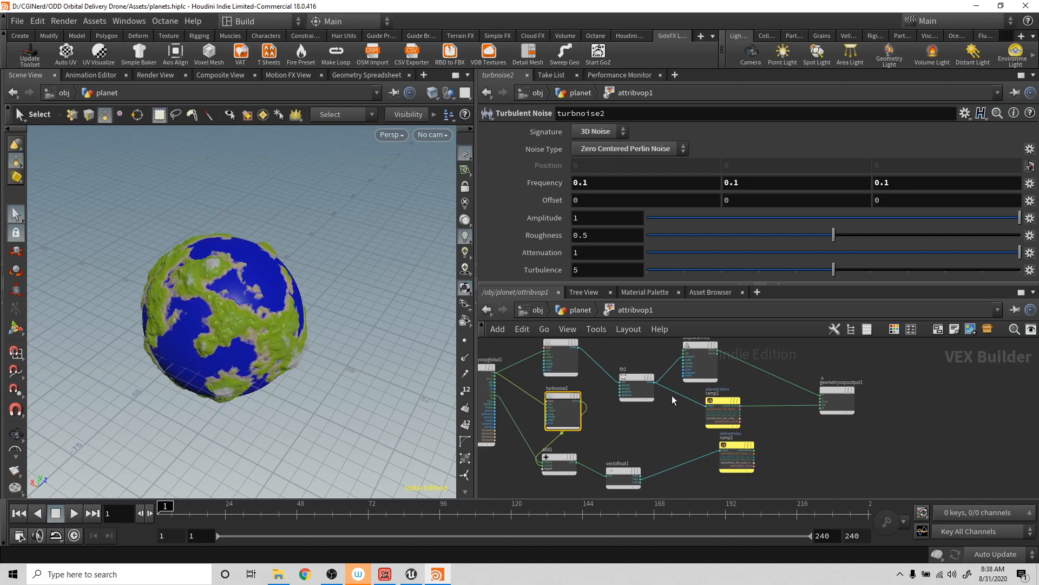
pyautogui.moveTo(252, 300); pyautogui.dragTo(315, 247)
# - Move ramp2 closer to vectofloat1 and shift fit1 slightly up to make room in the network
pyautogui.moveTo(738, 447); pyautogui.dragTo(689, 465)
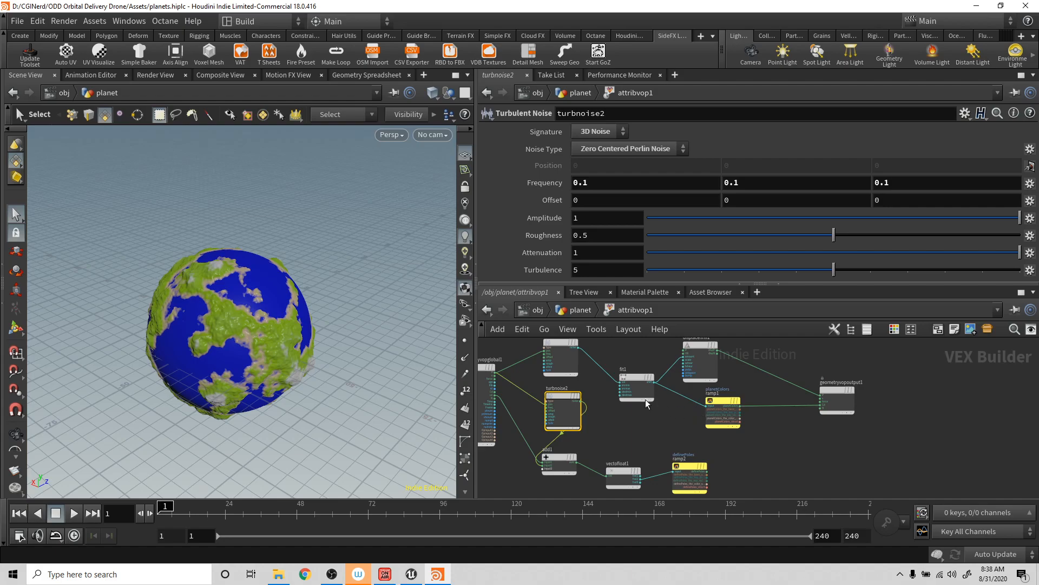
pyautogui.moveTo(639, 379); pyautogui.dragTo(638, 369)
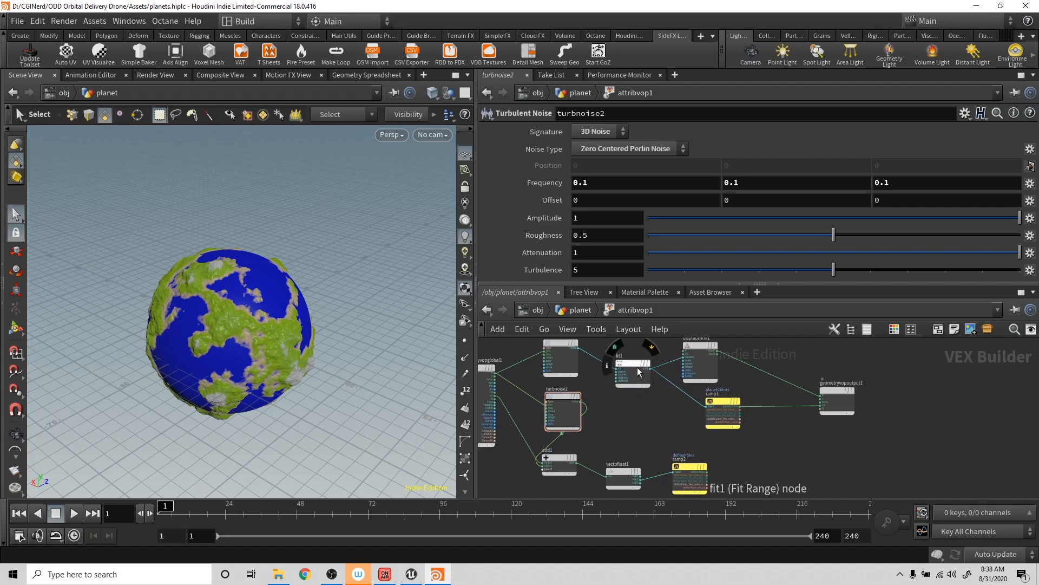
pyautogui.scroll(-1, 626, 376)
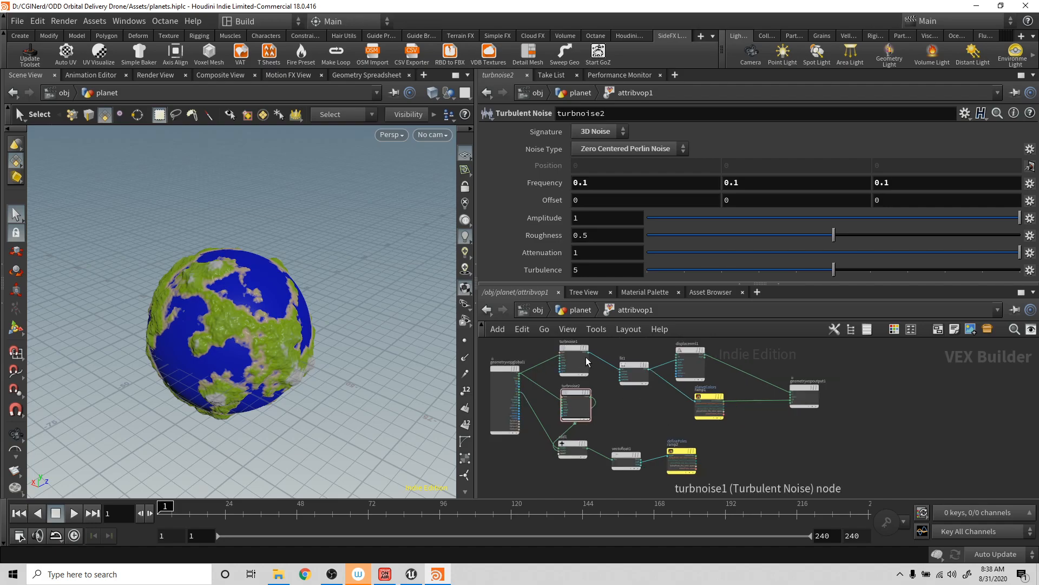
pyautogui.click(699, 460)
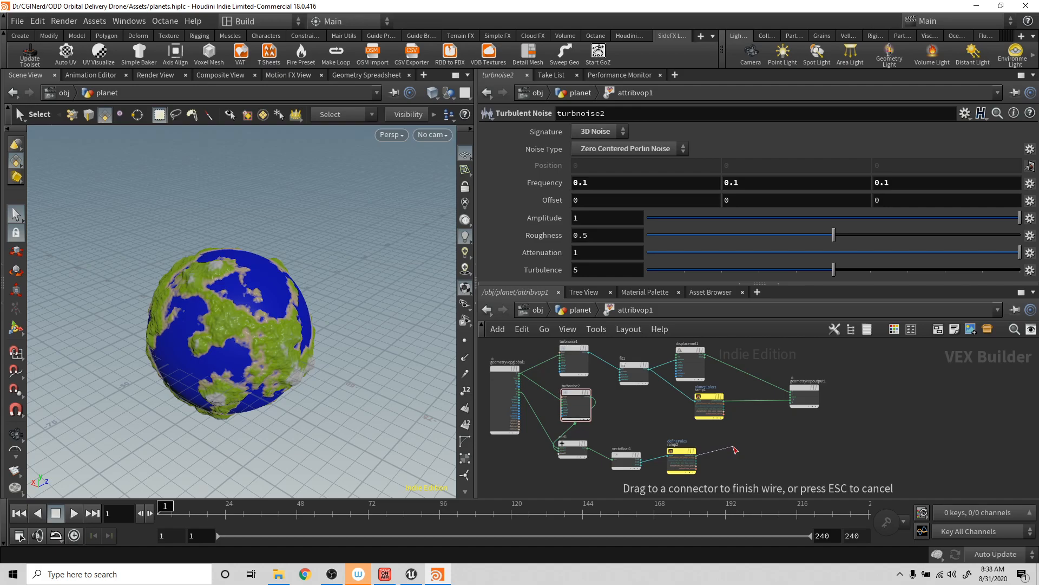
pyautogui.press('Escape')
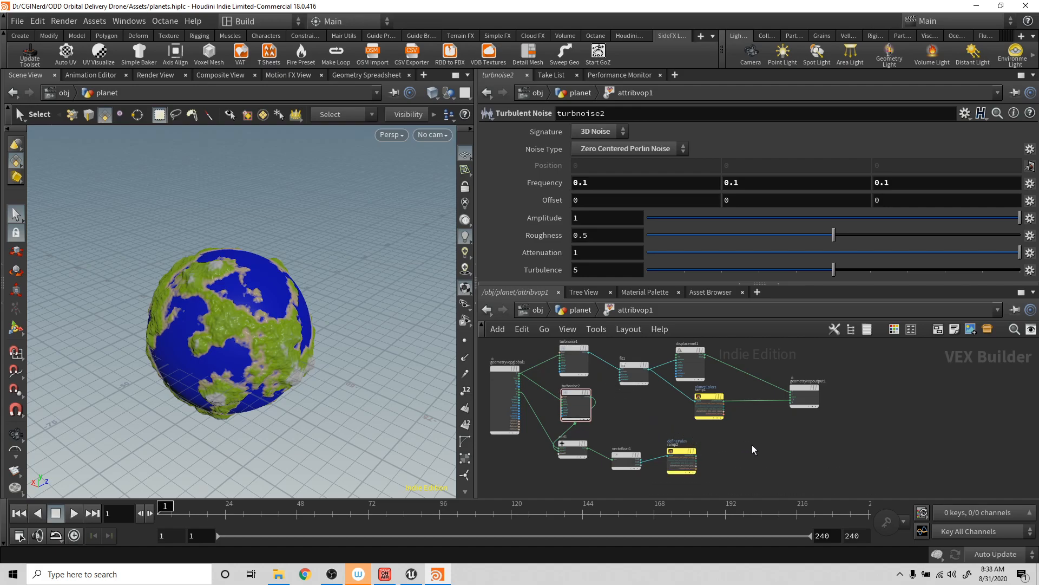
# - Add a Subtract node and insert it on the wire between turbnoise1 and fit1
pyautogui.press('Tab')
pyautogui.write('s')
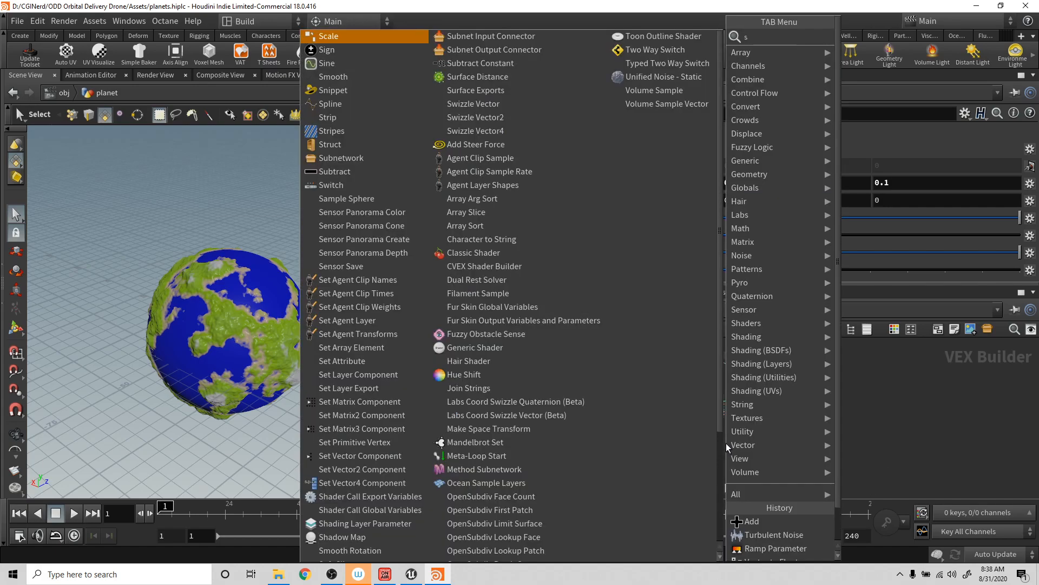
pyautogui.write('ubt')
pyautogui.press('Return')
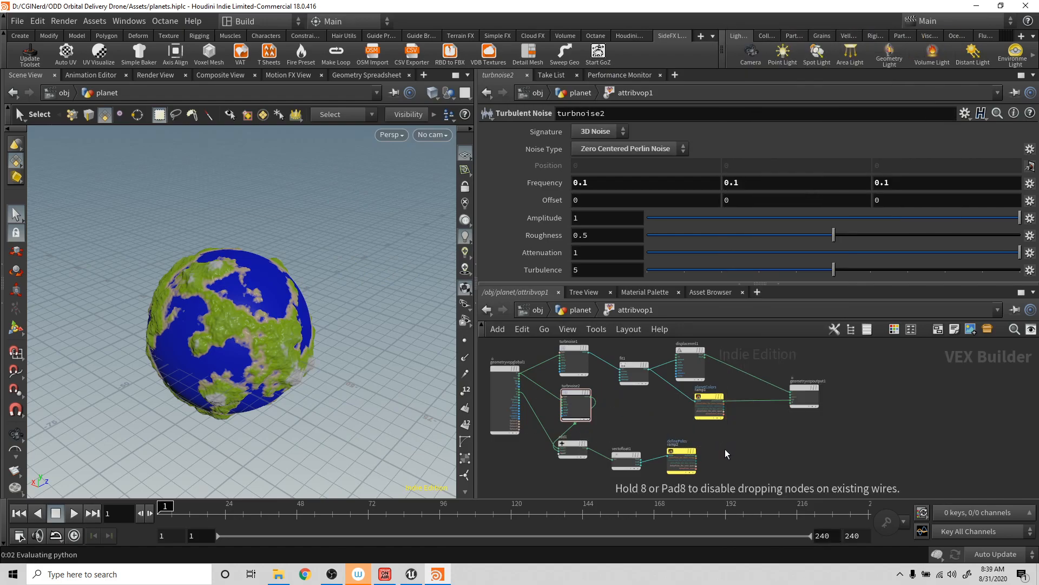
pyautogui.click(725, 449)
pyautogui.moveTo(727, 449); pyautogui.dragTo(635, 386)
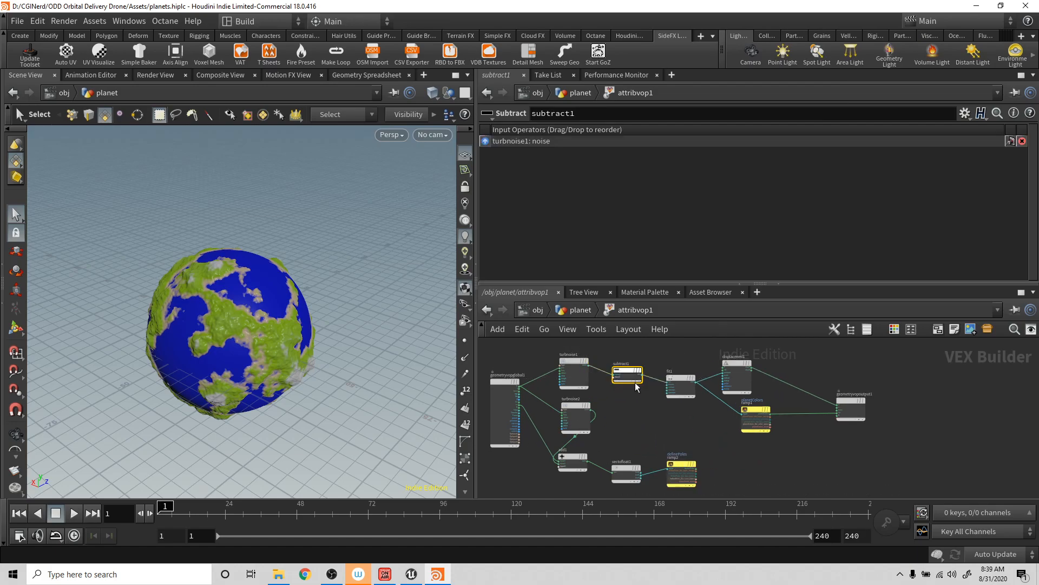
# - Wire ramp2's definePoles output into subtract1's second input and inspect the planet's pole
pyautogui.moveTo(699, 467); pyautogui.dragTo(613, 379)
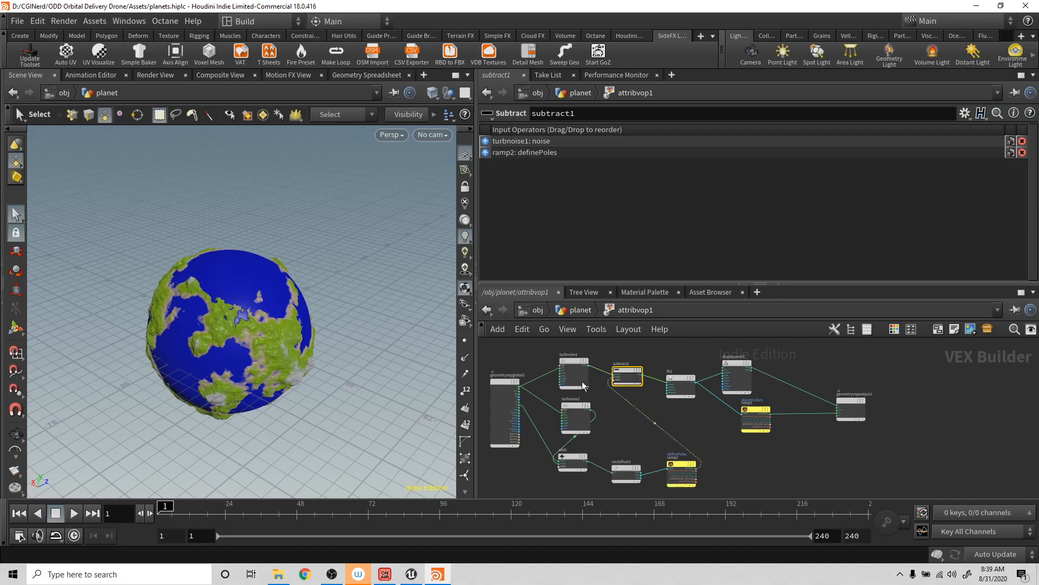
pyautogui.press('Escape')
pyautogui.moveTo(223, 255); pyautogui.dragTo(205, 272)
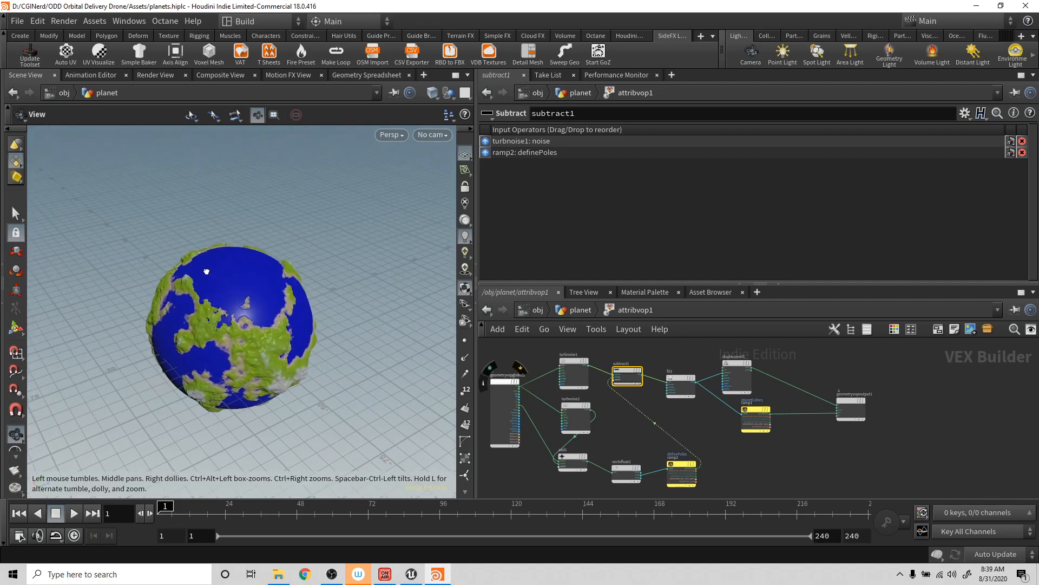
pyautogui.press('s')
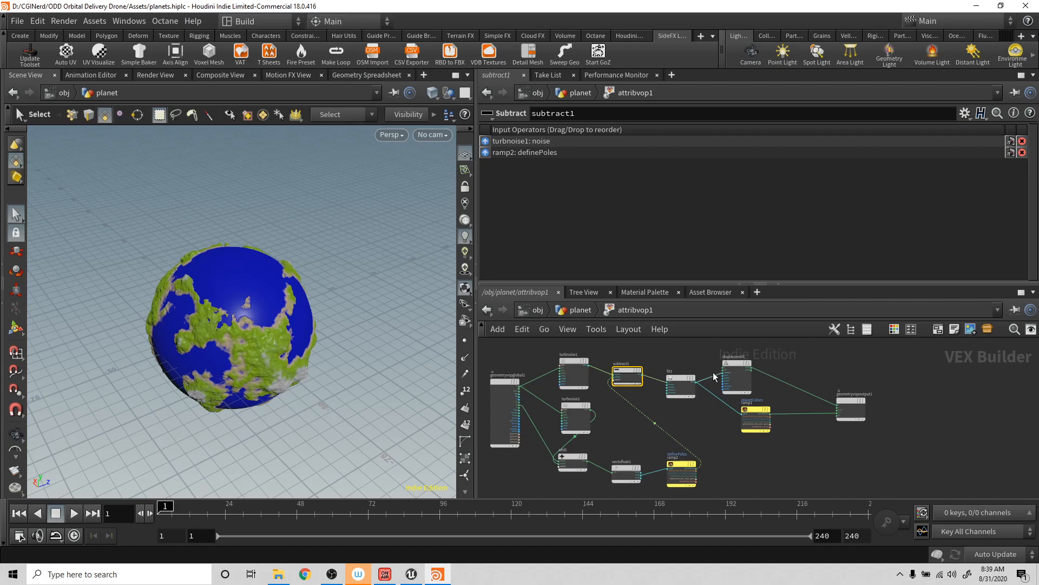
# - Spread out the nodes after subtract1 by repositioning fit1, the displacement node, and geometryvopoutput1
pyautogui.moveTo(680, 378); pyautogui.dragTo(667, 378)
pyautogui.moveTo(739, 362); pyautogui.dragTo(759, 360)
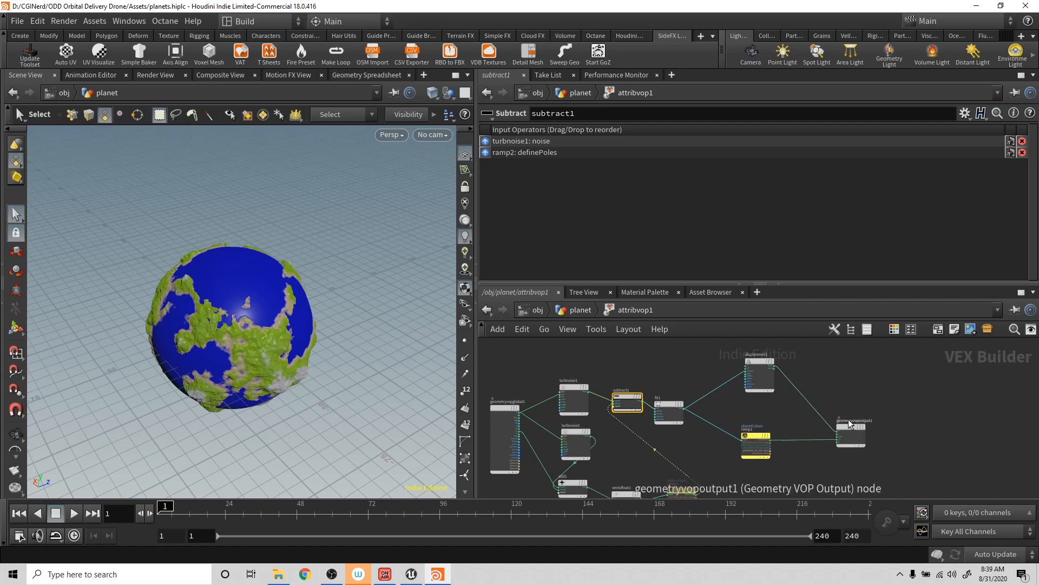
pyautogui.moveTo(849, 425); pyautogui.dragTo(862, 414)
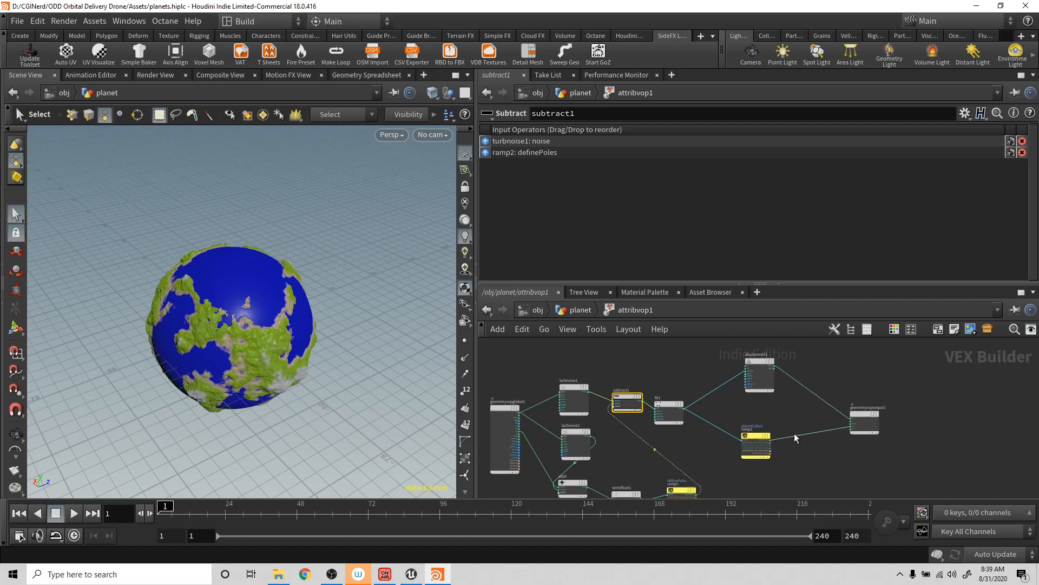
# - Add an Add node and insert it on the wire between fit1 and the displacement node
pyautogui.moveTo(750, 404); pyautogui.dragTo(750, 380, button='middle')
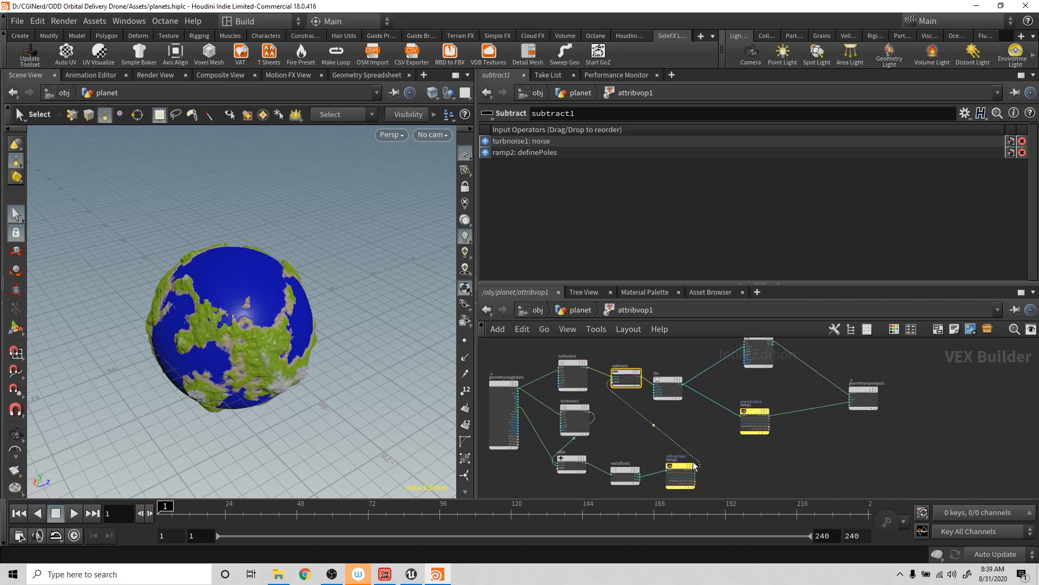
pyautogui.press('Tab')
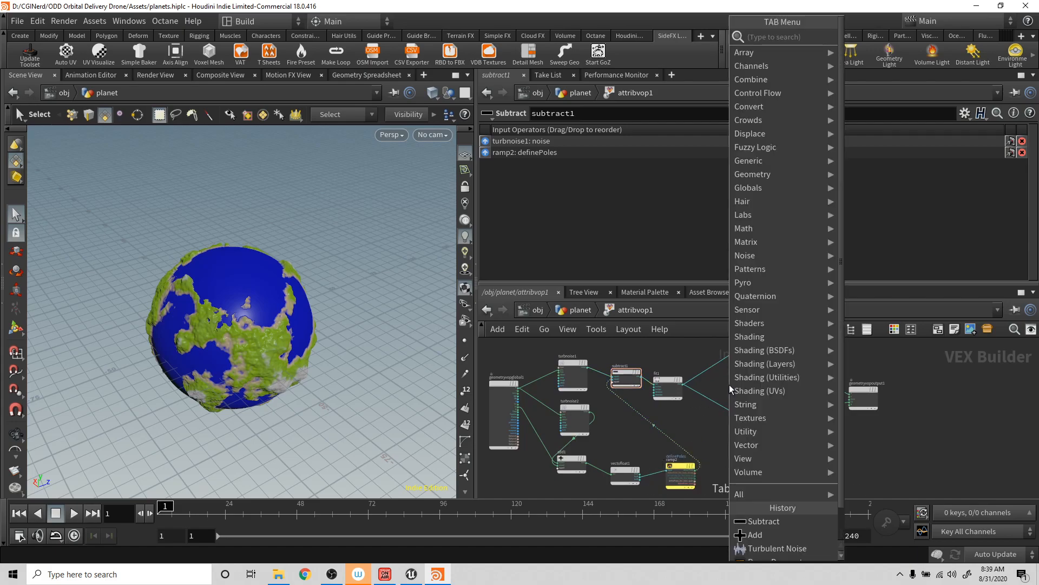
pyautogui.press('Escape')
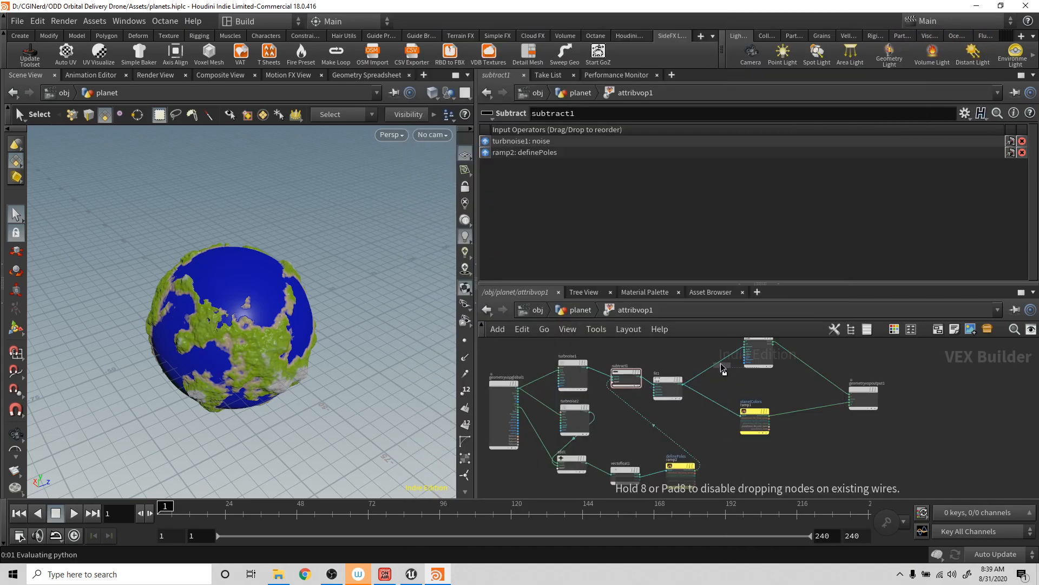
pyautogui.click(719, 373)
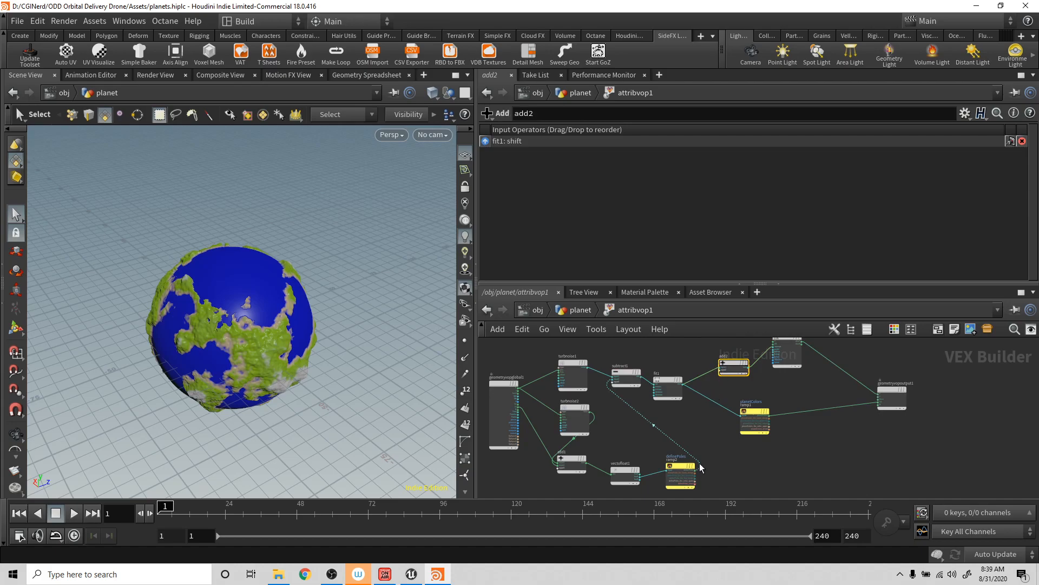
# - Wire ramp2's definePoles output into add2's second input and inspect the planet's pole up close
pyautogui.moveTo(700, 467); pyautogui.dragTo(721, 369)
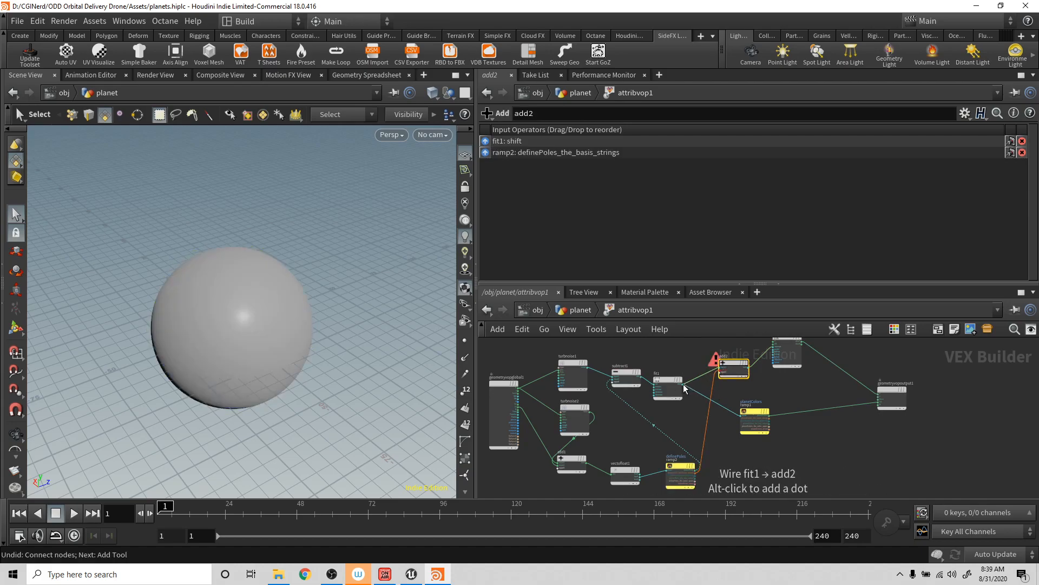
pyautogui.hotkey('ctrl', 'z')
pyautogui.moveTo(700, 466); pyautogui.dragTo(723, 369)
pyautogui.press('space')
pyautogui.moveTo(198, 274); pyautogui.dragTo(343, 306)
pyautogui.press('s')
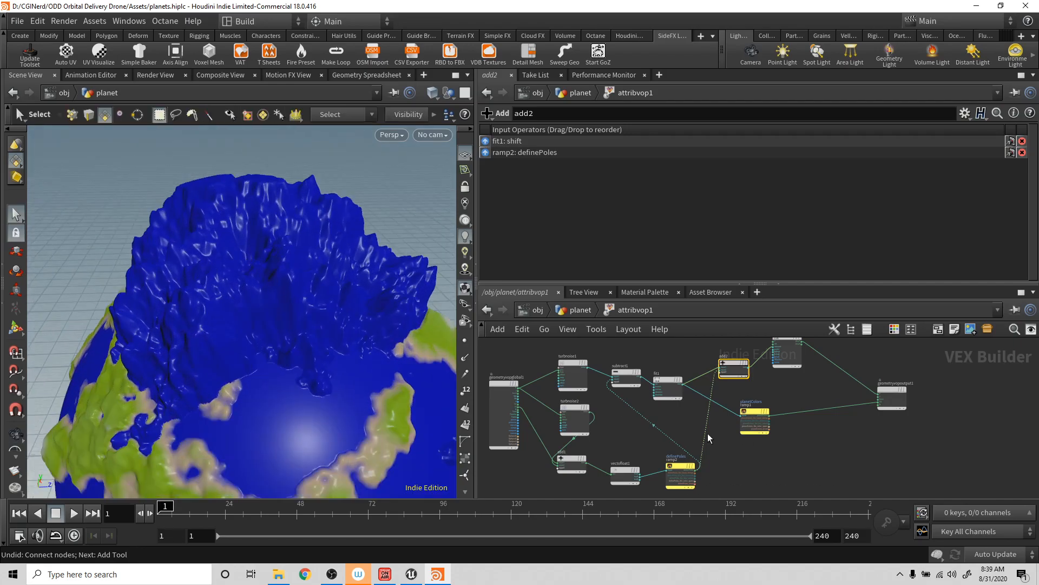
pyautogui.press('Tab')
pyautogui.write('f')
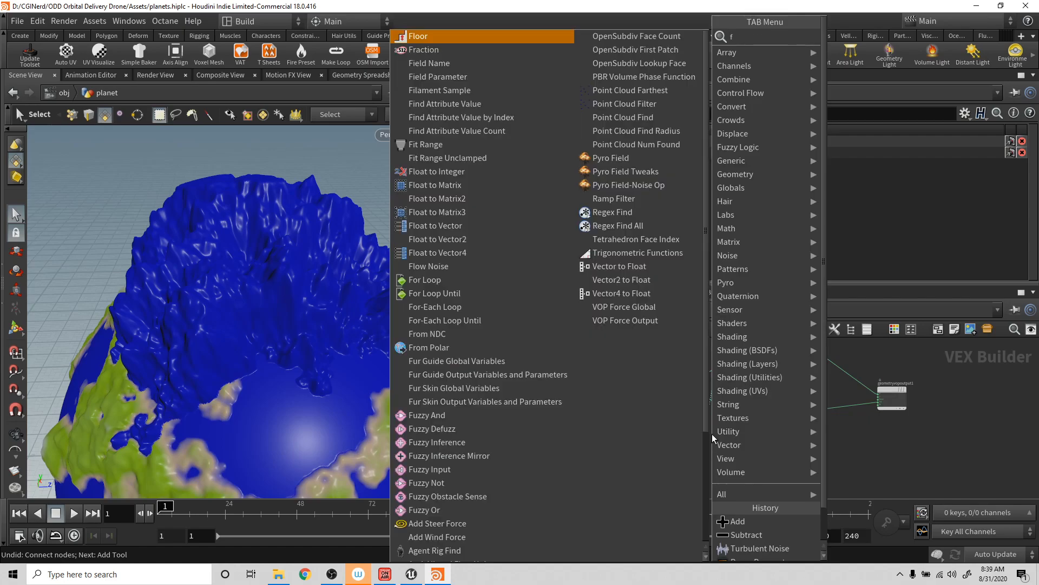
pyautogui.press('Escape')
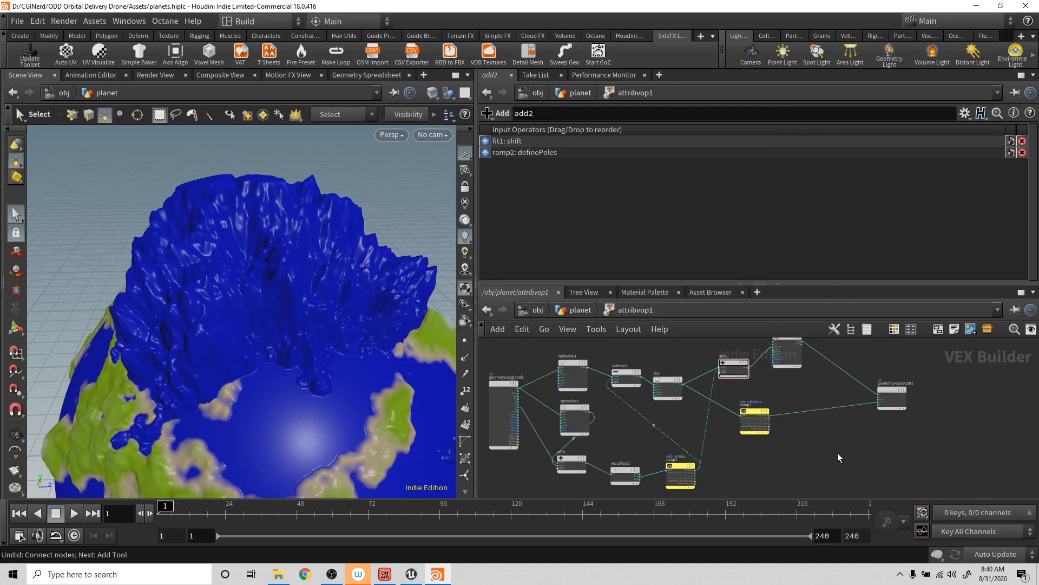
# - Add another Add node and insert it on the wire between ramp1 and geometryvopoutput1
pyautogui.press('Tab')
pyautogui.write('add')
pyautogui.press('Return')
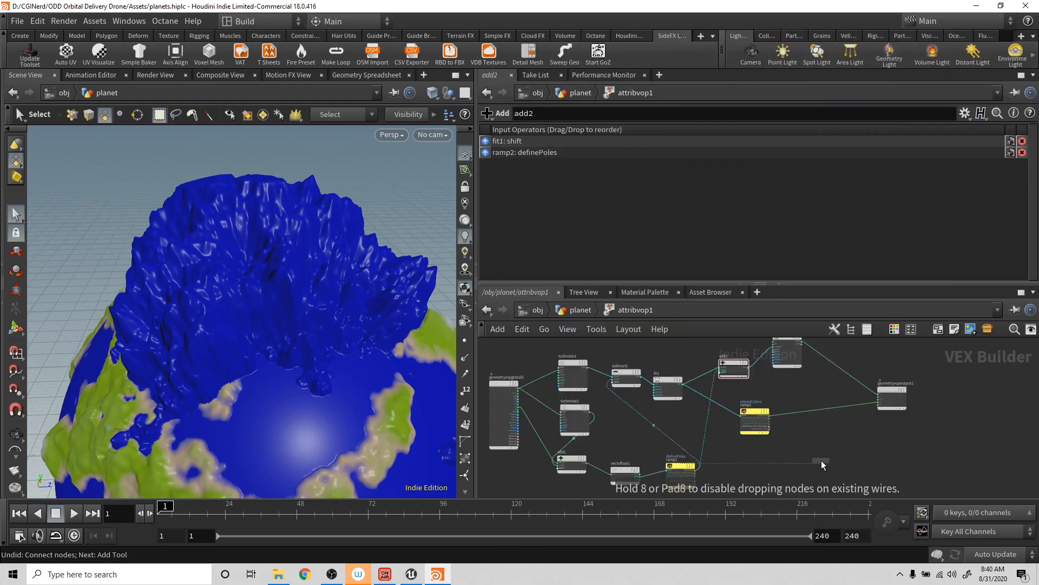
pyautogui.click(824, 413)
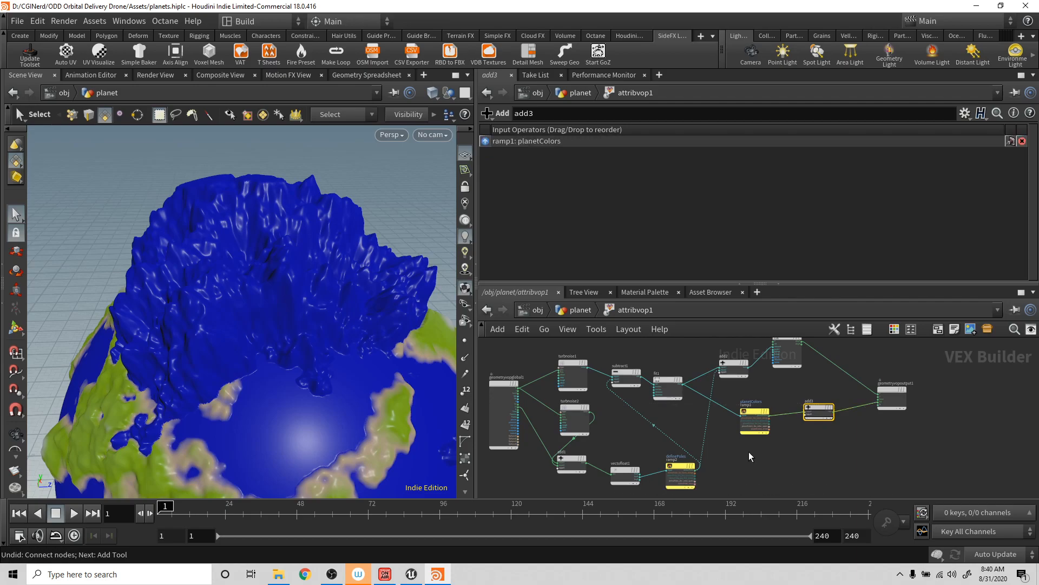
# - Wire ramp2's definePoles output into add3's second input and inspect the pole's coloring from several angles
pyautogui.moveTo(698, 468); pyautogui.dragTo(816, 425)
pyautogui.keyDown('alt'); pyautogui.moveTo(402, 369); pyautogui.dragTo(397, 332); pyautogui.keyUp('alt')
pyautogui.keyDown('alt'); pyautogui.moveTo(397, 332); pyautogui.dragTo(341, 349, button='right'); pyautogui.keyUp('alt')
pyautogui.keyDown('alt'); pyautogui.moveTo(341, 348); pyautogui.dragTo(378, 368); pyautogui.keyUp('alt')
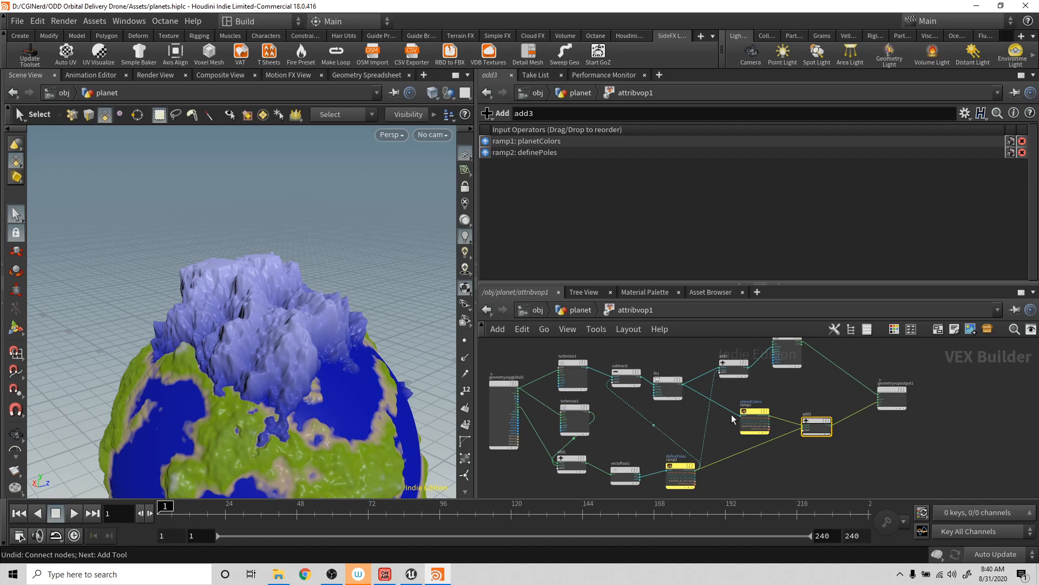
# - Add a Fit Range node and insert it on the wire between ramp2 and add2
pyautogui.press('Tab')
pyautogui.write('f')
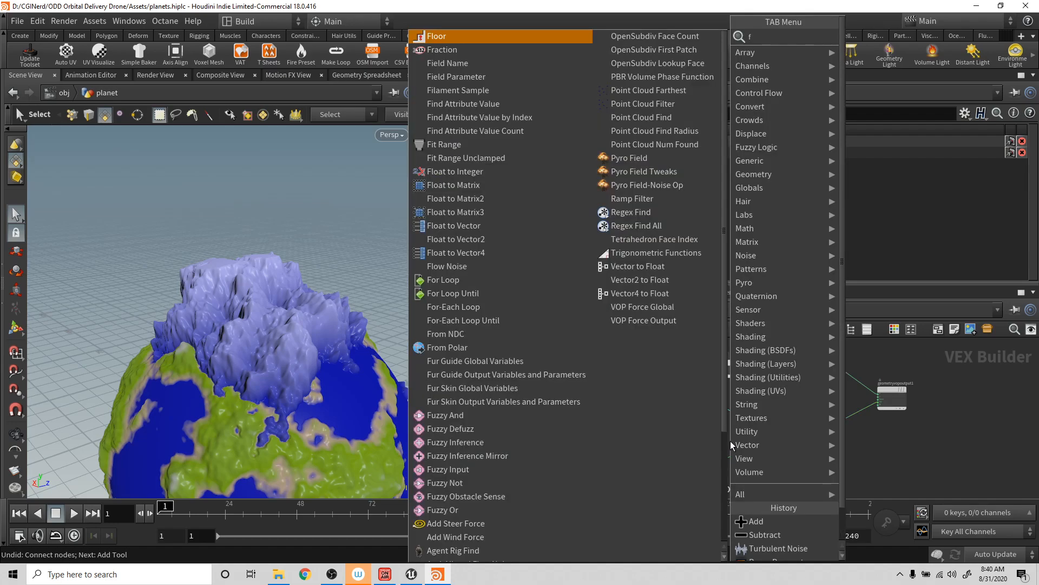
pyautogui.write('it')
pyautogui.press('Return')
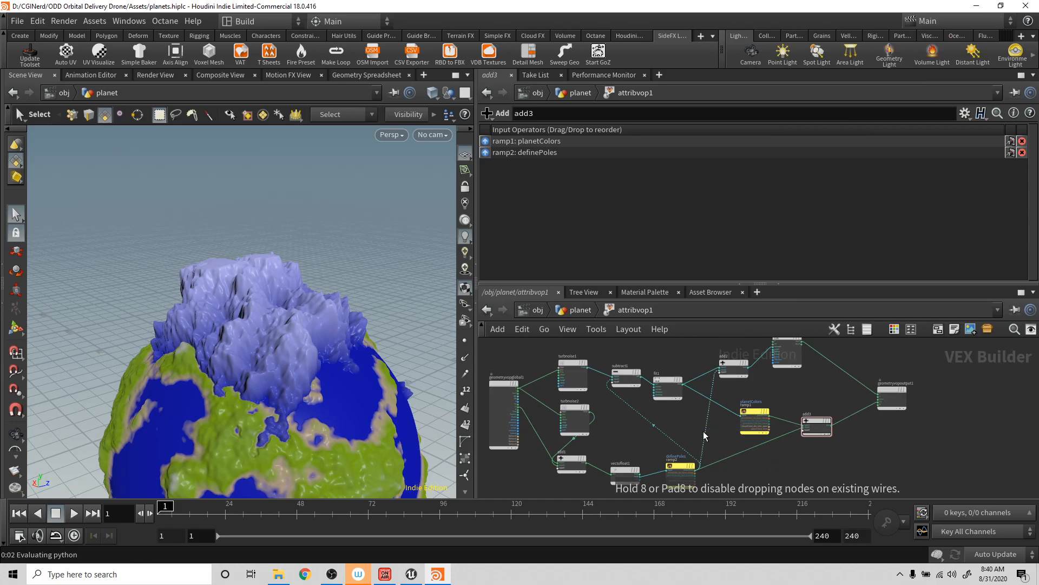
pyautogui.click(716, 435)
pyautogui.hotkey('ctrl', 'z')
pyautogui.moveTo(713, 429); pyautogui.dragTo(711, 422)
pyautogui.keyDown('alt'); pyautogui.moveTo(327, 355); pyautogui.dragTo(374, 370); pyautogui.keyUp('alt')
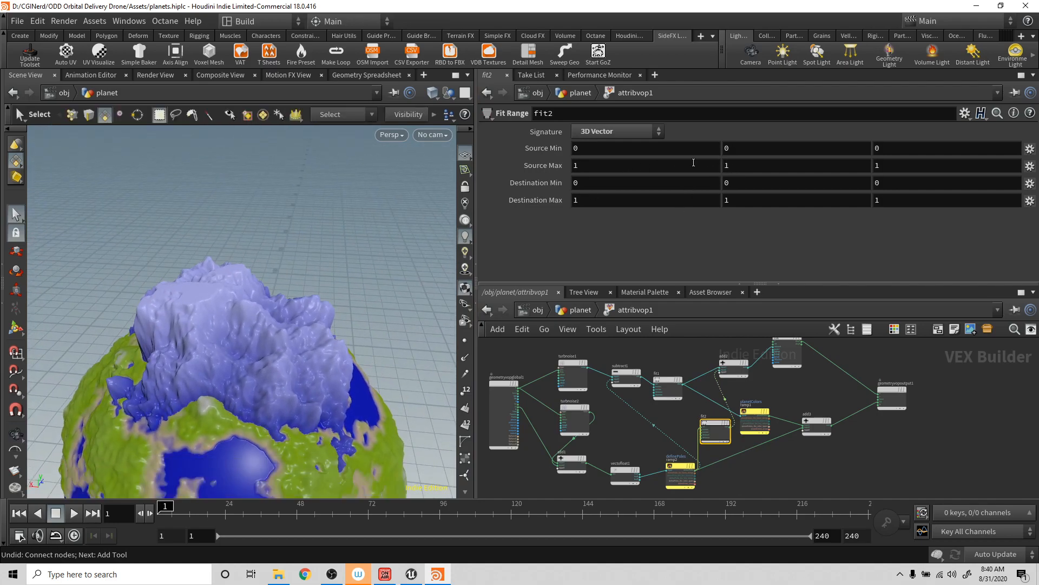
# - Try a Source Max of 2 and a Source Min of 0.5 on fit2, then undo the Source Min change
pyautogui.middleClick(549, 165)
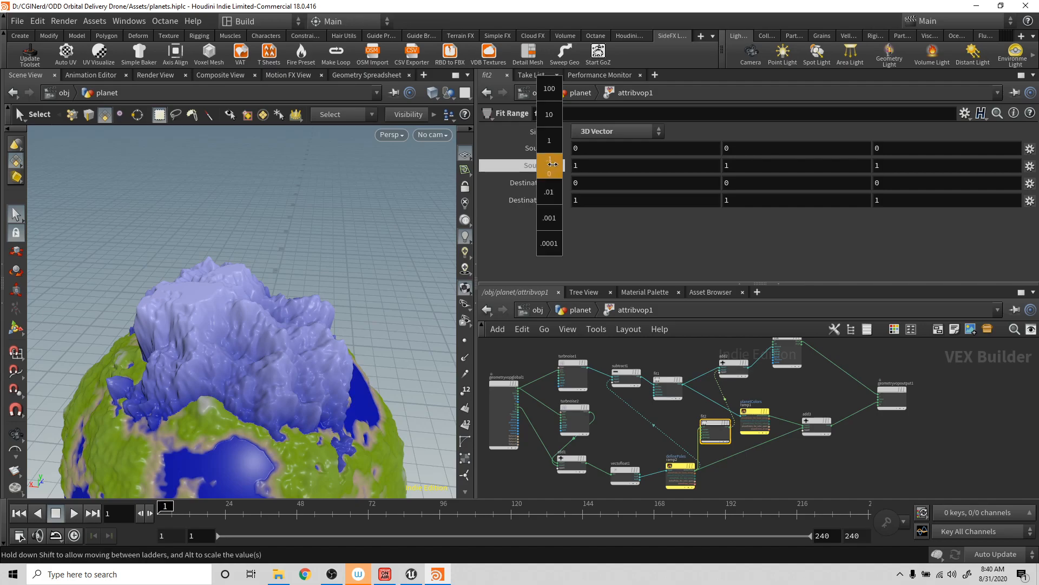
pyautogui.moveTo(573, 164); pyautogui.dragTo(634, 168, button='middle')
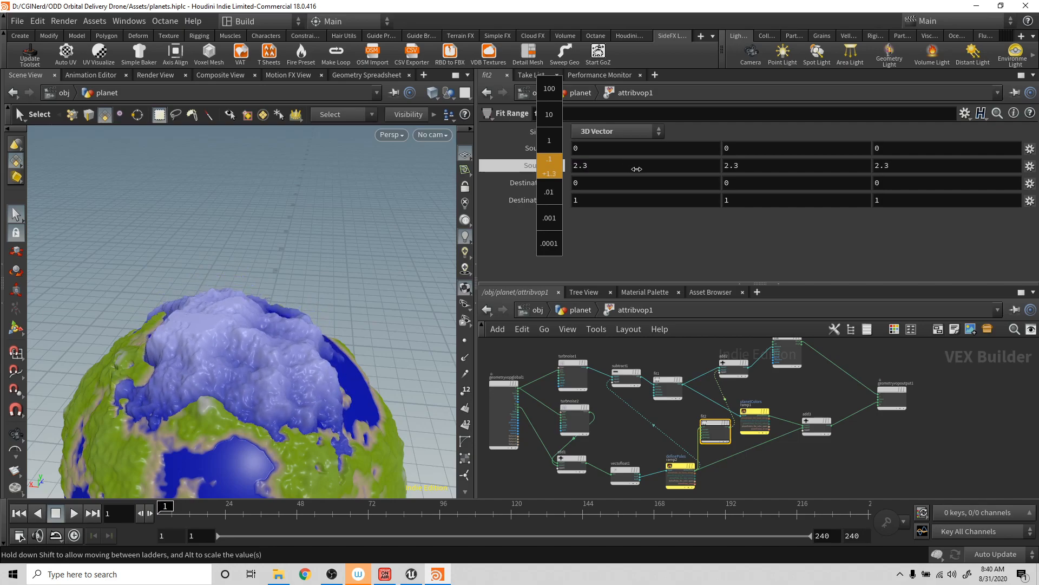
pyautogui.moveTo(646, 169)
pyautogui.mouseDown(button='middle')
pyautogui.moveTo(669, 167)
pyautogui.moveTo(658, 166)
pyautogui.mouseUp(button='middle')
pyautogui.moveTo(541, 149); pyautogui.dragTo(577, 168, button='middle')
pyautogui.hotkey('ctrl', 'z')
pyautogui.hotkey('ctrl', 'z')
pyautogui.hotkey('ctrl', 'z')
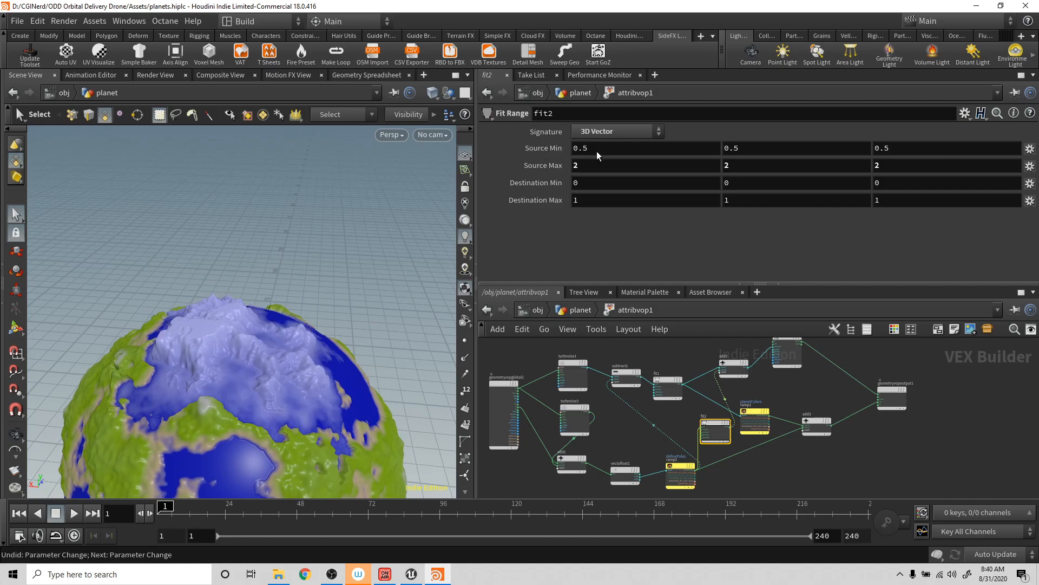
pyautogui.hotkey('ctrl', 'z')
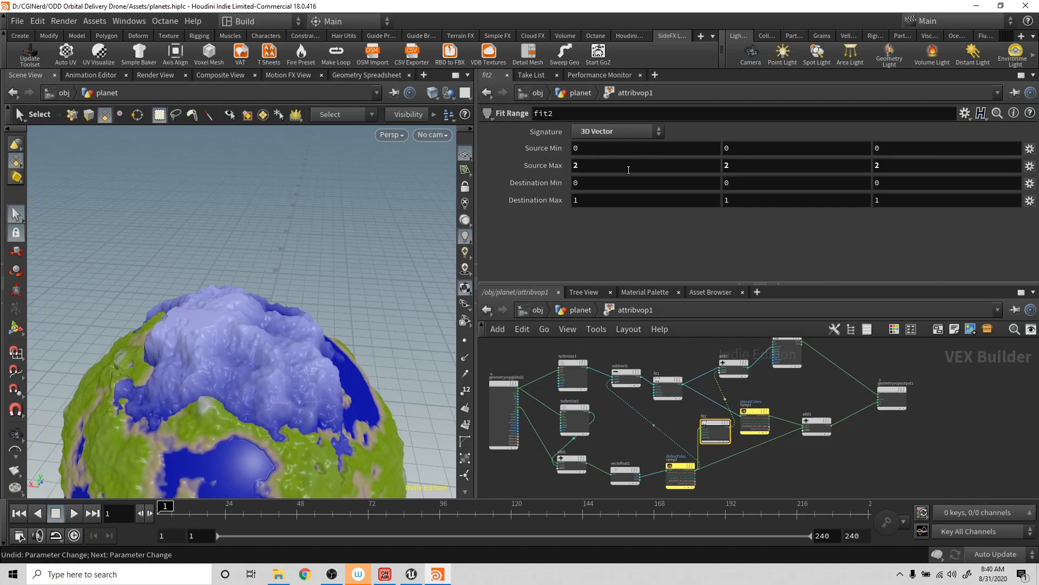
# - Set fit2's Source Max to 5 on all three components and inspect the flattened pole
pyautogui.keyDown('alt'); pyautogui.moveTo(359, 224); pyautogui.dragTo(387, 279); pyautogui.keyUp('alt')
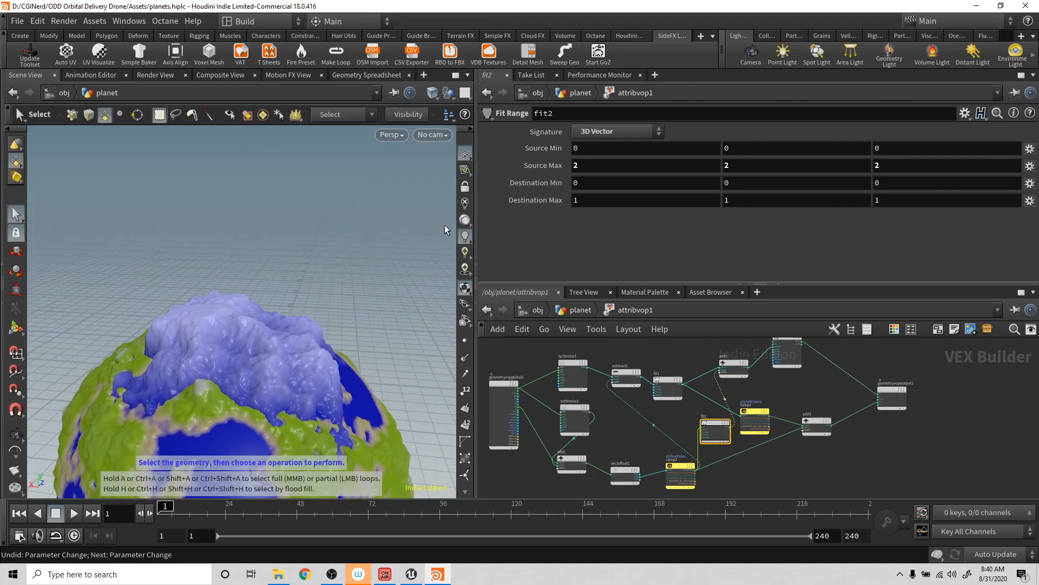
pyautogui.middleClick(542, 165)
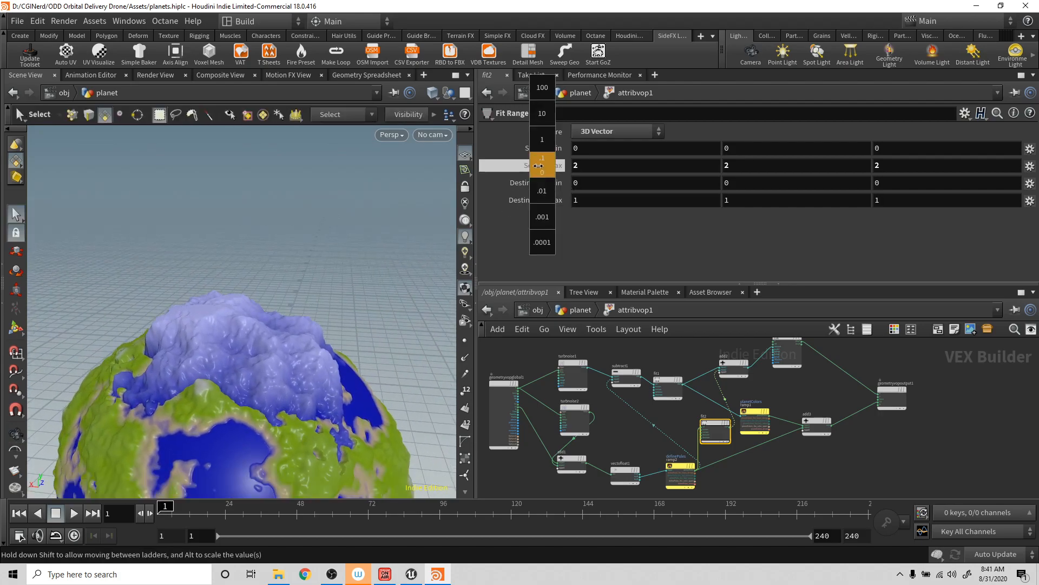
pyautogui.moveTo(524, 168); pyautogui.dragTo(499, 171, button='middle')
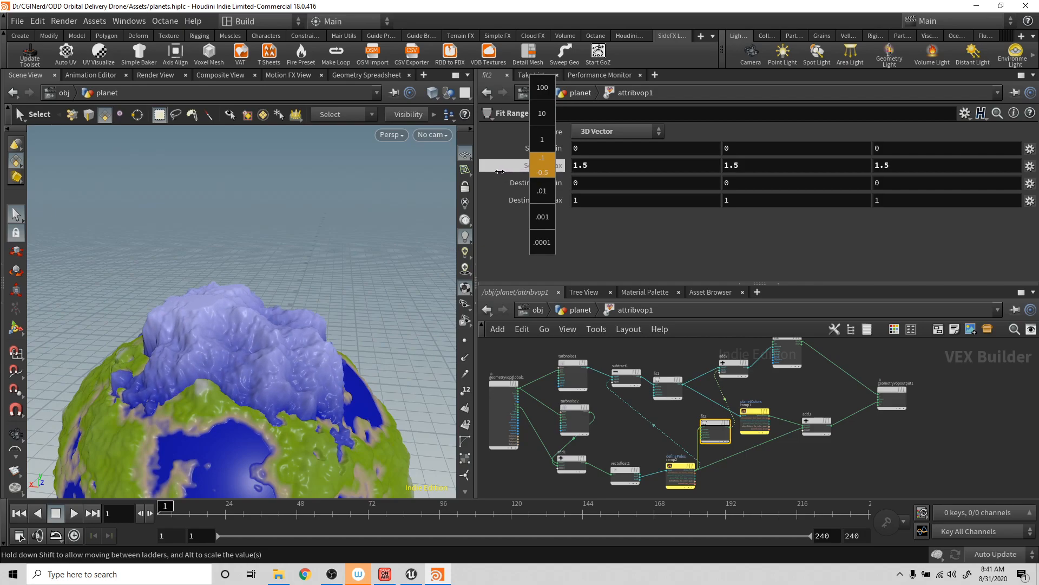
pyautogui.moveTo(563, 167); pyautogui.dragTo(729, 175, button='middle')
pyautogui.keyDown('alt'); pyautogui.moveTo(358, 227); pyautogui.dragTo(310, 317); pyautogui.keyUp('alt')
pyautogui.scroll(5, 325, 304)
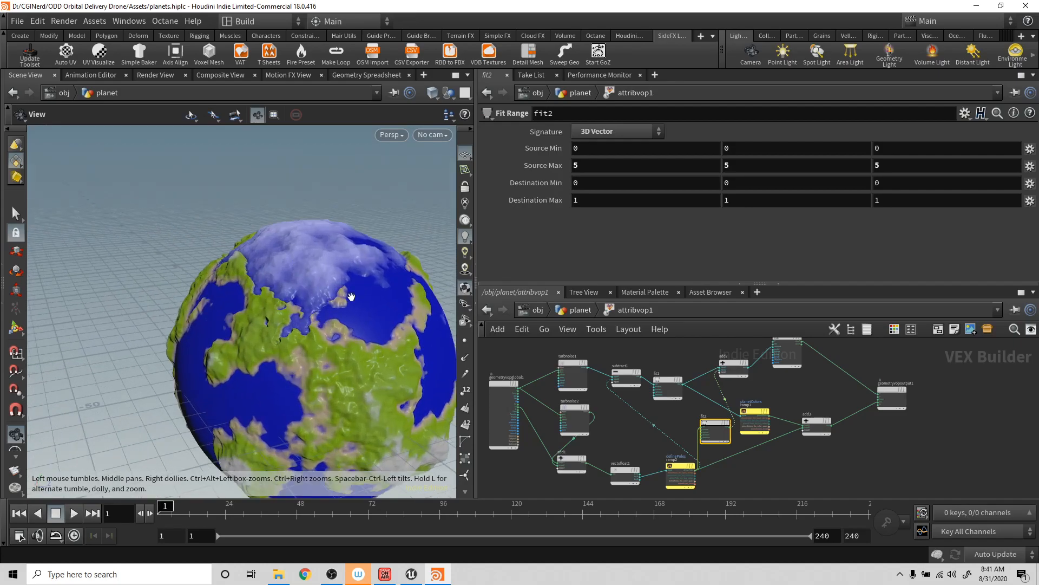
pyautogui.press('s')
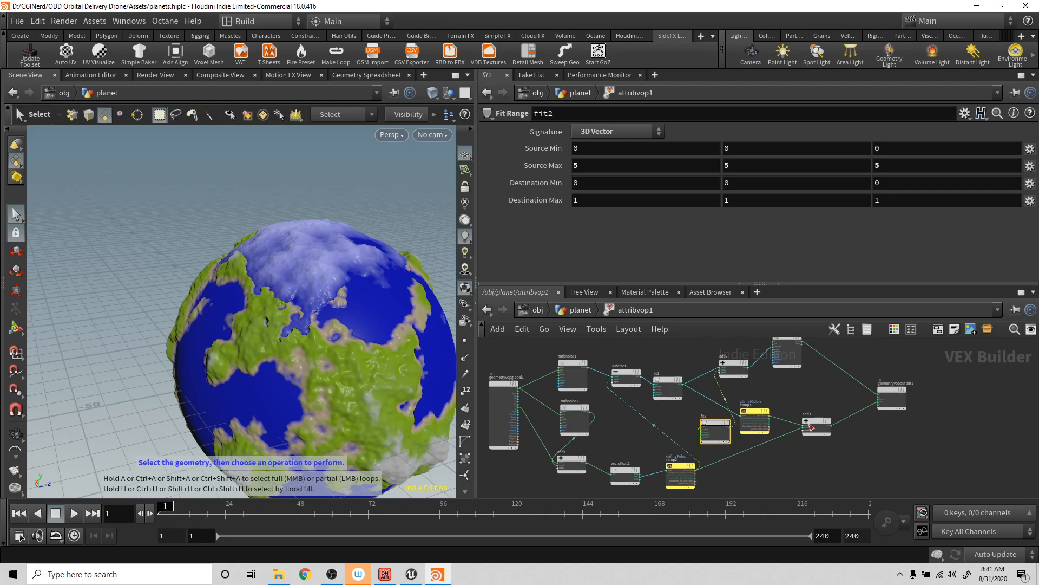
# - Shift add3 aside to make room and insert a Fit Range node on the wire between ramp2 and add3
pyautogui.moveTo(816, 421); pyautogui.dragTo(836, 420)
pyautogui.write('f')
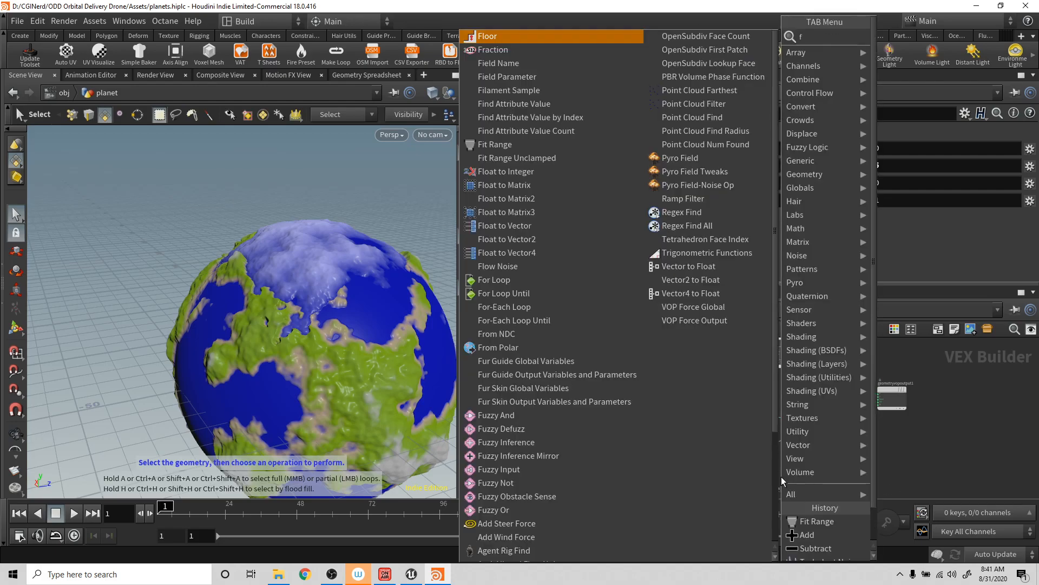
pyautogui.write('it')
pyautogui.press('Return')
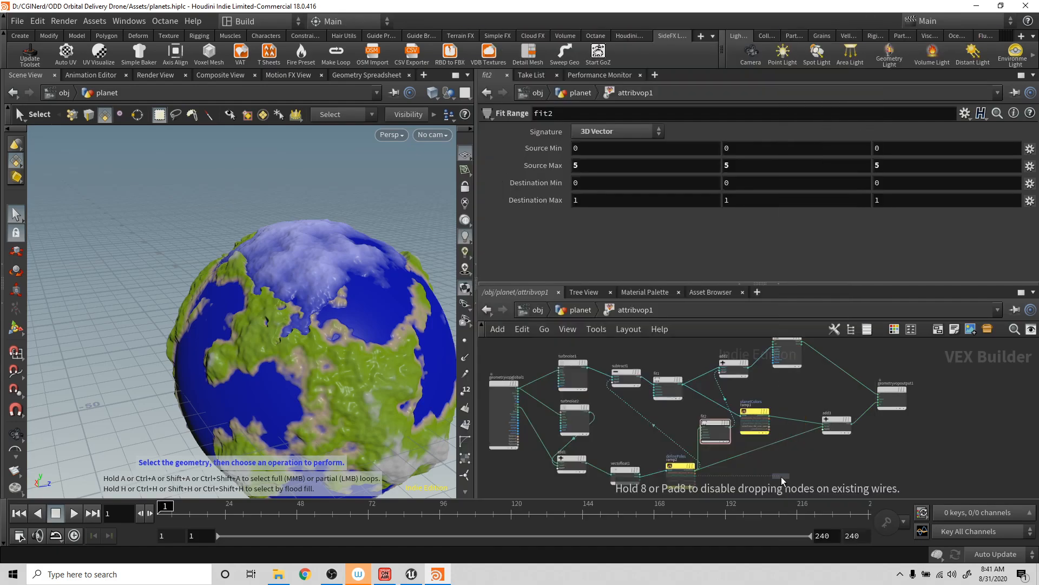
pyautogui.click(766, 448)
# - Set fit3's Source Max to 0.3 on all three components and inspect the ice cap around the planet
pyautogui.moveTo(538, 164)
pyautogui.mouseDown(button='middle')
pyautogui.moveTo(476, 166)
pyautogui.moveTo(495, 167)
pyautogui.mouseUp(button='middle')
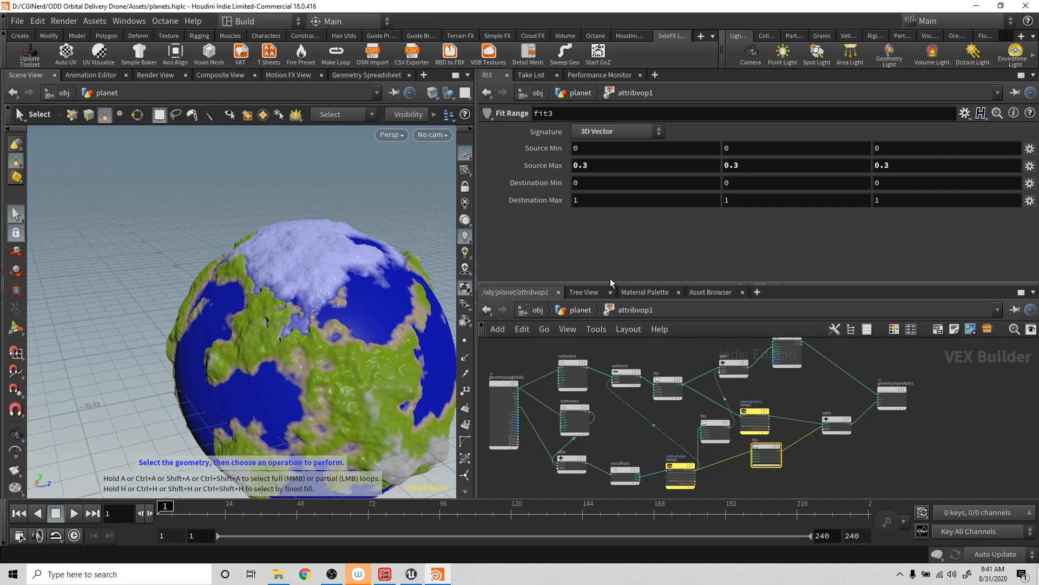
pyautogui.press('Escape')
pyautogui.moveTo(319, 292); pyautogui.dragTo(349, 372)
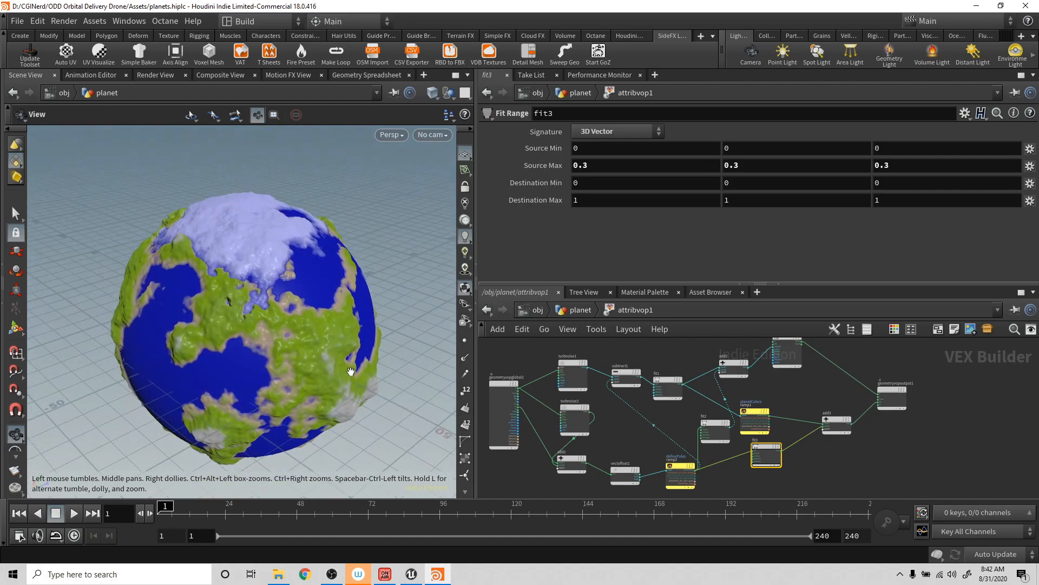
pyautogui.press('s')
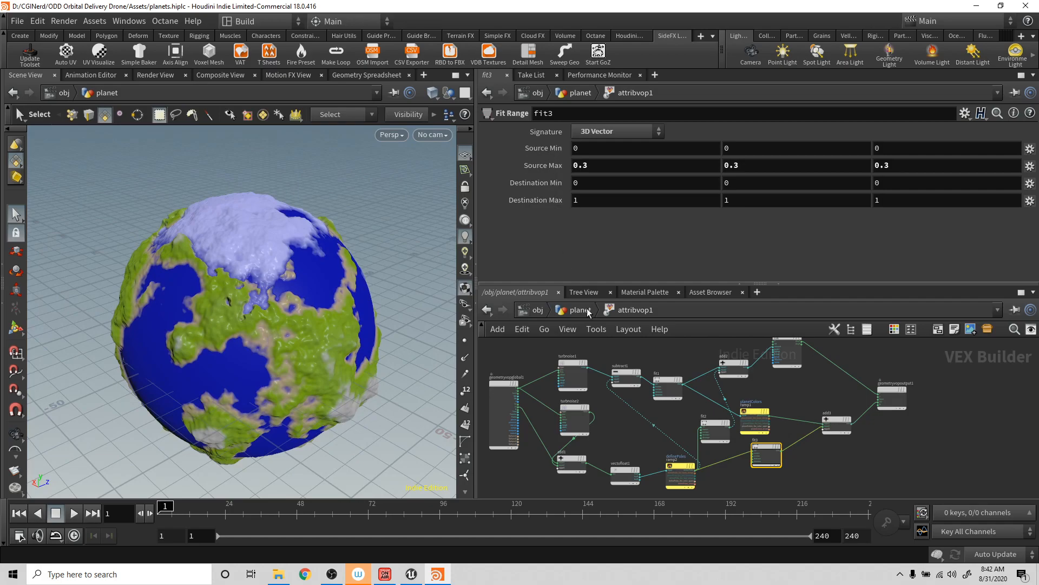
pyautogui.keyDown('alt'); pyautogui.moveTo(298, 304); pyautogui.dragTo(310, 328); pyautogui.keyUp('alt')
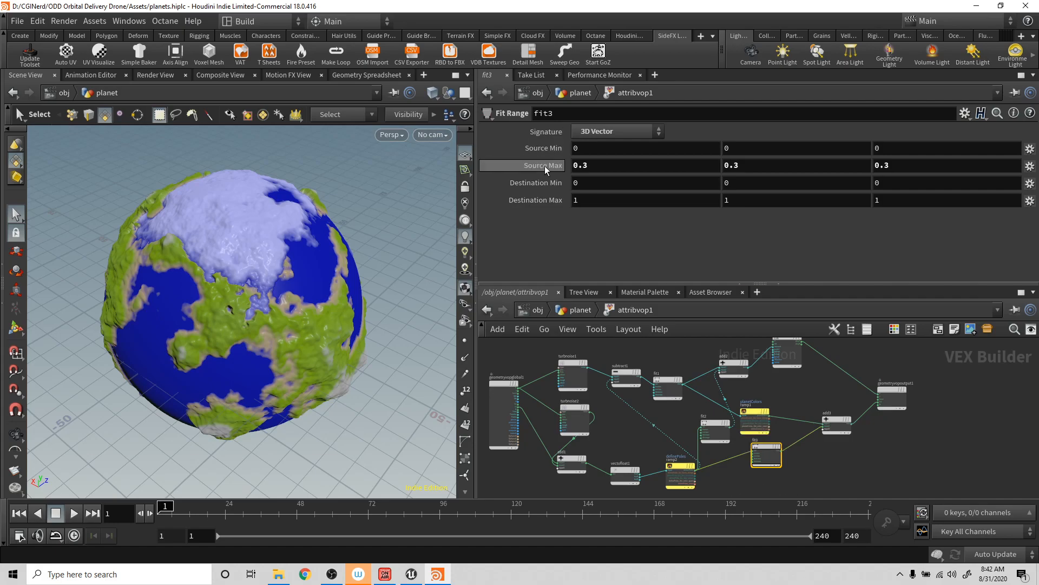
# - Adjust fit3's Source Min to 0.2 on all three components to sharpen the ice cap's edge
pyautogui.moveTo(538, 150); pyautogui.dragTo(556, 179, button='middle')
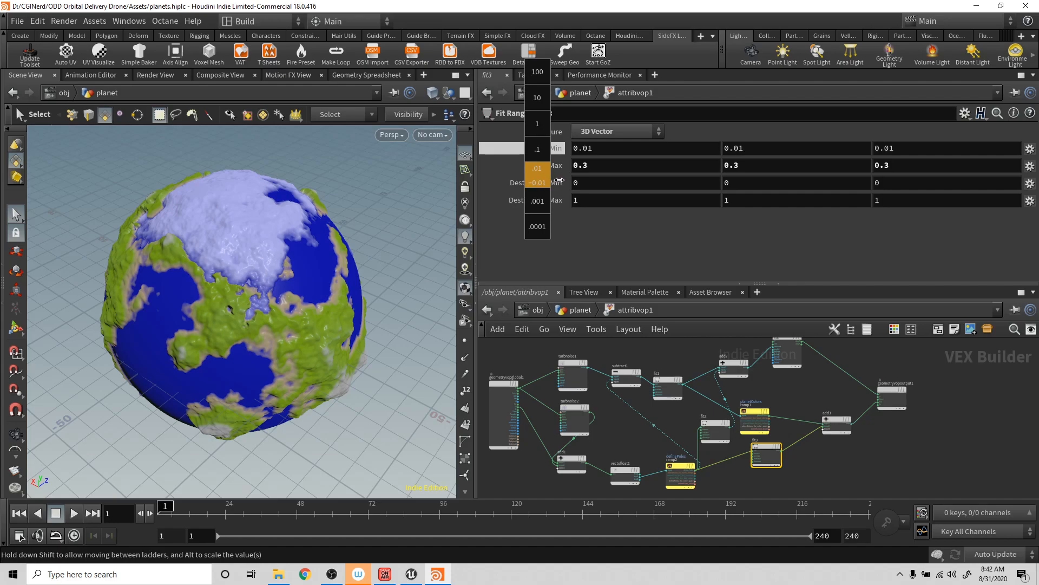
pyautogui.moveTo(575, 183)
pyautogui.mouseDown(button='middle')
pyautogui.moveTo(663, 182)
pyautogui.moveTo(506, 206)
pyautogui.mouseUp(button='middle')
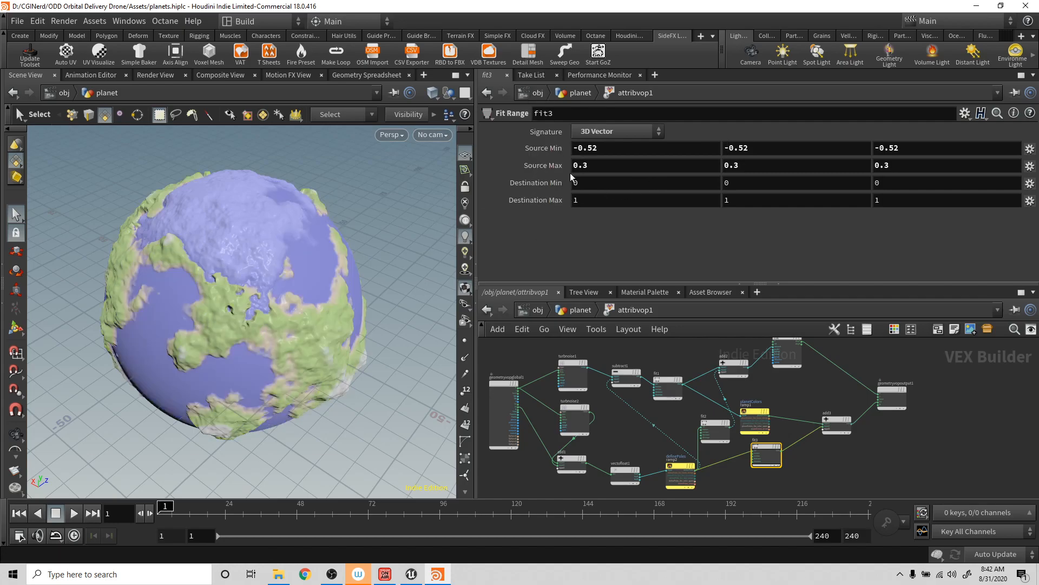
pyautogui.hotkey('ctrl', 'z')
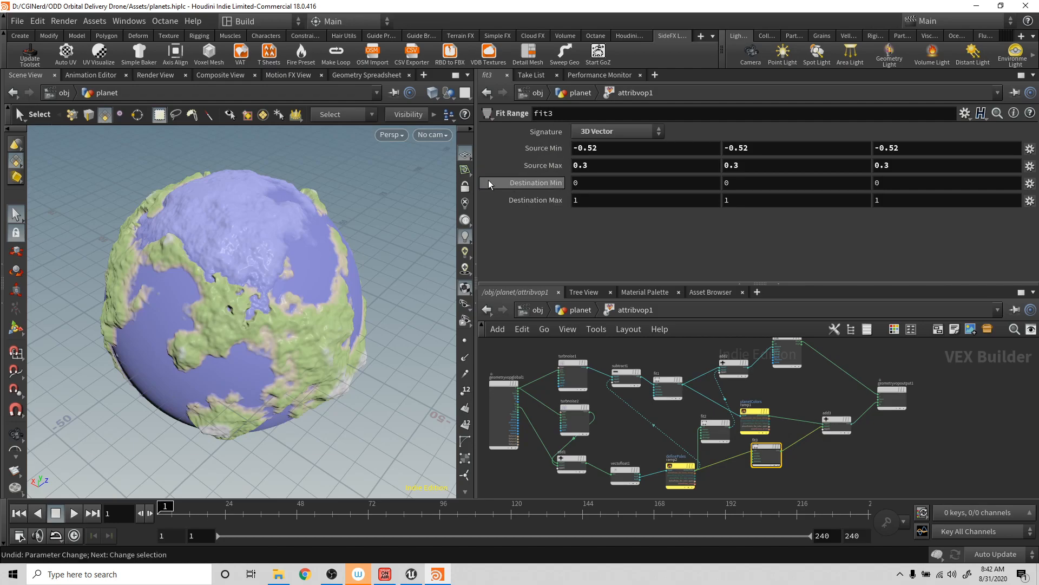
pyautogui.moveTo(540, 149)
pyautogui.mouseDown(button='middle')
pyautogui.moveTo(542, 177)
pyautogui.moveTo(689, 180)
pyautogui.moveTo(670, 180)
pyautogui.mouseUp(button='middle')
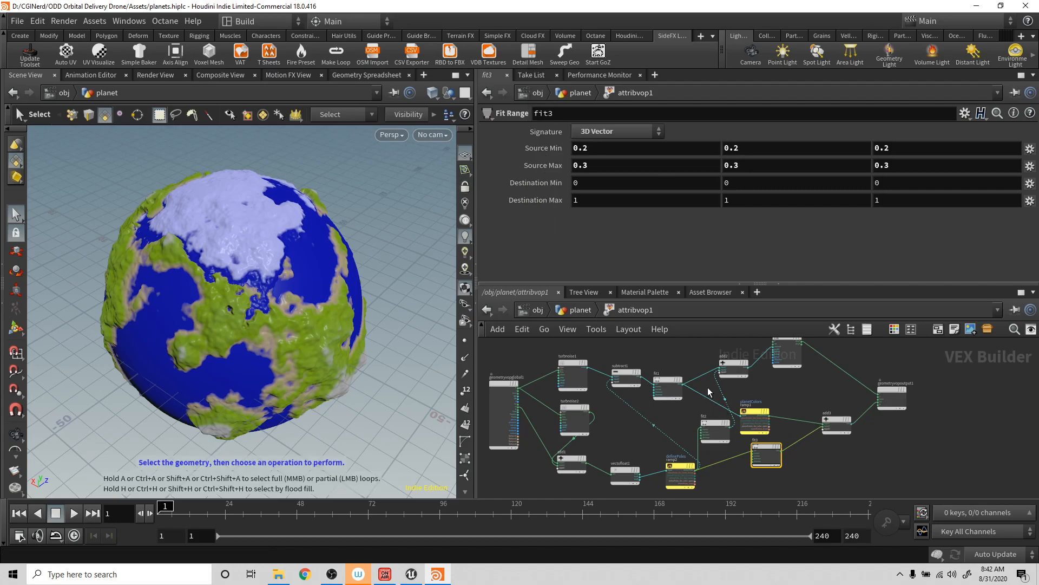
# - Set fit2's Source Min to 0.2 on all three components
pyautogui.click(713, 423)
pyautogui.click(605, 147)
pyautogui.write('.2')
pyautogui.press('Tab')
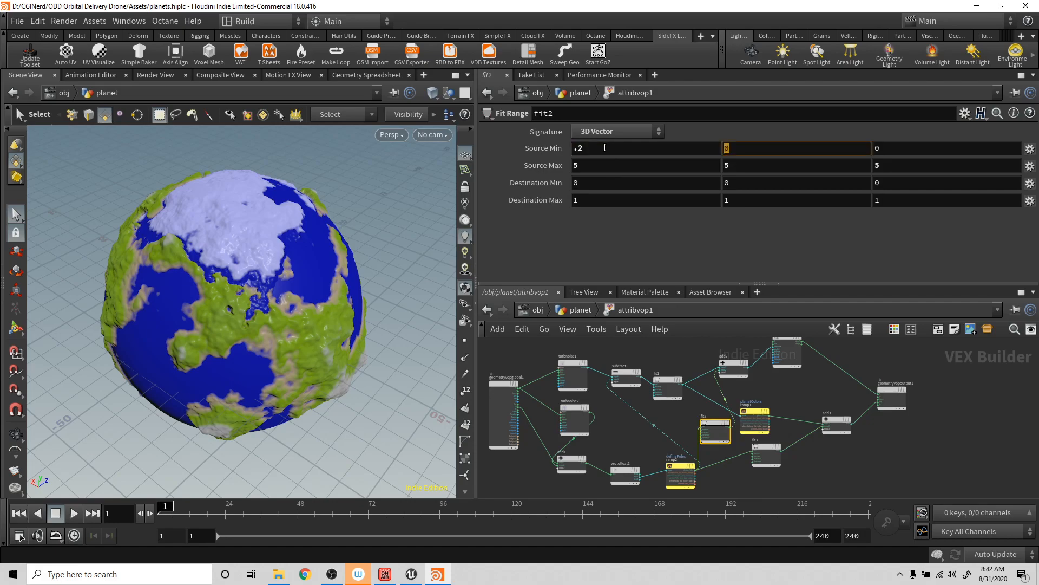
pyautogui.write('.2')
pyautogui.press('Tab')
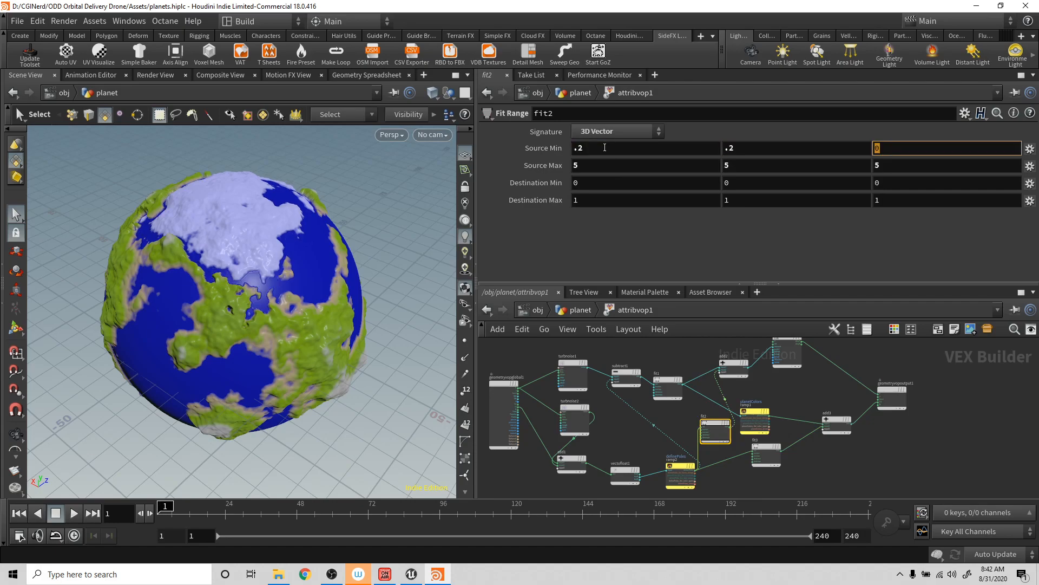
pyautogui.write('.2')
pyautogui.press('Tab')
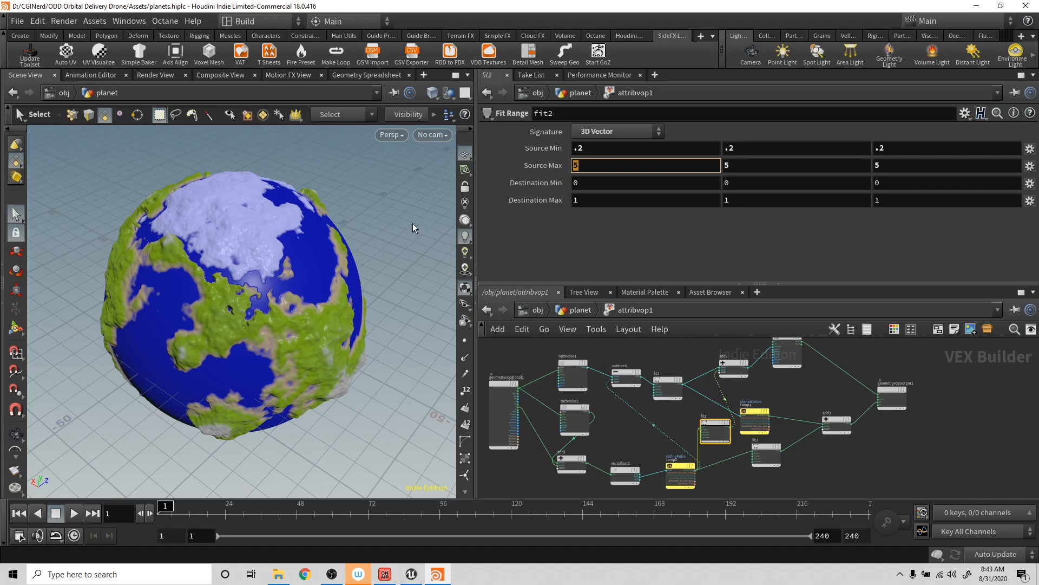
# - Inspect the ice cap and the whole planet from farther out, and save the scene
pyautogui.moveTo(250, 233); pyautogui.dragTo(186, 196)
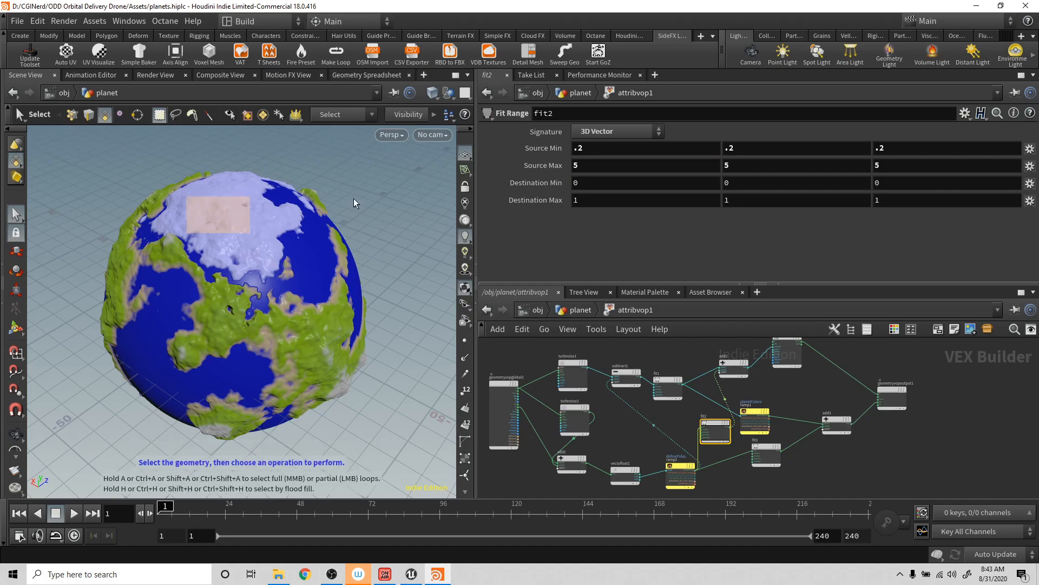
pyautogui.click(369, 188)
pyautogui.keyDown('alt'); pyautogui.moveTo(283, 264); pyautogui.dragTo(186, 281); pyautogui.keyUp('alt')
pyautogui.moveTo(137, 163); pyautogui.dragTo(180, 194)
pyautogui.moveTo(267, 239); pyautogui.dragTo(199, 208)
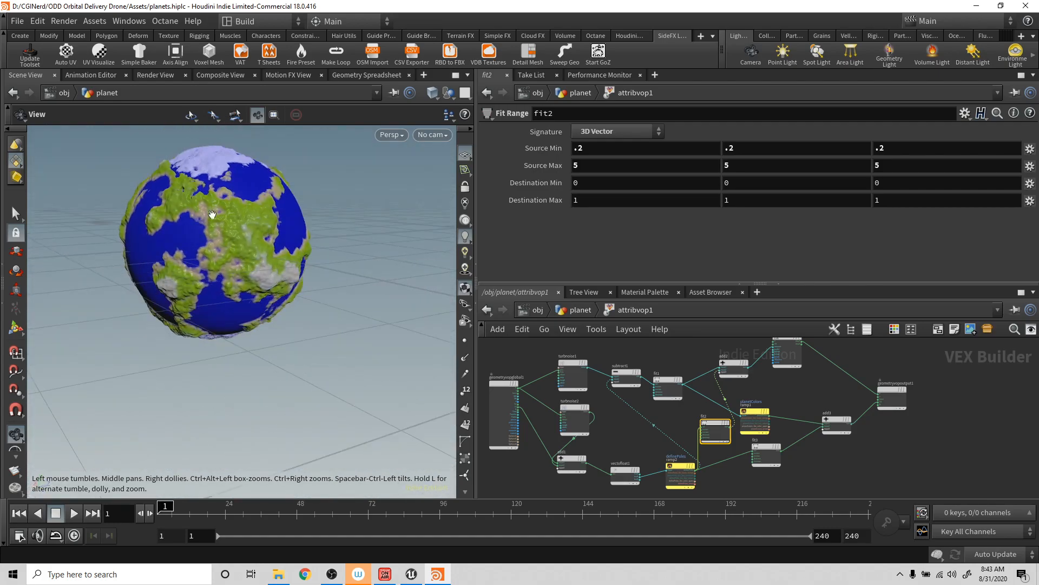
pyautogui.press('s')
pyautogui.hotkey('ctrl', 's')
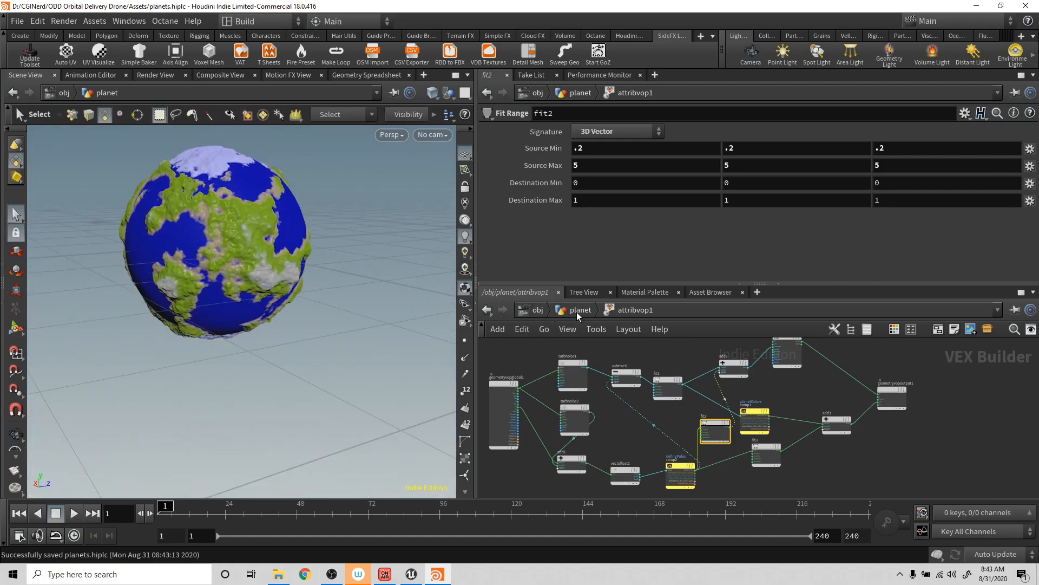
# - Return to the planet geometry network and bring the low-poly and high-poly branches into view while checking the planet from a distance
pyautogui.click(579, 311)
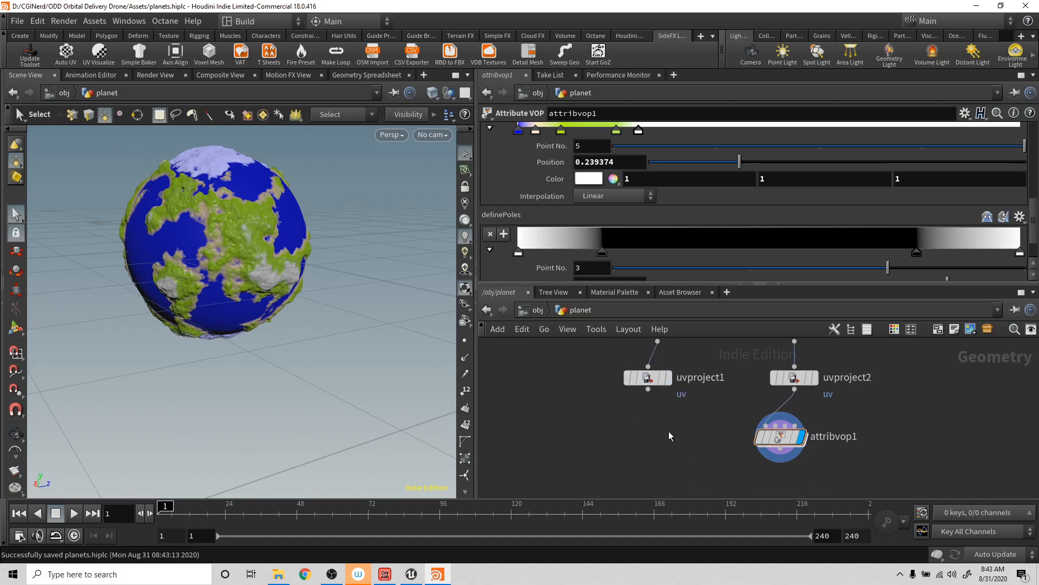
pyautogui.press('Escape')
pyautogui.moveTo(390, 309); pyautogui.dragTo(274, 254)
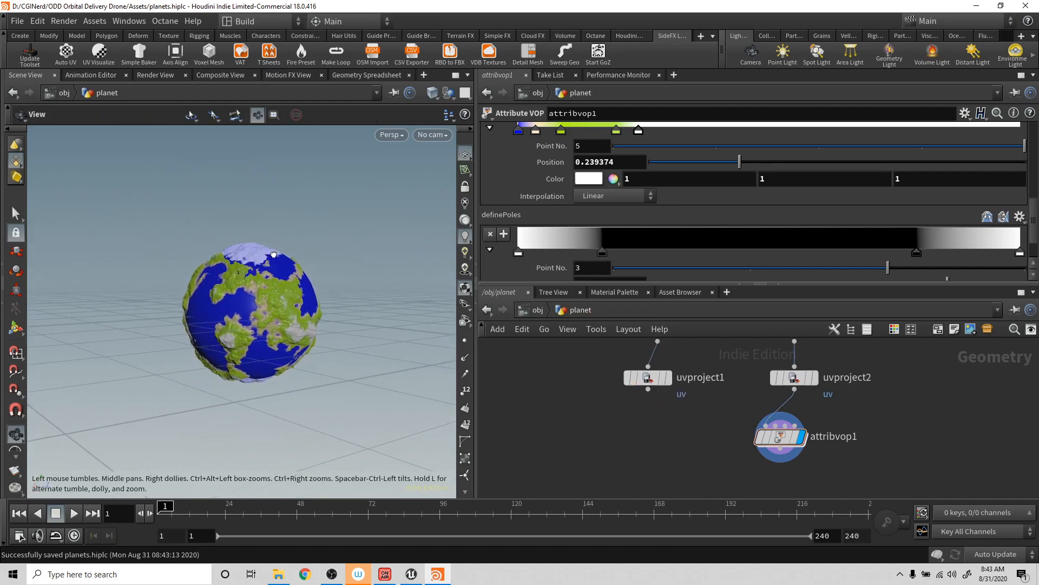
pyautogui.press('s')
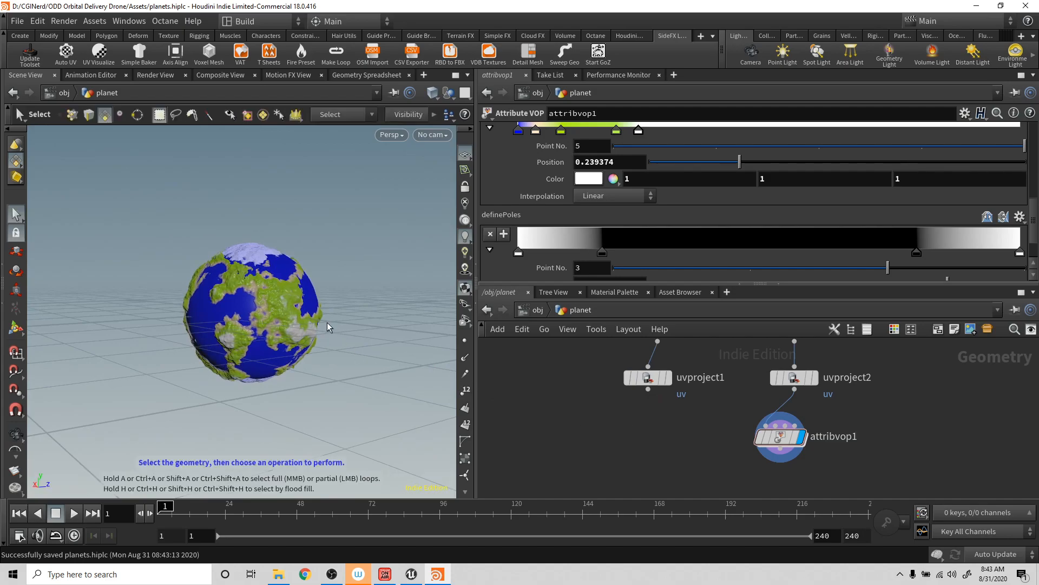
pyautogui.press('Escape')
pyautogui.moveTo(343, 299)
pyautogui.mouseDown()
pyautogui.moveTo(339, 352)
pyautogui.moveTo(343, 294)
pyautogui.moveTo(344, 313)
pyautogui.mouseUp()
pyautogui.press('s')
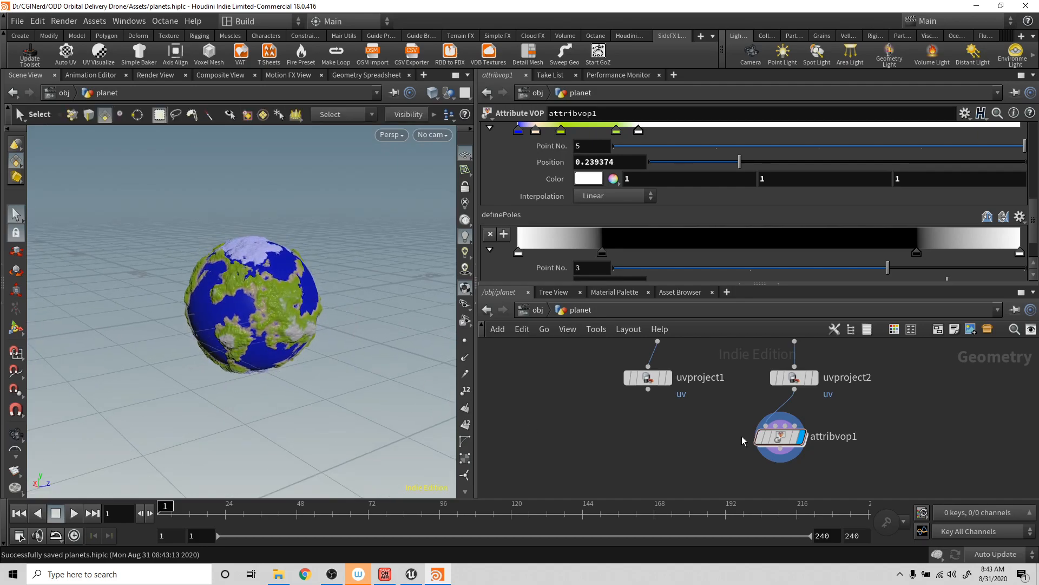
pyautogui.scroll(-3, 704, 436)
pyautogui.moveTo(690, 429); pyautogui.dragTo(632, 414, button='middle')
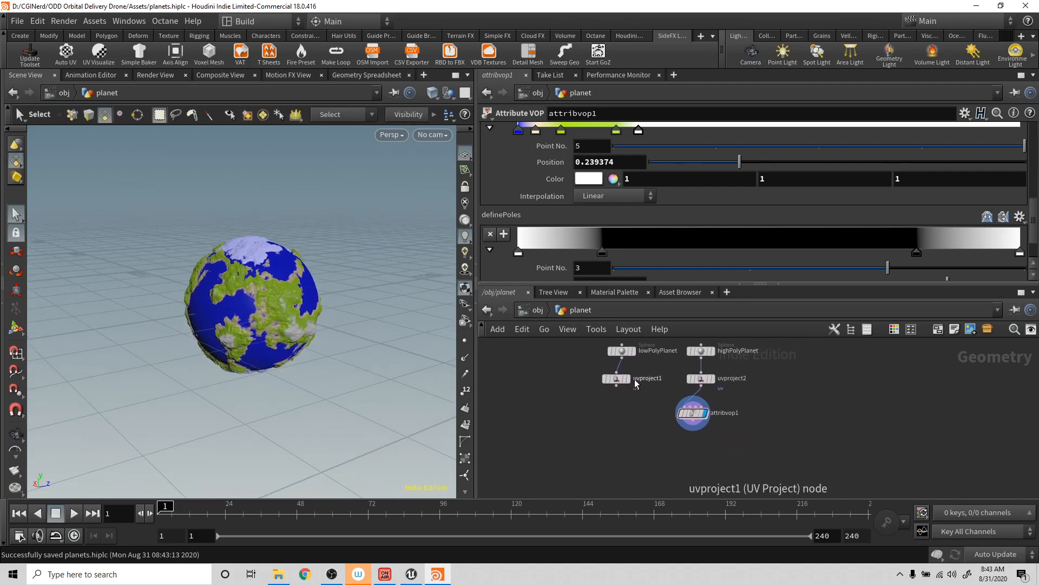
# - Display the low-poly planet's uvproject1 node in the viewport
pyautogui.click(616, 387)
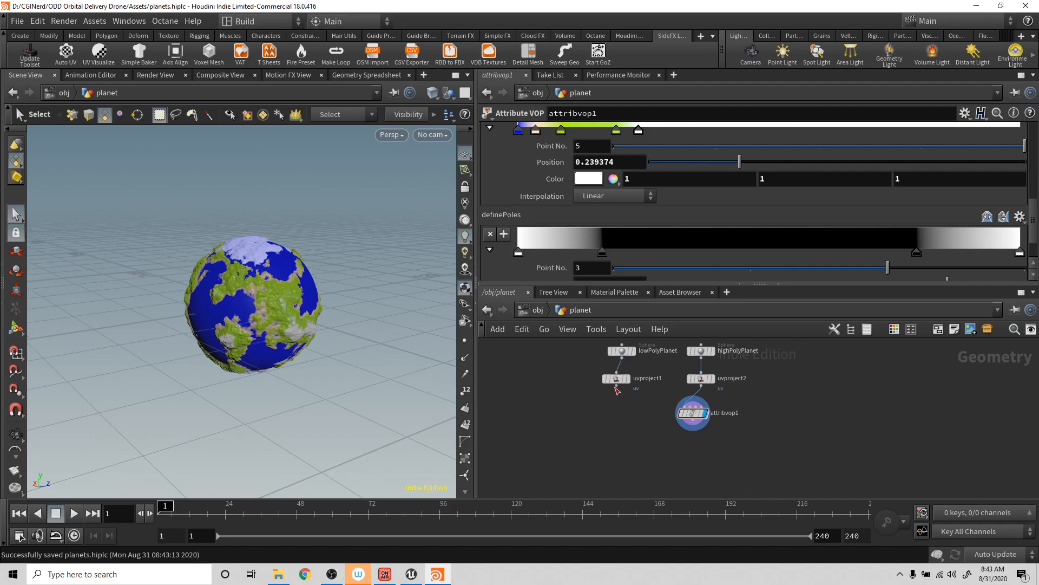
pyautogui.click(614, 408)
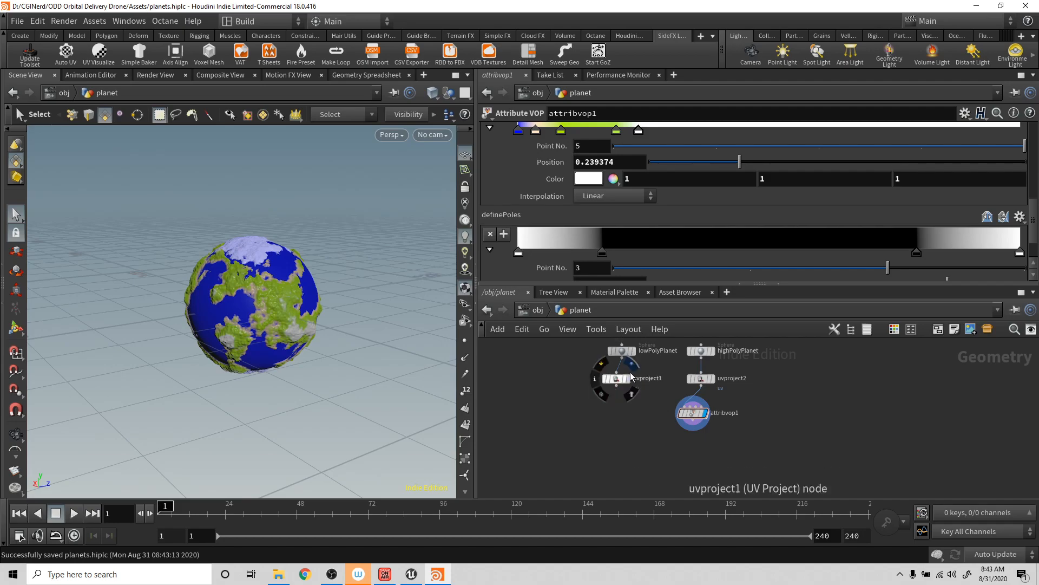
pyautogui.click(629, 378)
# - Add a Labs Quick Material node after uvproject1 and display it
pyautogui.click(617, 388)
pyautogui.press('Tab')
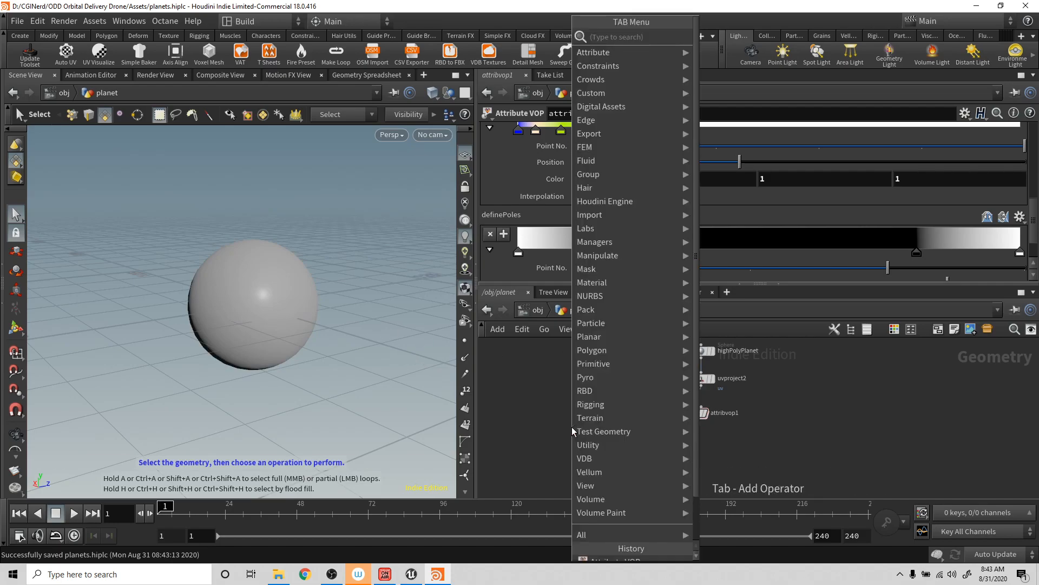
pyautogui.write('m')
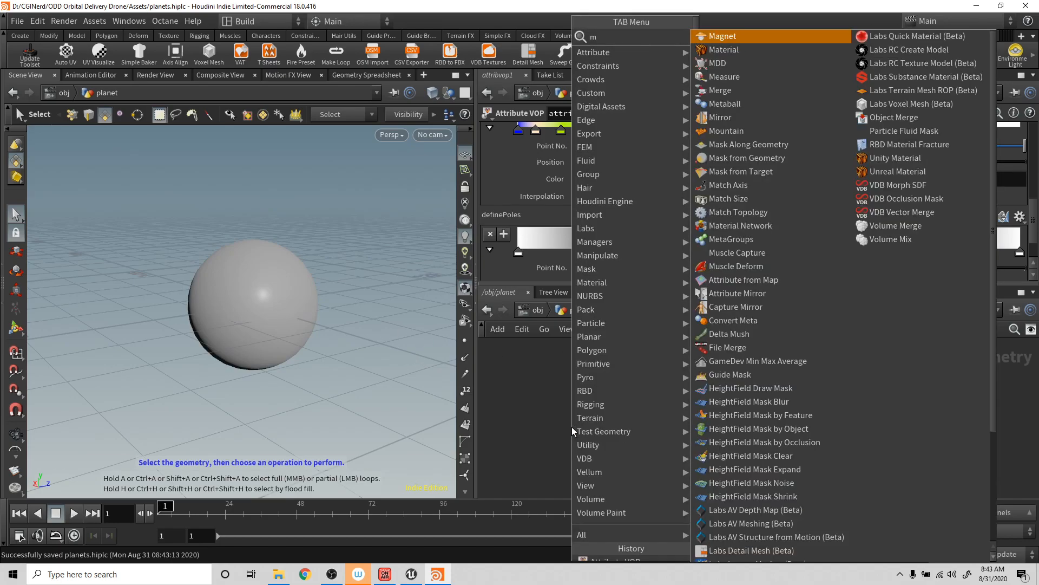
pyautogui.write('ater')
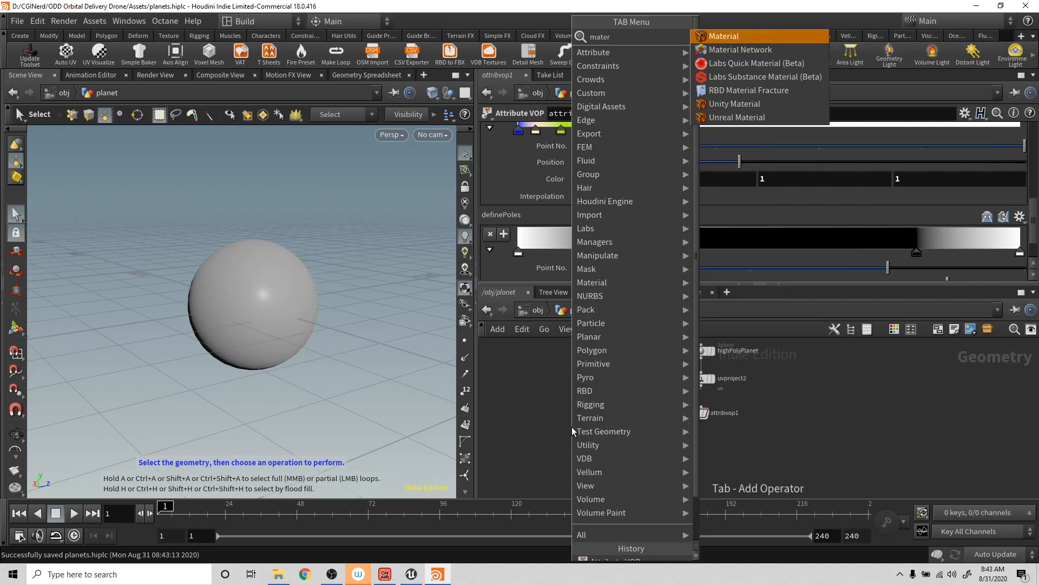
pyautogui.press('Down')
pyautogui.press('Down')
pyautogui.press('Down')
pyautogui.press('Up')
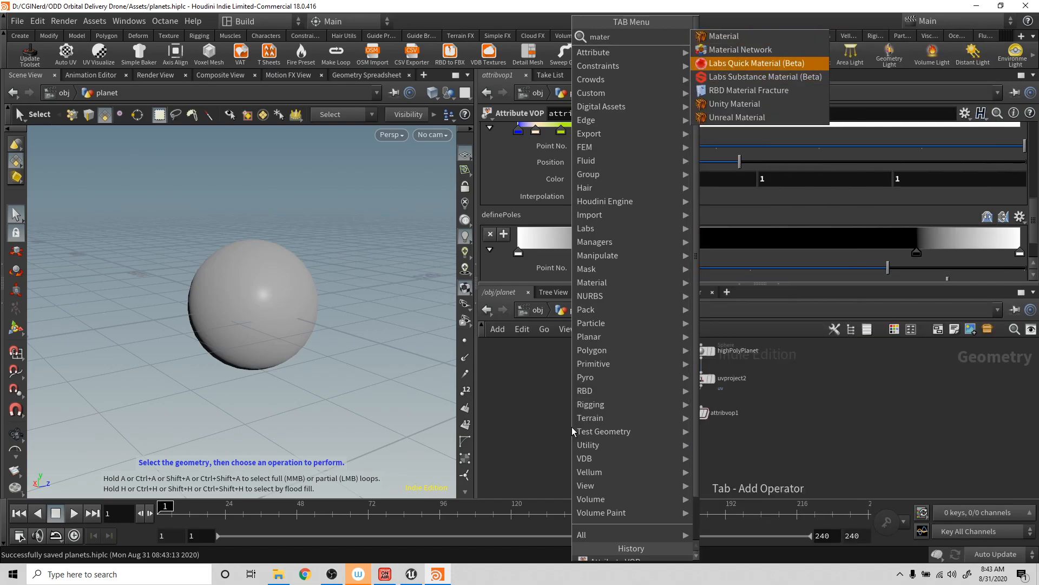
pyautogui.press('Return')
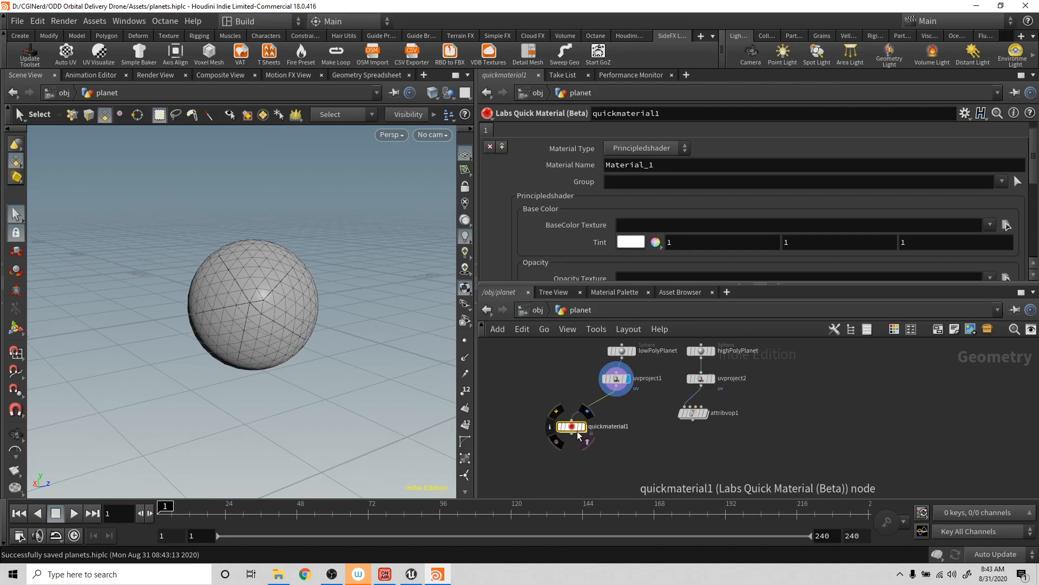
pyautogui.click(577, 431)
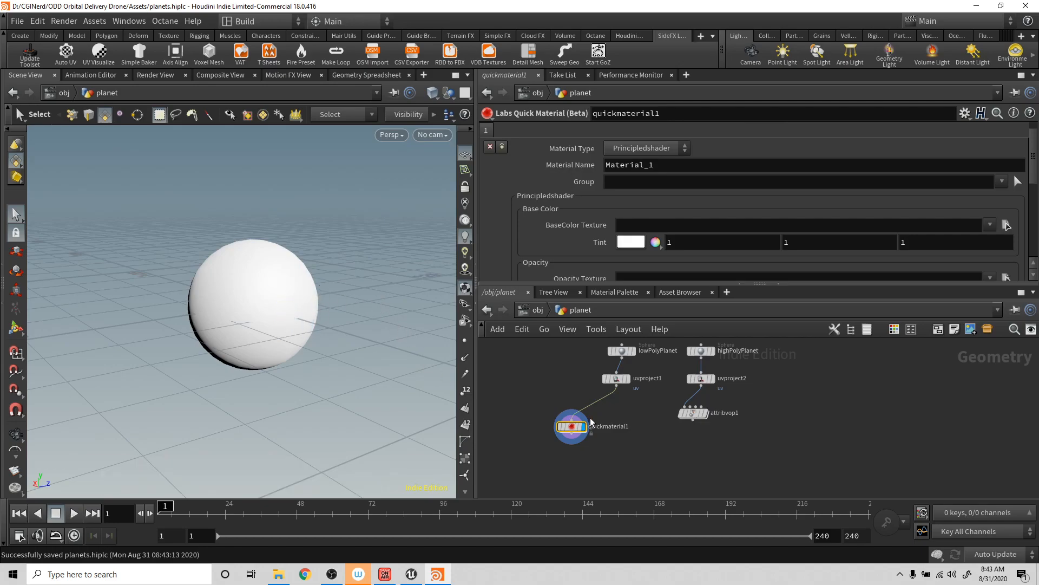
# - Try to add a Labs Maps Baker node on uvproject1's output and dismiss the error dialog
pyautogui.click(618, 387)
pyautogui.press('Tab')
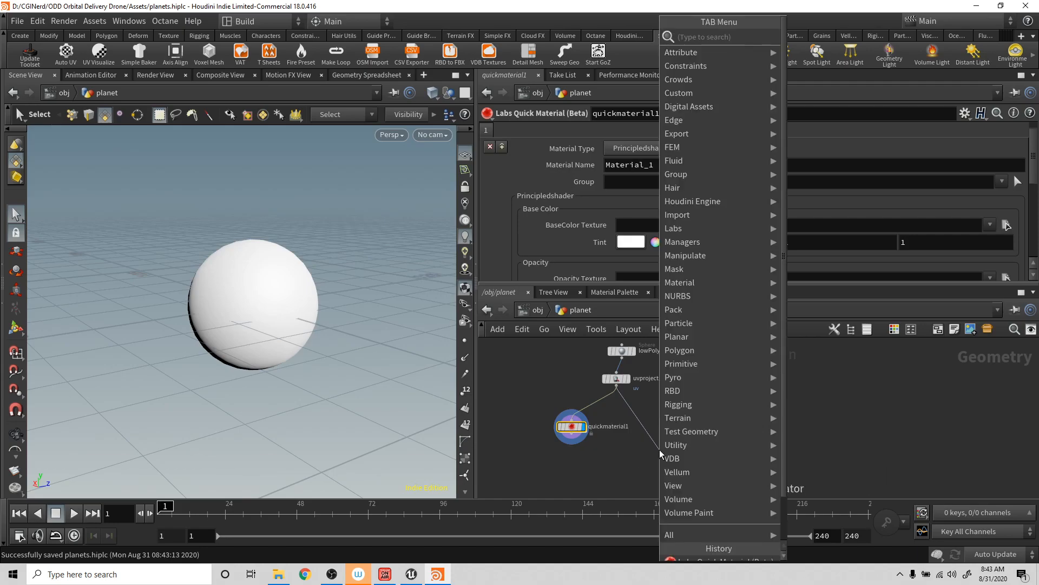
pyautogui.write('ma')
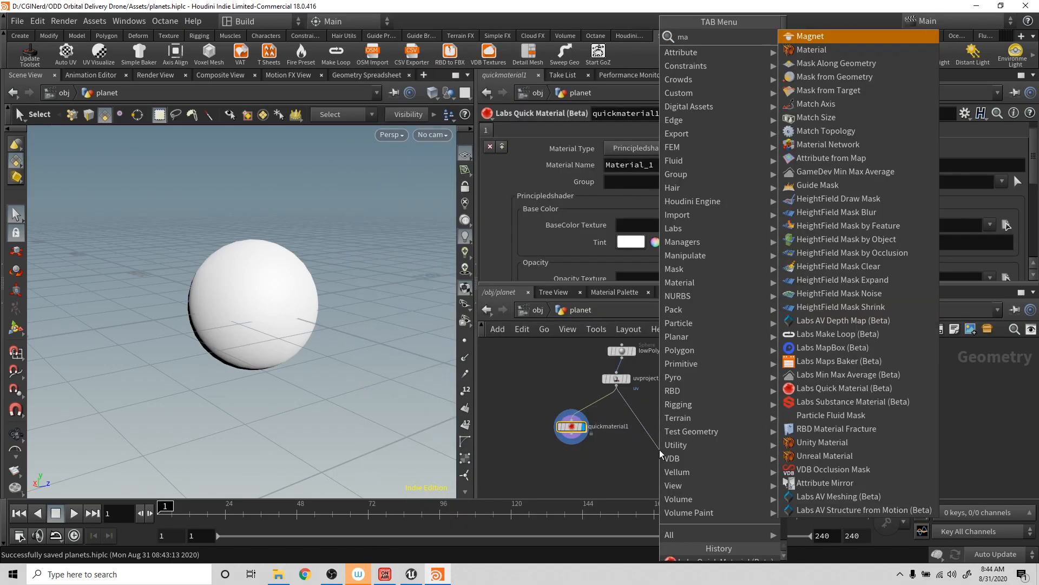
pyautogui.write('pa')
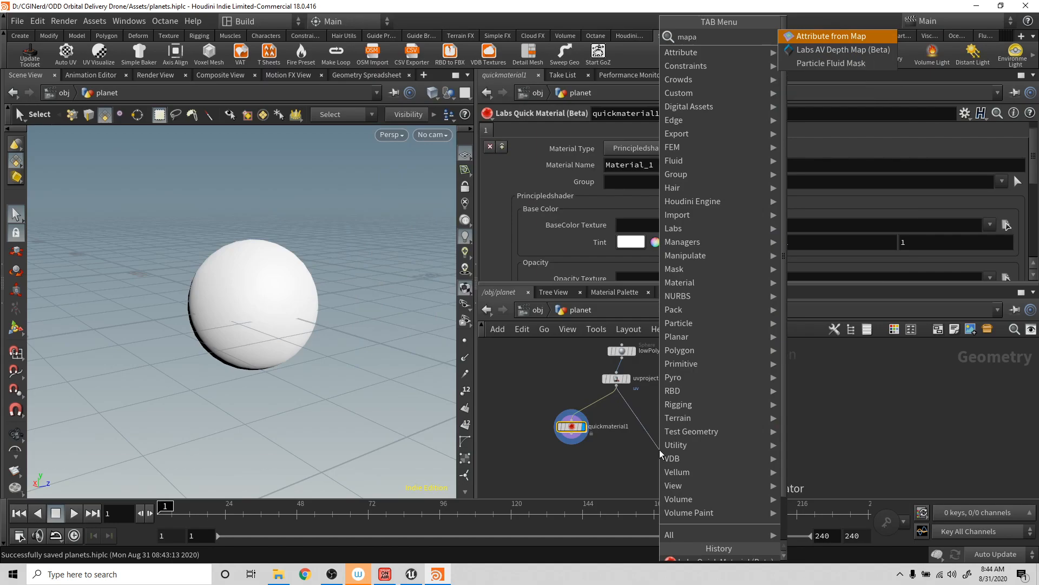
pyautogui.press('BackSpace')
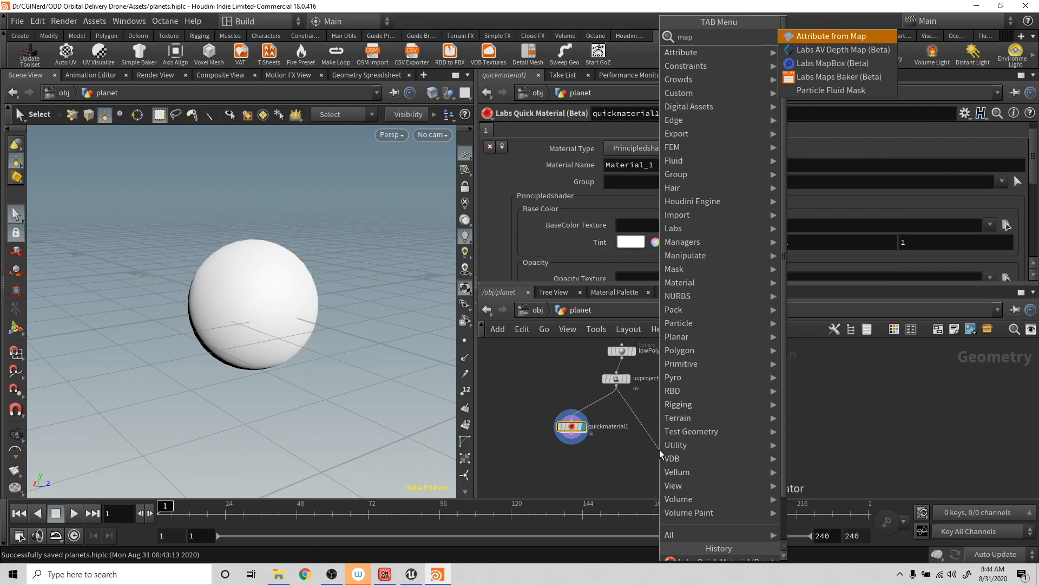
pyautogui.press('Down')
pyautogui.press('Down')
pyautogui.press('Down')
pyautogui.press('Return')
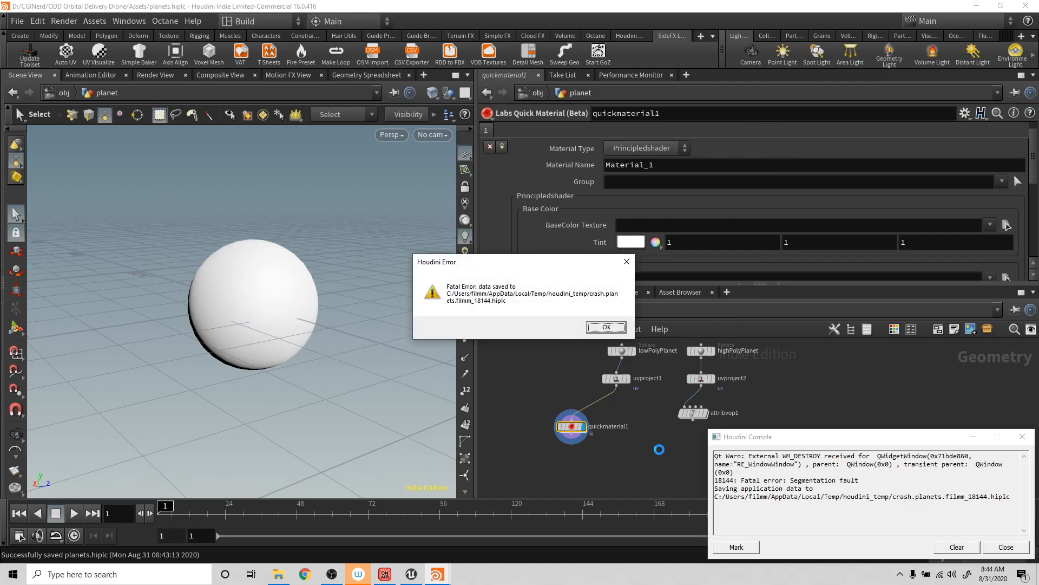
pyautogui.click(606, 327)
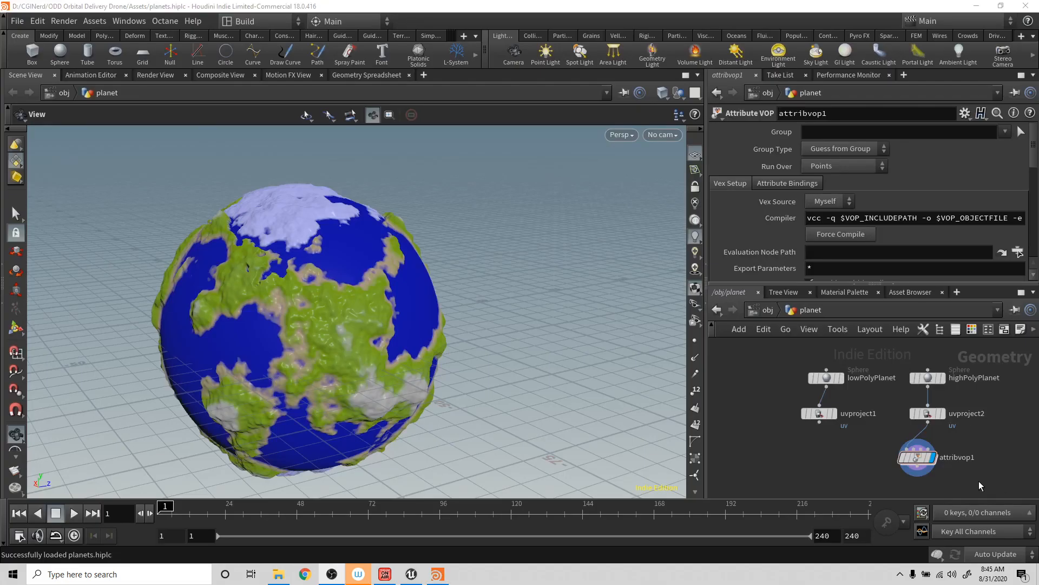
pyautogui.moveTo(835, 441)
pyautogui.mouseDown(button='middle')
pyautogui.moveTo(826, 396)
pyautogui.moveTo(827, 428)
pyautogui.mouseUp(button='middle')
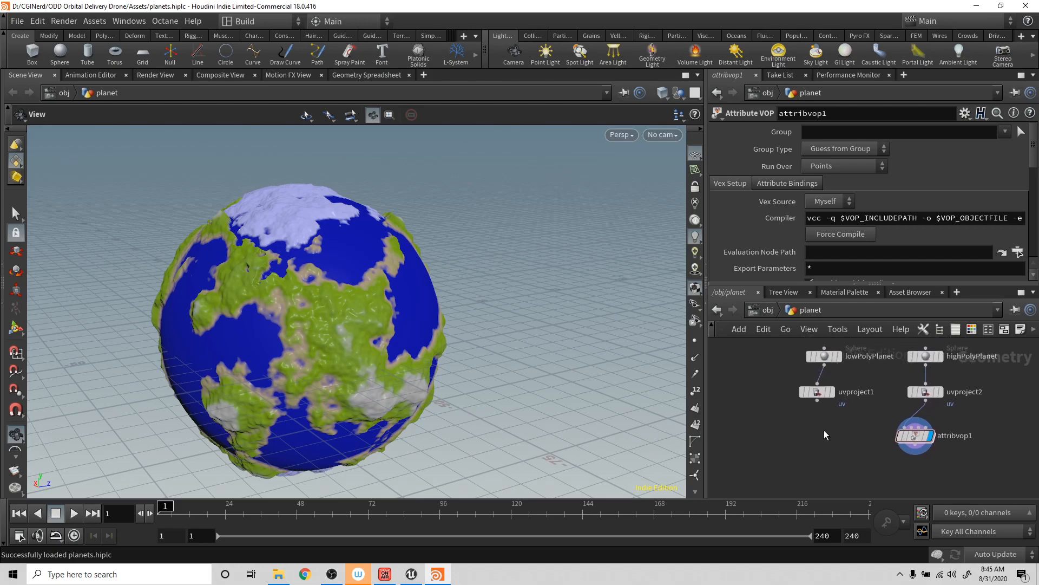
pyautogui.moveTo(476, 361); pyautogui.dragTo(673, 411)
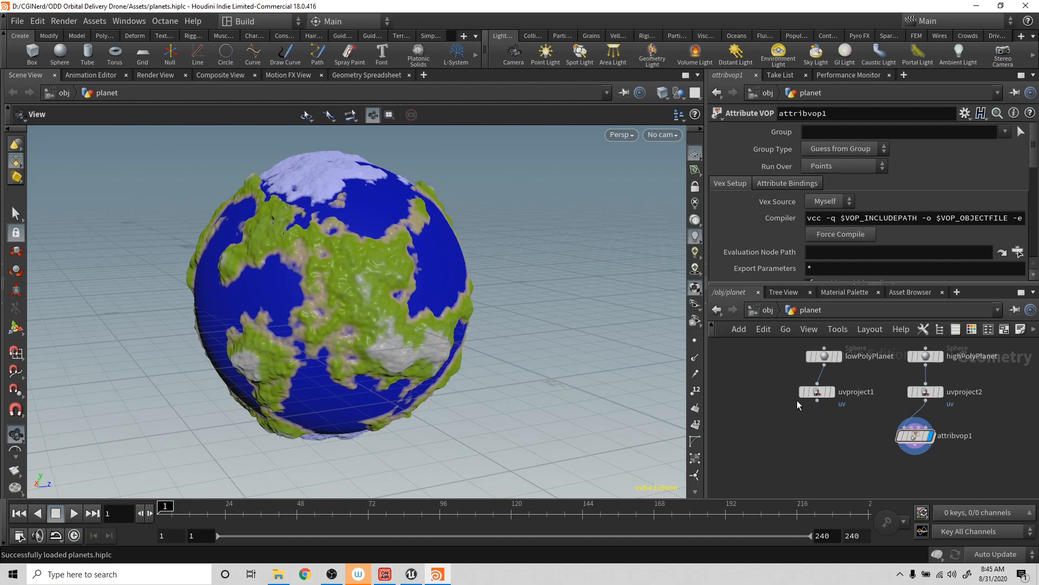
pyautogui.click(818, 401)
pyautogui.press('Tab')
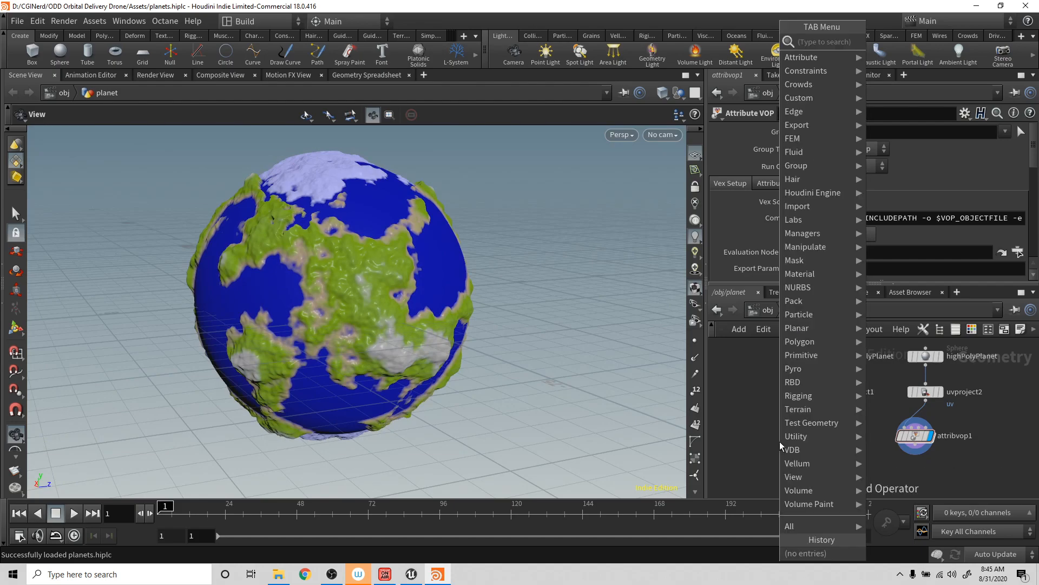
pyautogui.press('Escape')
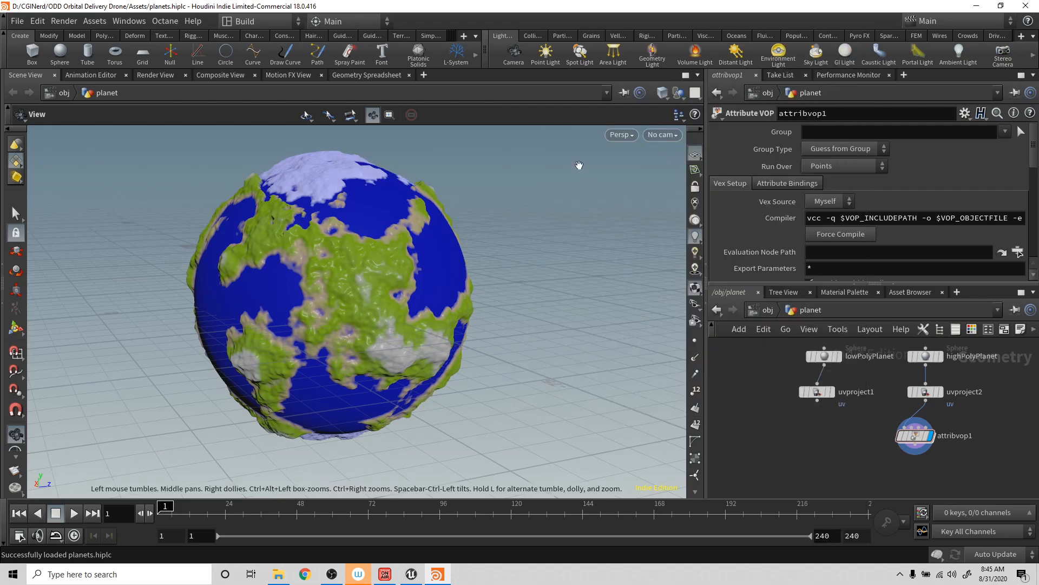
# - Widen the left shelf set, check that the SideFX Labs shelf is enabled, and bring its tools to the front
pyautogui.moveTo(485, 66); pyautogui.dragTo(601, 66)
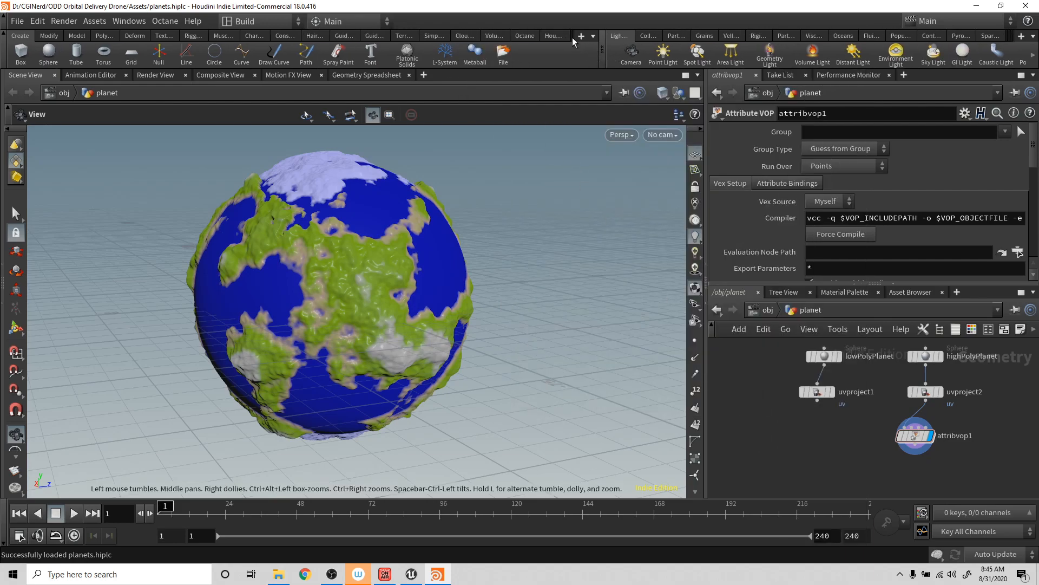
pyautogui.click(582, 39)
pyautogui.moveTo(610, 86)
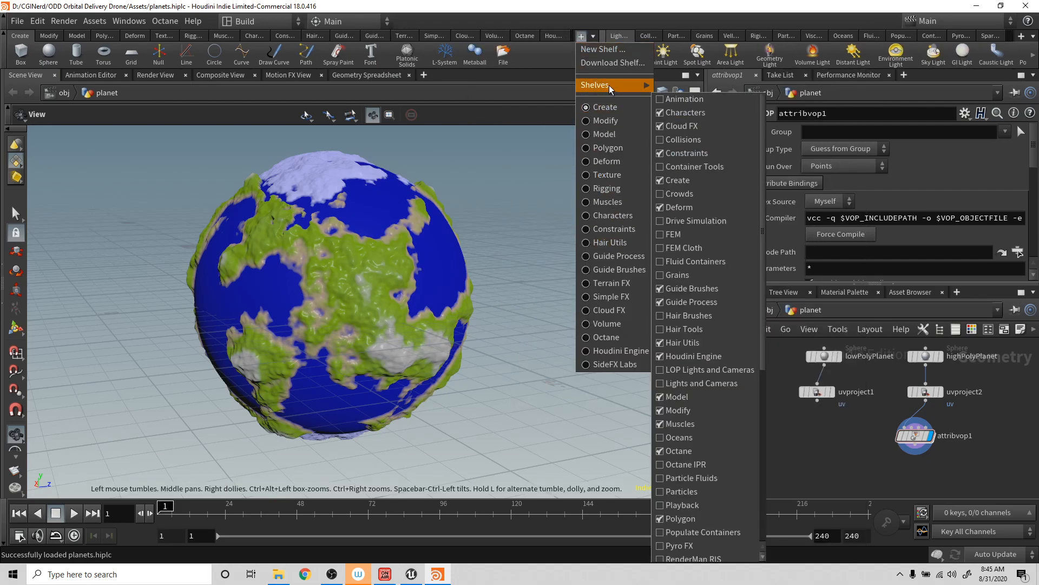
pyautogui.scroll(-3, 697, 405)
pyautogui.scroll(-4, 700, 445)
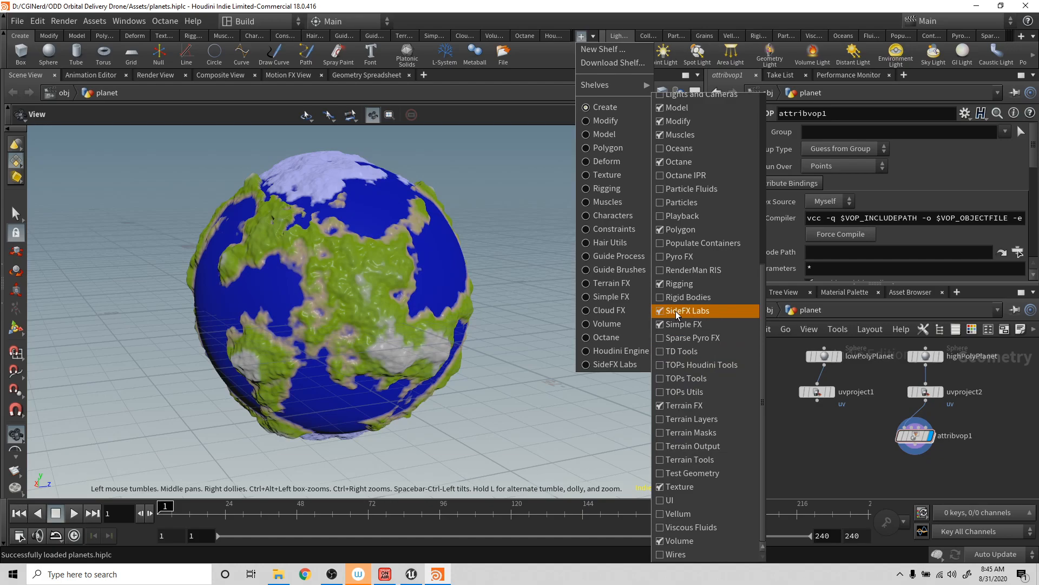
pyautogui.click(549, 63)
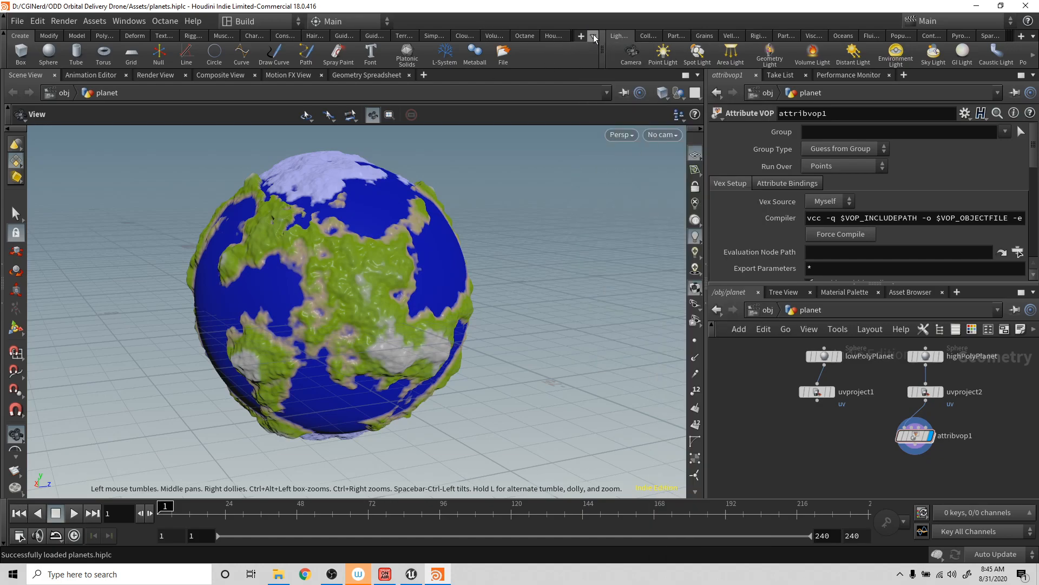
pyautogui.moveTo(602, 50); pyautogui.dragTo(638, 50)
pyautogui.click(592, 35)
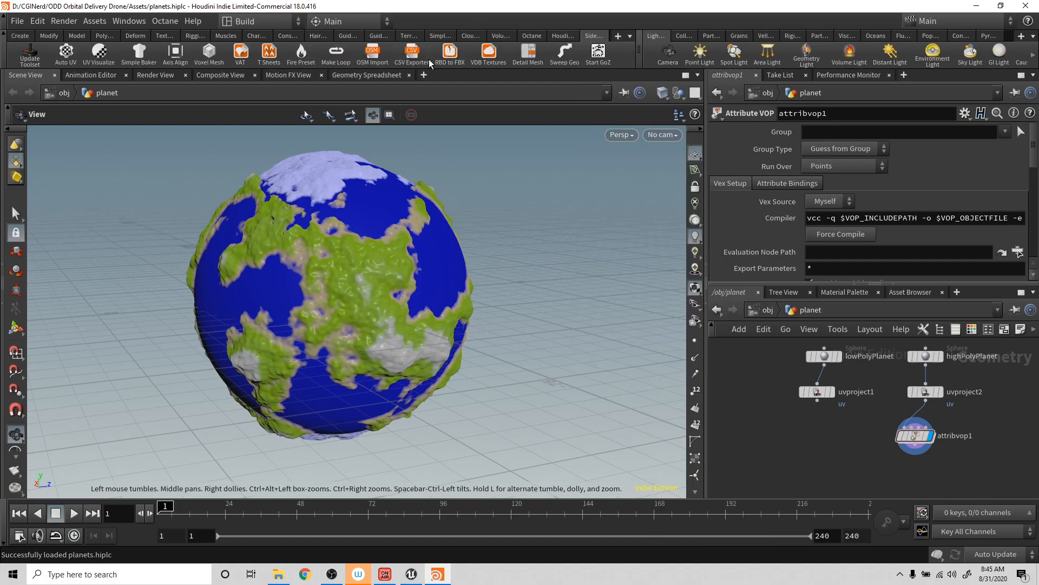
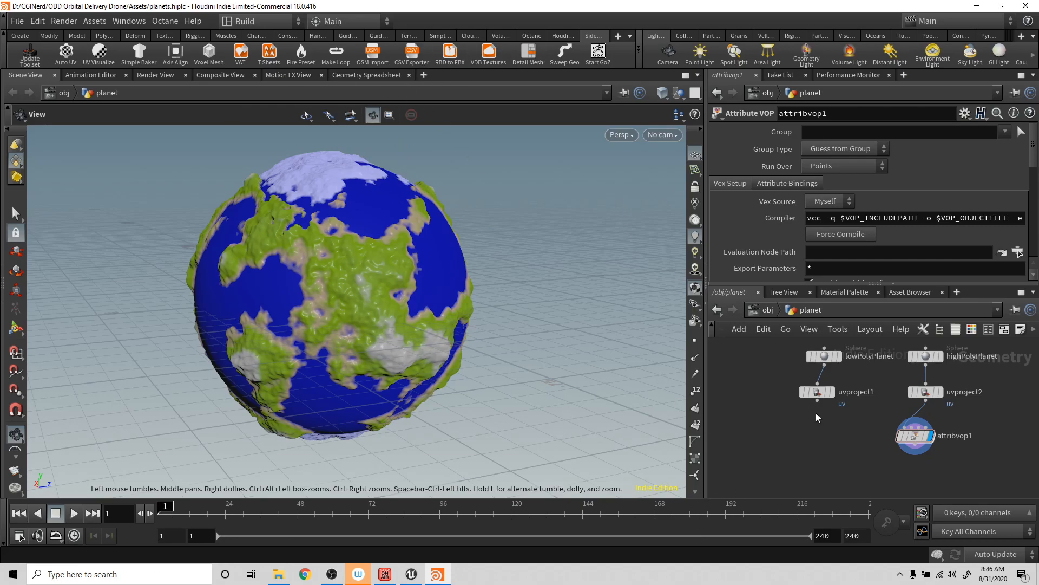
# - Add a Labs Maps Baker node wired from uvproject1's output as its low-resolution geometry
pyautogui.moveTo(818, 400); pyautogui.dragTo(822, 460)
pyautogui.press('Tab')
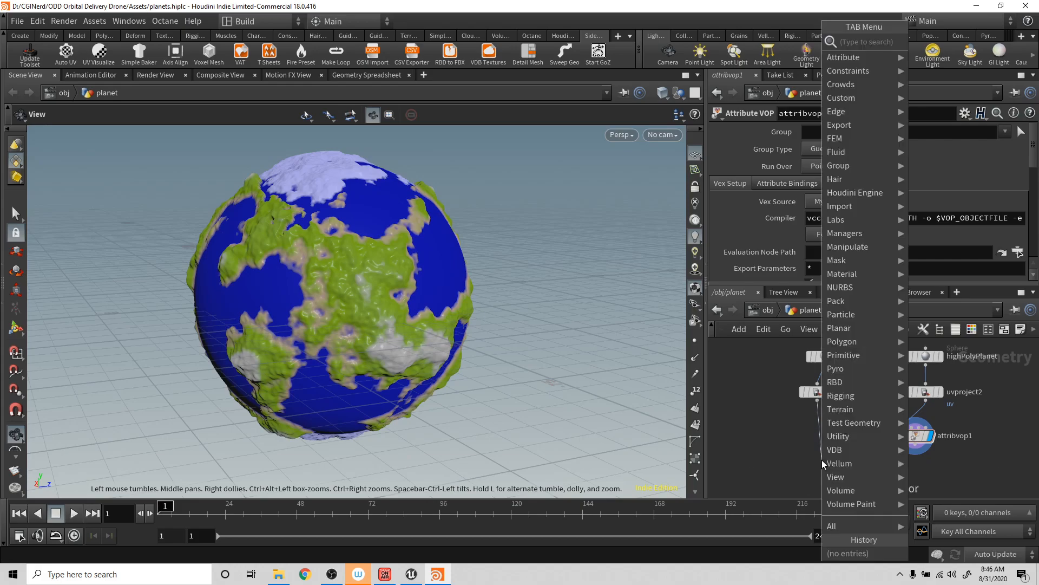
pyautogui.write('m')
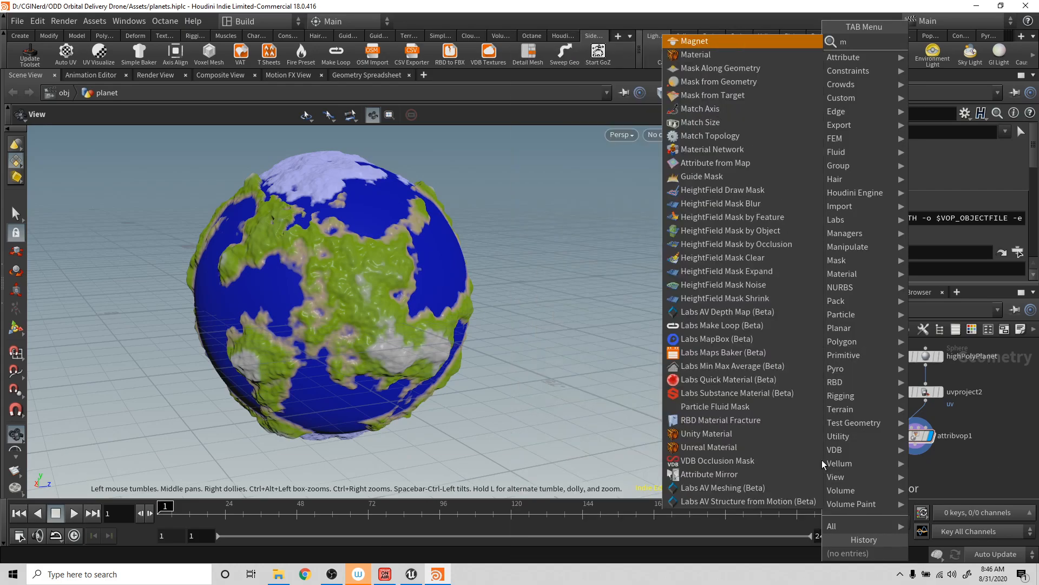
pyautogui.write('apbake')
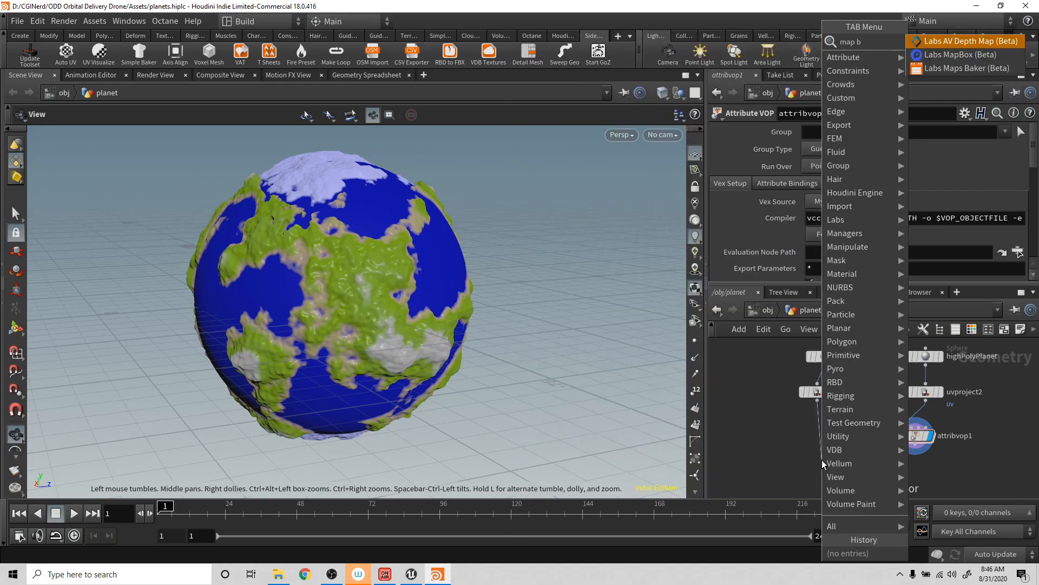
pyautogui.press('Return')
pyautogui.click(822, 465)
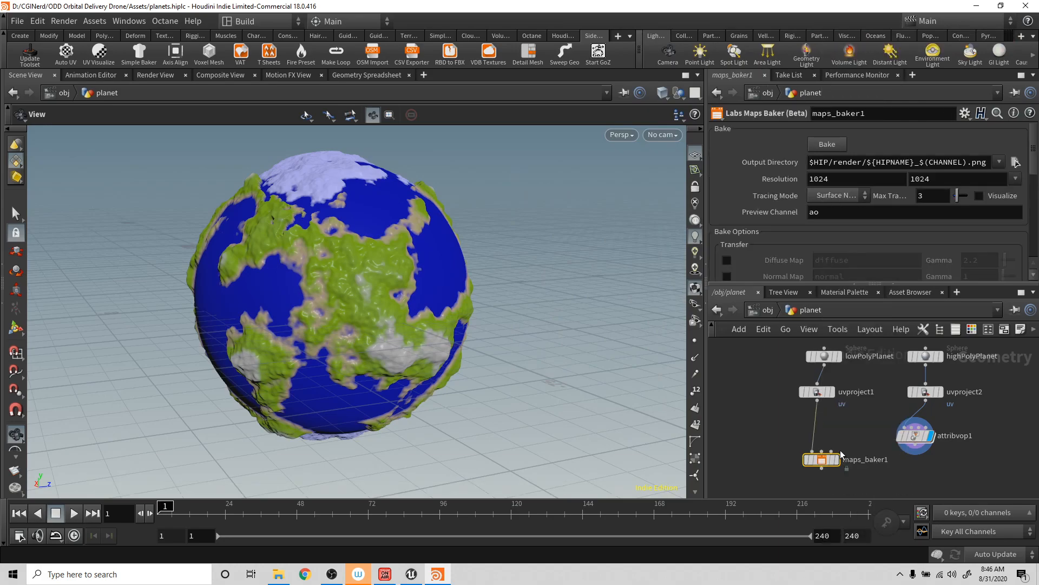
# - Wire attribvop1 into the Maps Baker's high-resolution input and display the baker node
pyautogui.moveTo(821, 460)
pyautogui.mouseDown()
pyautogui.moveTo(843, 482)
pyautogui.moveTo(835, 474)
pyautogui.mouseUp()
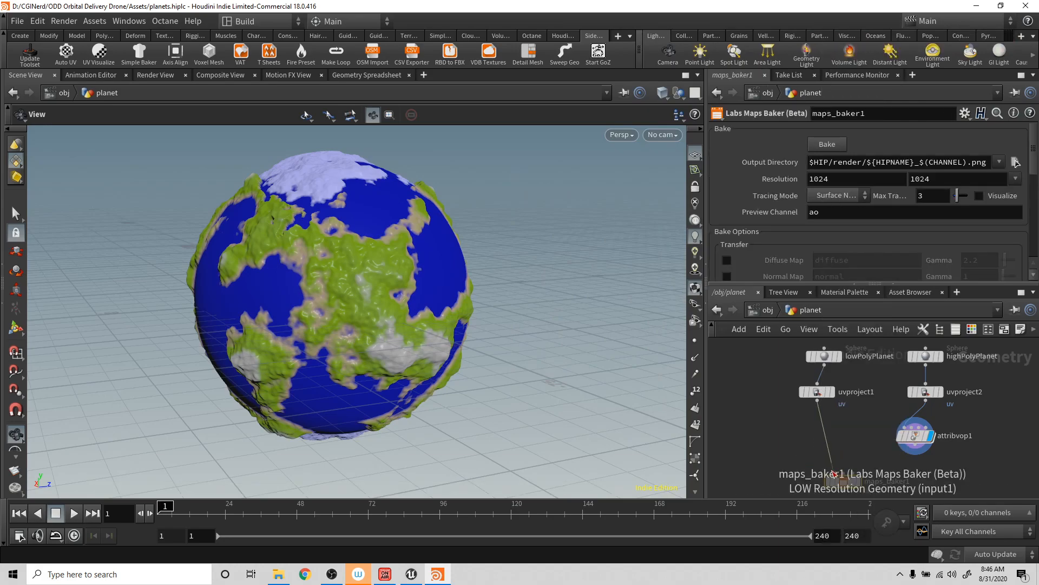
pyautogui.moveTo(846, 437); pyautogui.dragTo(837, 393, button='middle')
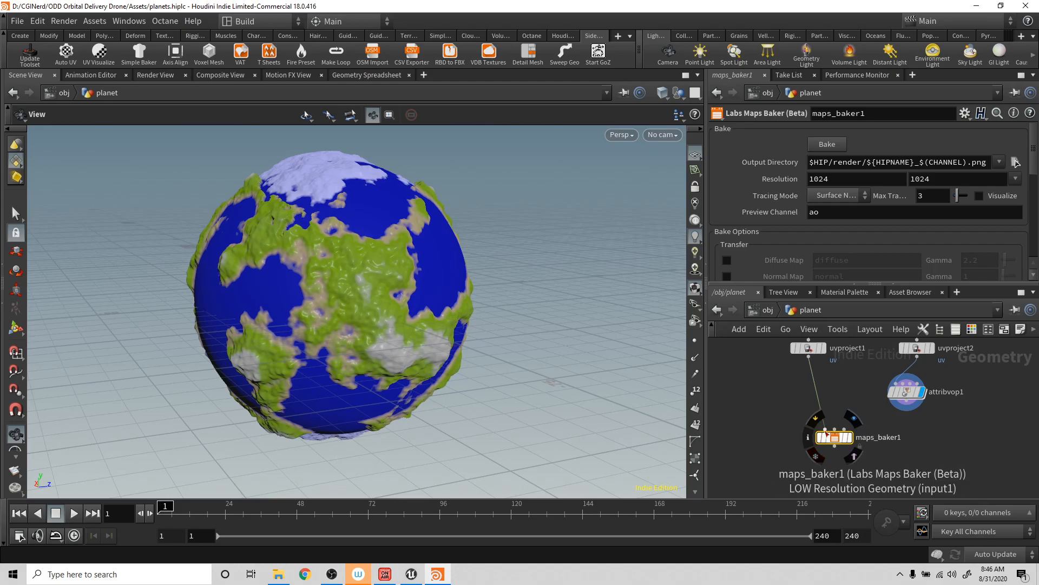
pyautogui.moveTo(907, 410); pyautogui.dragTo(842, 430)
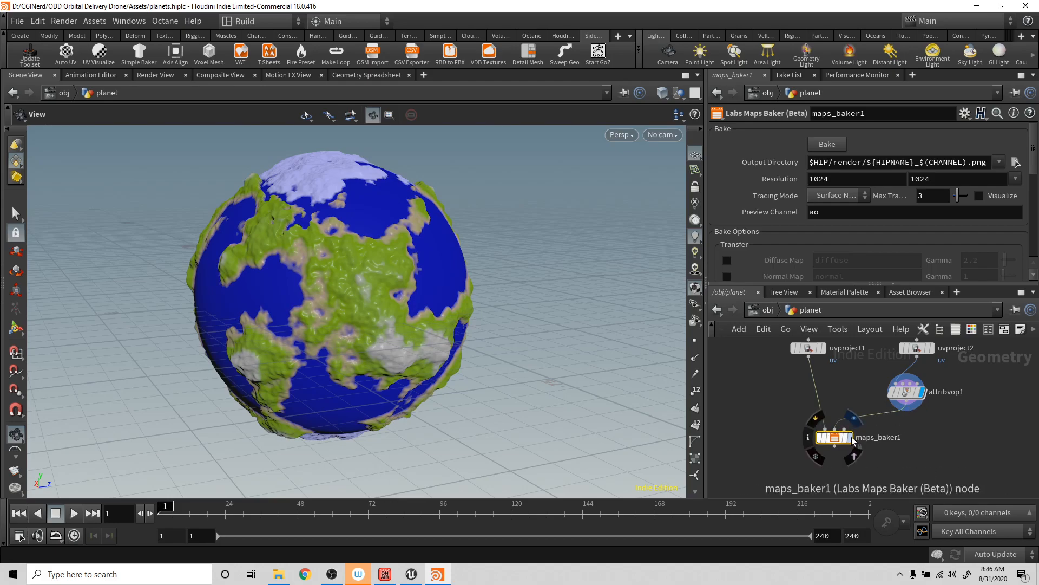
pyautogui.click(851, 438)
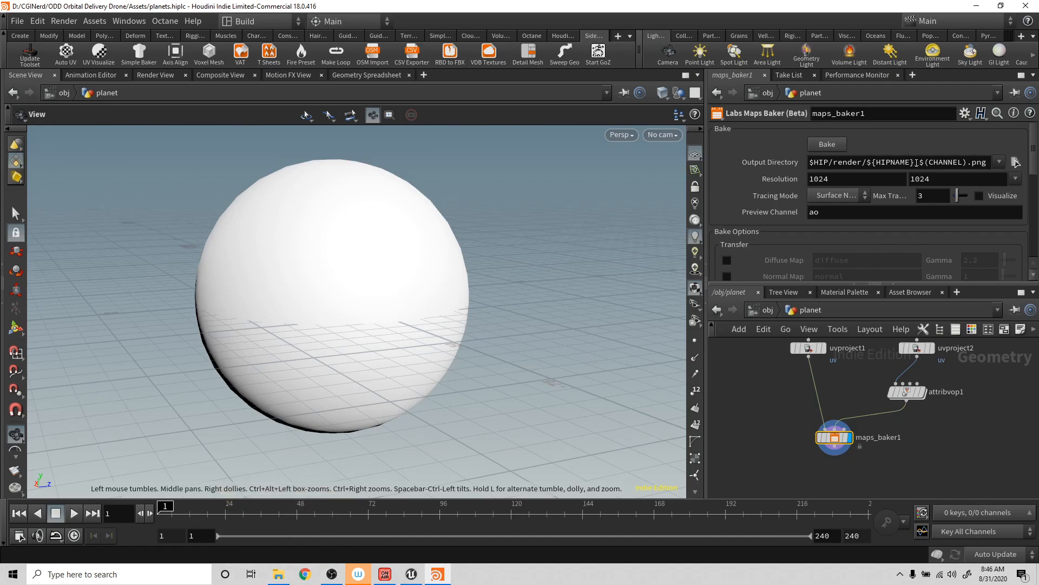
# - Copy the $(CHANNEL) token from the baker's output path and browse for a new output location in D:/CGINerd/ODD Orbital Delivery Drone/Assets/Textures/
pyautogui.moveTo(919, 162); pyautogui.dragTo(962, 161)
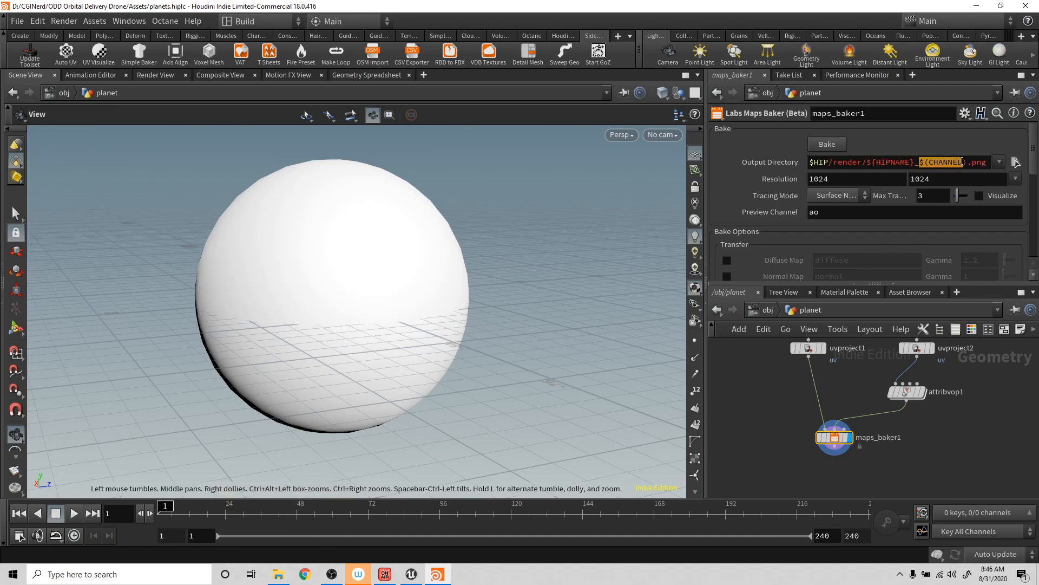
pyautogui.click(1014, 161)
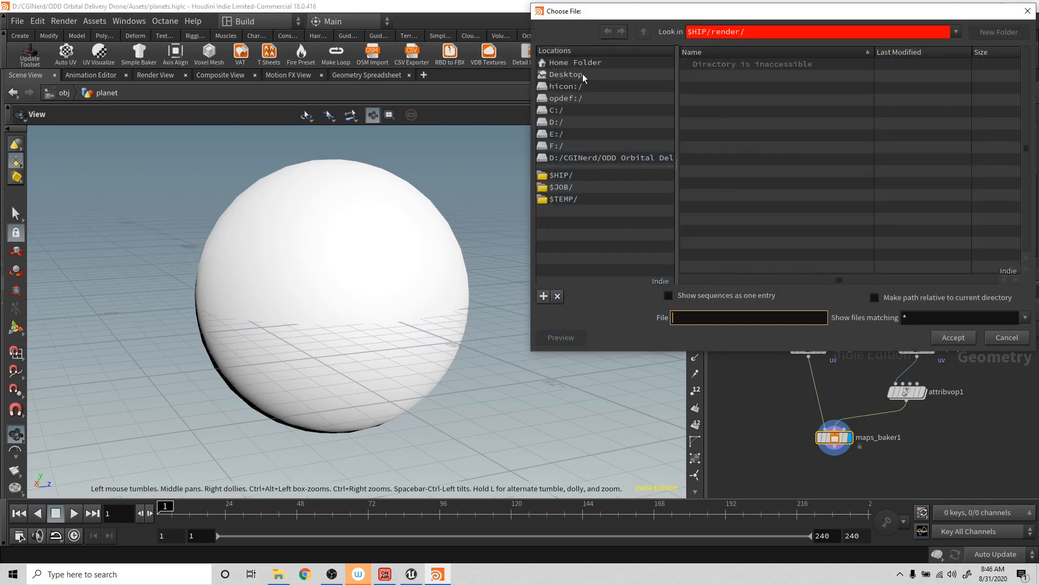
pyautogui.click(554, 115)
pyautogui.click(555, 122)
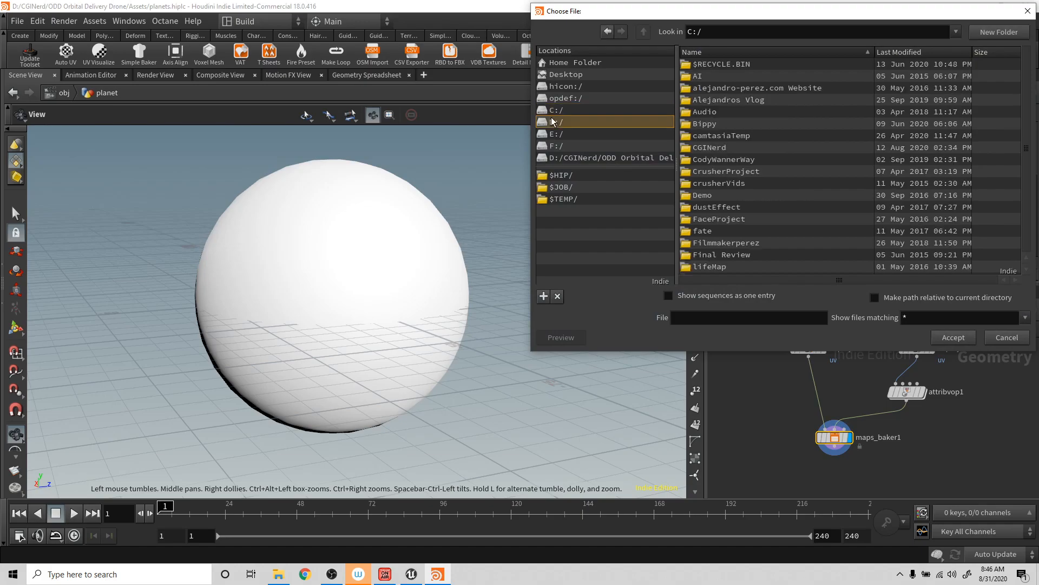
pyautogui.doubleClick(715, 148)
pyautogui.scroll(-5, 713, 180)
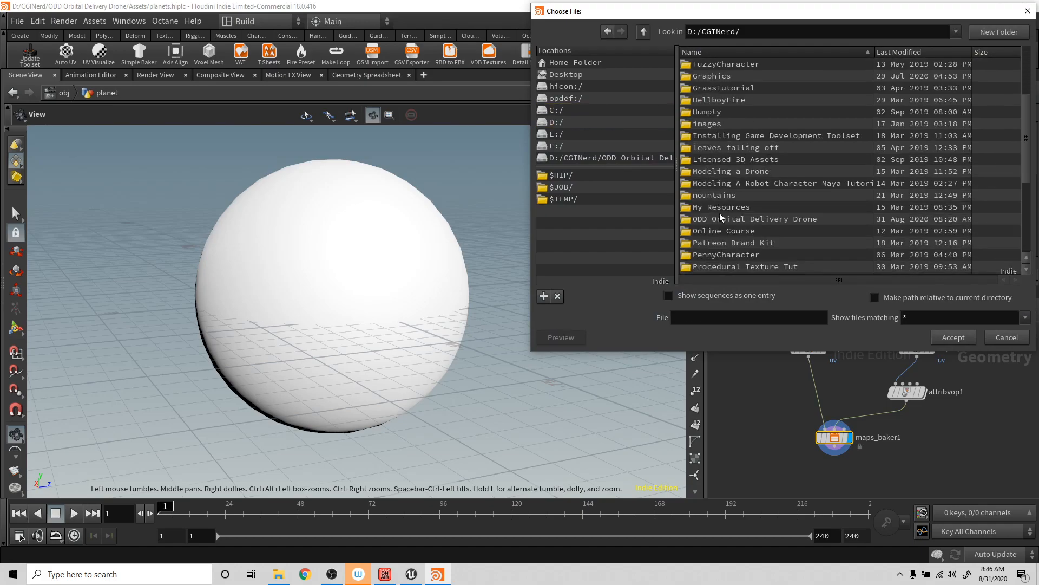
pyautogui.doubleClick(732, 219)
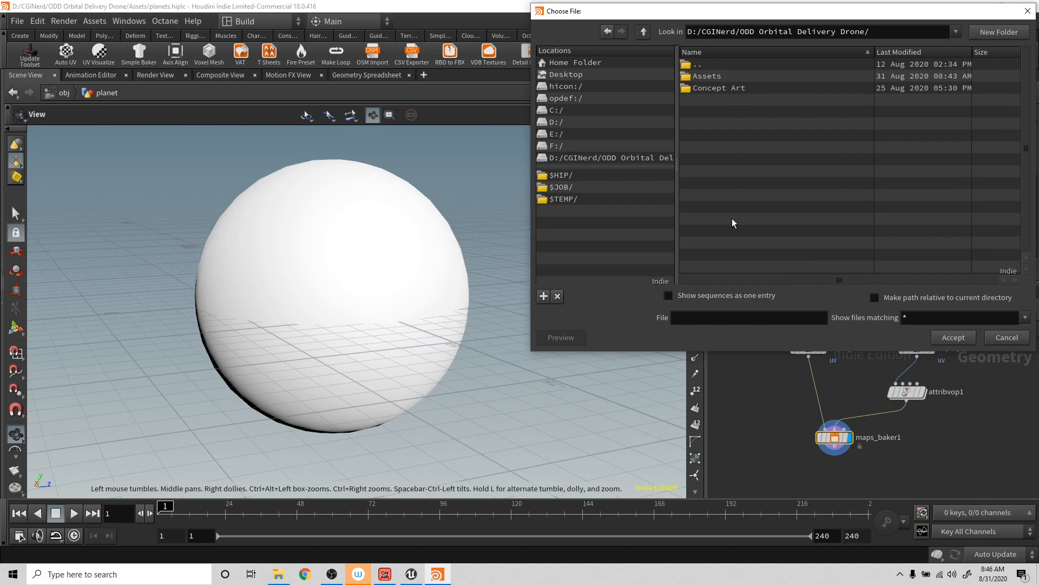
pyautogui.doubleClick(707, 77)
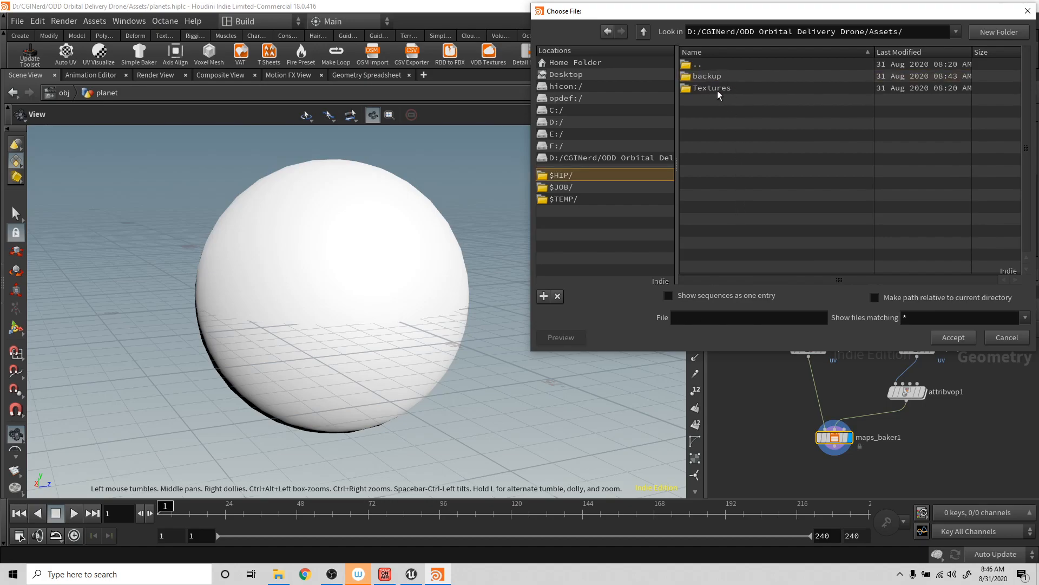
pyautogui.click(716, 89)
pyautogui.doubleClick(714, 89)
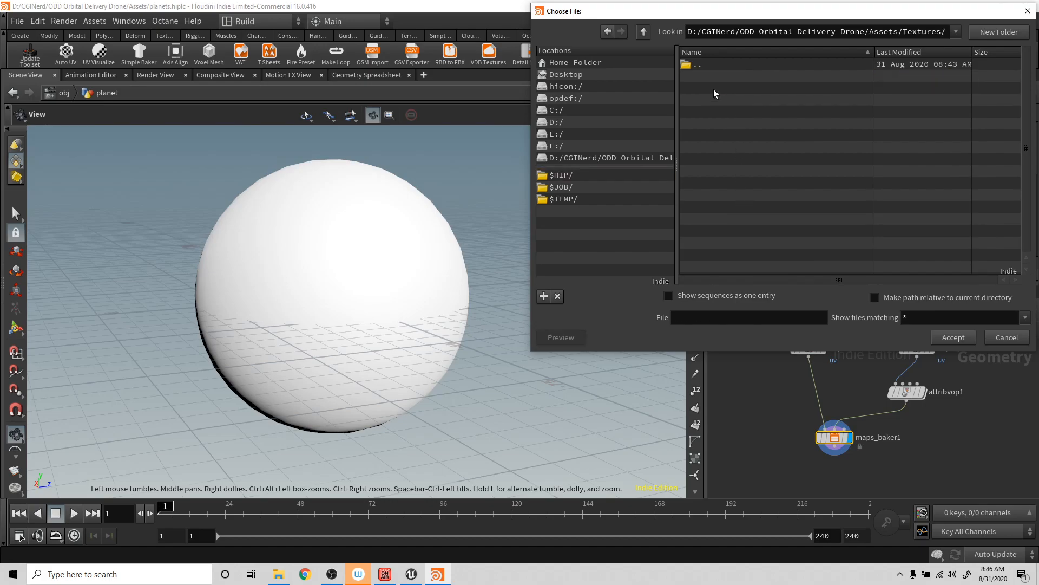
# - Name the baker's output file planet_$(CHANNEL).jpg and accept it
pyautogui.click(720, 317)
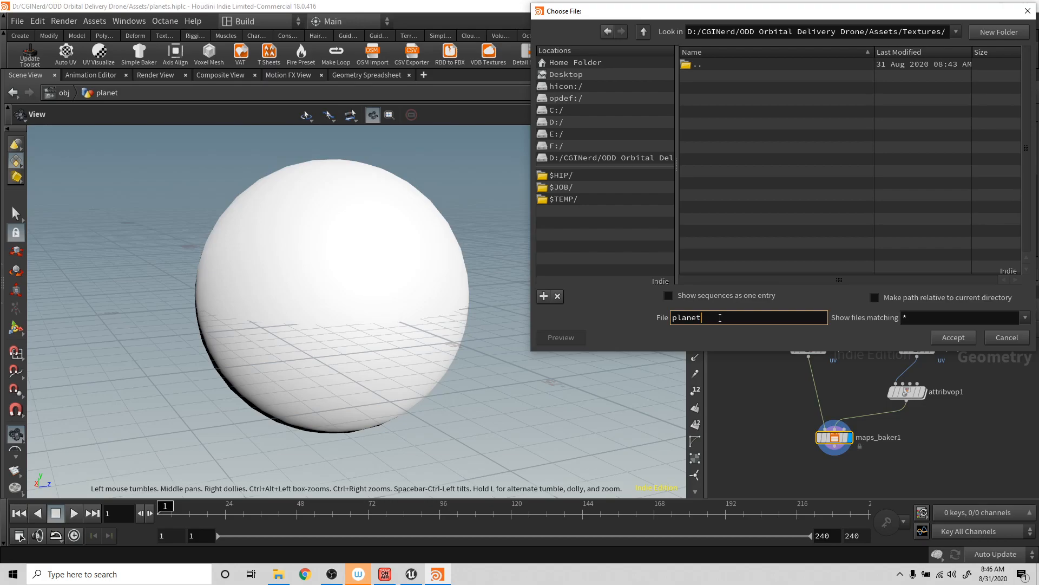
pyautogui.write('planet_$(CHANNEL).jpg')
pyautogui.press('Return')
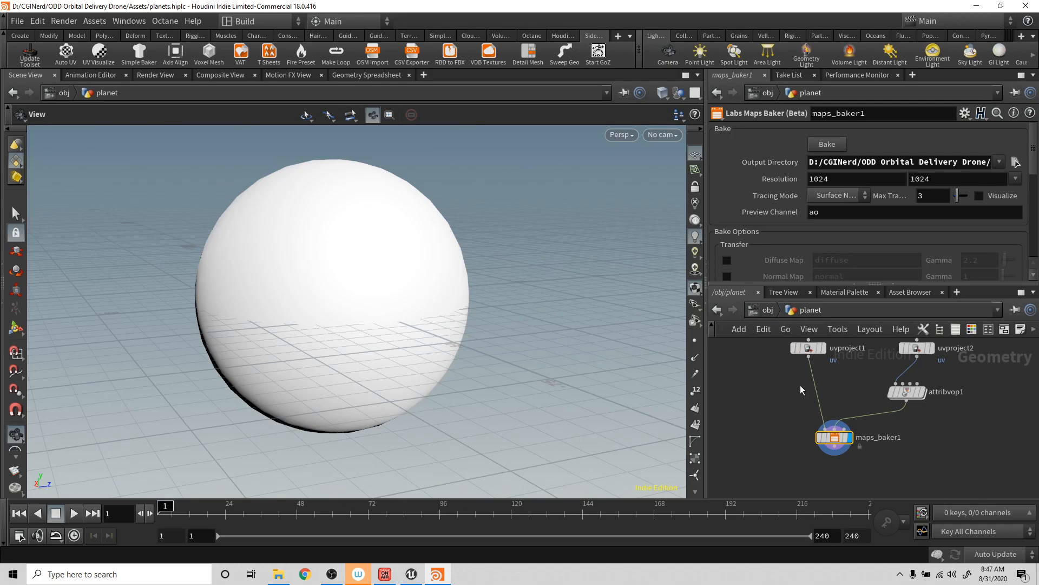
# - Enable the Normal Map transfer and disable AO in the bake options, keeping Vertex Color enabled
pyautogui.scroll(-2, 834, 222)
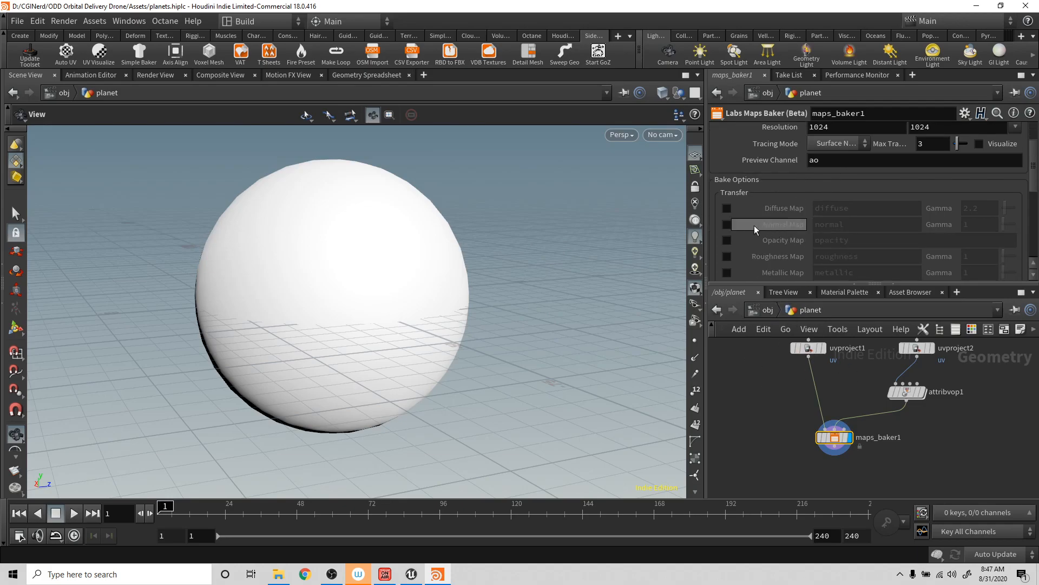
pyautogui.click(726, 224)
pyautogui.scroll(-3, 755, 228)
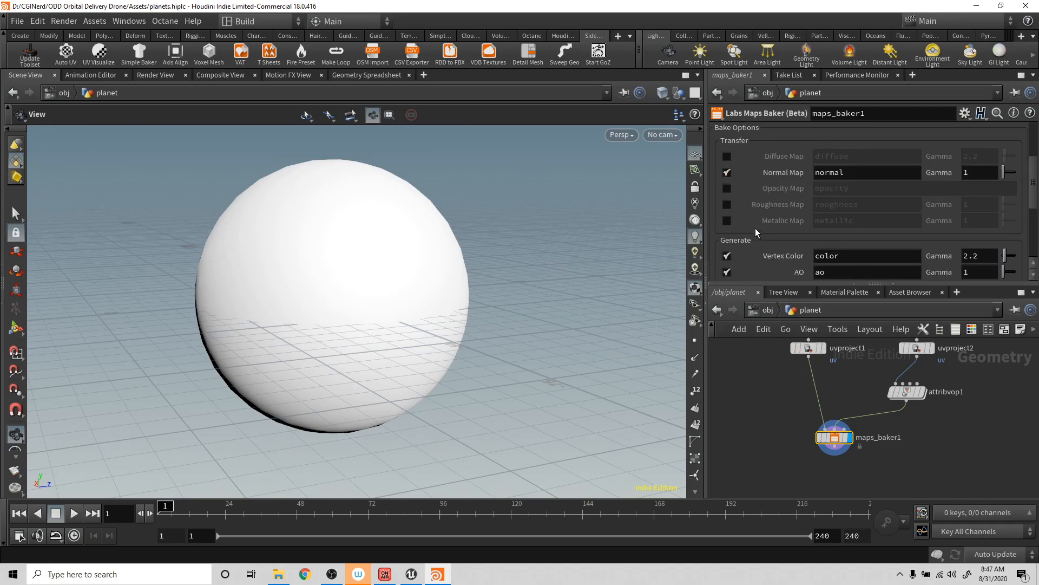
pyautogui.click(727, 222)
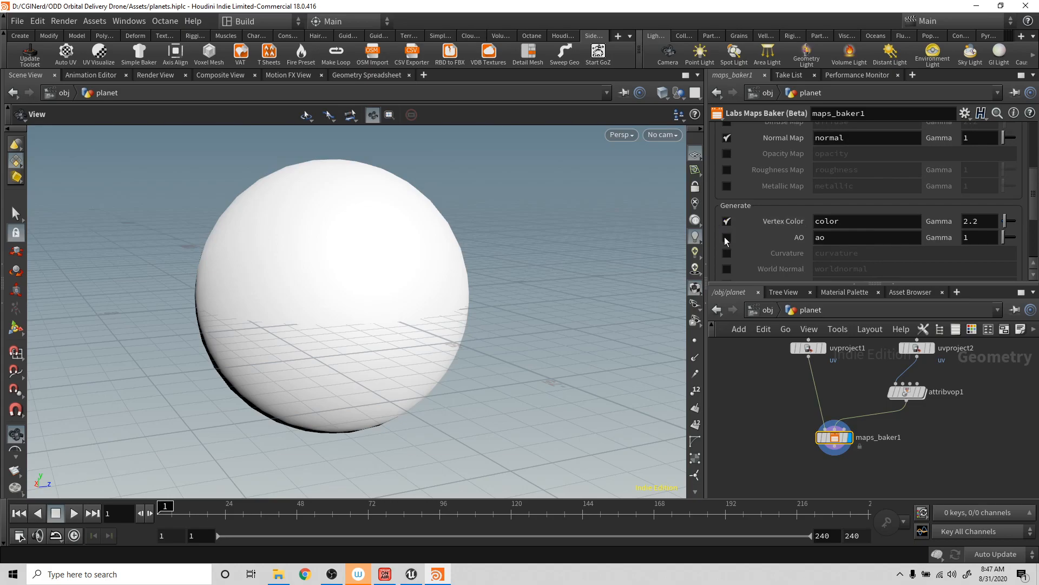
pyautogui.click(726, 237)
# - Check the remaining bake options and bake the normal and vertex color maps at 1024 by 1024
pyautogui.scroll(1, 679, 214)
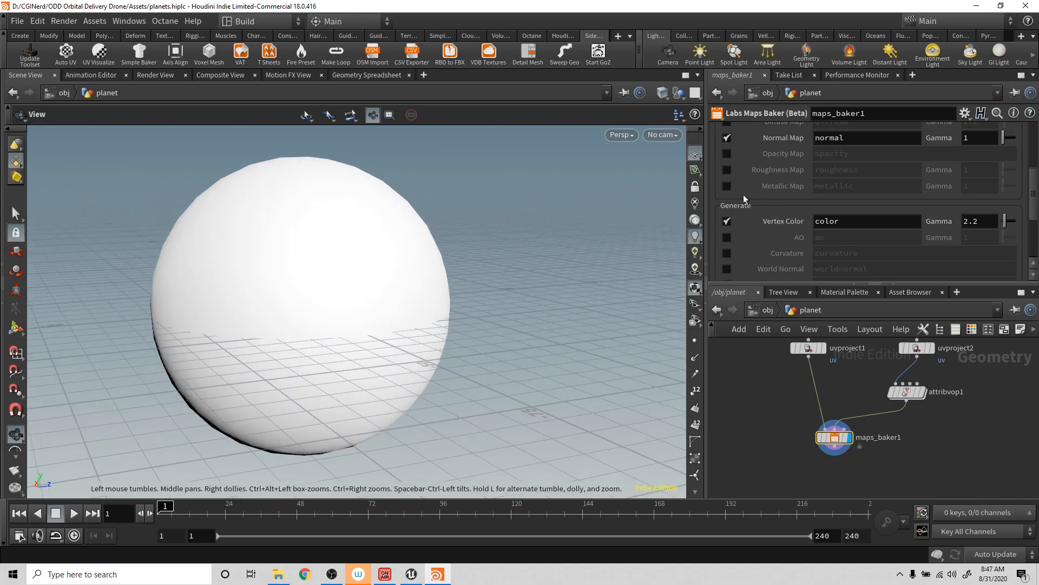
pyautogui.scroll(2, 812, 179)
pyautogui.scroll(-1, 804, 178)
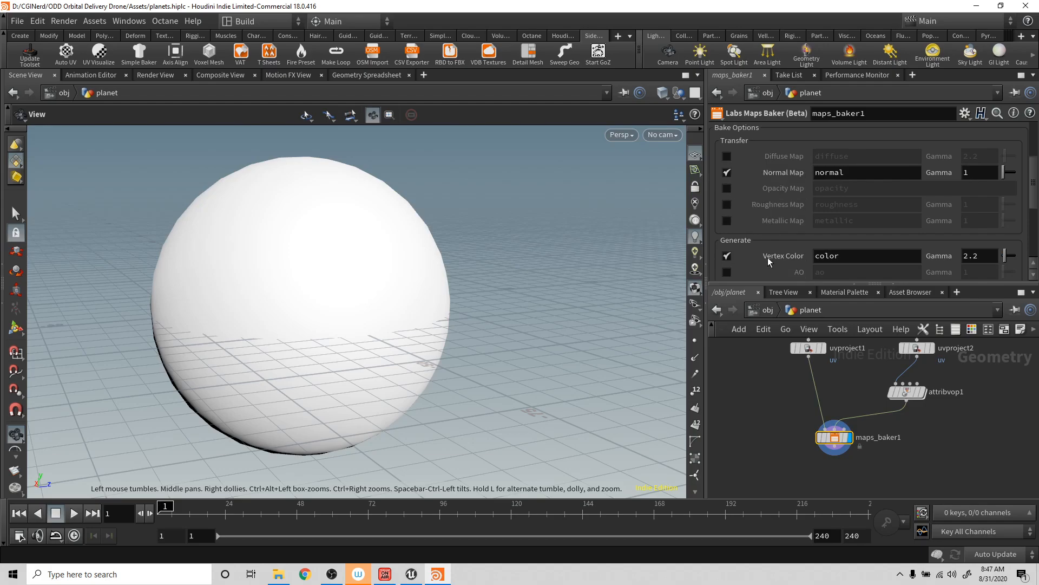
pyautogui.scroll(-3, 771, 258)
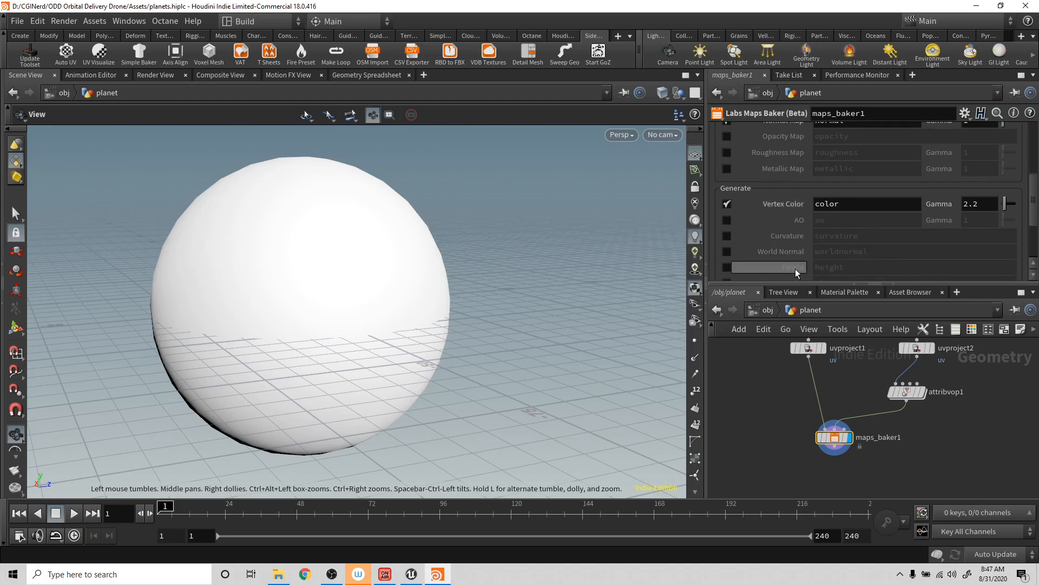
pyautogui.scroll(5, 802, 229)
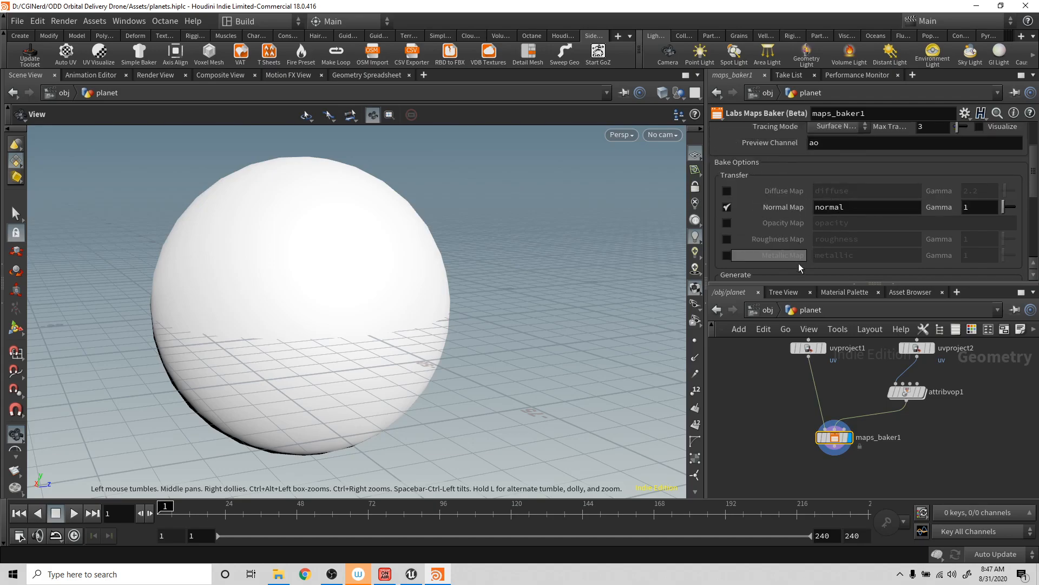
pyautogui.scroll(4, 794, 226)
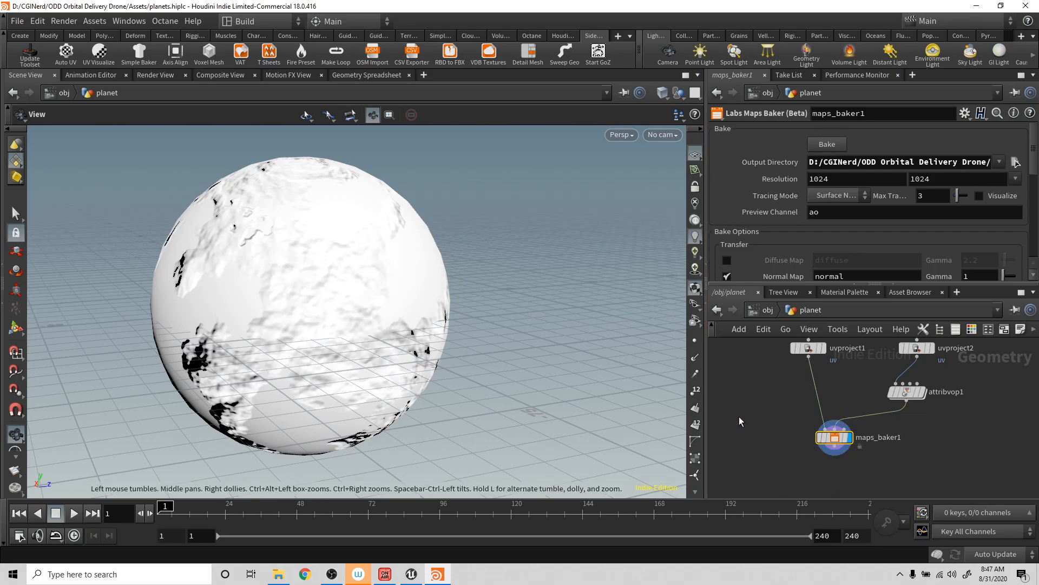
# - Move maps_baker1 aside to free space below uvproject1 and save the scene
pyautogui.moveTo(834, 437); pyautogui.dragTo(873, 441)
pyautogui.moveTo(801, 368); pyautogui.dragTo(816, 411, button='middle')
pyautogui.hotkey('ctrl', 's')
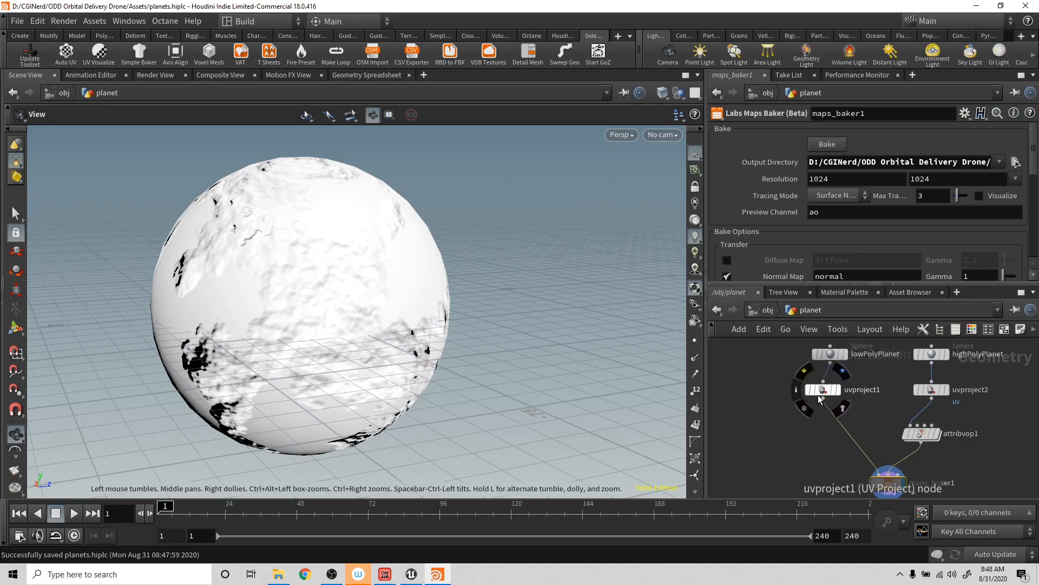
# - Branch a Labs Quick Material node off uvproject1's output and display it in the viewport
pyautogui.click(823, 398)
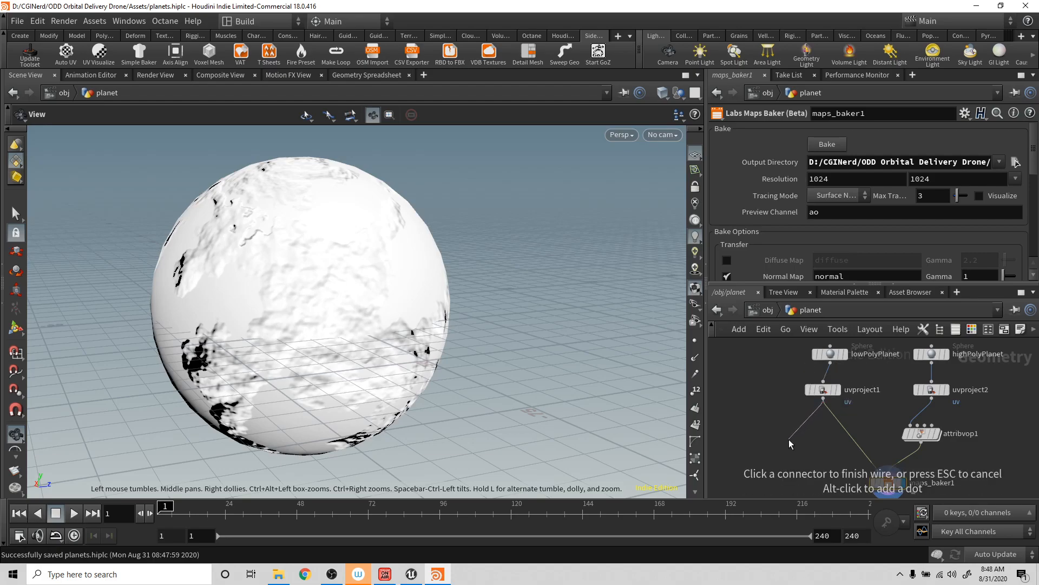
pyautogui.press('Tab')
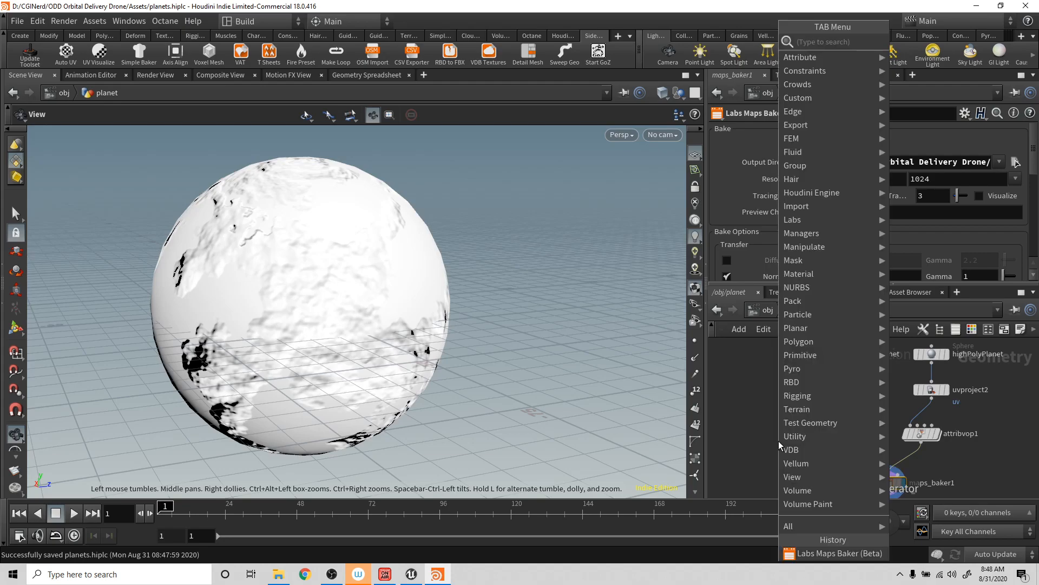
pyautogui.write('mat')
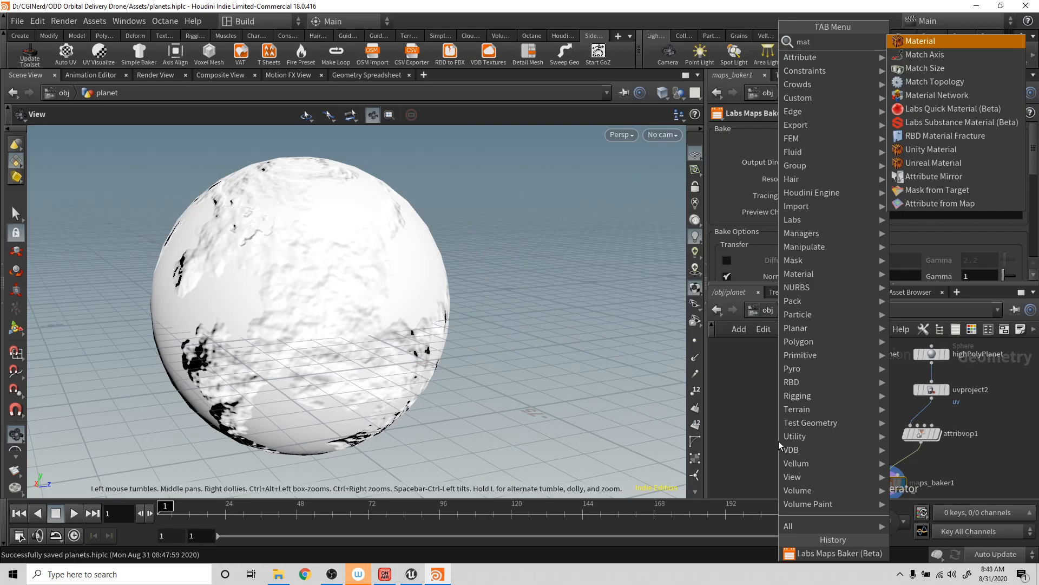
pyautogui.press('Down')
pyautogui.press('Down')
pyautogui.press('Down')
pyautogui.press('Down')
pyautogui.press('Down')
pyautogui.press('Down')
pyautogui.press('Up')
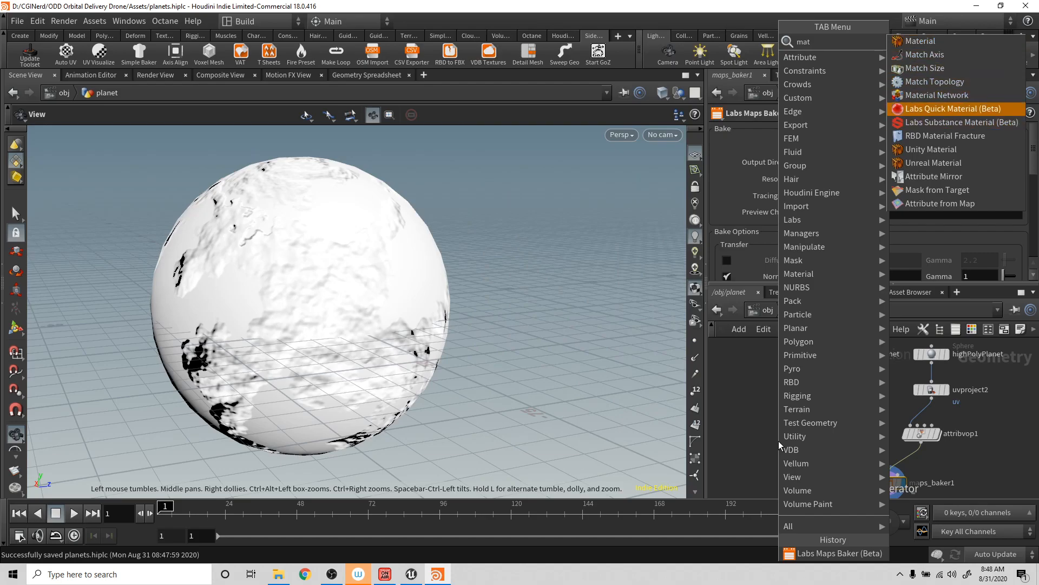
pyautogui.press('Return')
pyautogui.click(779, 441)
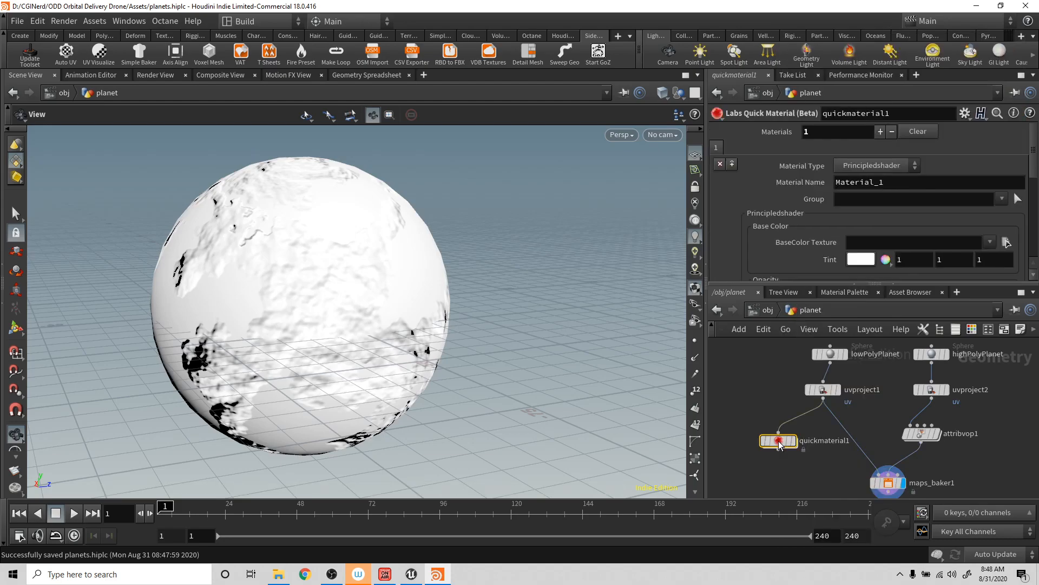
pyautogui.click(796, 441)
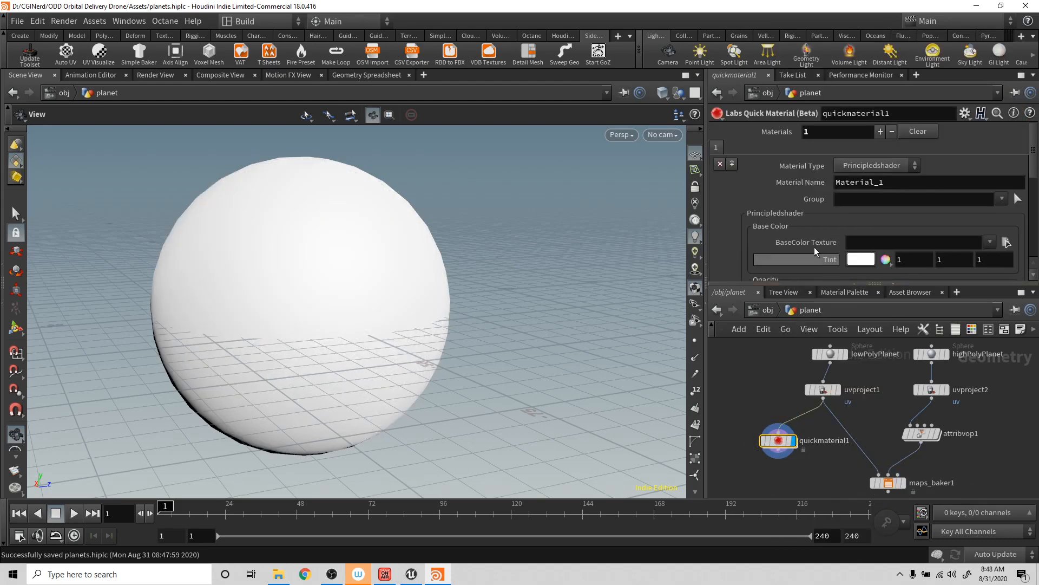
# - Load planet_color.jpg from the Textures folder as the quick material's BaseColor texture
pyautogui.click(1007, 242)
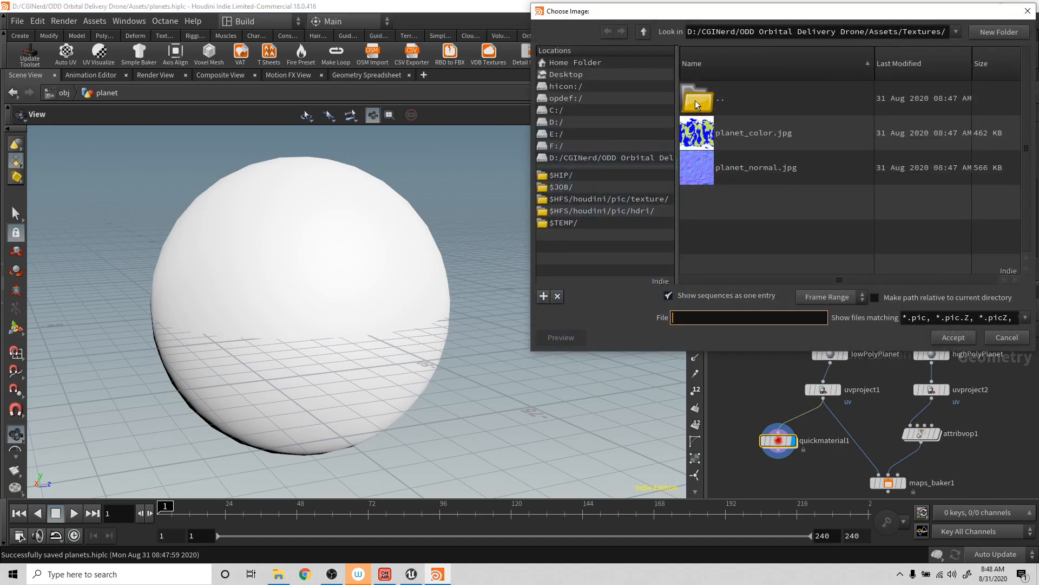
pyautogui.doubleClick(722, 131)
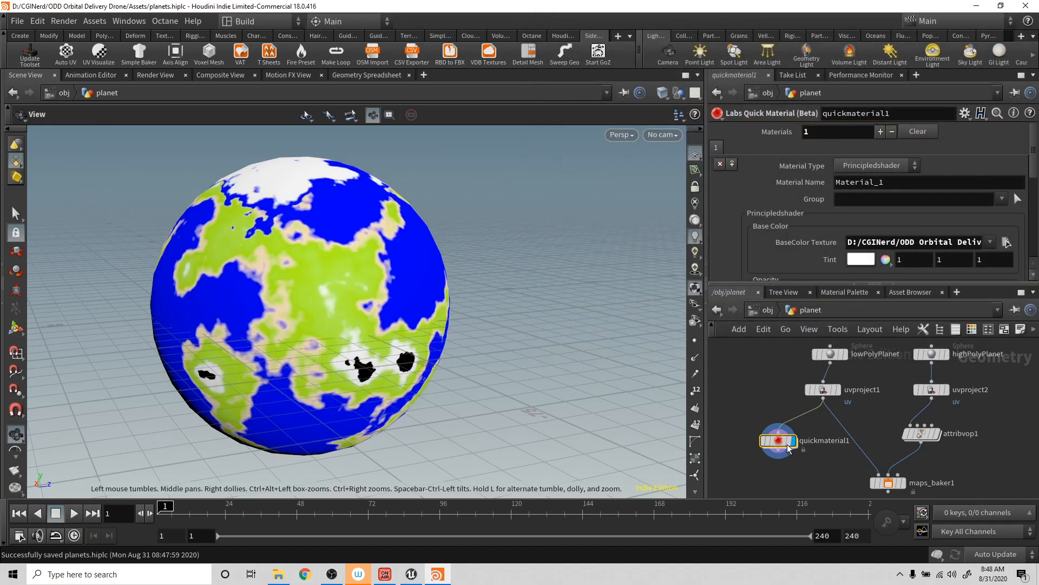
pyautogui.scroll(-3, 836, 256)
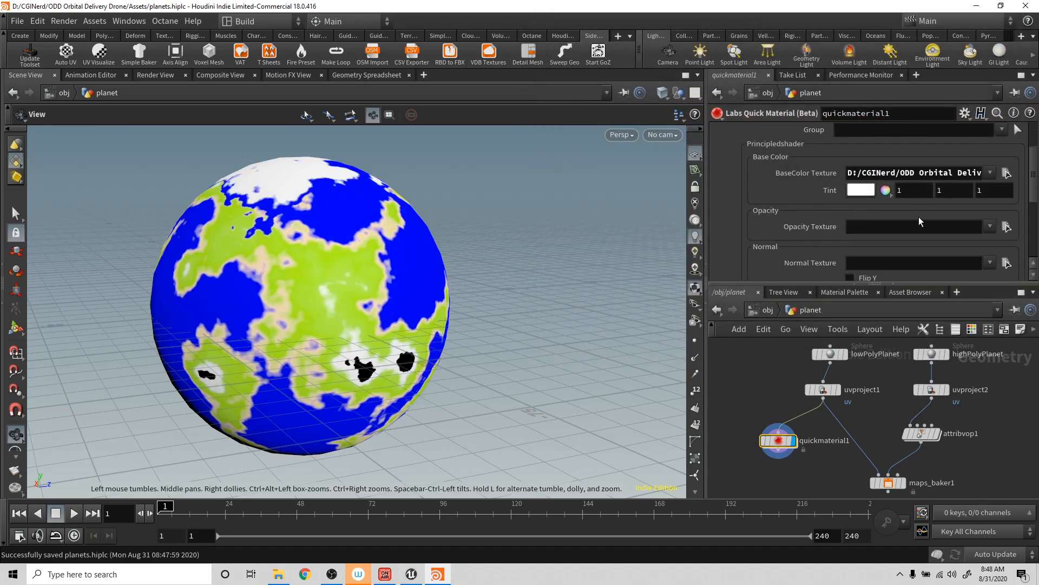
# - Load planet_normal.jpg as the quick material's Normal Texture and inspect the textured low-poly planet
pyautogui.scroll(-2, 918, 217)
pyautogui.click(1006, 211)
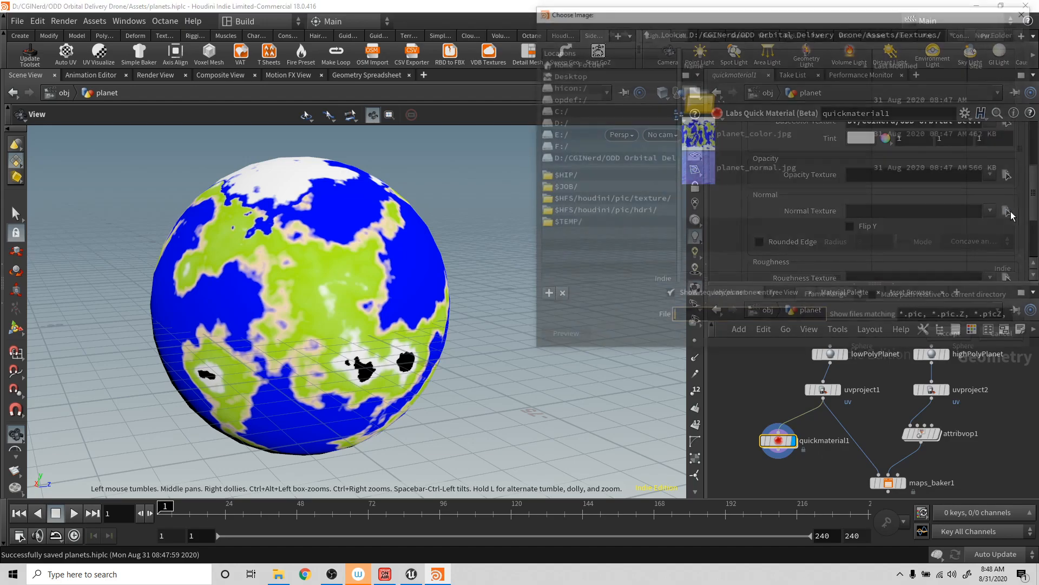
pyautogui.doubleClick(737, 168)
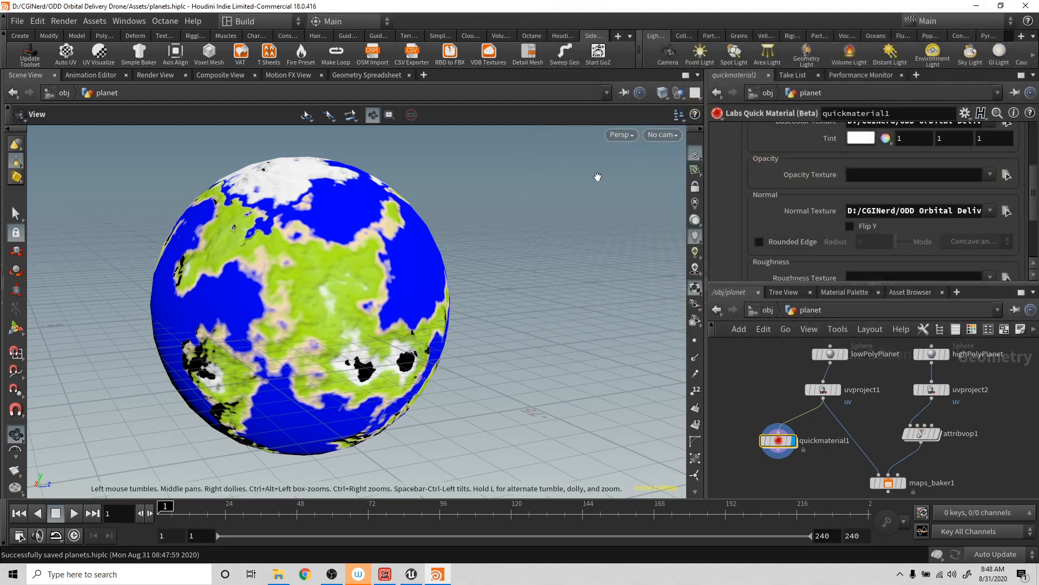
pyautogui.moveTo(488, 247); pyautogui.dragTo(367, 307)
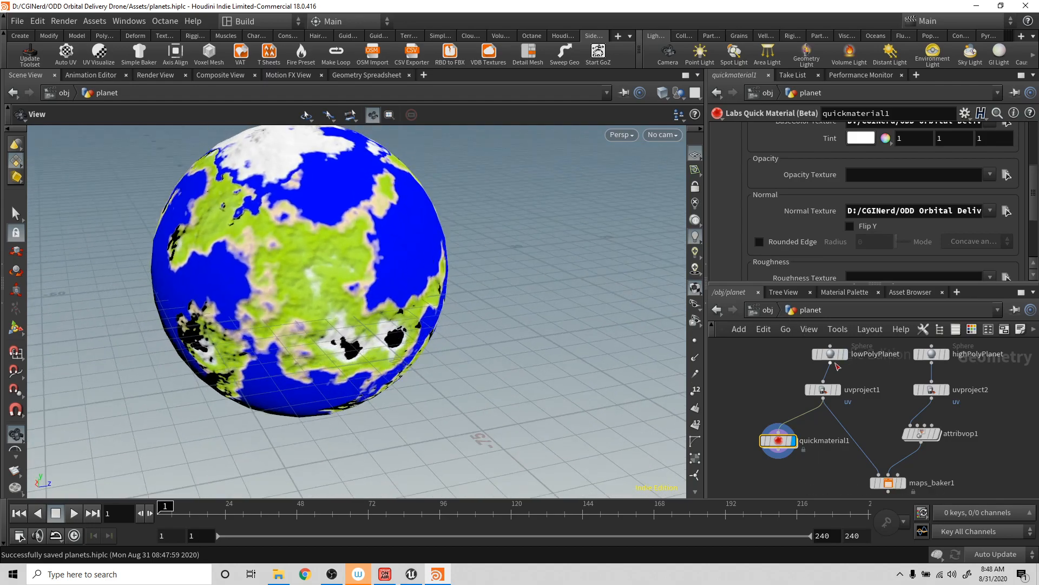
# - Display the high-poly planet from attribvop1, inspect it from several angles, and save the scene
pyautogui.moveTo(904, 395)
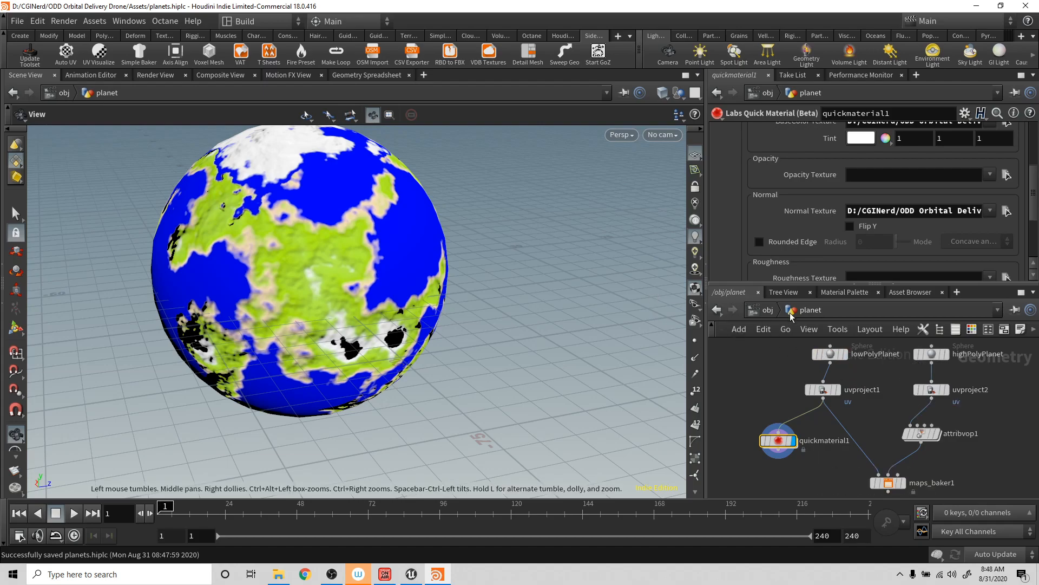
pyautogui.click(933, 355)
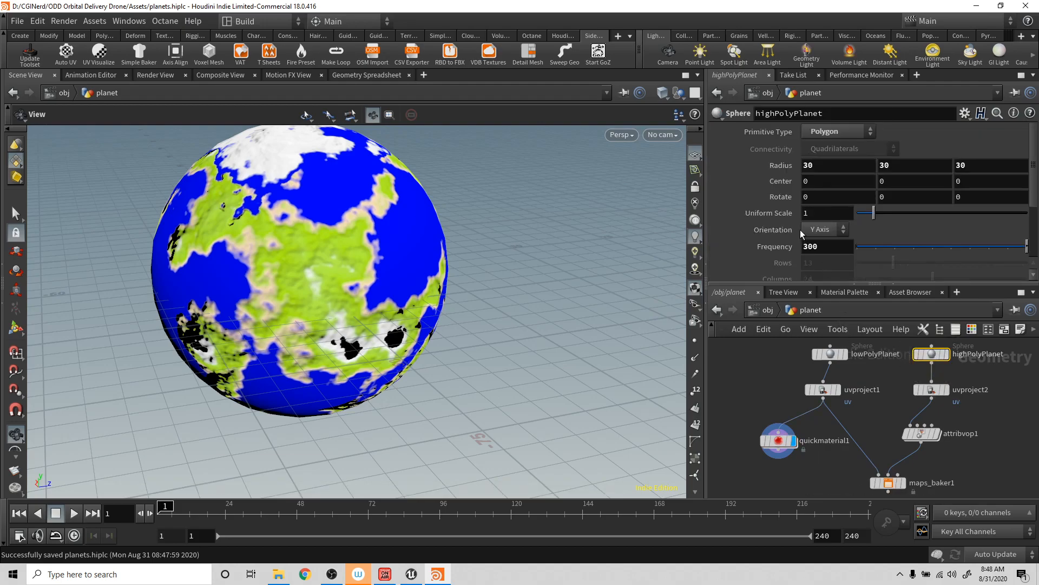
pyautogui.click(927, 437)
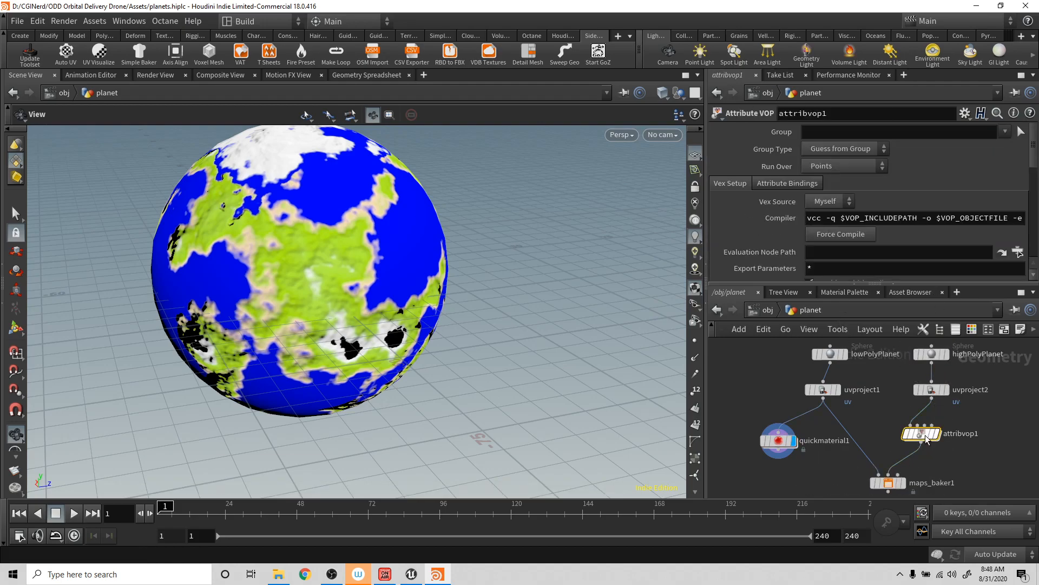
pyautogui.click(939, 433)
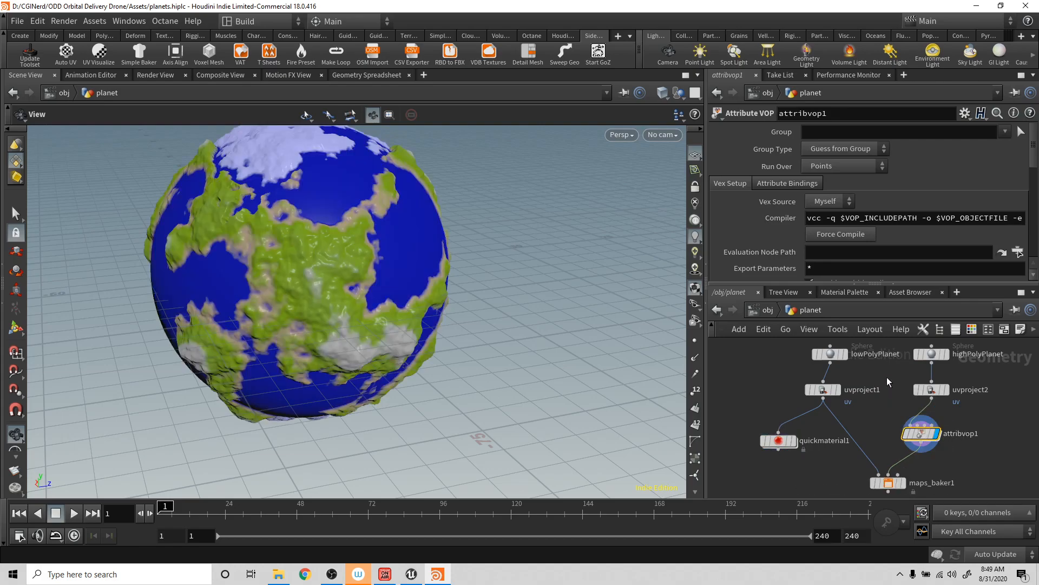
pyautogui.moveTo(502, 250); pyautogui.dragTo(409, 237)
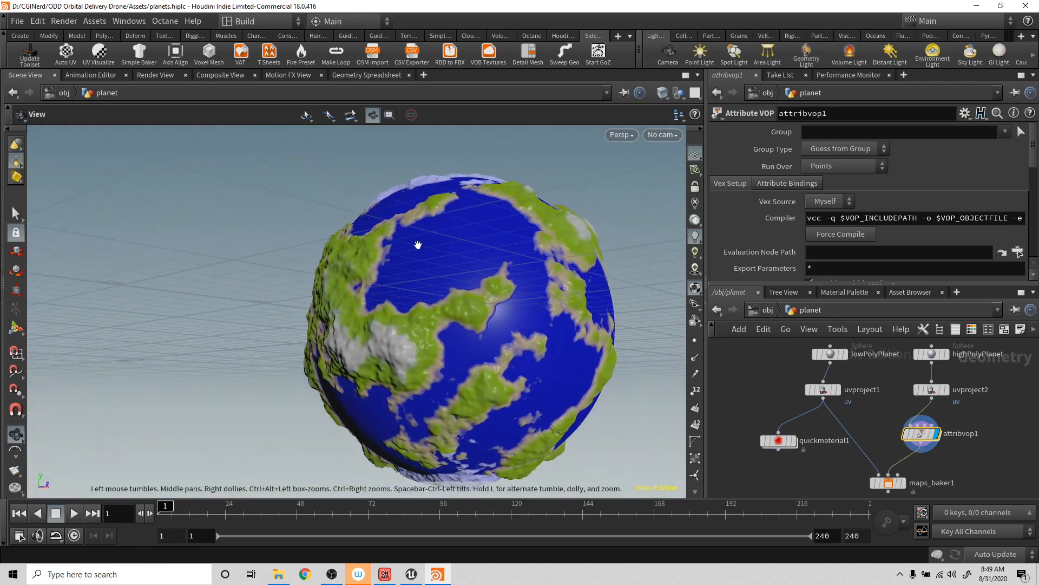
pyautogui.moveTo(413, 294); pyautogui.dragTo(543, 335)
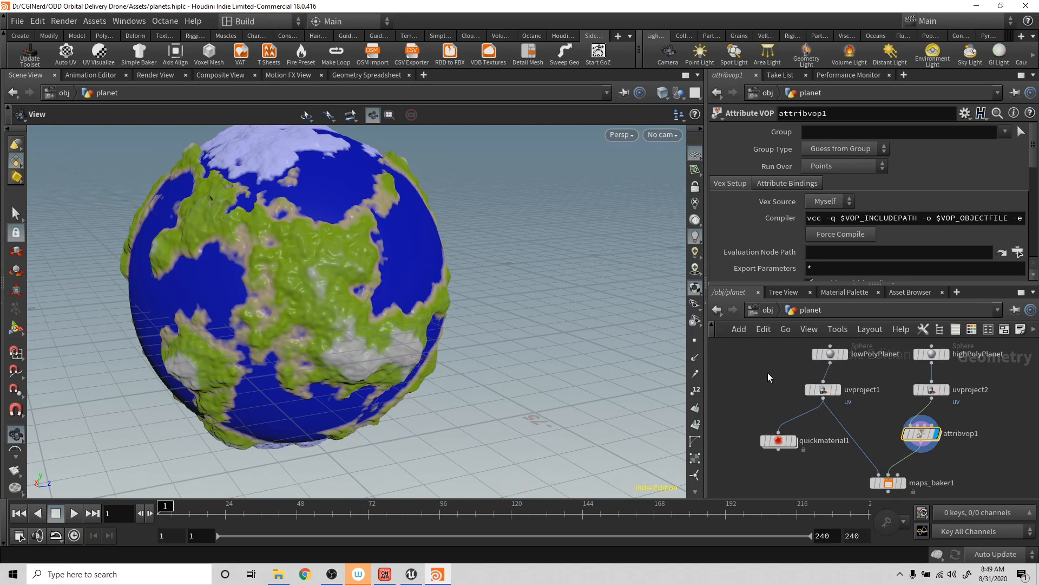
pyautogui.hotkey('ctrl', 's')
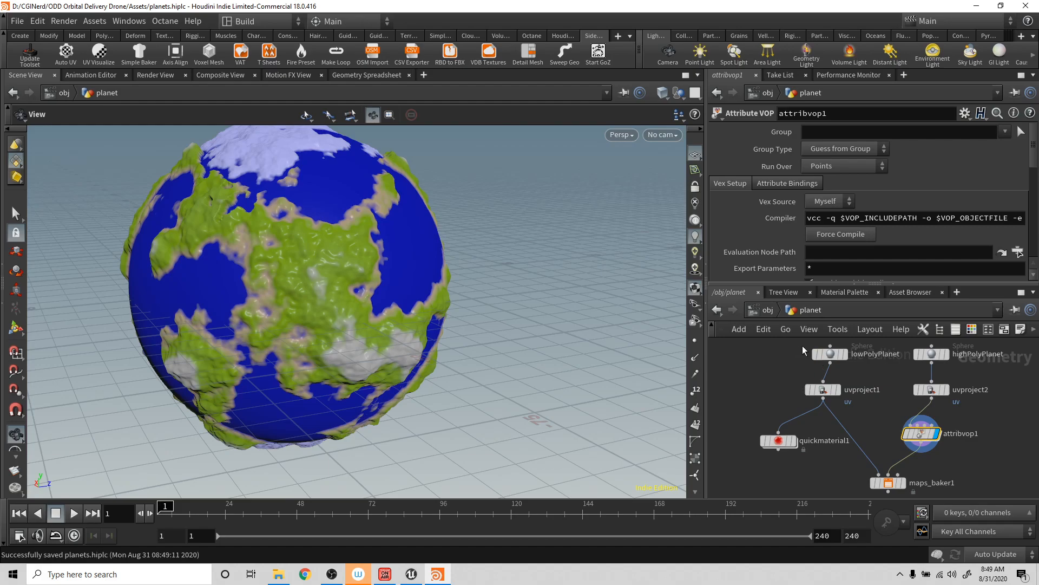
# - Delete the lowPolyPlanet, uvproject1 and quickmaterial1 nodes
pyautogui.moveTo(542, 303); pyautogui.dragTo(517, 292)
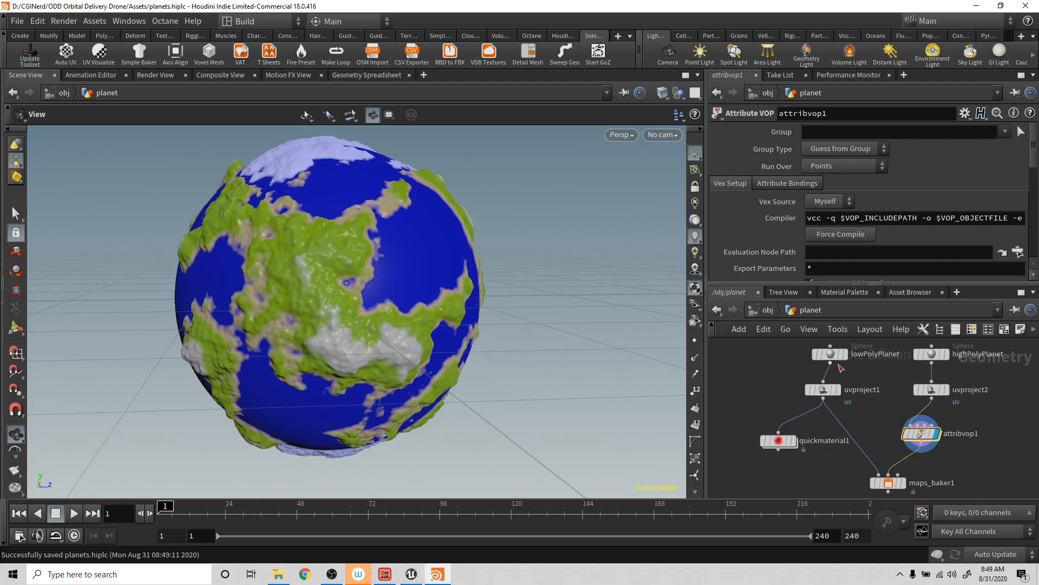
pyautogui.moveTo(840, 443); pyautogui.dragTo(837, 447)
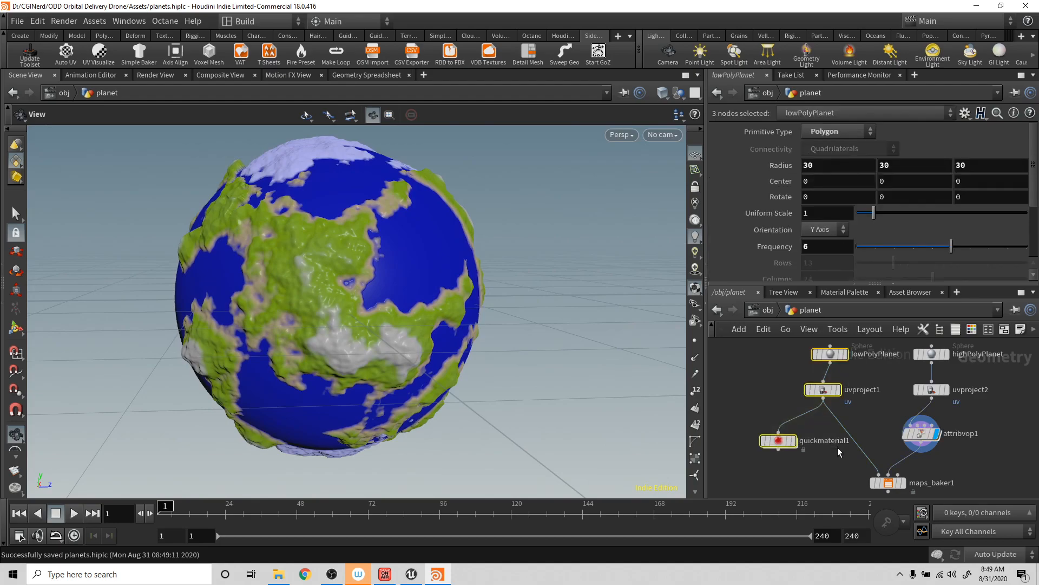
pyautogui.press('Delete')
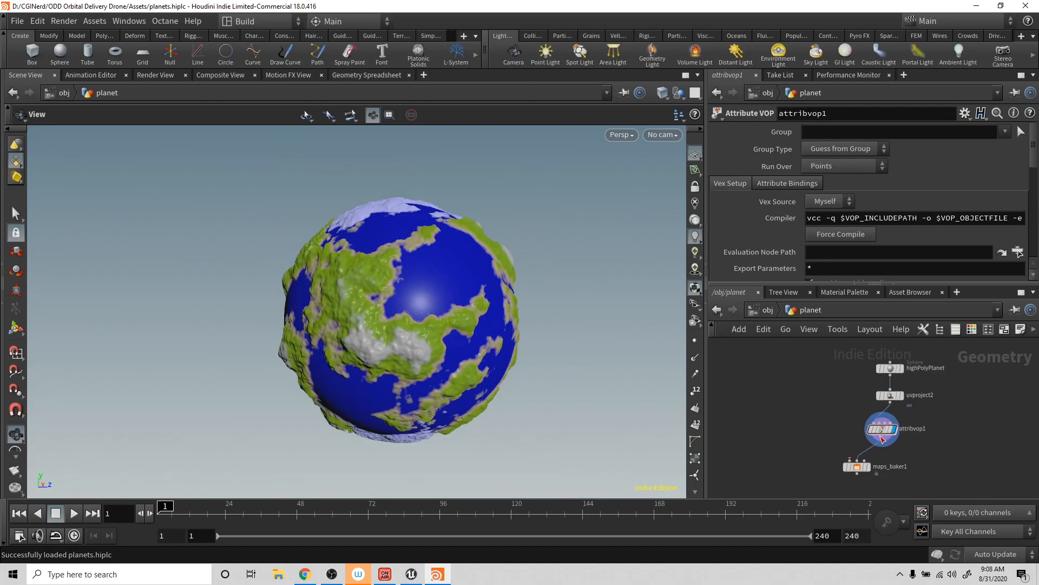
# - Branch an IsoOffset node off attribvop1's output and display it in the viewport
pyautogui.moveTo(915, 374); pyautogui.dragTo(782, 446)
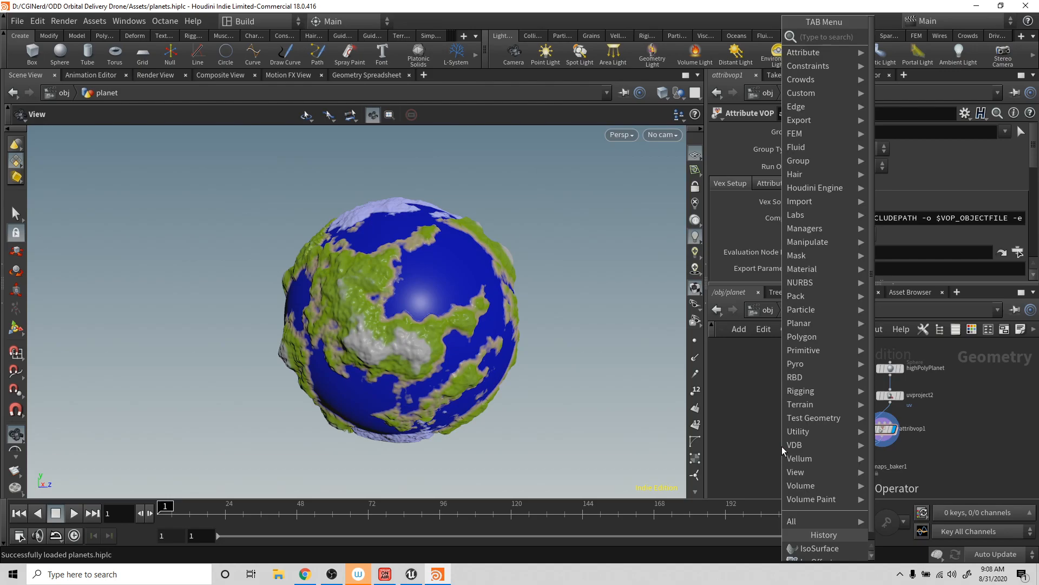
pyautogui.write('iso')
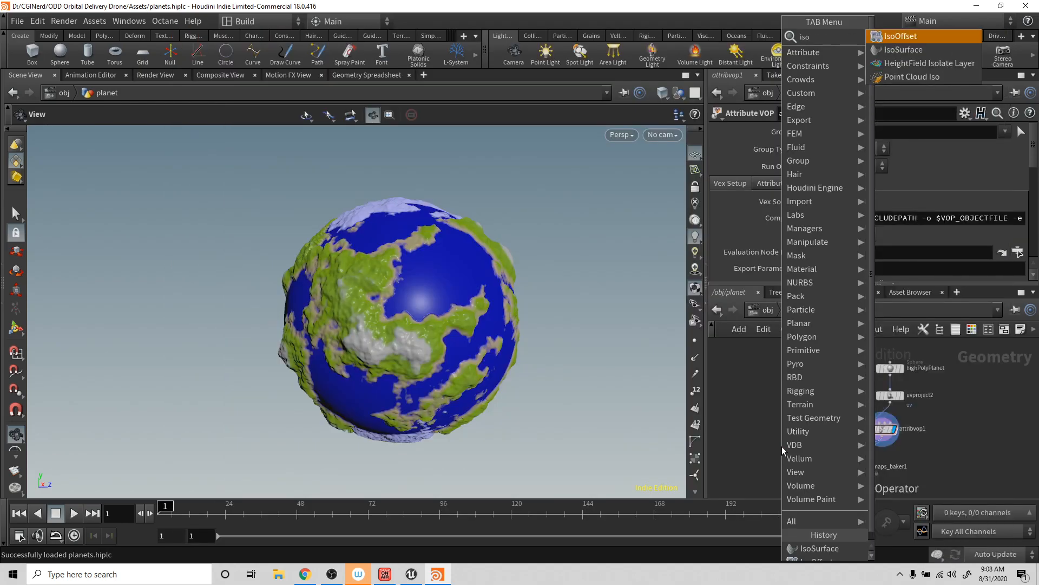
pyautogui.press('Return')
pyautogui.click(782, 446)
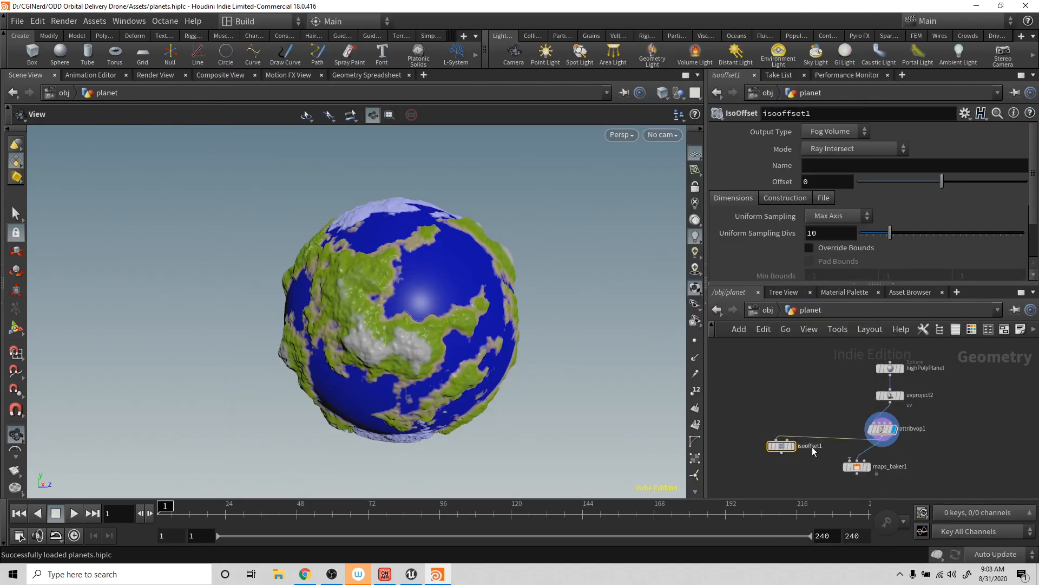
pyautogui.click(793, 445)
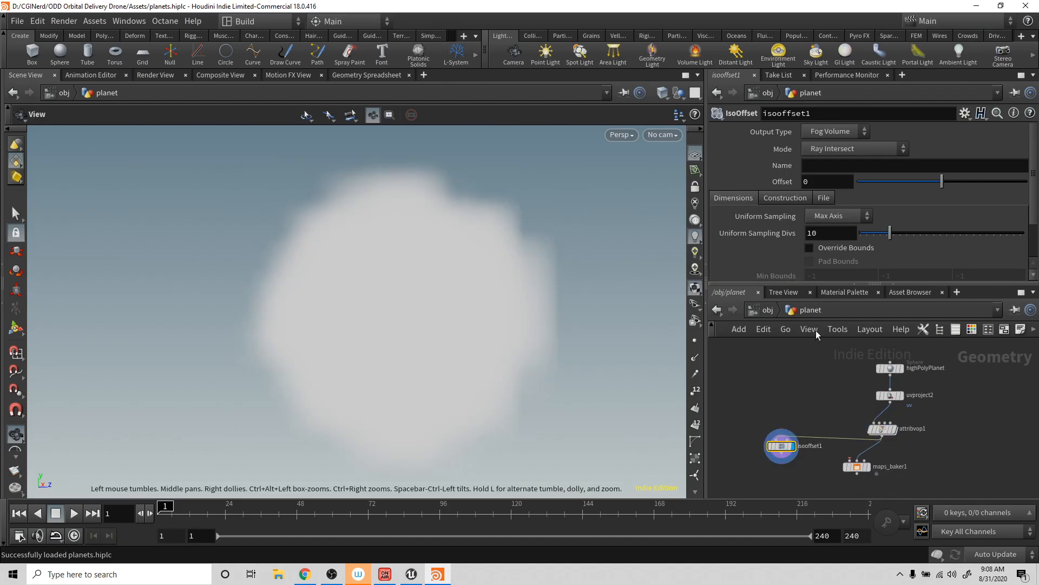
# - Connect a Convert Volume node after isooffset1, display it, and inspect the converted mesh
pyautogui.press('Tab')
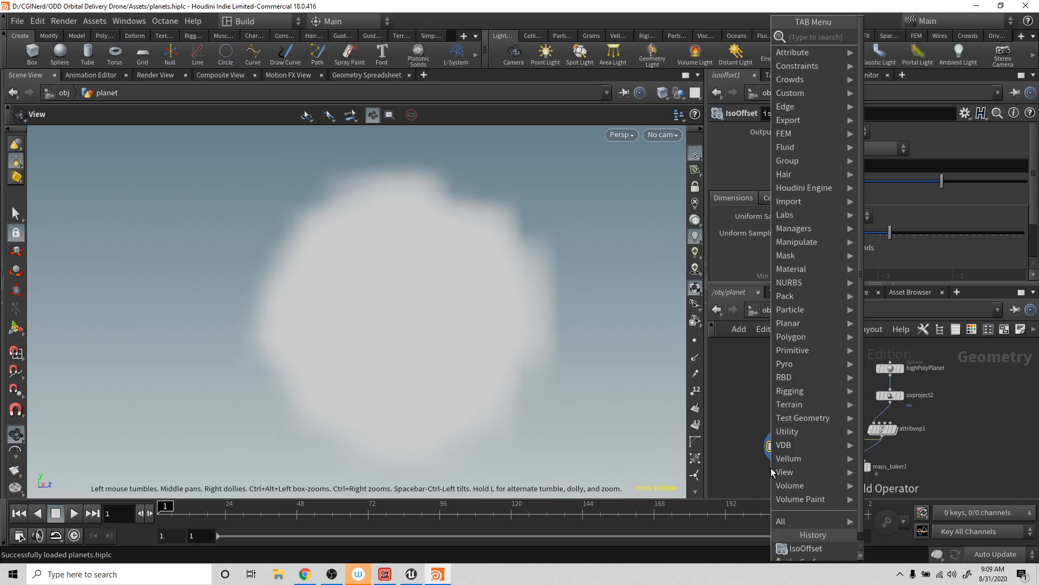
pyautogui.write('co')
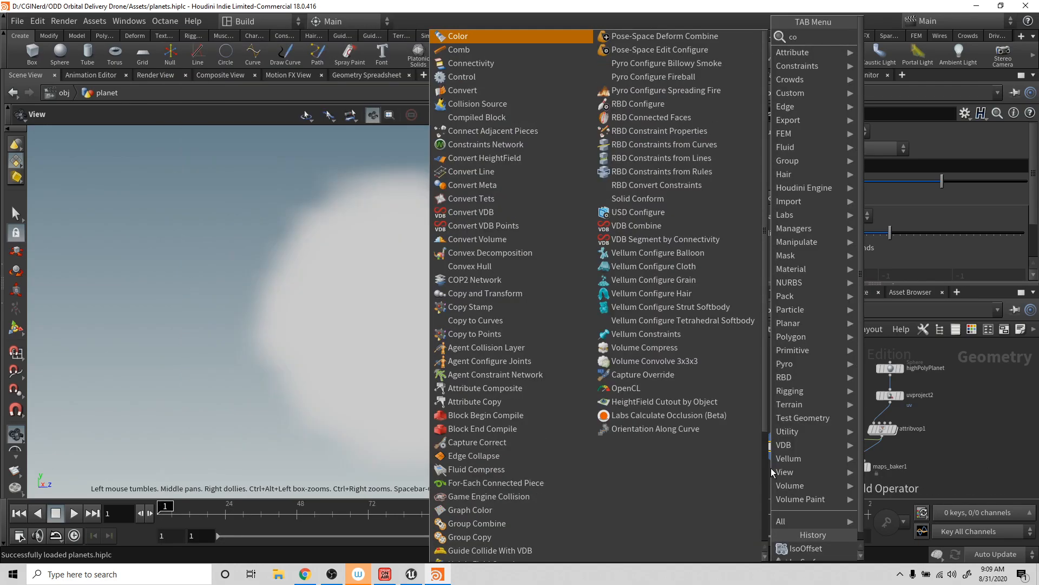
pyautogui.write('nvert')
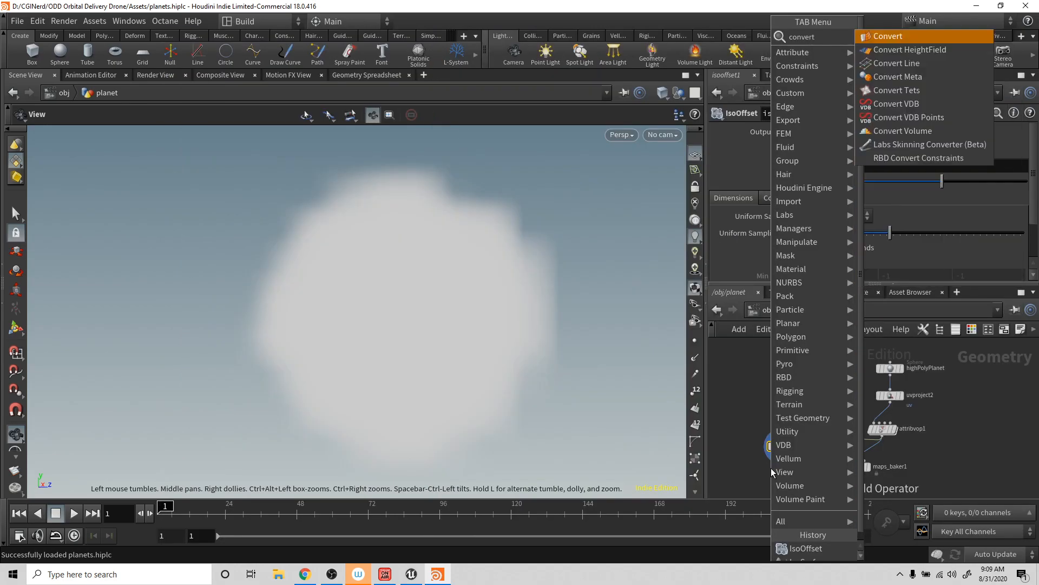
pyautogui.press('Down')
pyautogui.press('Down')
pyautogui.press('Down')
pyautogui.press('Down')
pyautogui.press('Down')
pyautogui.press('Down')
pyautogui.press('Down')
pyautogui.press('Return')
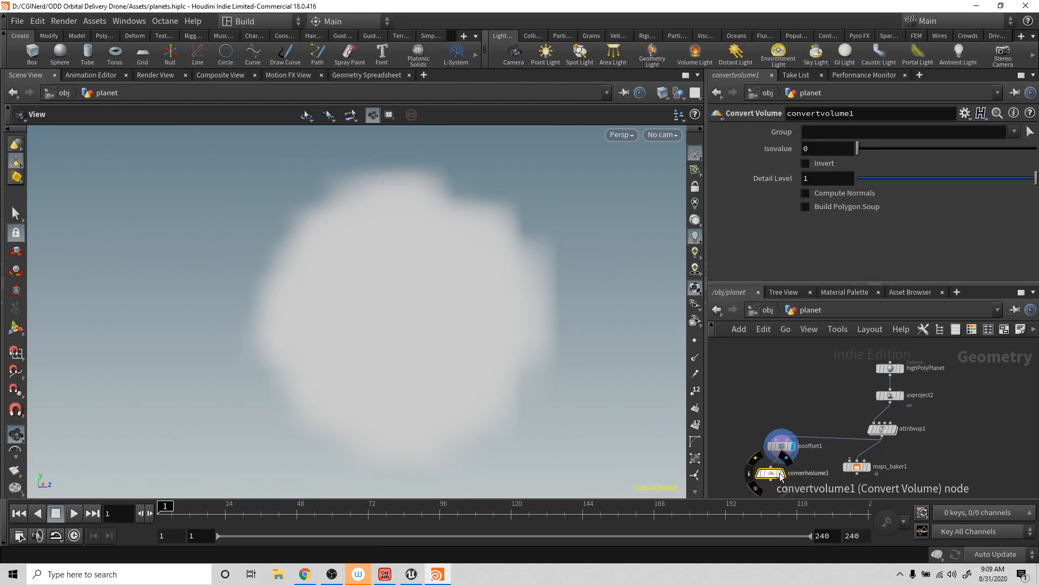
pyautogui.click(781, 474)
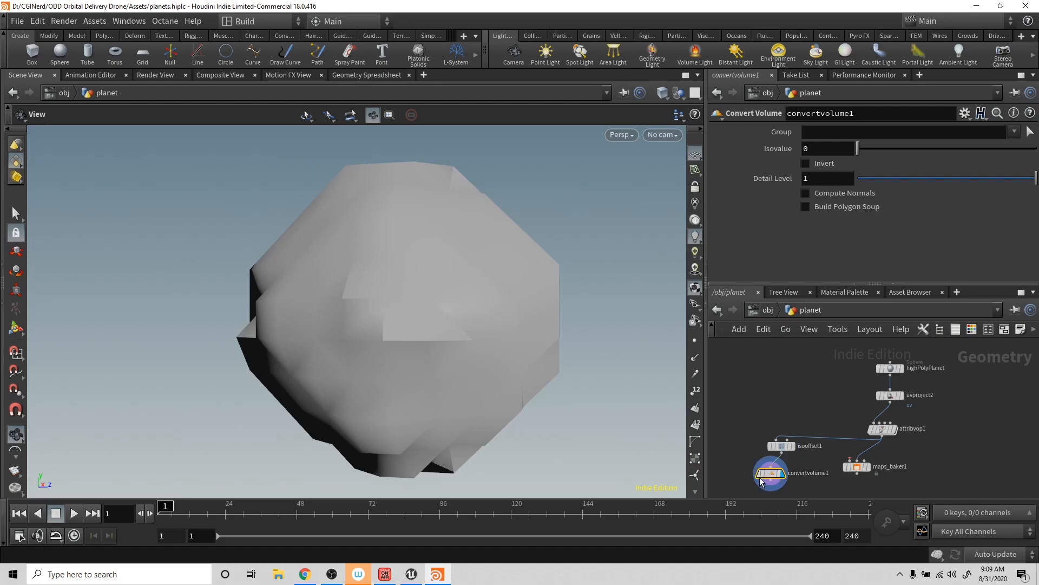
pyautogui.moveTo(475, 349)
pyautogui.mouseDown()
pyautogui.moveTo(416, 352)
pyautogui.moveTo(466, 361)
pyautogui.mouseUp()
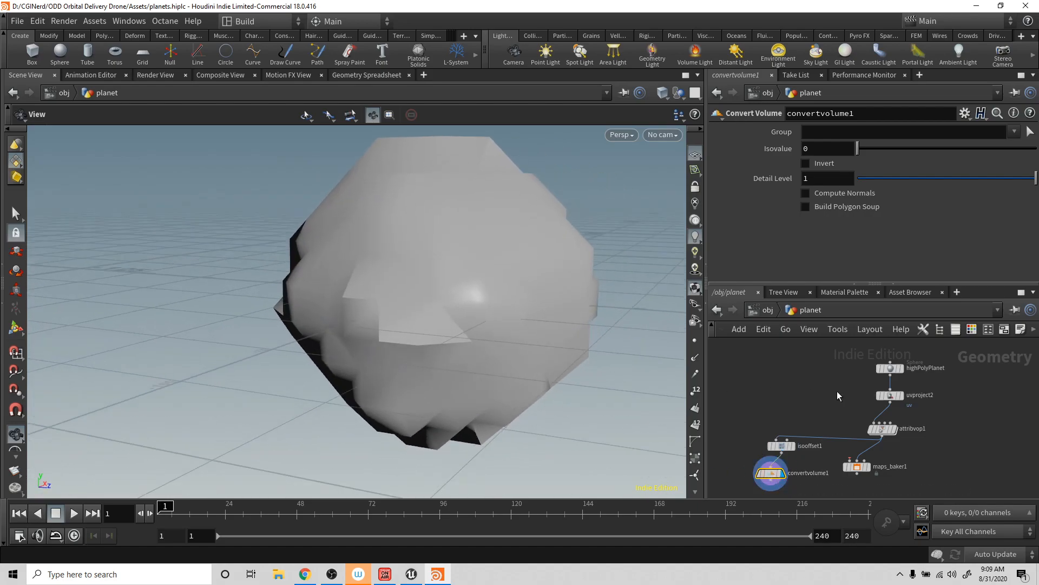
# - Set isooffset1's Uniform Sampling Divs to 50
pyautogui.click(781, 446)
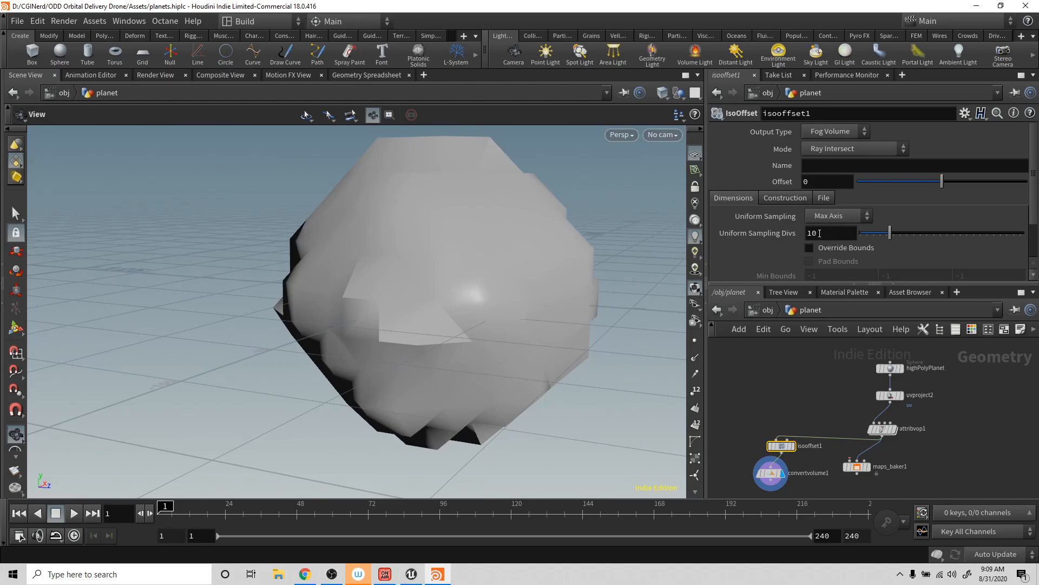
pyautogui.moveTo(817, 233); pyautogui.dragTo(792, 235)
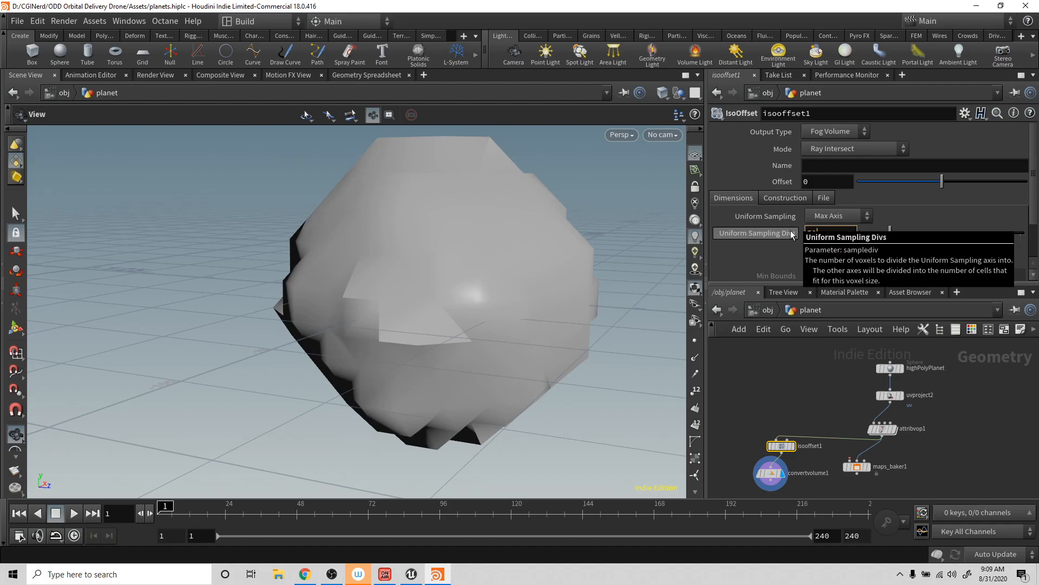
pyautogui.write('50')
pyautogui.press('Return')
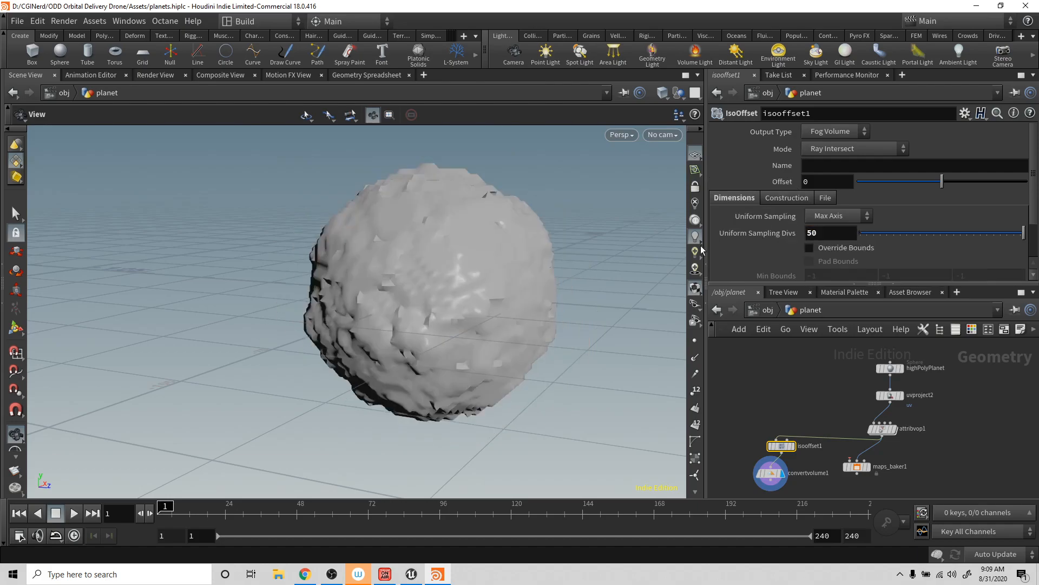
# - Try Uniform Sampling Divs of 100 on isooffset1 and inspect the planet's surface detail
pyautogui.doubleClick(836, 233)
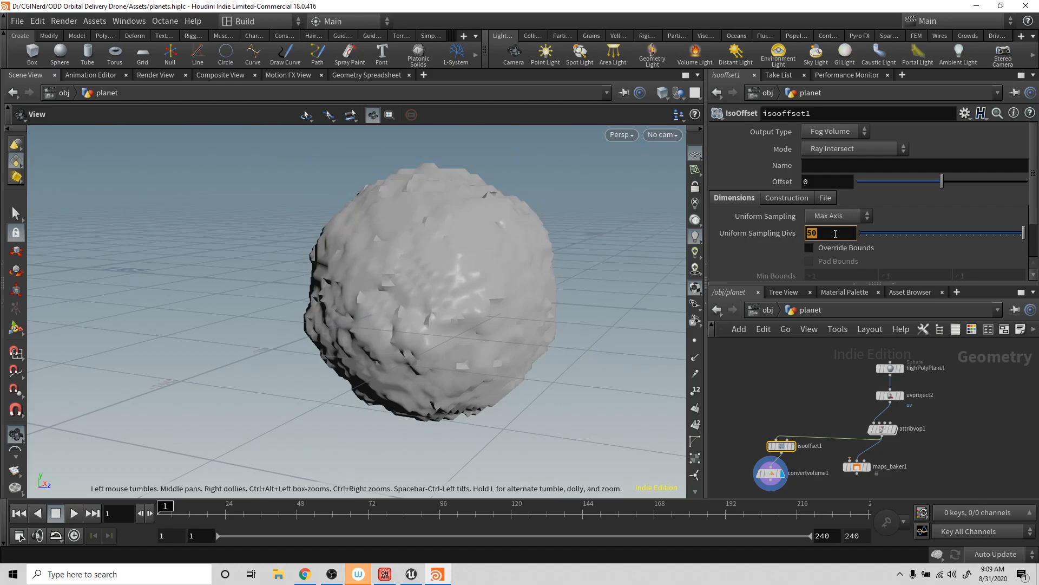
pyautogui.write('100')
pyautogui.press('Return')
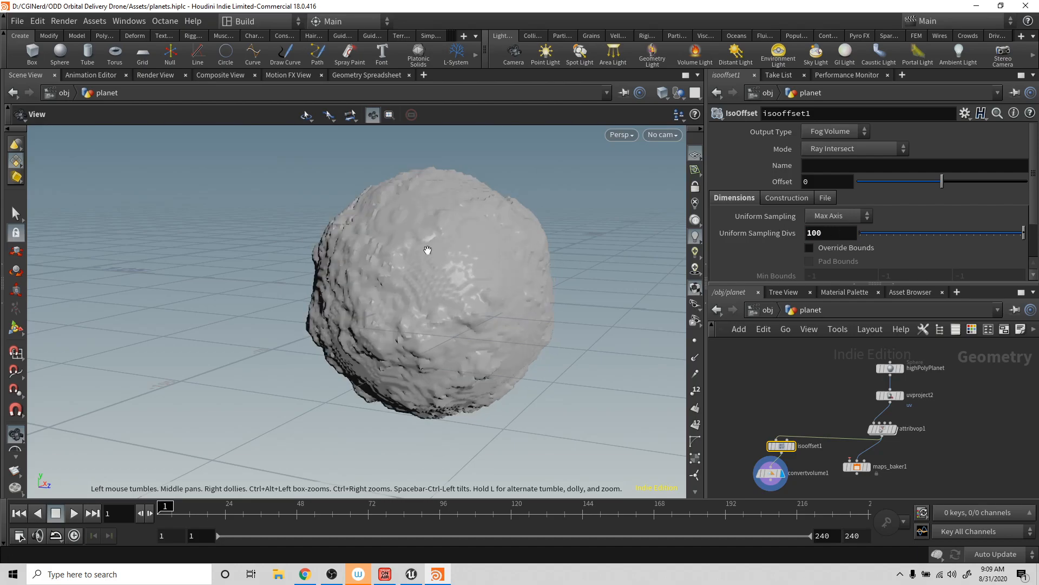
pyautogui.moveTo(416, 244); pyautogui.dragTo(523, 299)
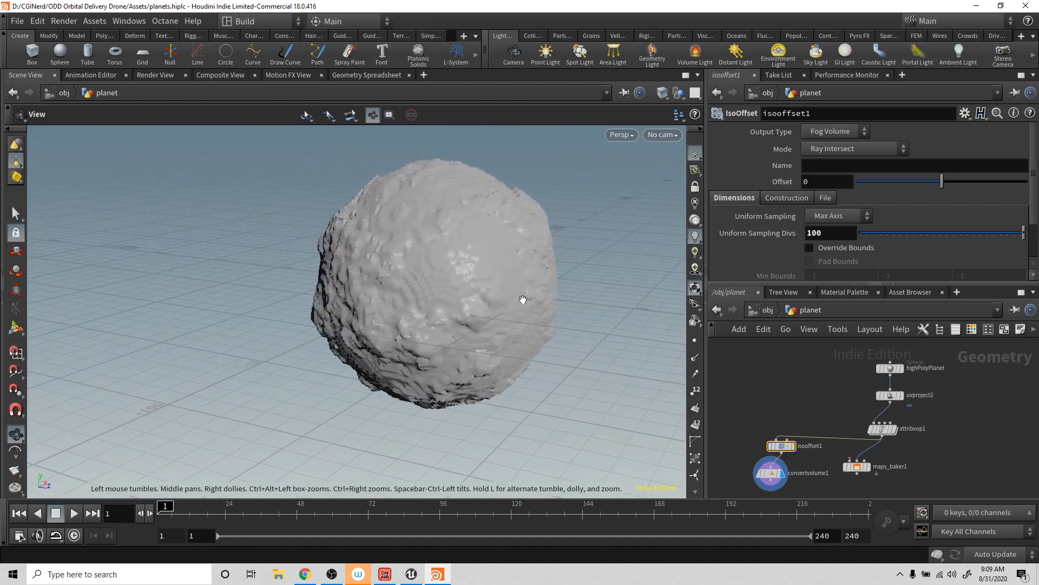
# - Overlay the wireframe on the shaded planet mesh, examine its density, and check isooffset1's node information
pyautogui.click(662, 93)
pyautogui.click(712, 229)
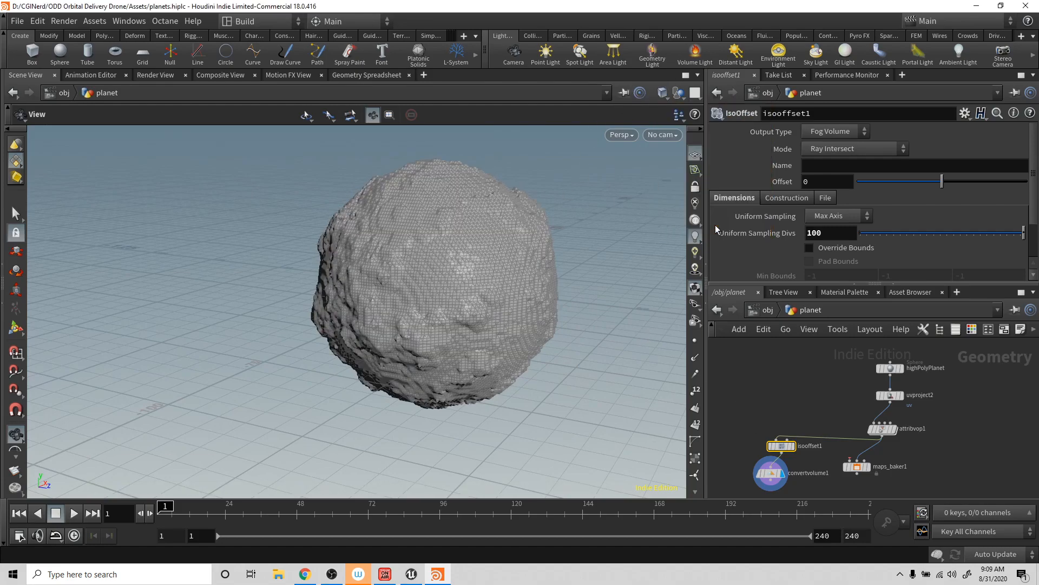
pyautogui.moveTo(471, 239)
pyautogui.mouseDown()
pyautogui.moveTo(416, 224)
pyautogui.moveTo(561, 299)
pyautogui.mouseUp()
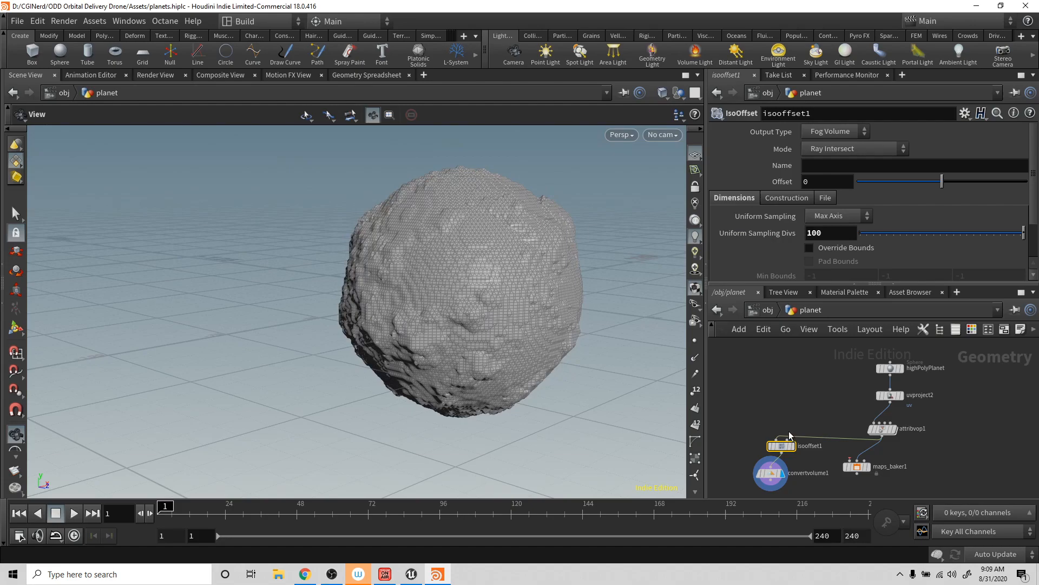
pyautogui.moveTo(779, 449)
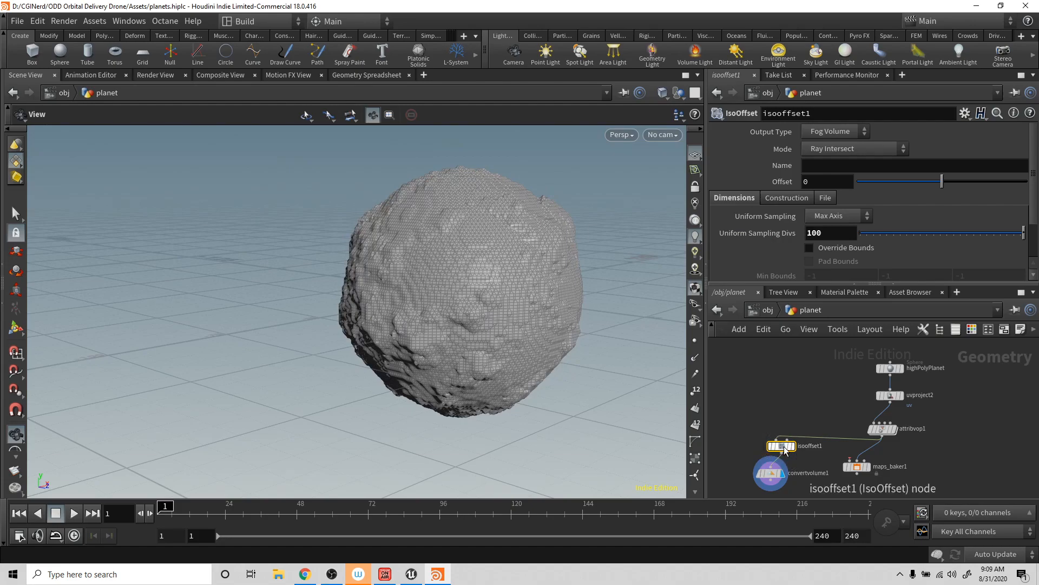
pyautogui.middleClick(784, 449)
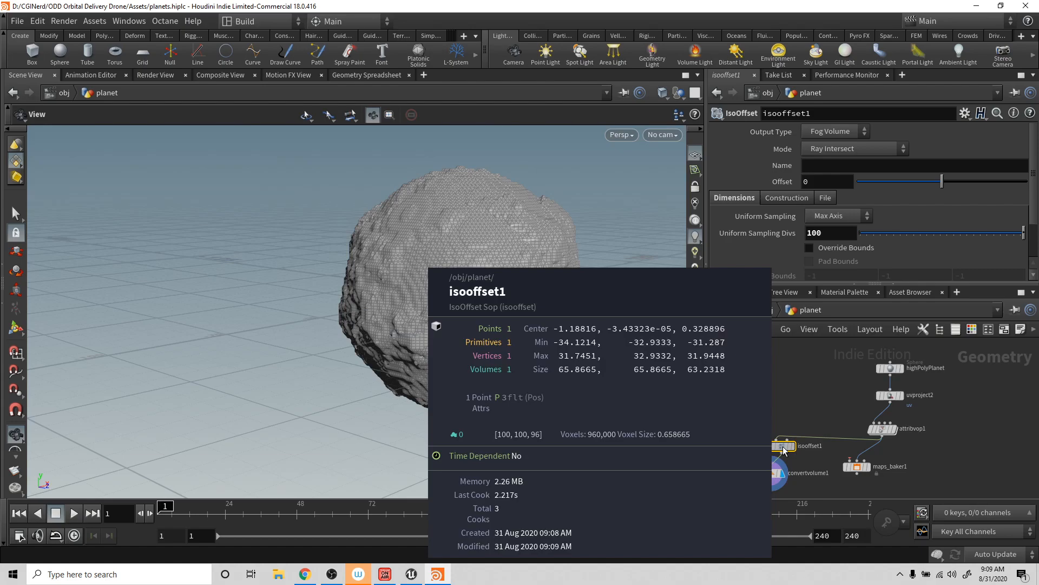
# - Reduce isooffset1's Uniform Sampling Divs to 50 and inspect the coarser wireframe mesh
pyautogui.doubleClick(827, 234)
pyautogui.write('50')
pyautogui.press('Return')
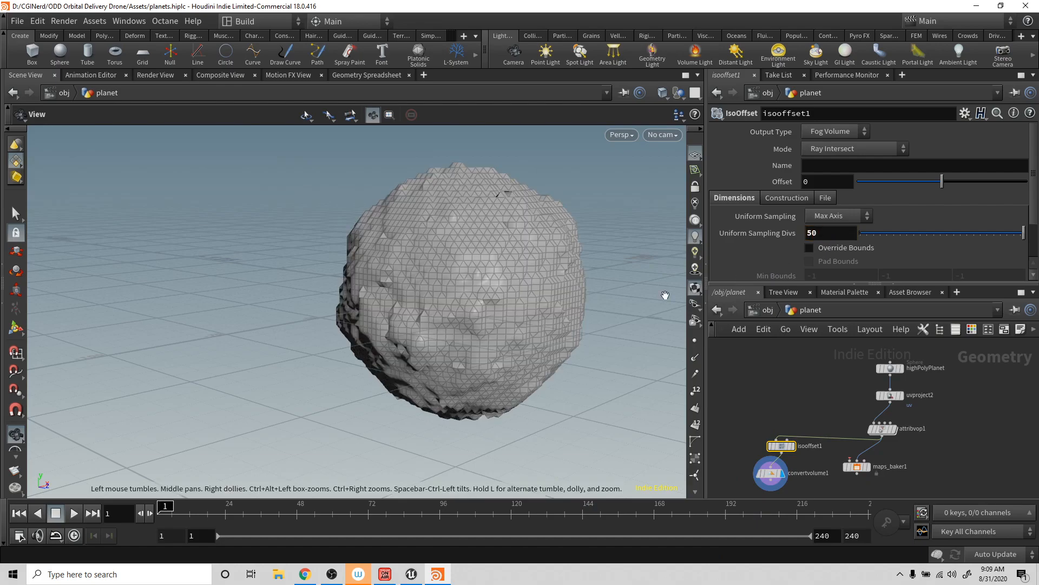
pyautogui.moveTo(577, 268); pyautogui.dragTo(547, 216, button='middle')
pyautogui.moveTo(550, 248); pyautogui.dragTo(570, 286)
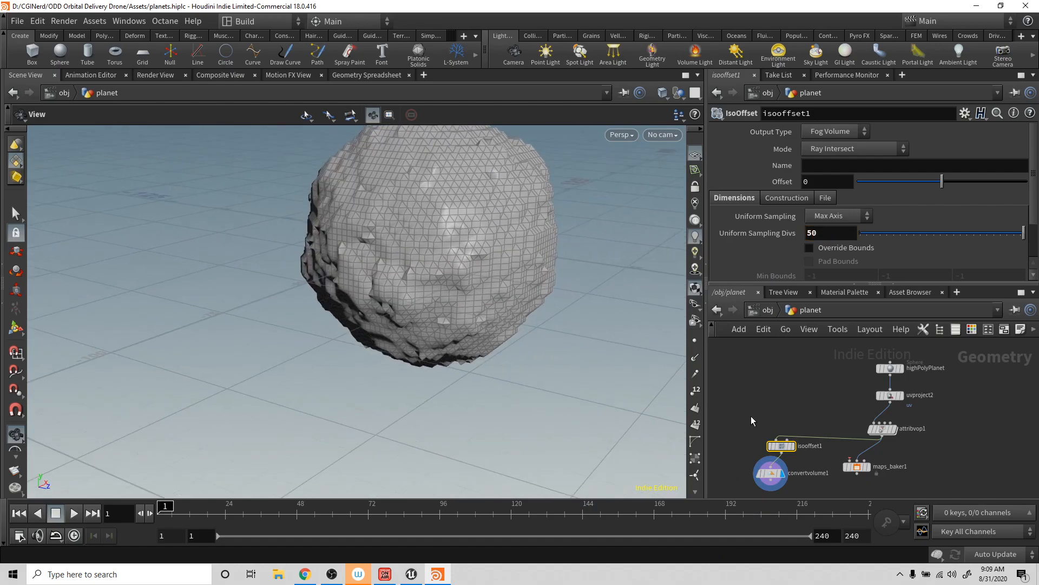
# - Add a Labs Quadrangulate node connected to convertvolume1's output and show its result on the planet
pyautogui.scroll(-1, 828, 472)
pyautogui.moveTo(823, 459); pyautogui.dragTo(827, 416, button='middle')
pyautogui.click(786, 438)
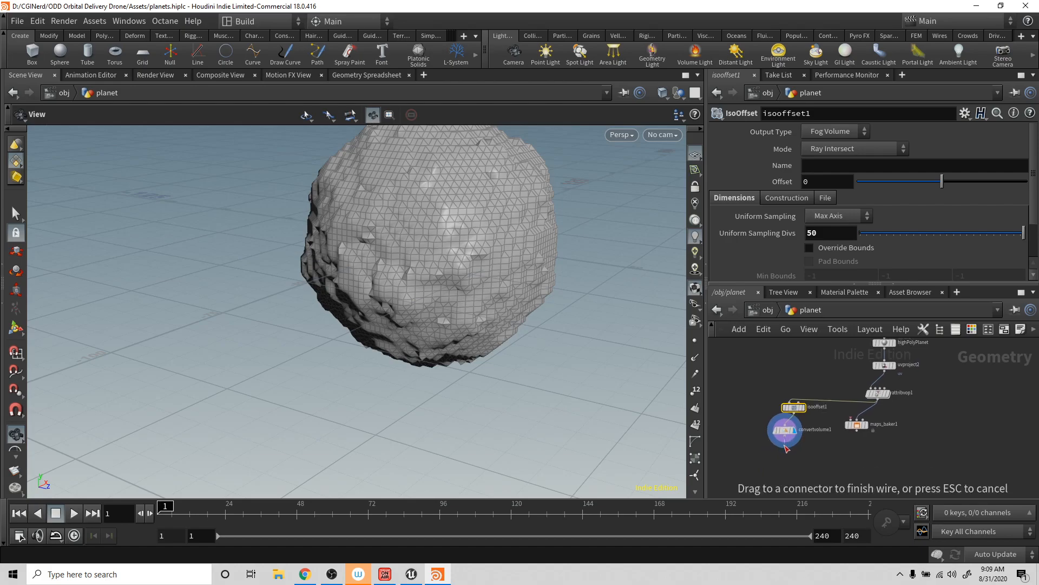
pyautogui.press('Tab')
pyautogui.write('qua')
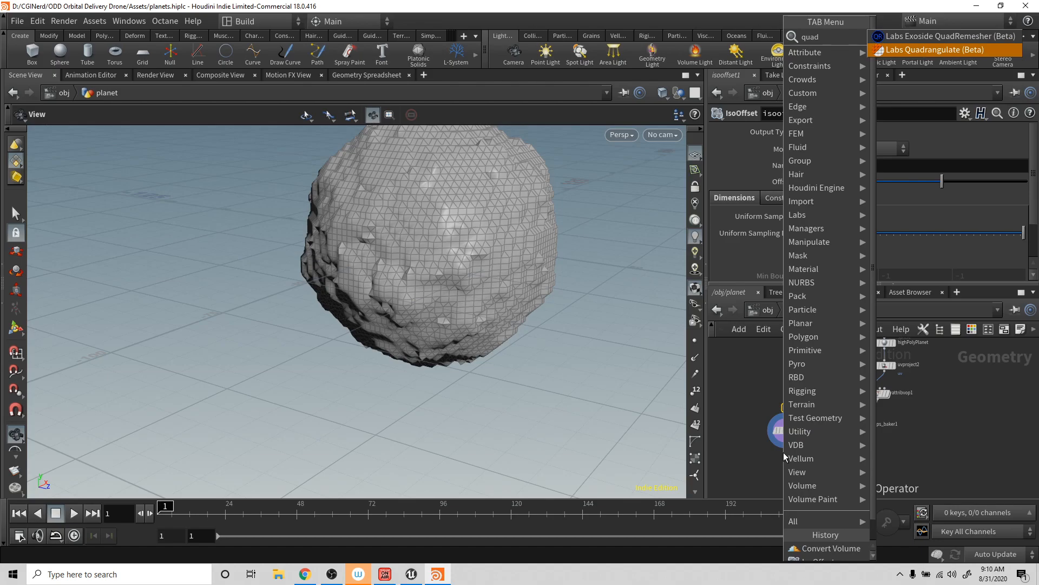
pyautogui.press('Down')
pyautogui.press('Return')
pyautogui.click(784, 453)
pyautogui.moveTo(788, 454)
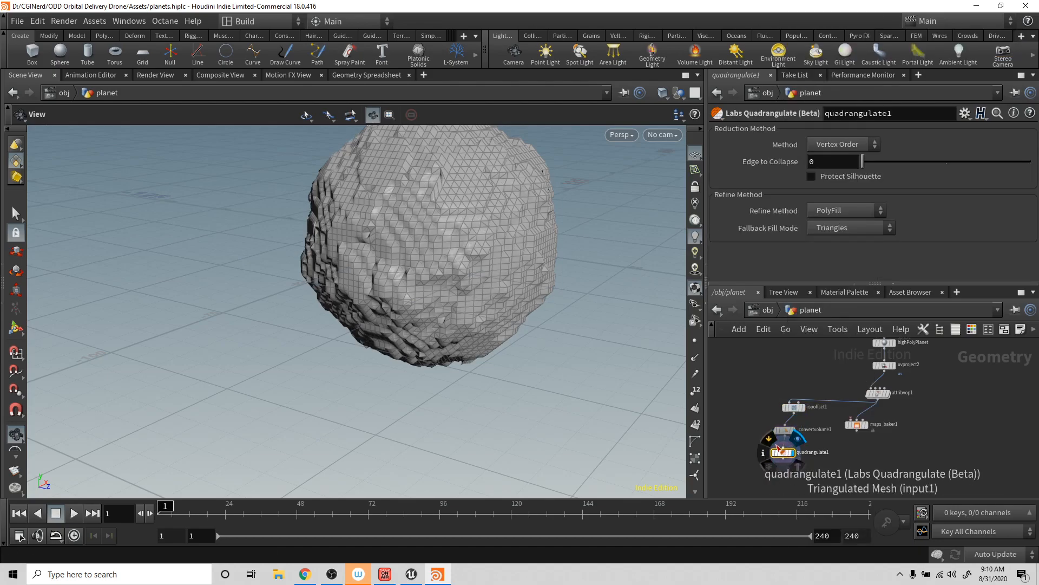
# - Add a Smooth node connected to quadrangulate1's output and display the smoothed planet mesh
pyautogui.click(784, 459)
pyautogui.click(784, 480)
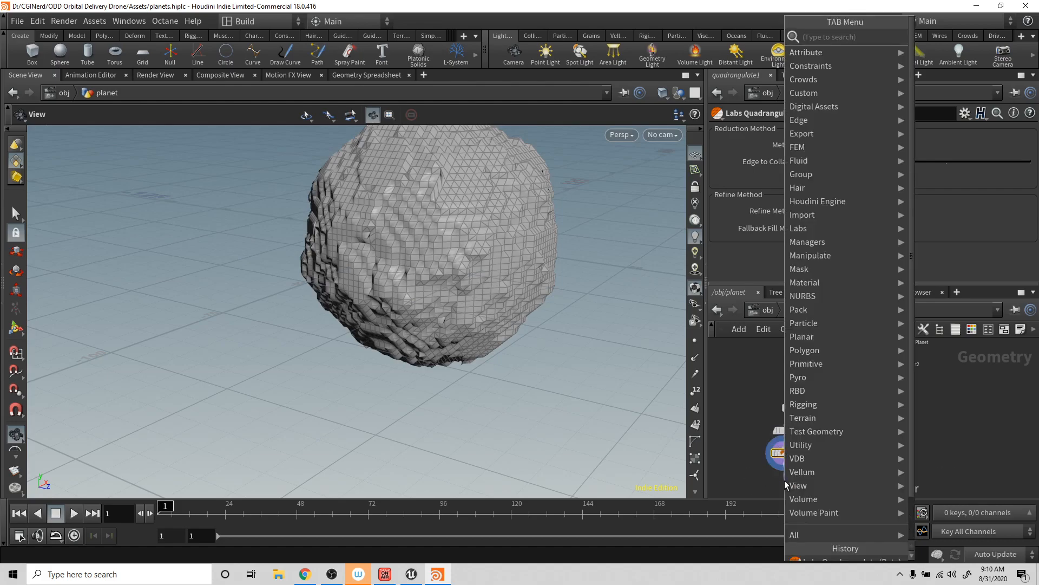
pyautogui.write('smo')
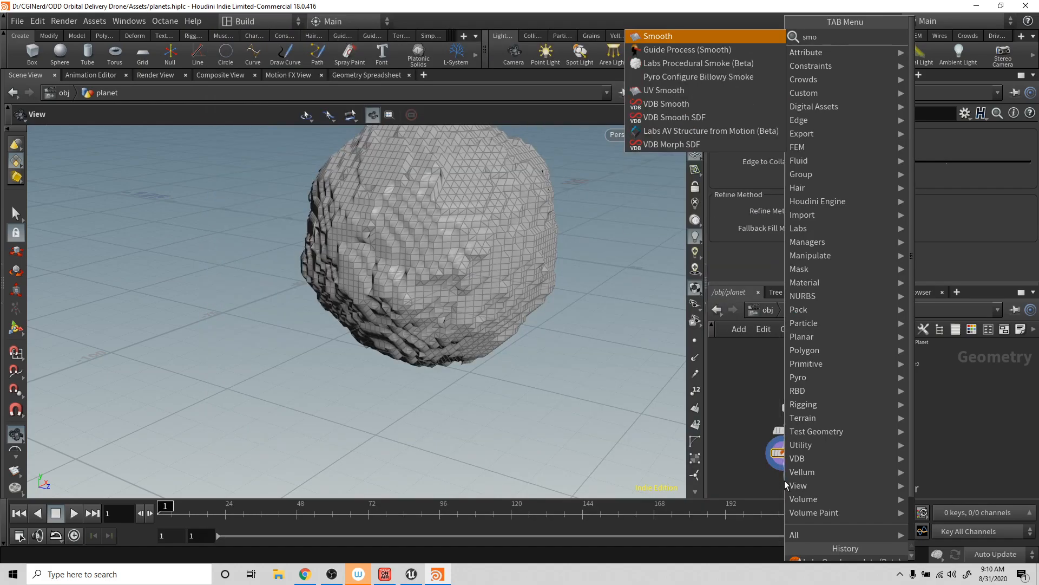
pyautogui.press('Return')
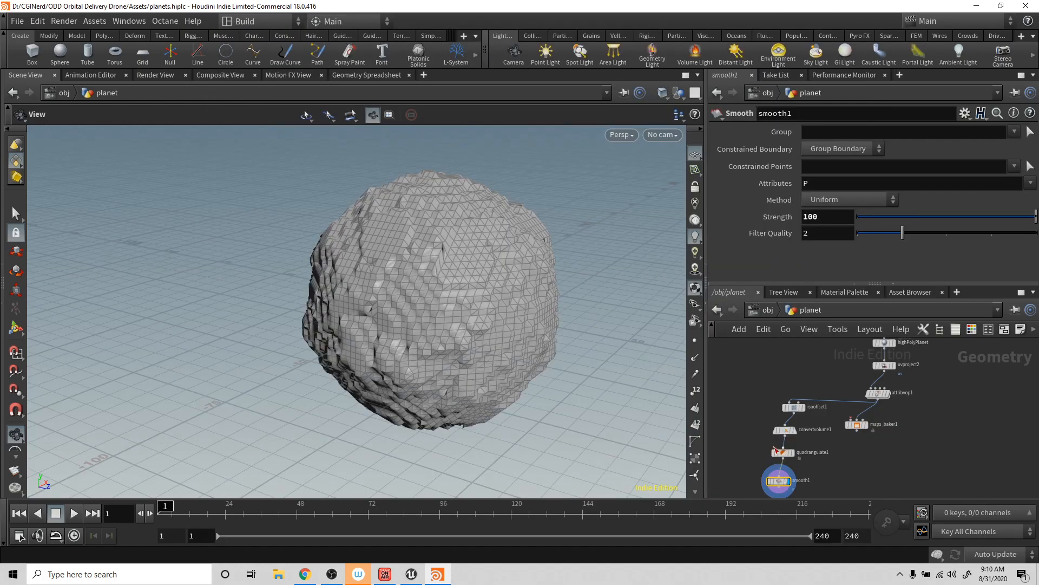
# - Detach quadrangulate1 so convertvolume1 feeds smooth1 directly, and compare the meshes before and after smoothing
pyautogui.moveTo(775, 450)
pyautogui.mouseDown()
pyautogui.moveTo(803, 449)
pyautogui.moveTo(780, 477)
pyautogui.moveTo(784, 435)
pyautogui.mouseUp()
pyautogui.press('y')
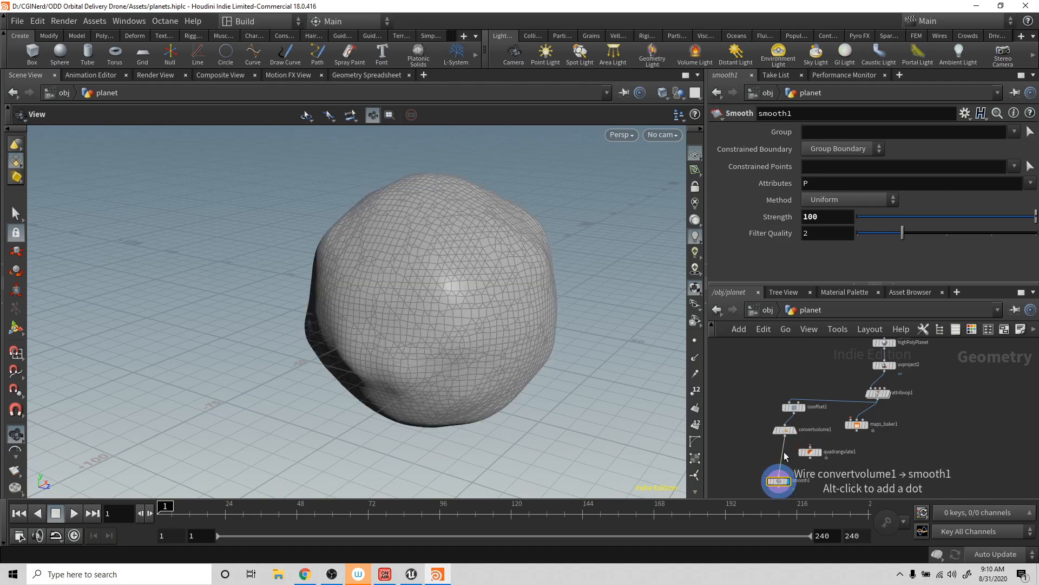
pyautogui.click(795, 433)
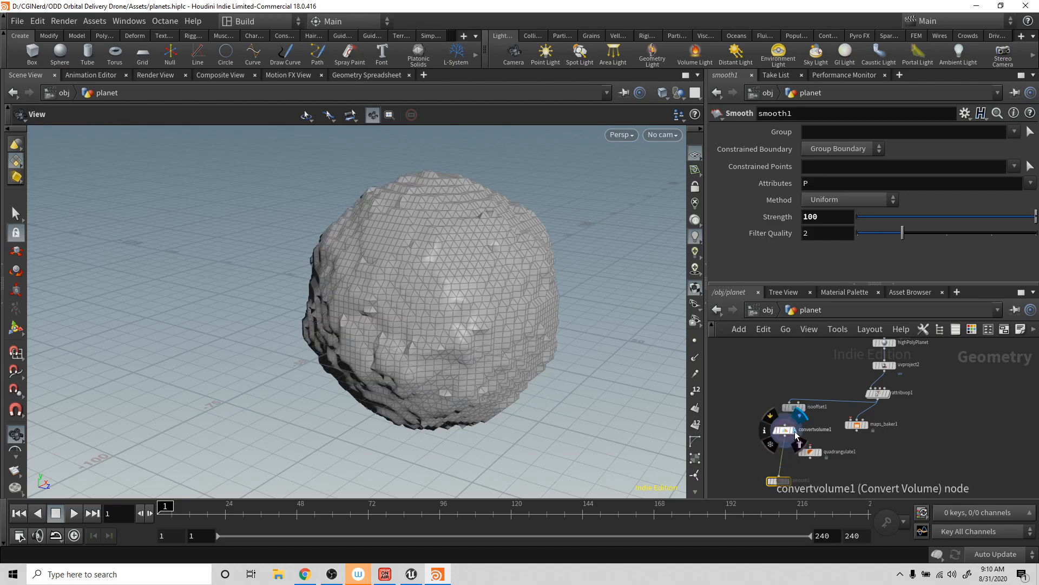
pyautogui.click(789, 481)
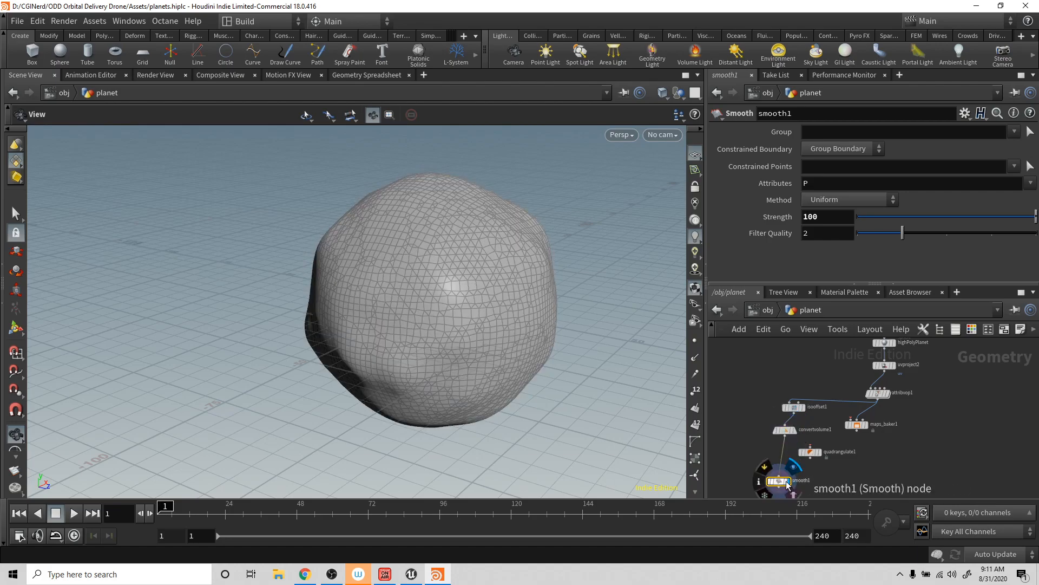
# - Place quadrangulate1 after smooth1 in the chain, display its mesh and check its node information
pyautogui.moveTo(778, 482); pyautogui.dragTo(784, 455)
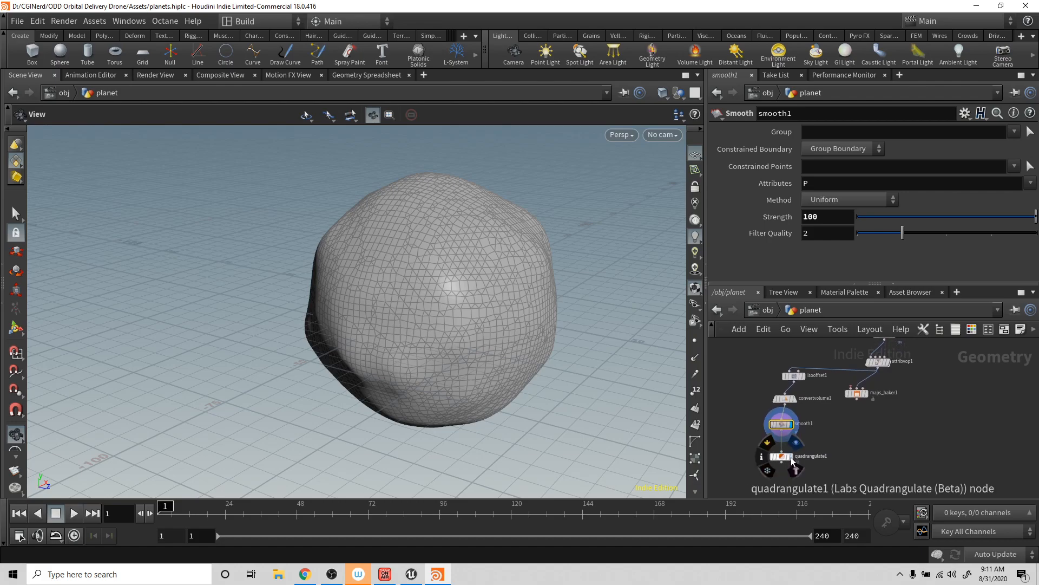
pyautogui.click(792, 457)
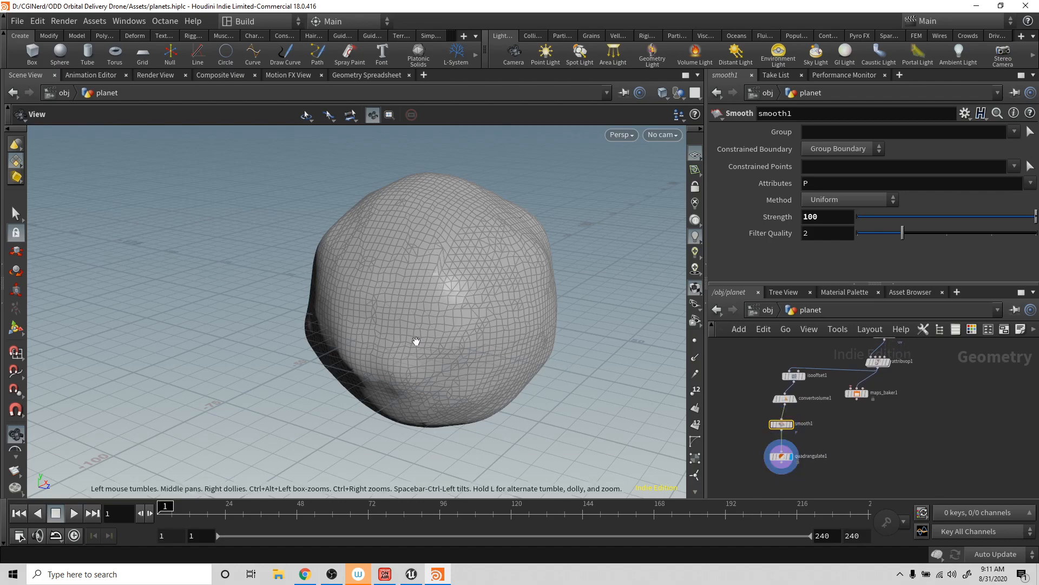
pyautogui.moveTo(514, 307); pyautogui.dragTo(473, 298)
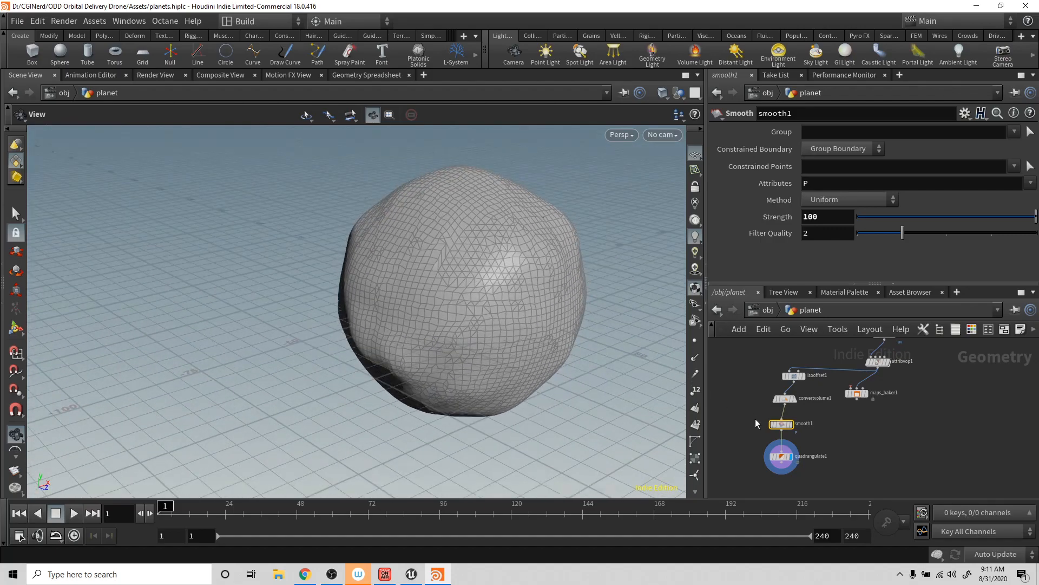
pyautogui.middleClick(783, 458)
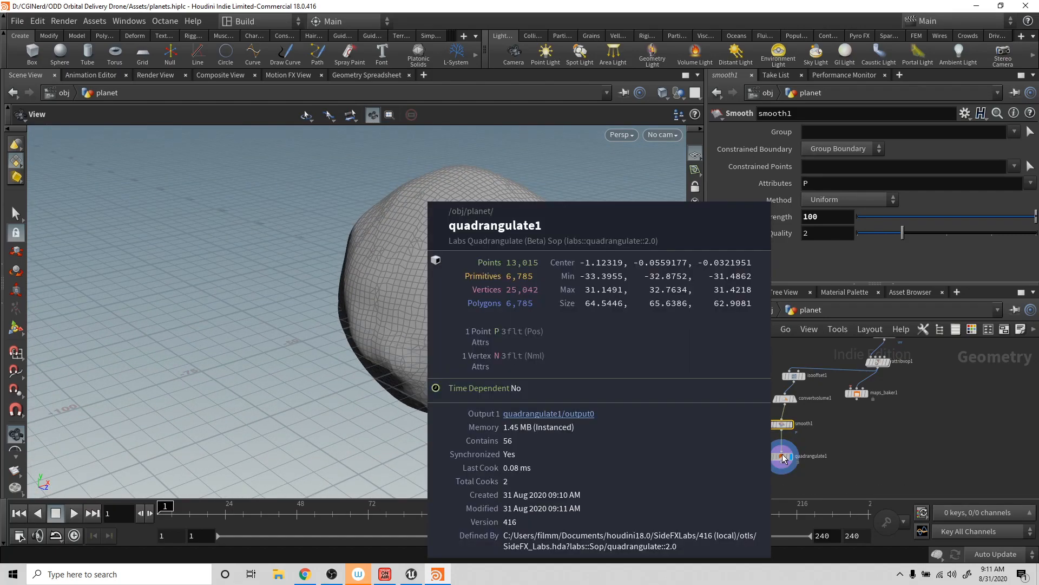
pyautogui.moveTo(600, 352); pyautogui.dragTo(546, 336)
# - Move maps_baker1 beneath the low-poly chain, connect quadrangulate1 to its first input and display the baker's result
pyautogui.moveTo(857, 393); pyautogui.dragTo(881, 474)
pyautogui.moveTo(783, 464); pyautogui.dragTo(873, 469)
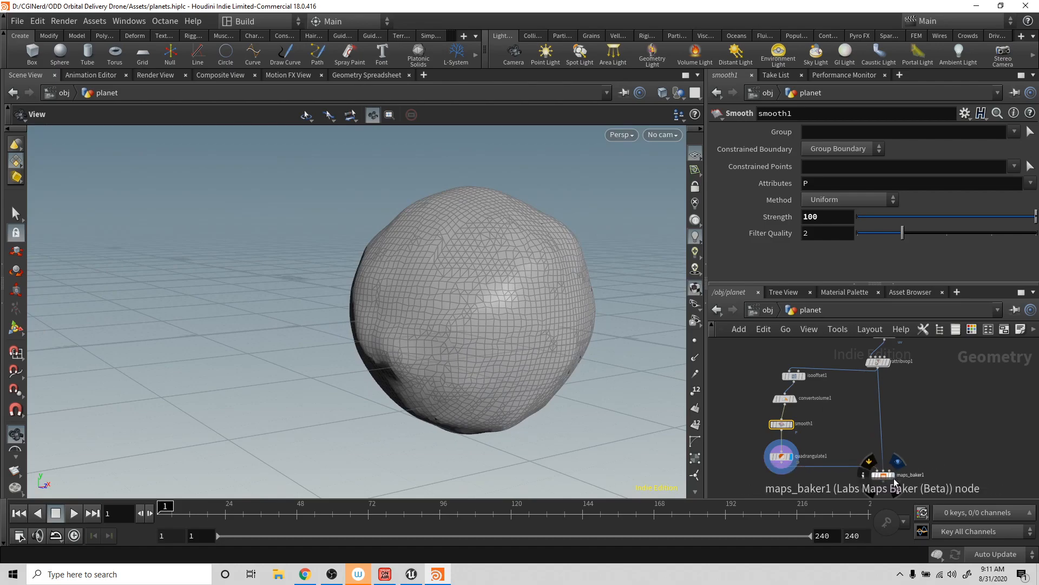
pyautogui.click(898, 461)
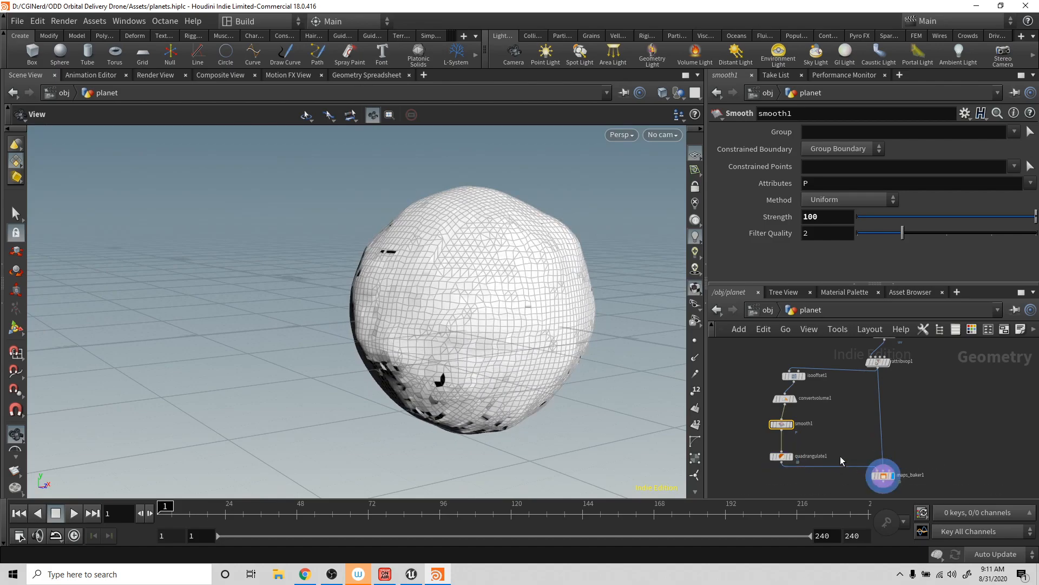
# - Insert a UV Project node between quadrangulate1 and maps_baker1, moving the baker down to make room
pyautogui.moveTo(884, 476); pyautogui.dragTo(880, 496)
pyautogui.press('Tab')
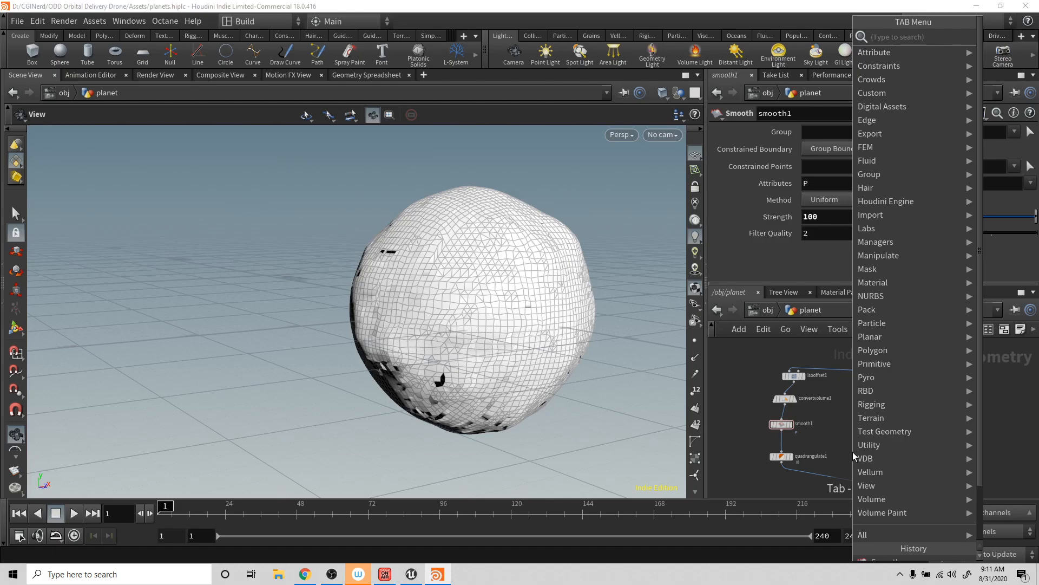
pyautogui.write('uvpro')
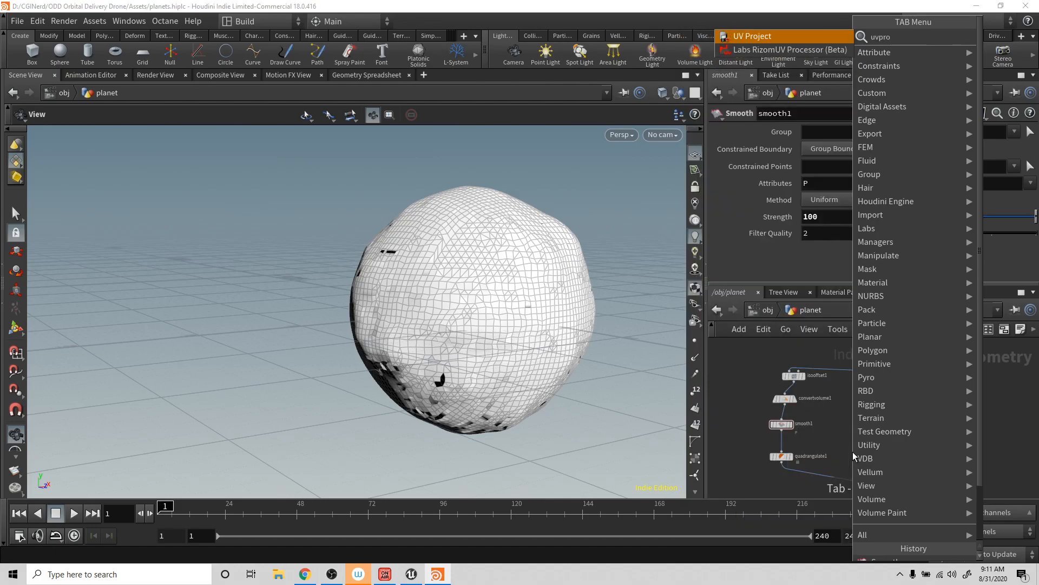
pyautogui.press('Return')
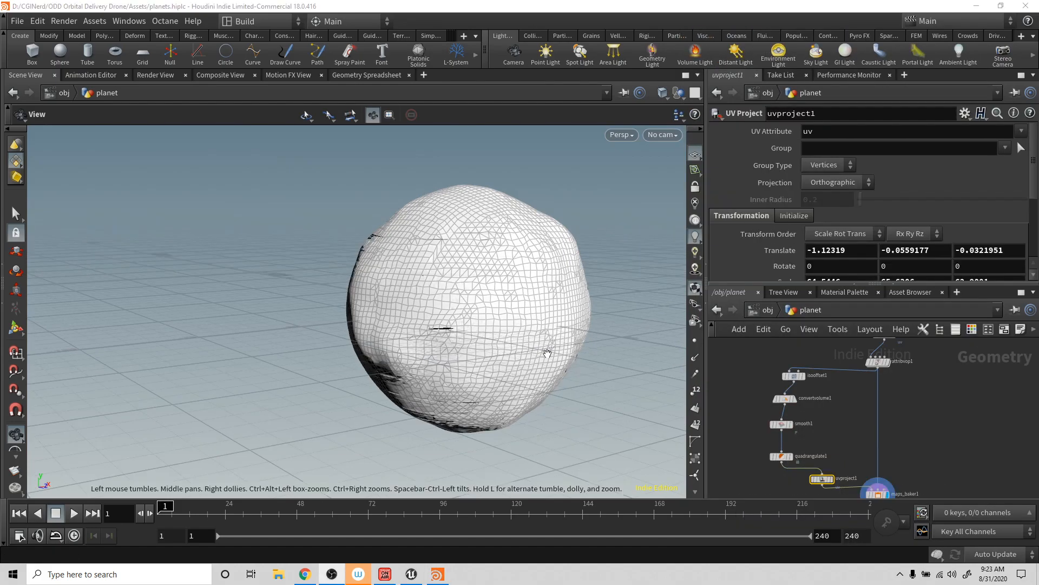
pyautogui.moveTo(392, 375); pyautogui.dragTo(460, 347)
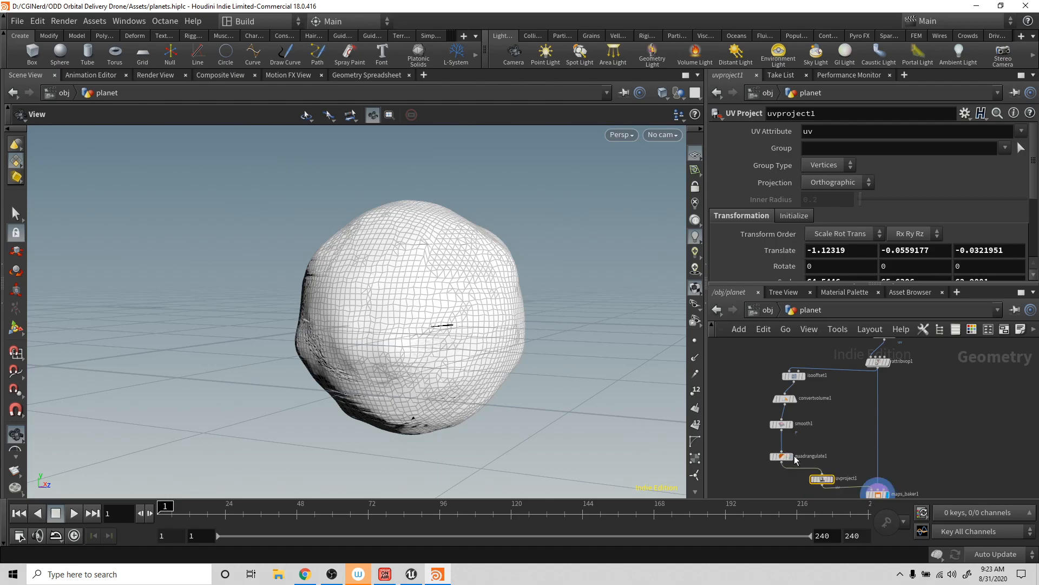
# - Inspect the mesh output of uvproject1 and bake the planet's maps at 1024 × 1024 with maps_baker1
pyautogui.moveTo(794, 459)
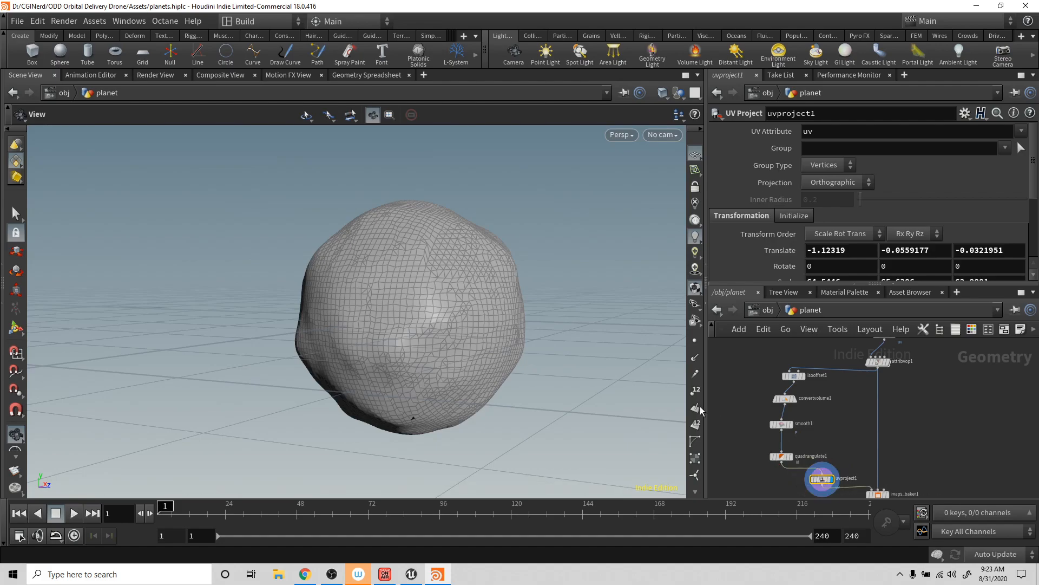
pyautogui.moveTo(465, 341); pyautogui.dragTo(476, 359, button='right')
pyautogui.moveTo(476, 359); pyautogui.dragTo(461, 304, button='middle')
pyautogui.moveTo(460, 304)
pyautogui.mouseDown()
pyautogui.moveTo(472, 343)
pyautogui.moveTo(466, 309)
pyautogui.mouseUp()
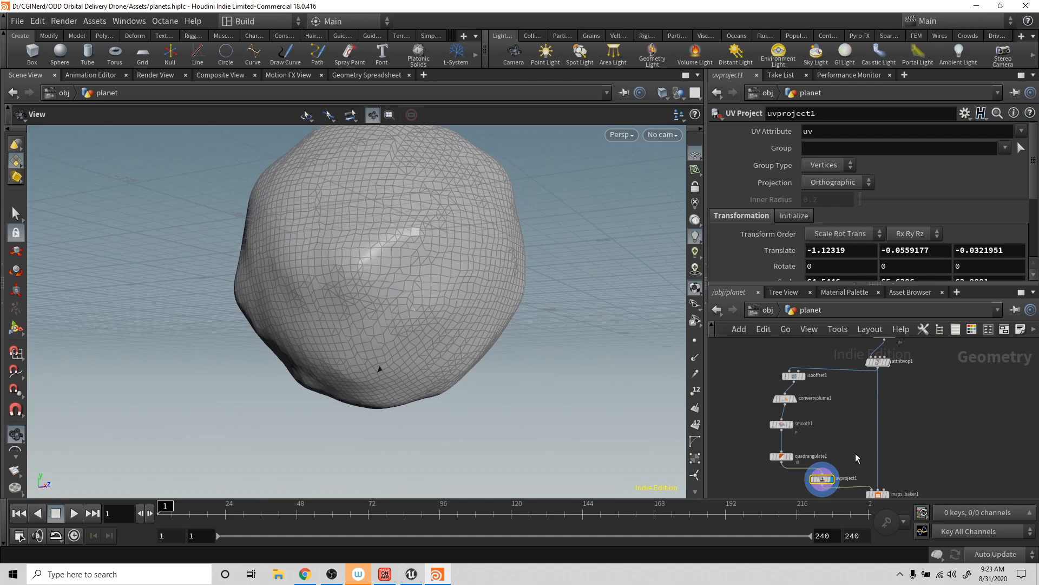
pyautogui.click(878, 493)
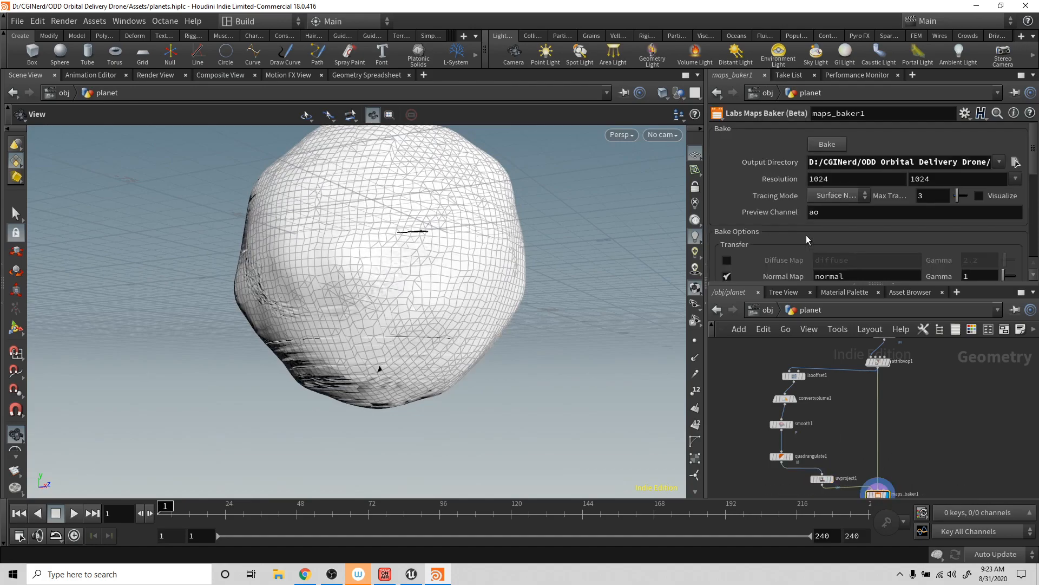
pyautogui.click(832, 144)
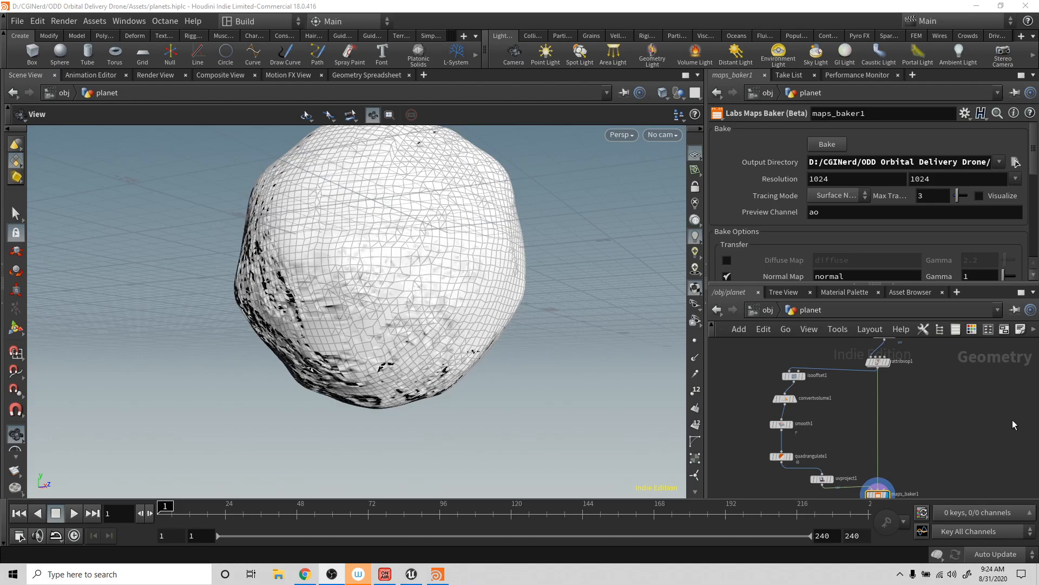
# - Add a Labs Quick Material node connected to uvproject1's output and display it
pyautogui.moveTo(861, 428); pyautogui.dragTo(853, 363, button='middle')
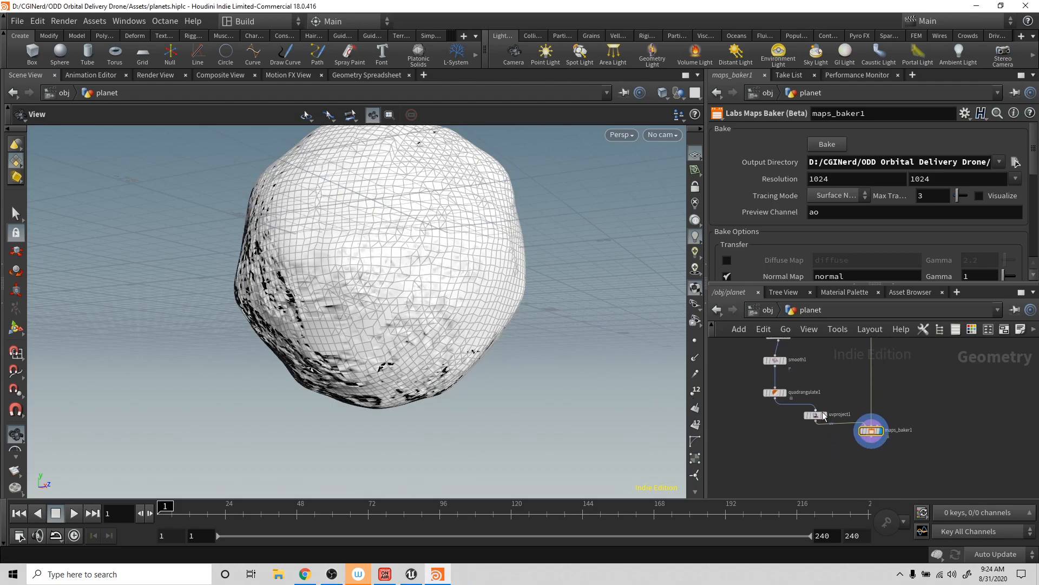
pyautogui.click(816, 422)
pyautogui.click(795, 433)
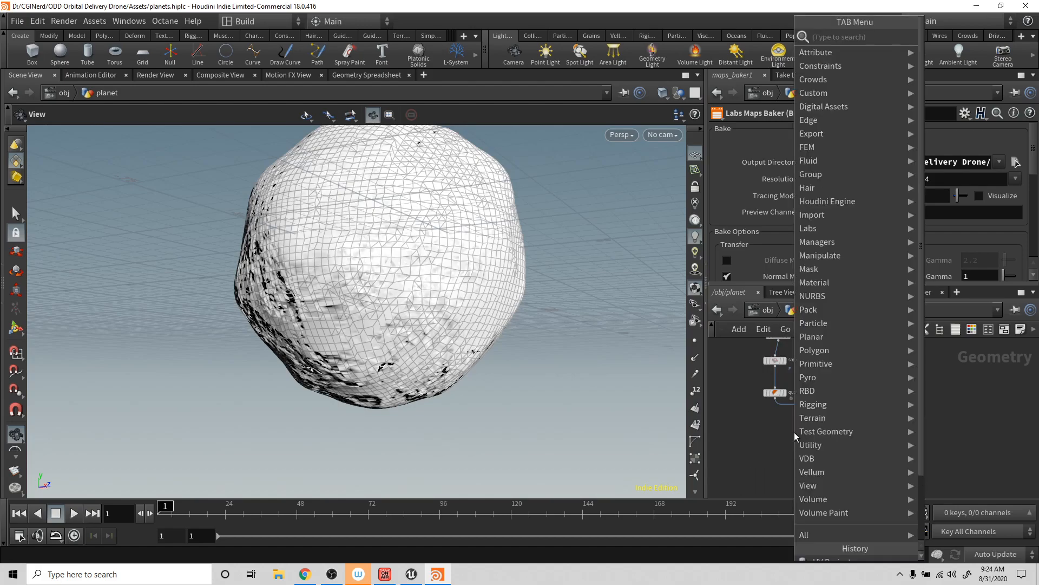
pyautogui.write('queck')
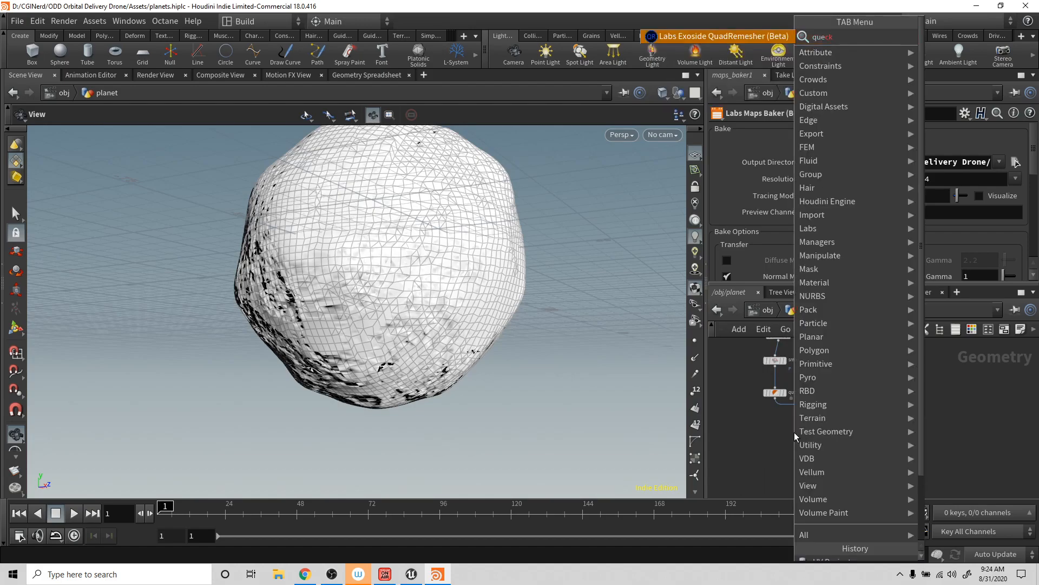
pyautogui.press('BackSpace')
pyautogui.press('BackSpace')
pyautogui.press('BackSpace')
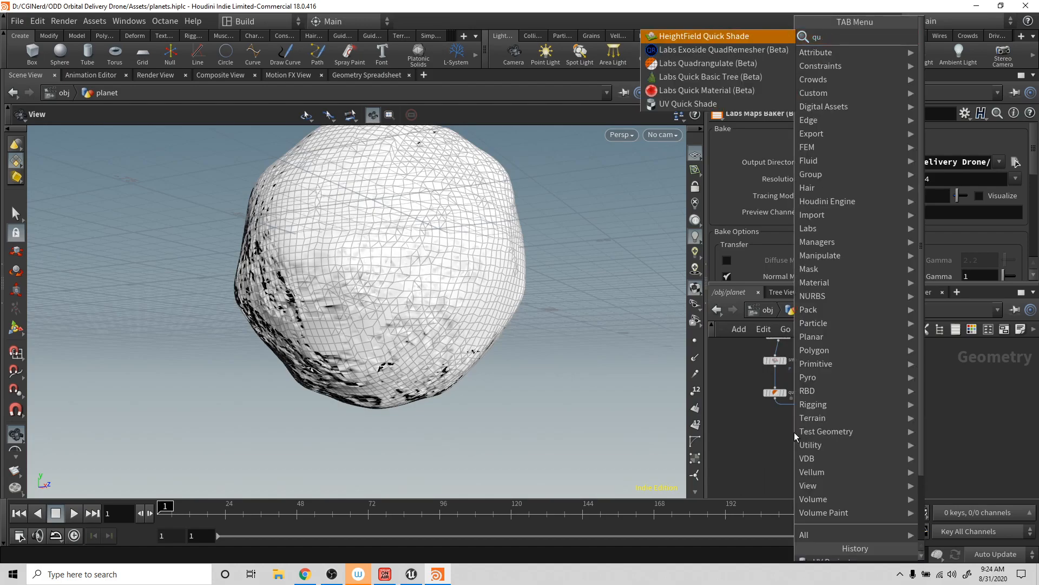
pyautogui.write('ick')
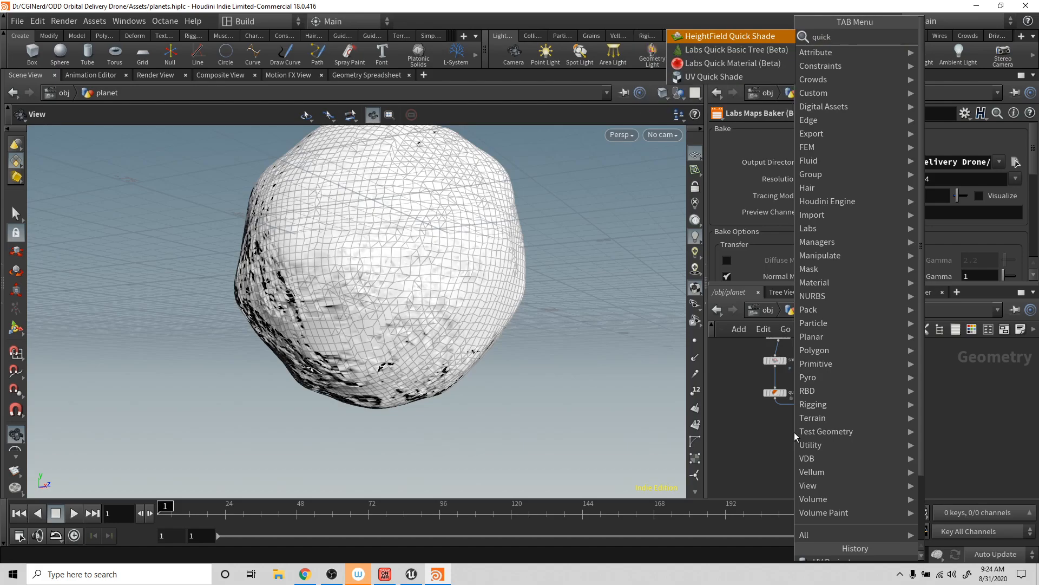
pyautogui.press('Down')
pyautogui.press('Down')
pyautogui.press('Down')
pyautogui.press('Up')
pyautogui.press('Return')
pyautogui.click(794, 437)
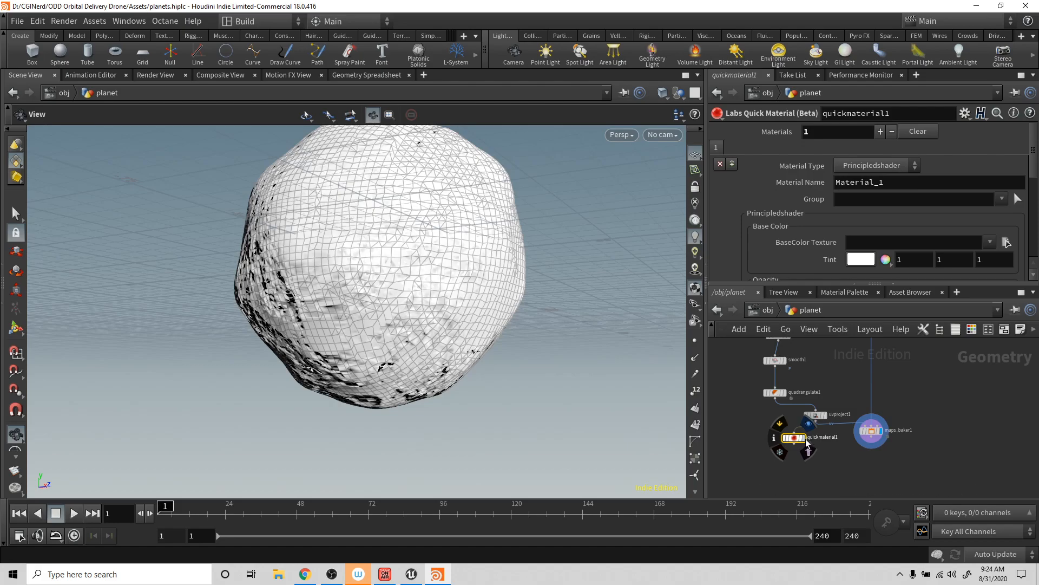
pyautogui.click(808, 424)
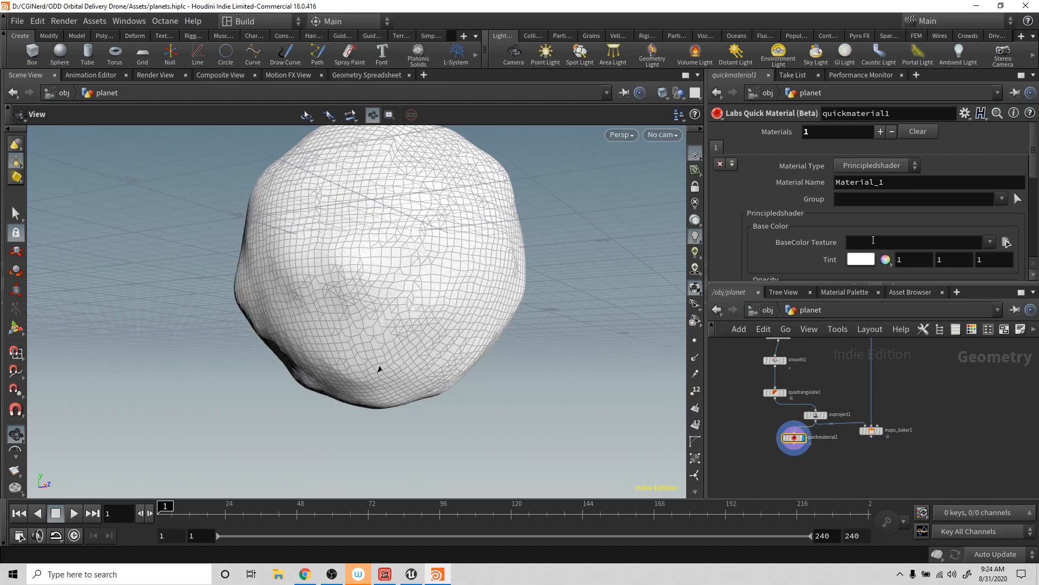
# - Load planet_color.jpg from the $HIP/Textures folder as quickmaterial1's BaseColor Texture and inspect the textured planet
pyautogui.scroll(-1, 927, 228)
pyautogui.scroll(-3, 927, 228)
pyautogui.click(1007, 173)
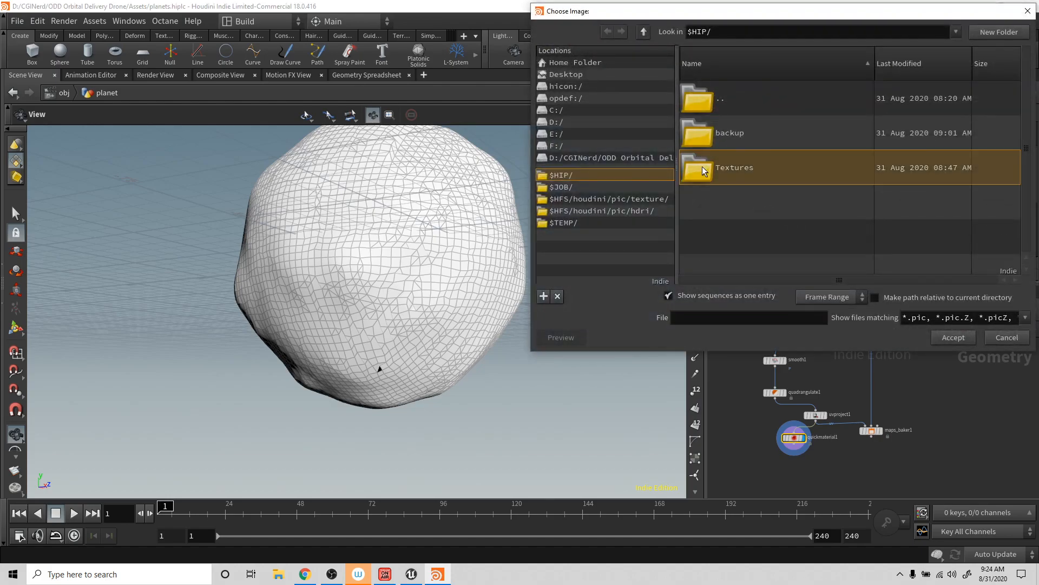
pyautogui.doubleClick(704, 170)
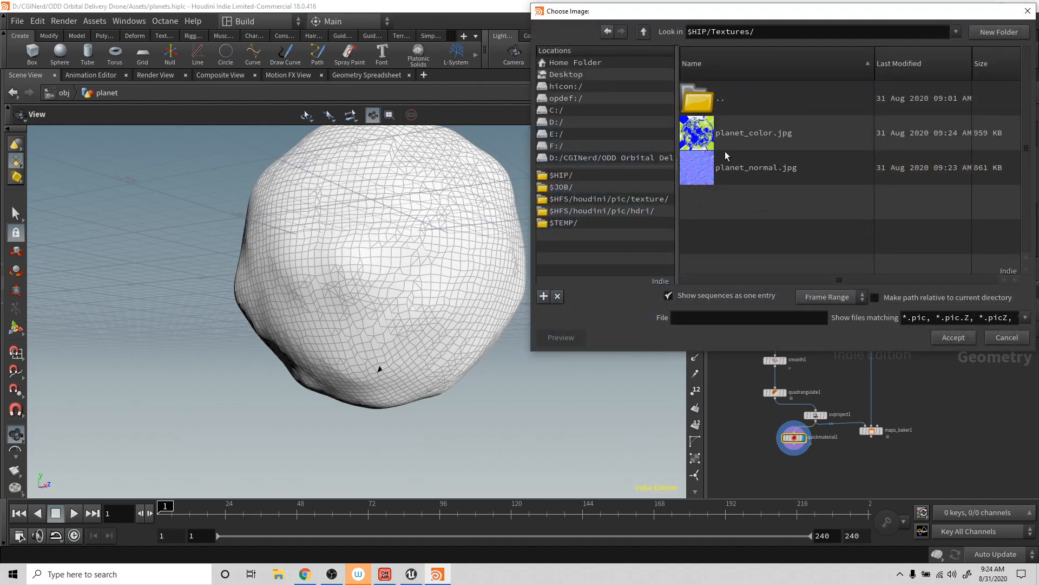
pyautogui.doubleClick(701, 132)
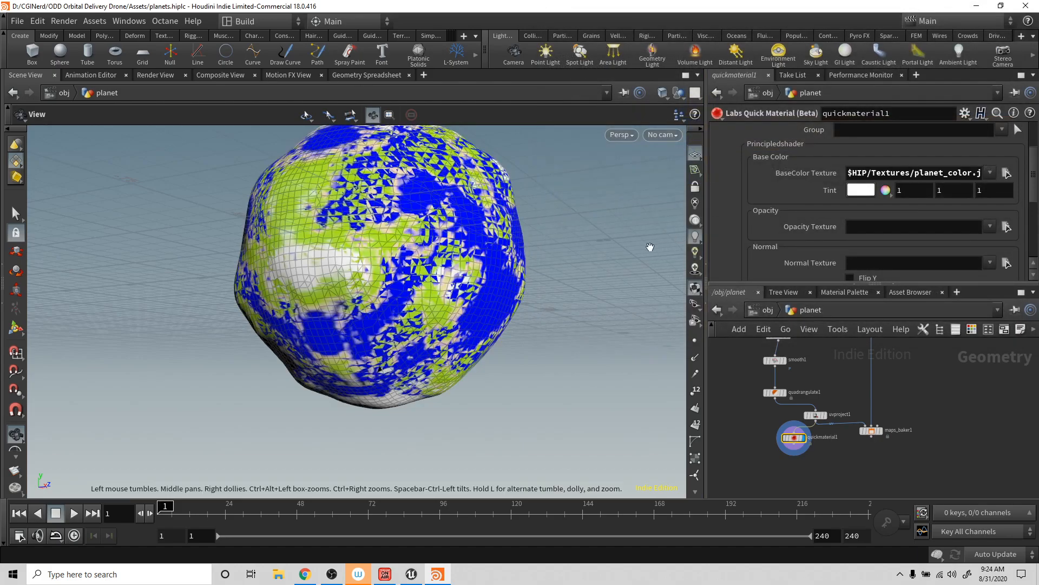
pyautogui.moveTo(469, 258); pyautogui.dragTo(582, 324)
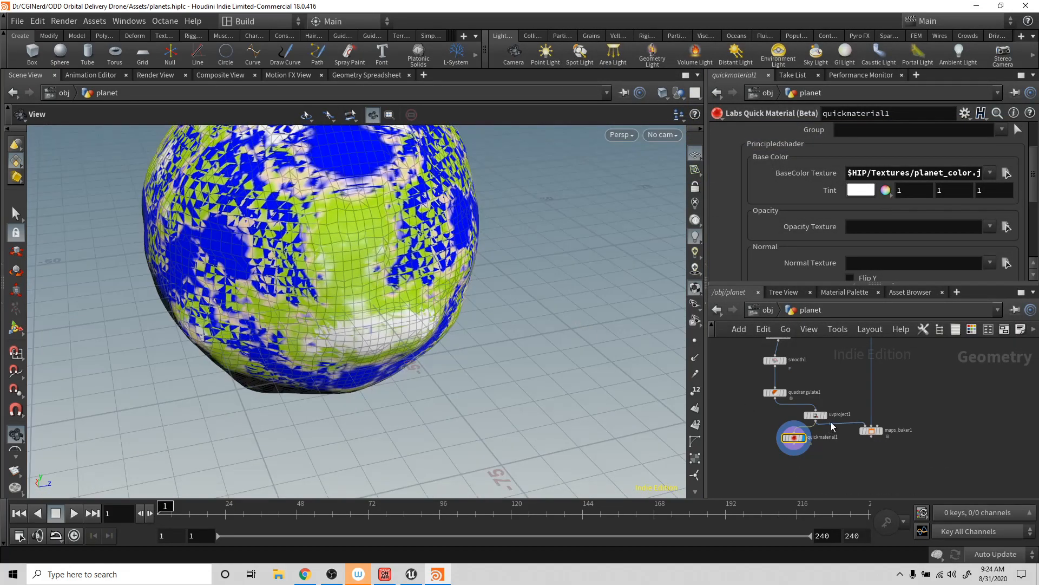
# - Change the projection of uvproject1 to Polar
pyautogui.moveTo(816, 418)
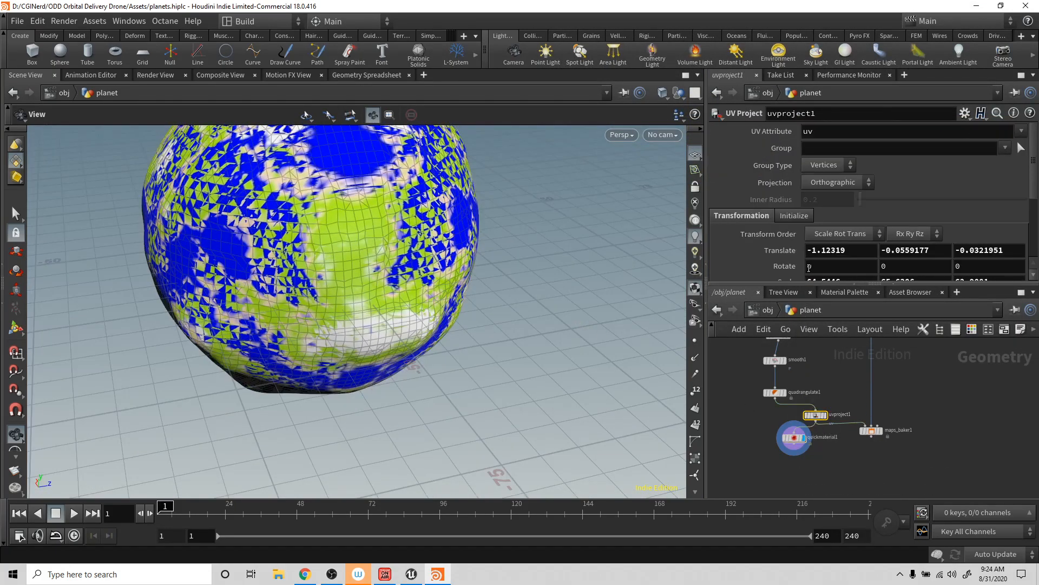
pyautogui.click(846, 180)
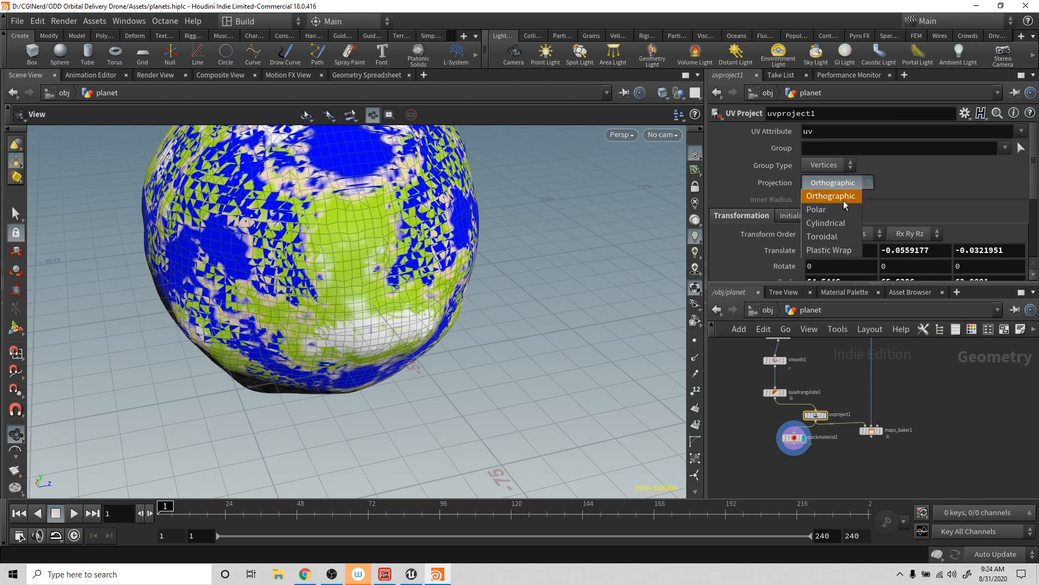
pyautogui.click(844, 209)
pyautogui.scroll(-2, 861, 233)
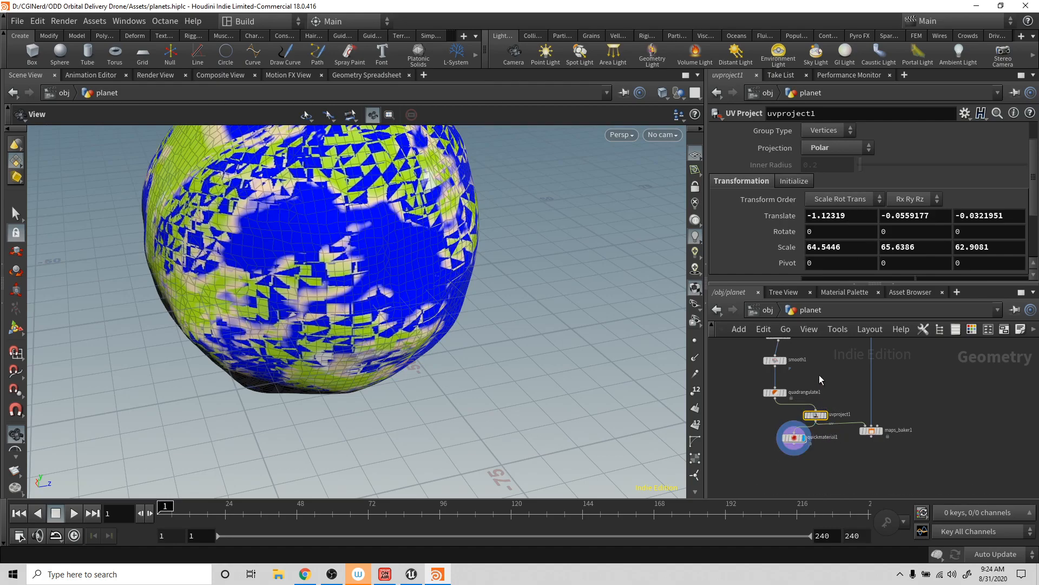
# - Rebake the planet's maps with maps_baker1 and inspect the textured planet
pyautogui.click(872, 431)
pyautogui.click(825, 145)
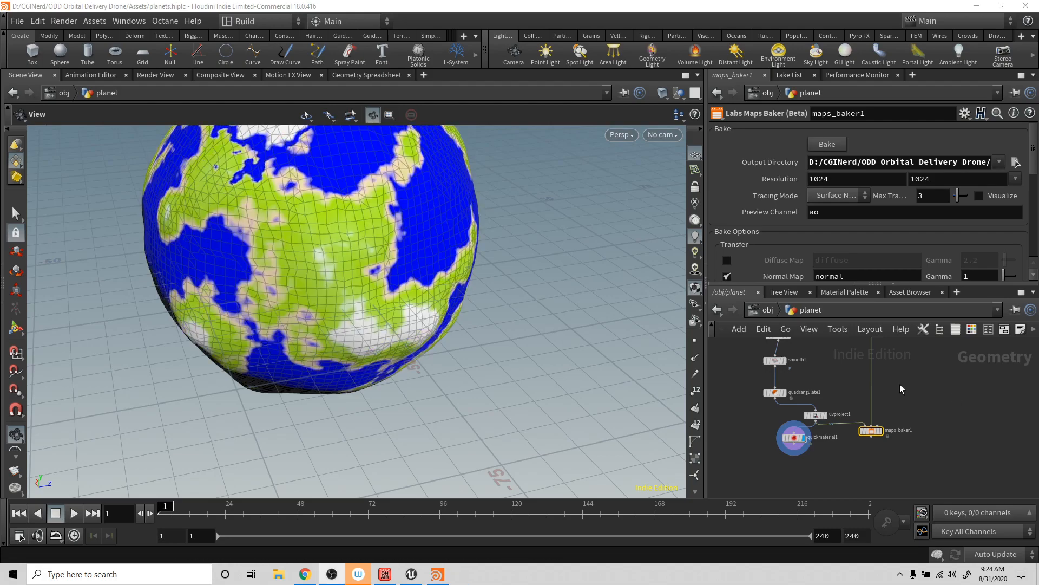
pyautogui.scroll(-3, 503, 337)
pyautogui.moveTo(492, 338); pyautogui.dragTo(480, 302)
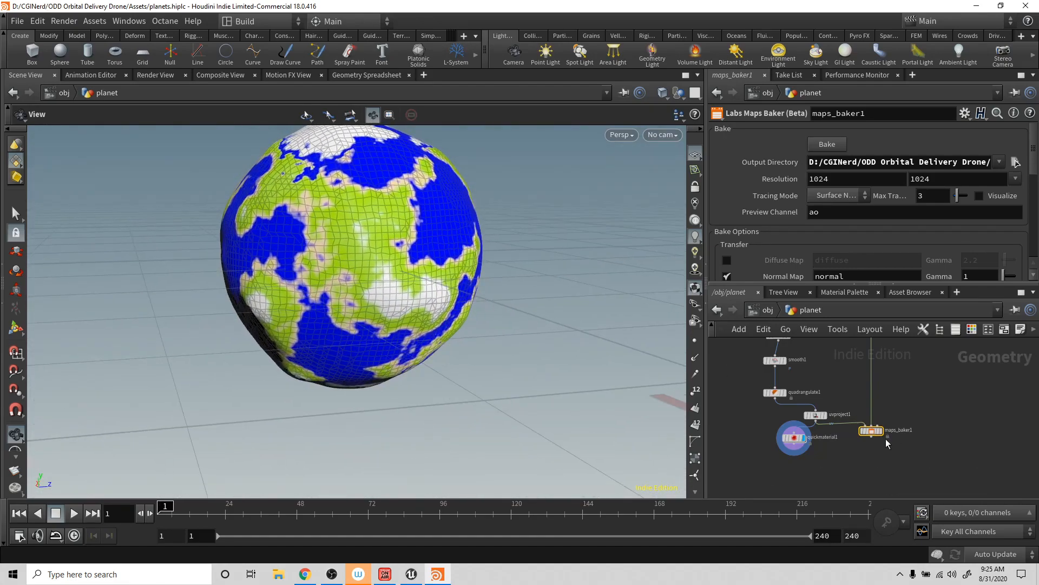
# - Load planet_normal.jpg from the $HIP/Textures folder as quickmaterial1's Normal Texture and inspect the planet from another side
pyautogui.click(794, 437)
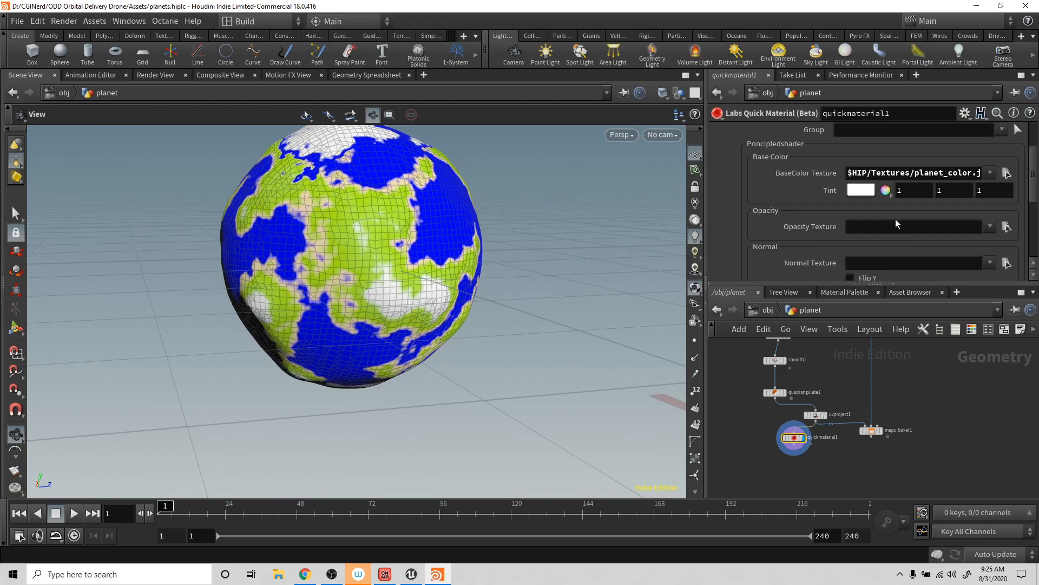
pyautogui.scroll(-4, 896, 219)
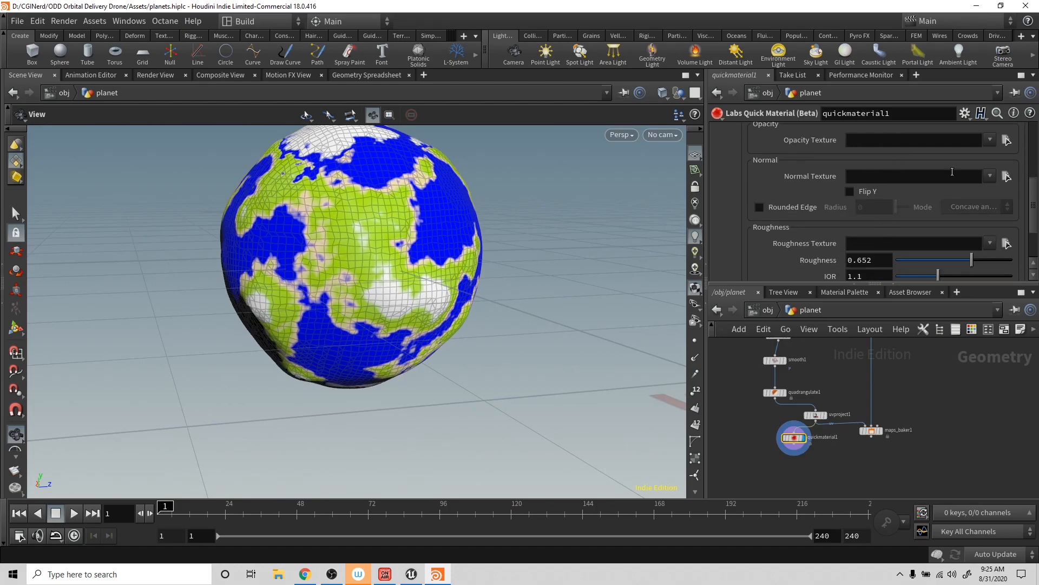
pyautogui.click(1007, 176)
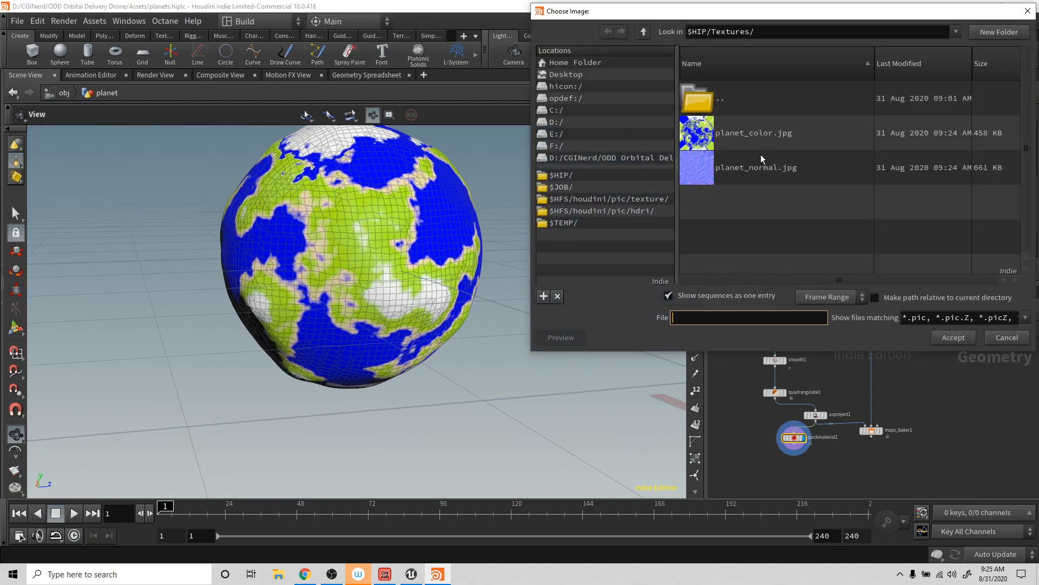
pyautogui.doubleClick(757, 167)
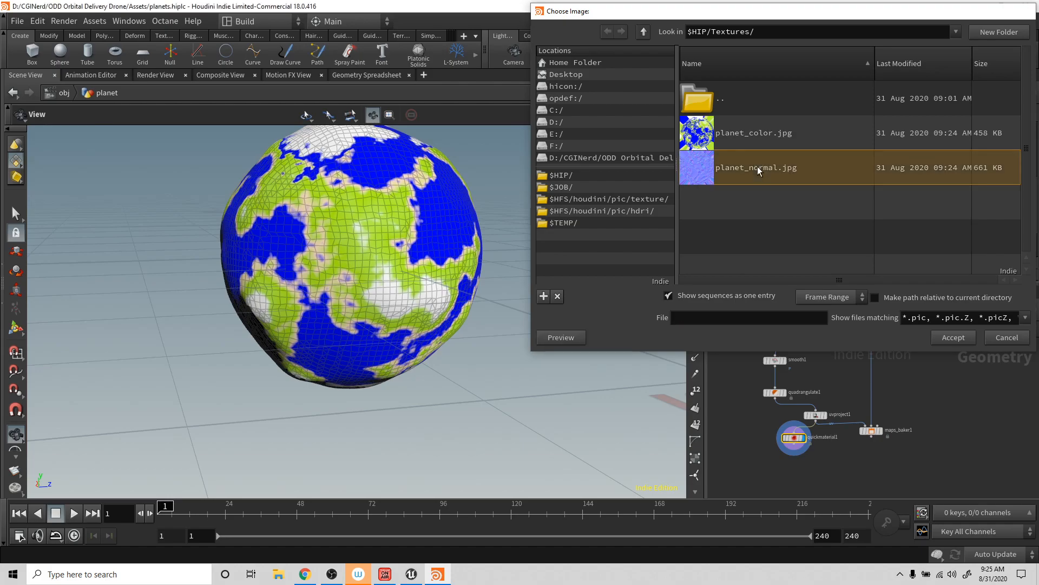
pyautogui.moveTo(663, 165); pyautogui.dragTo(653, 251)
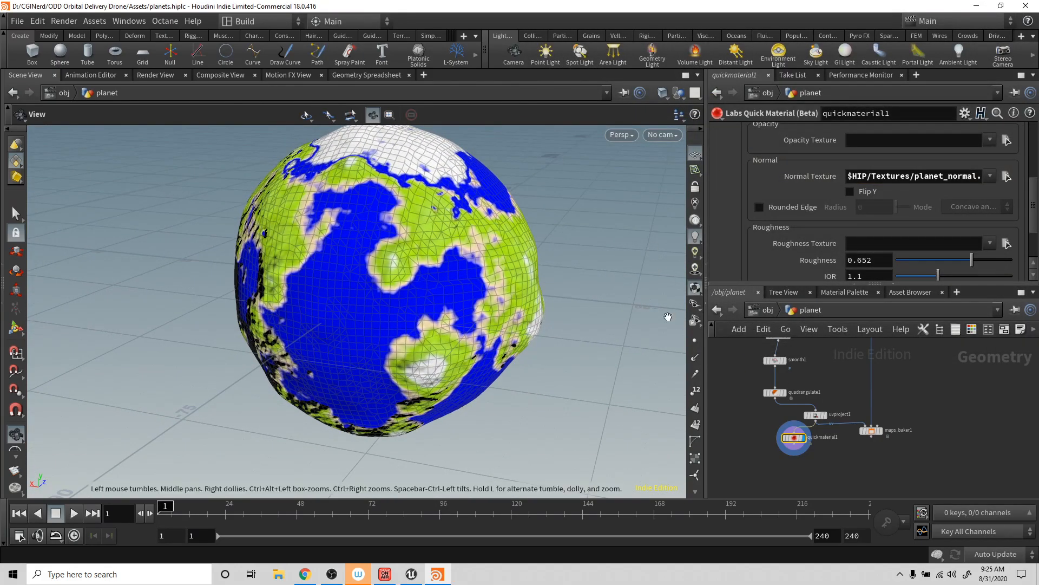
pyautogui.moveTo(503, 237); pyautogui.dragTo(487, 260)
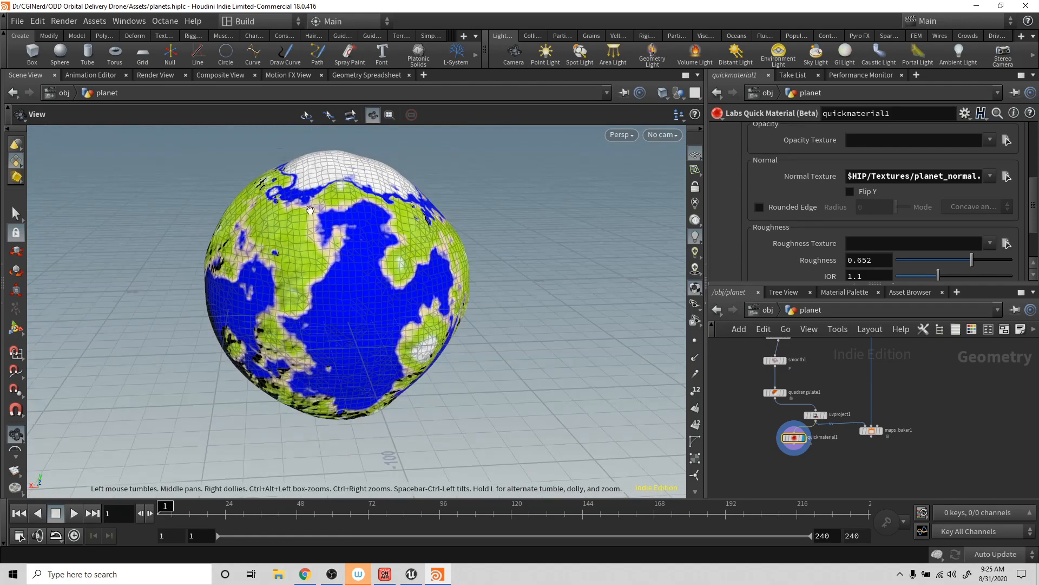
# - Go up to the object level, start an FBX export and open the file selection for its output
pyautogui.click(764, 311)
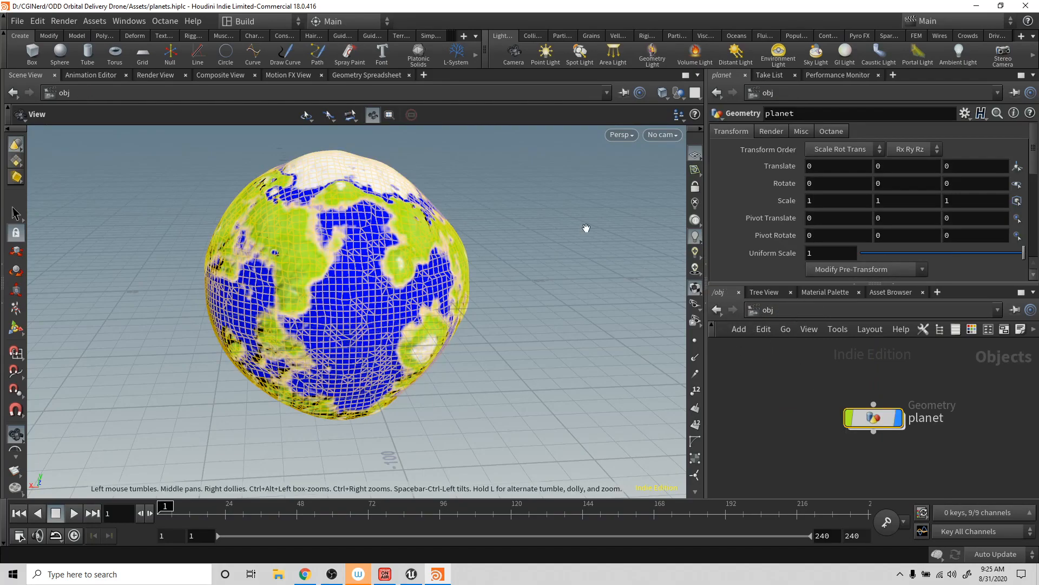
pyautogui.click(18, 22)
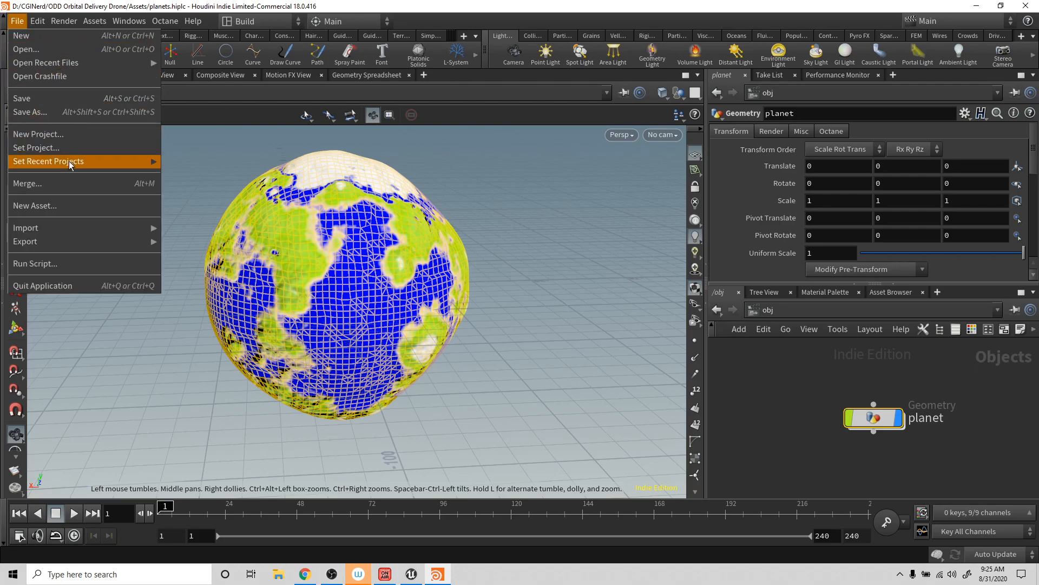
pyautogui.moveTo(67, 244)
pyautogui.click(184, 256)
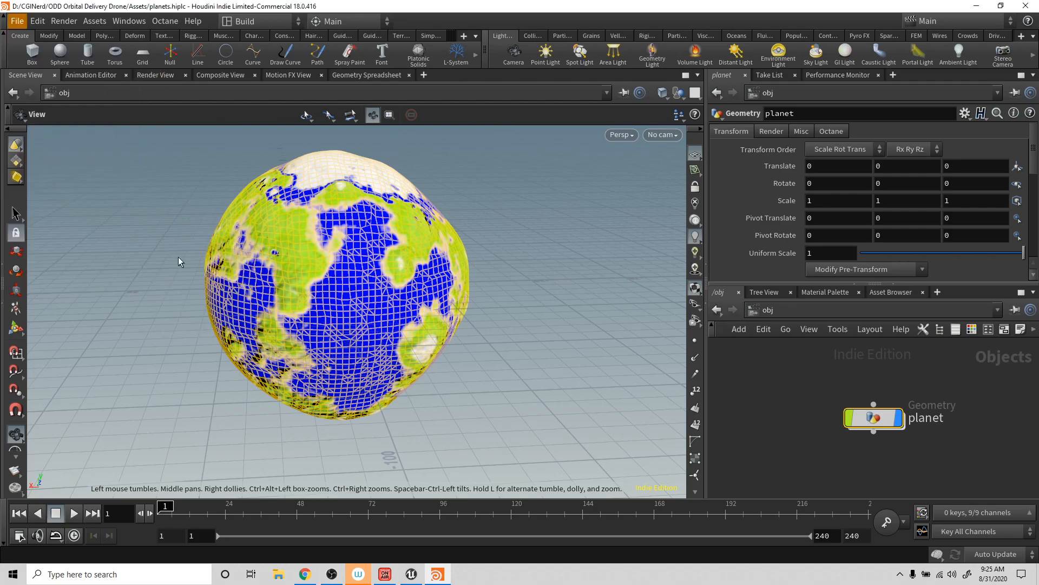
pyautogui.click(292, 58)
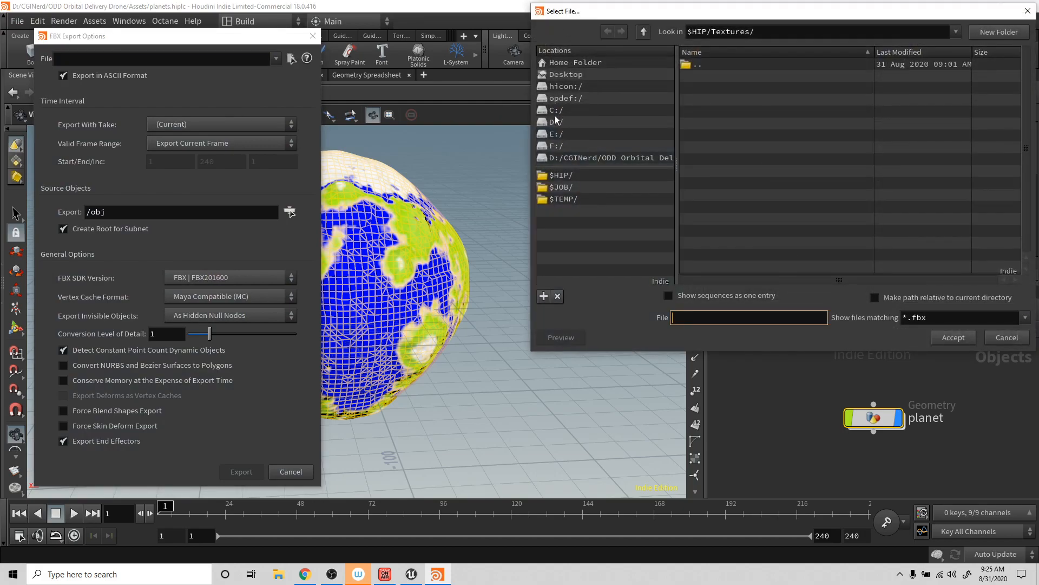
# - Set the FBX output file to lowPolyPlanet in the D:/CGINerd/ODD Orbital Delivery Drone/Assets folder
pyautogui.click(557, 122)
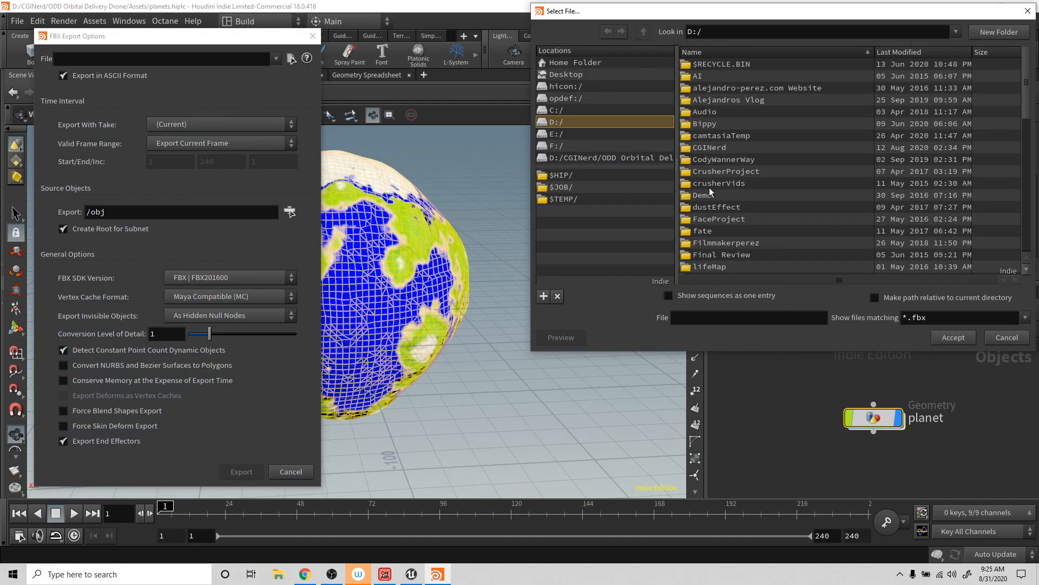
pyautogui.doubleClick(709, 147)
pyautogui.scroll(-5, 716, 234)
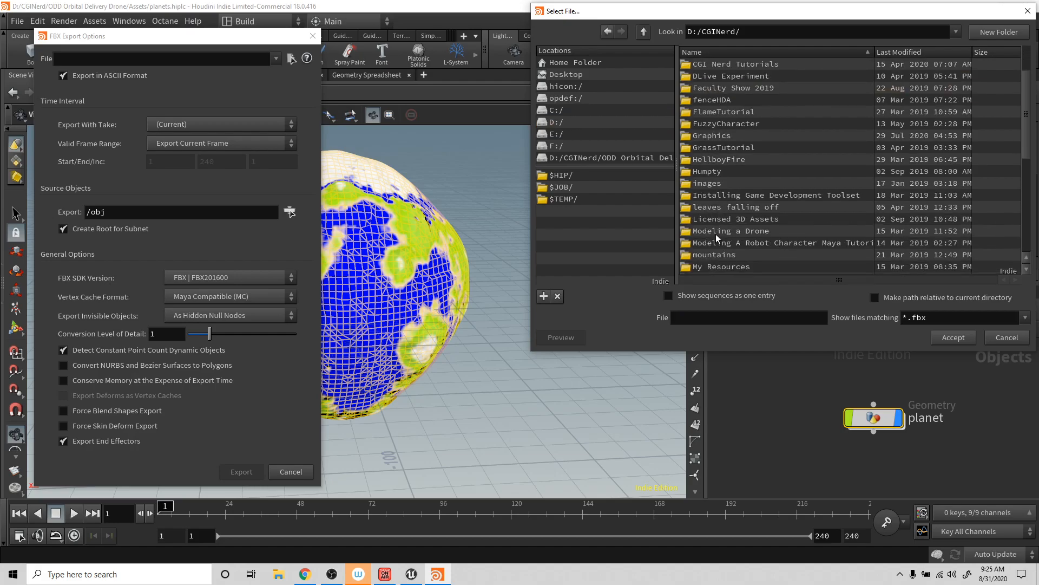
pyautogui.doubleClick(719, 221)
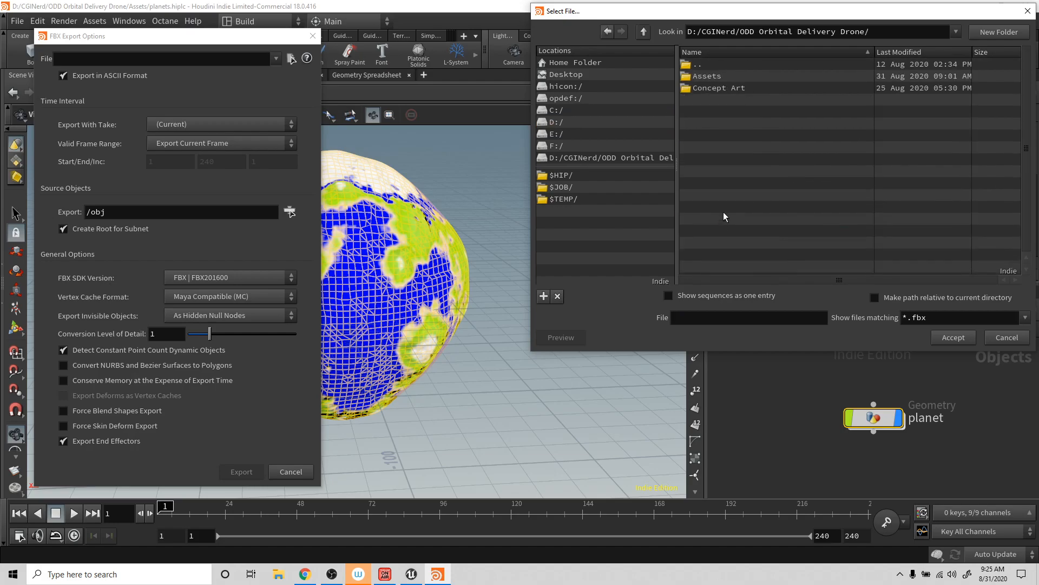
pyautogui.doubleClick(708, 76)
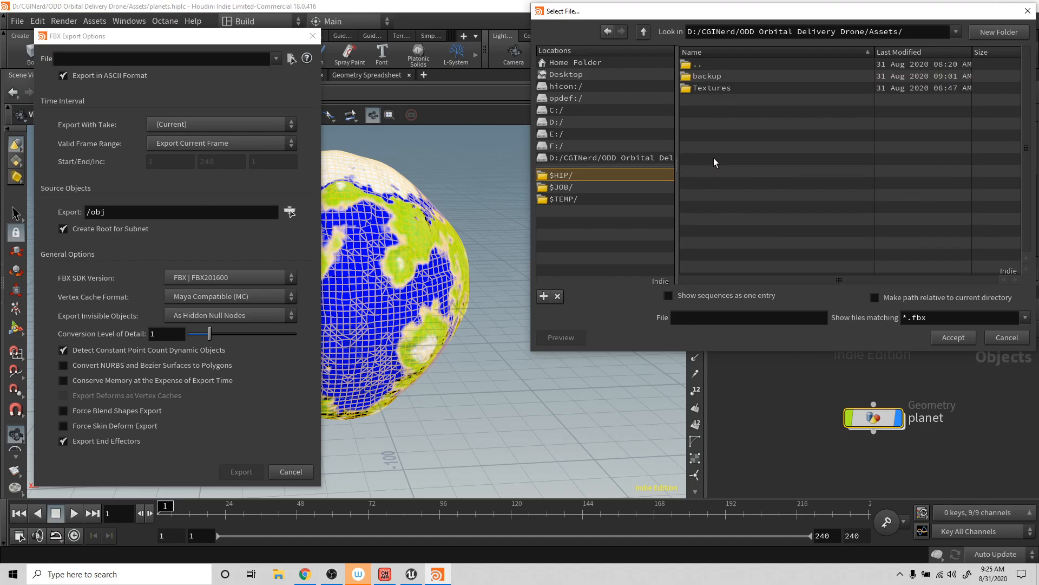
pyautogui.click(697, 313)
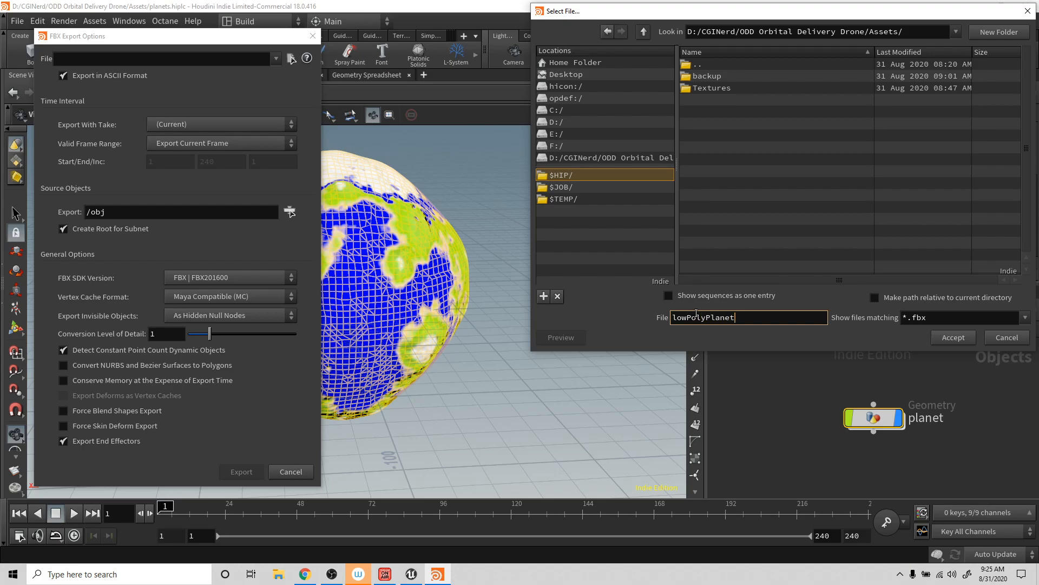
pyautogui.press('Return')
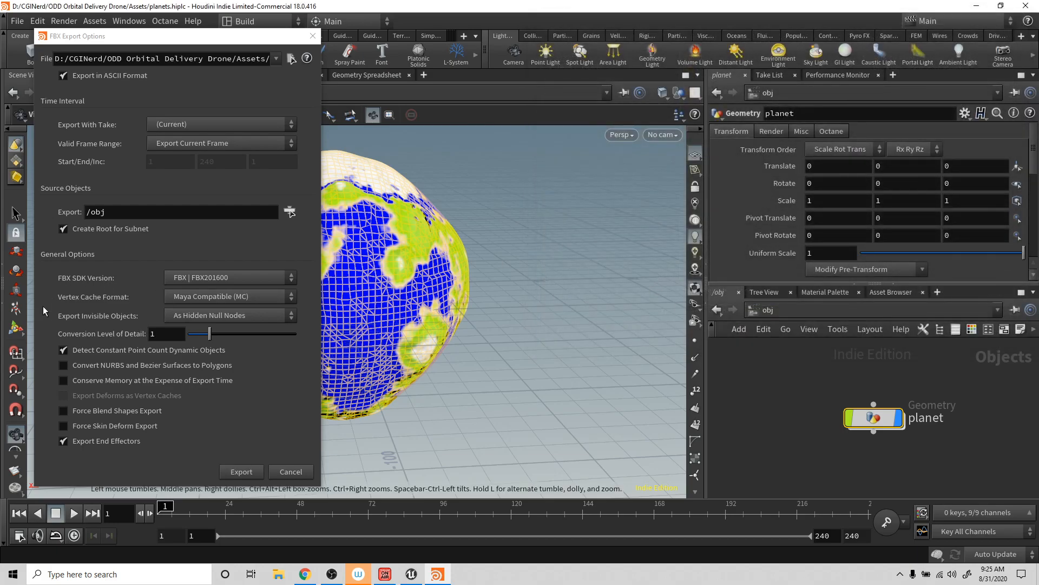
# - Export the FBX with the current options, deselect the planet and save the Houdini scene
pyautogui.click(241, 471)
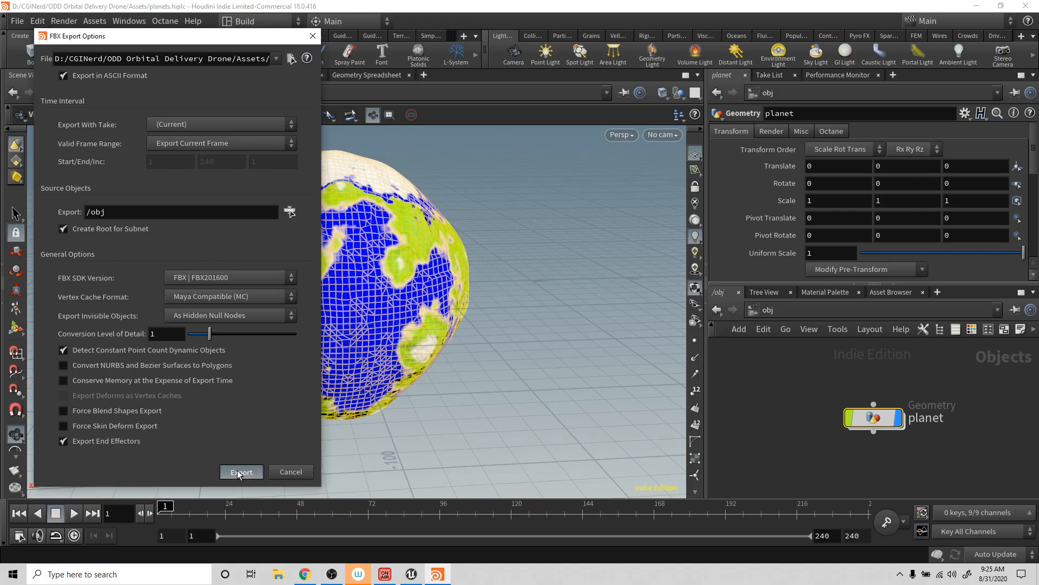
pyautogui.click(778, 383)
pyautogui.hotkey('ctrl', 's')
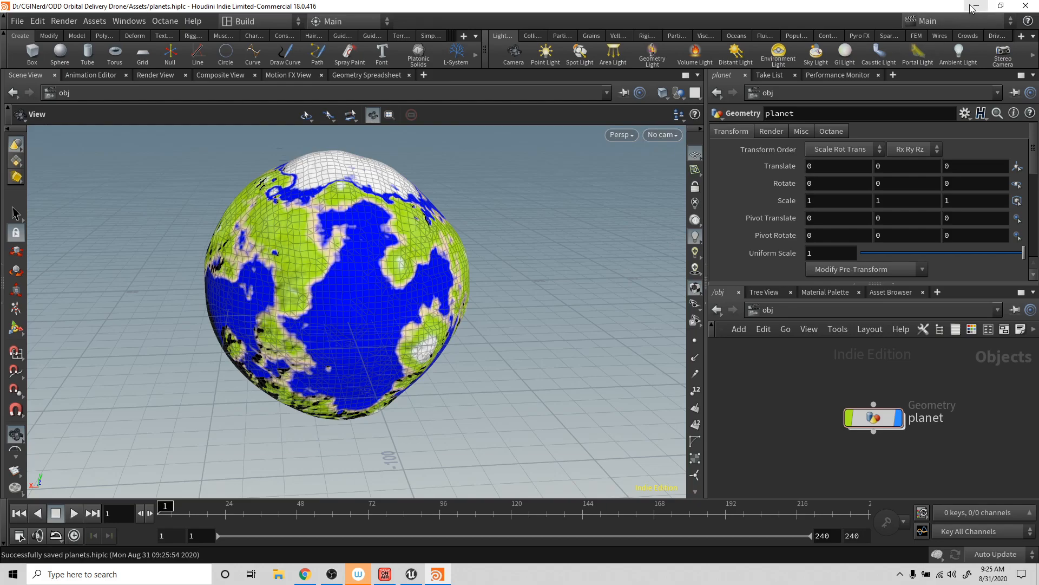
# - Switch to Unreal Engine and open the ODD Orbital Delivery Drone project's Assets folder in File Explorer over it
pyautogui.click(410, 575)
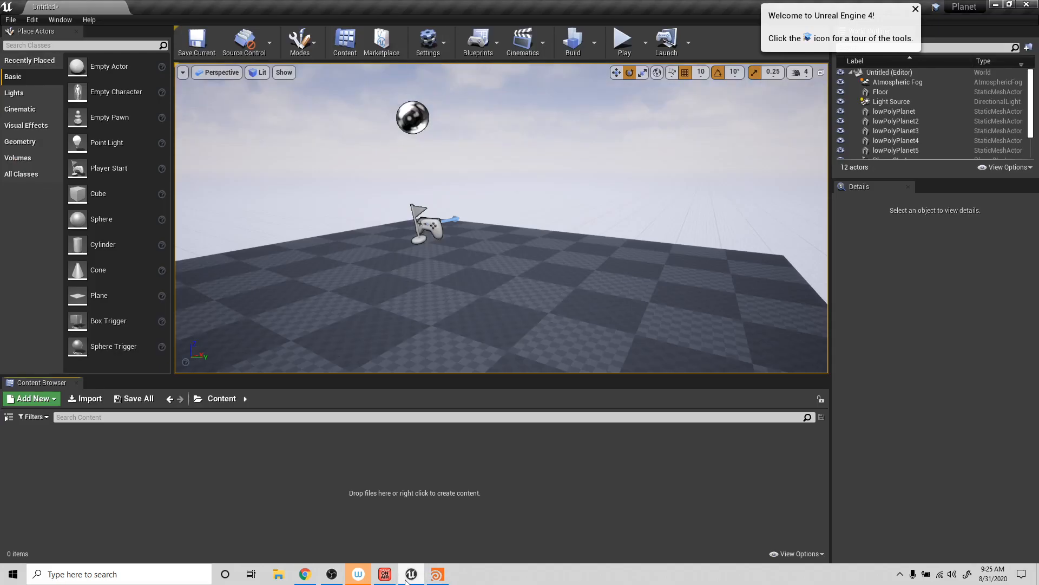
pyautogui.click(278, 574)
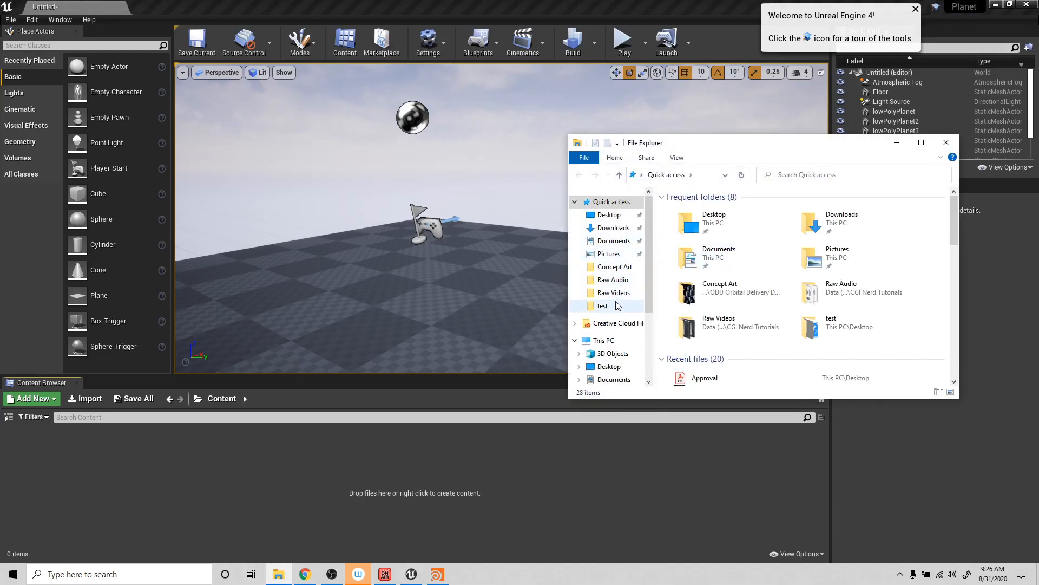
pyautogui.click(615, 267)
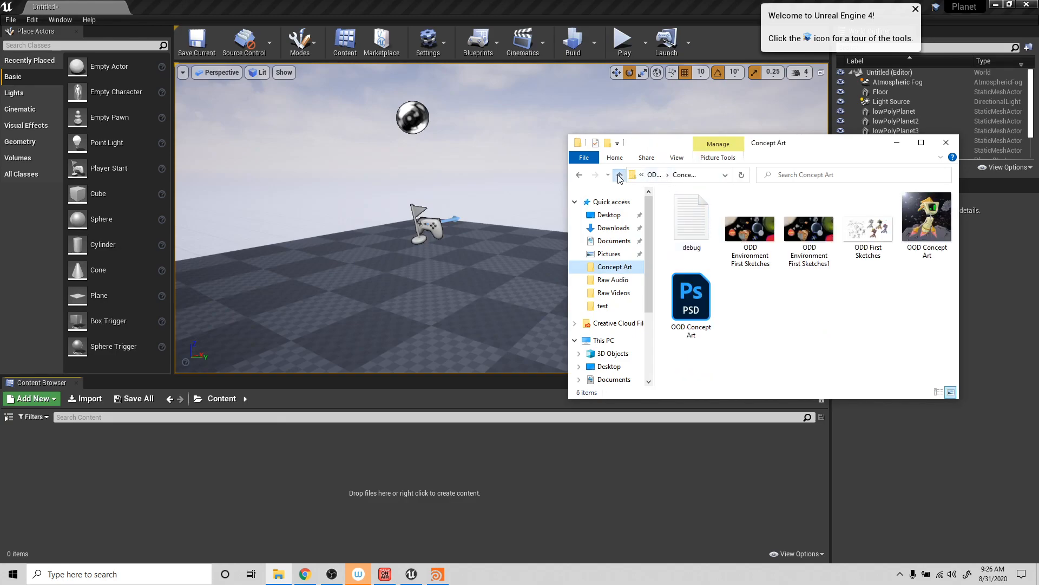
pyautogui.click(619, 174)
pyautogui.doubleClick(687, 210)
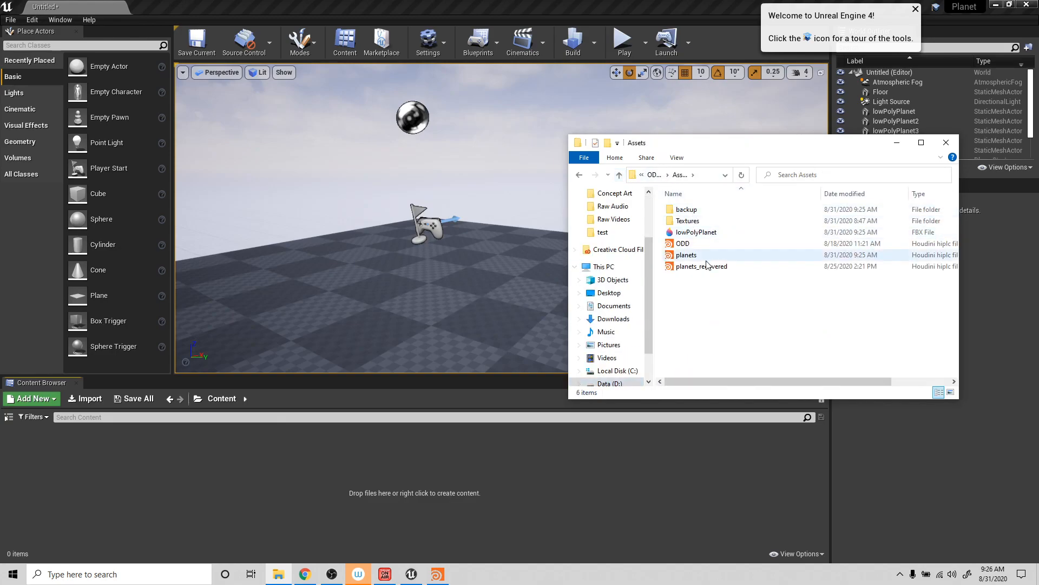
# - Import the lowPolyPlanet FBX into the Content folder with the default import options and close the message log
pyautogui.moveTo(695, 236); pyautogui.dragTo(386, 453)
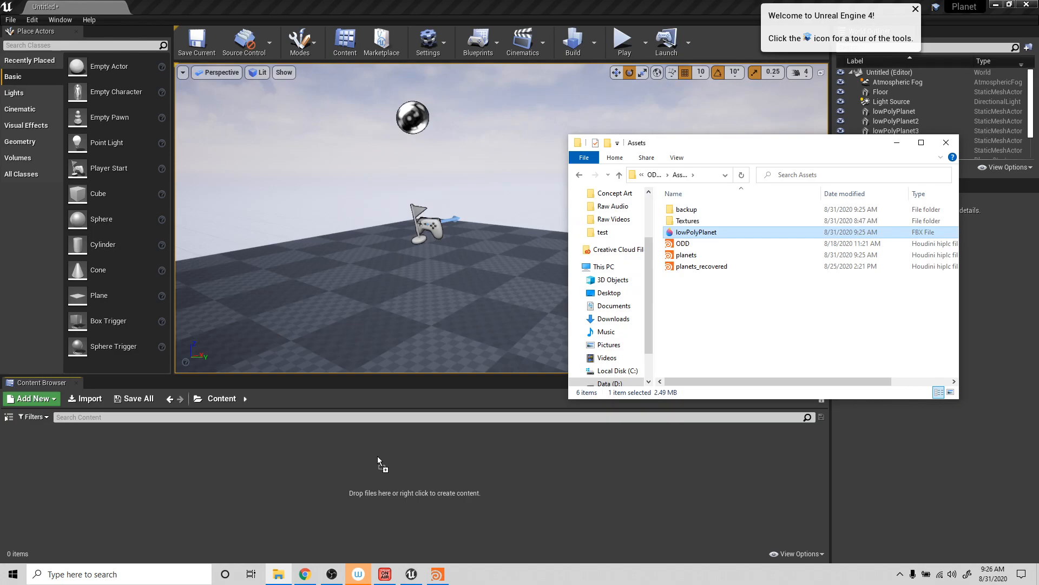
pyautogui.moveTo(269, 495); pyautogui.dragTo(270, 494)
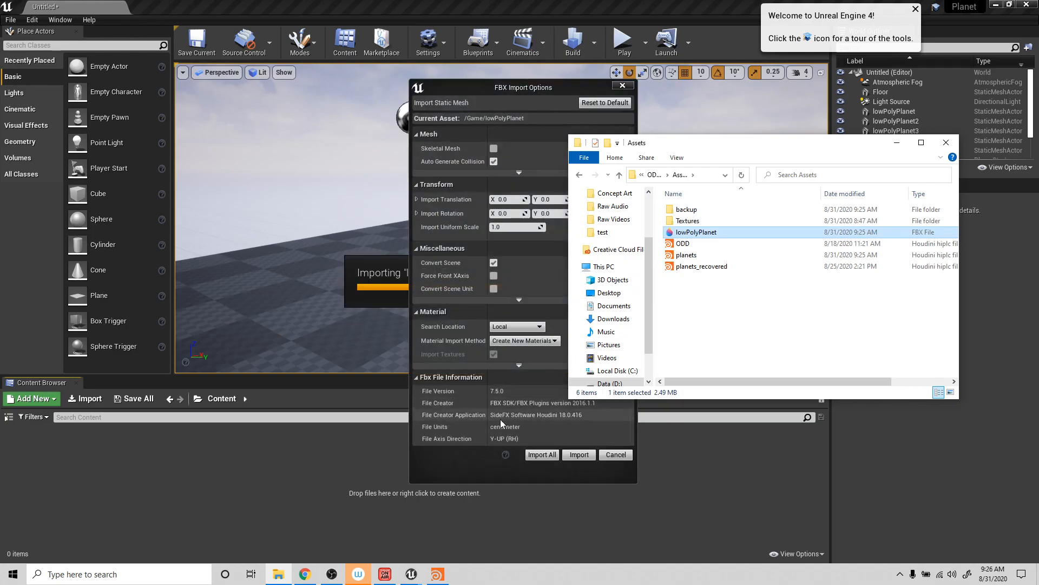
pyautogui.click(545, 455)
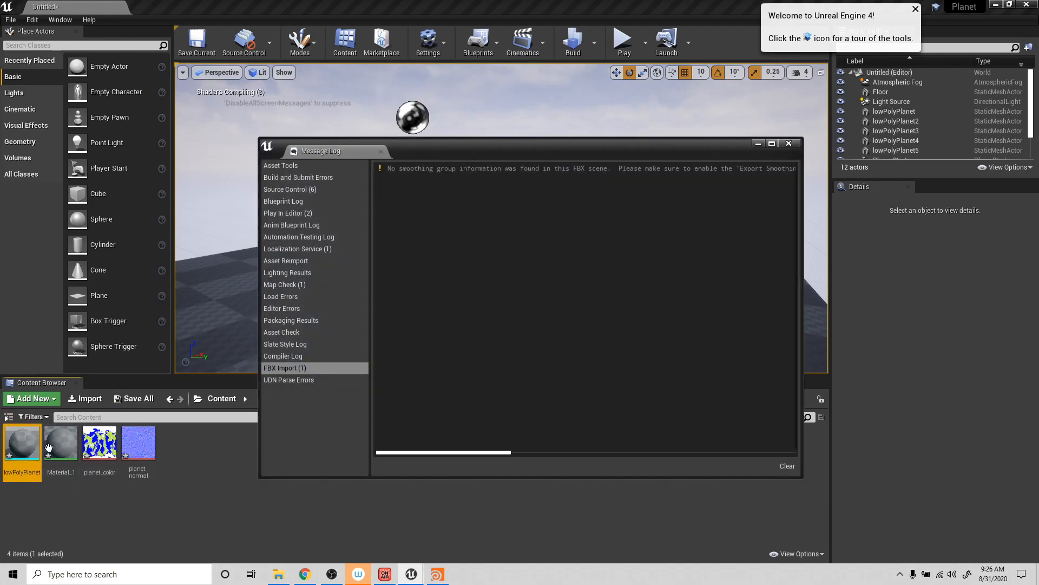
pyautogui.click(789, 144)
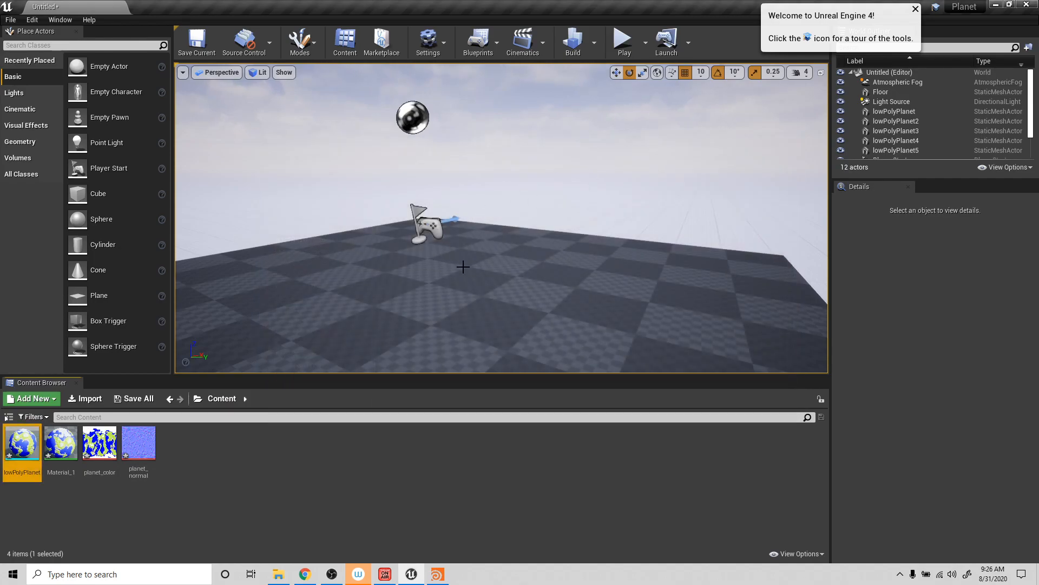
# - Place the lowPolyPlanet mesh on the level's floor in front of the player start
pyautogui.moveTo(431, 261); pyautogui.dragTo(427, 250)
pyautogui.moveTo(22, 443); pyautogui.dragTo(501, 275)
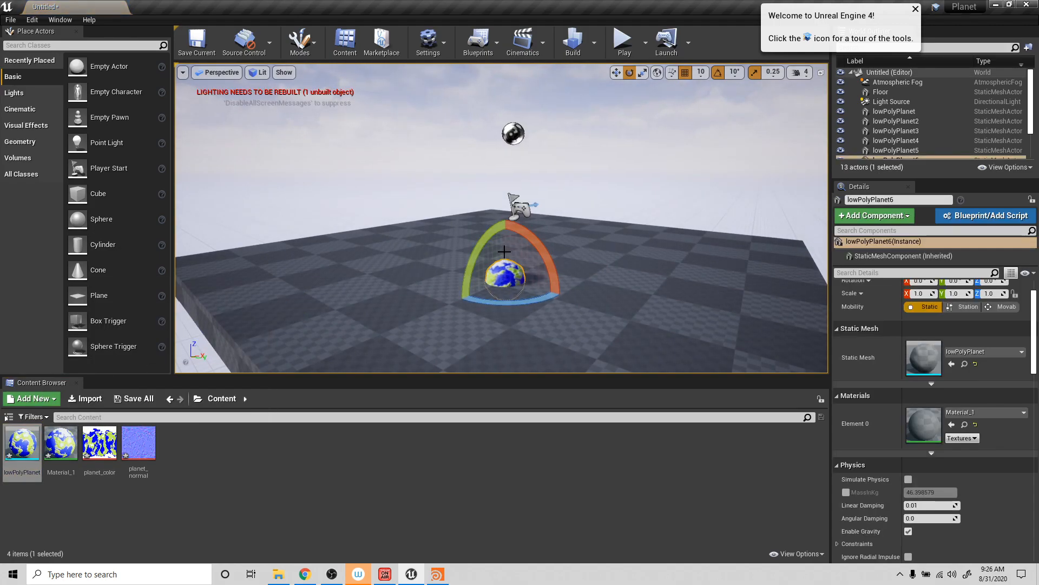
pyautogui.moveTo(506, 261); pyautogui.dragTo(521, 269, button='middle')
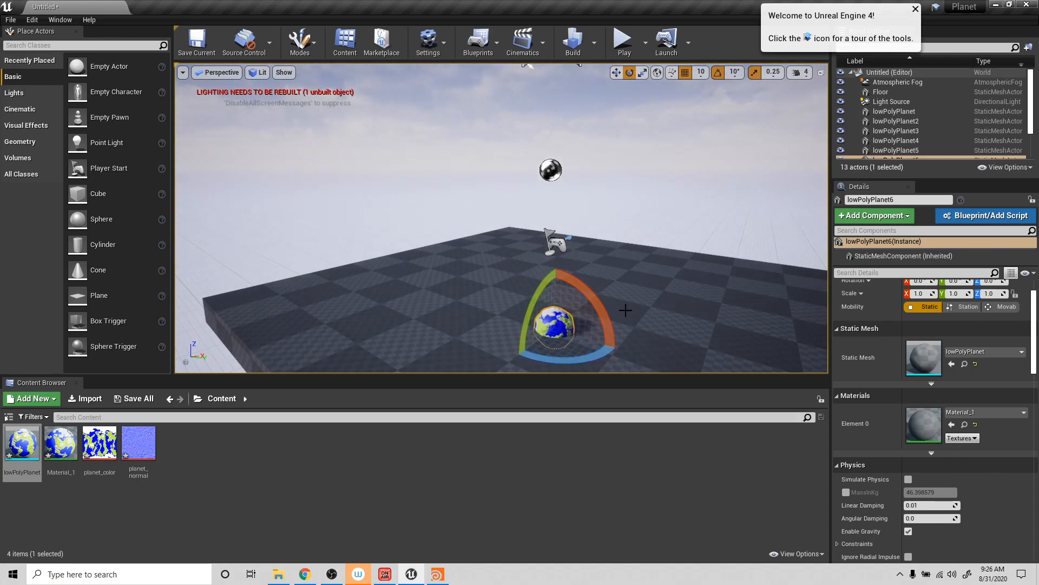
pyautogui.scroll(-5, 625, 314)
# - Raise the placed planet above the floor and move it beyond the player start toward the floor's far edge
pyautogui.press('w')
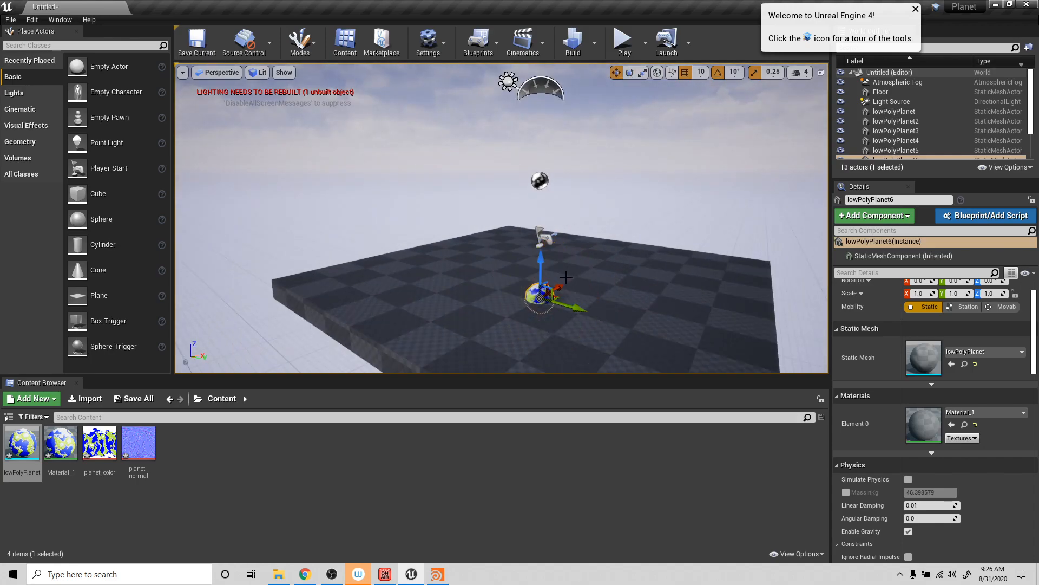
pyautogui.moveTo(540, 268); pyautogui.dragTo(541, 220)
pyautogui.keyDown('alt'); pyautogui.moveTo(584, 270); pyautogui.dragTo(569, 305); pyautogui.keyUp('alt')
pyautogui.moveTo(556, 241); pyautogui.dragTo(632, 184)
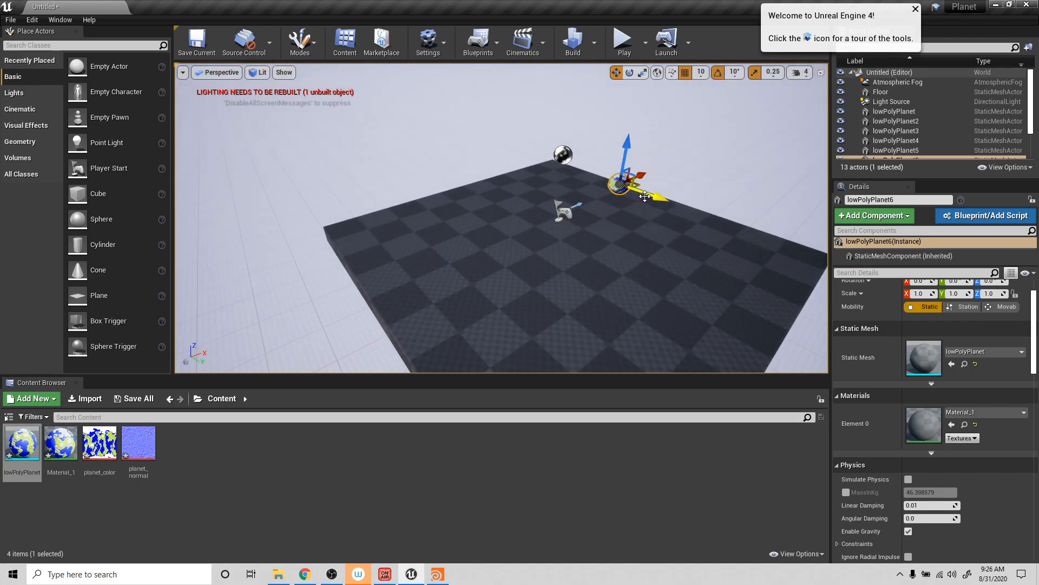
# - Play the level in the editor, fly around the floating planet to examine its surface from several sides and distances, and end the play session
pyautogui.click(622, 43)
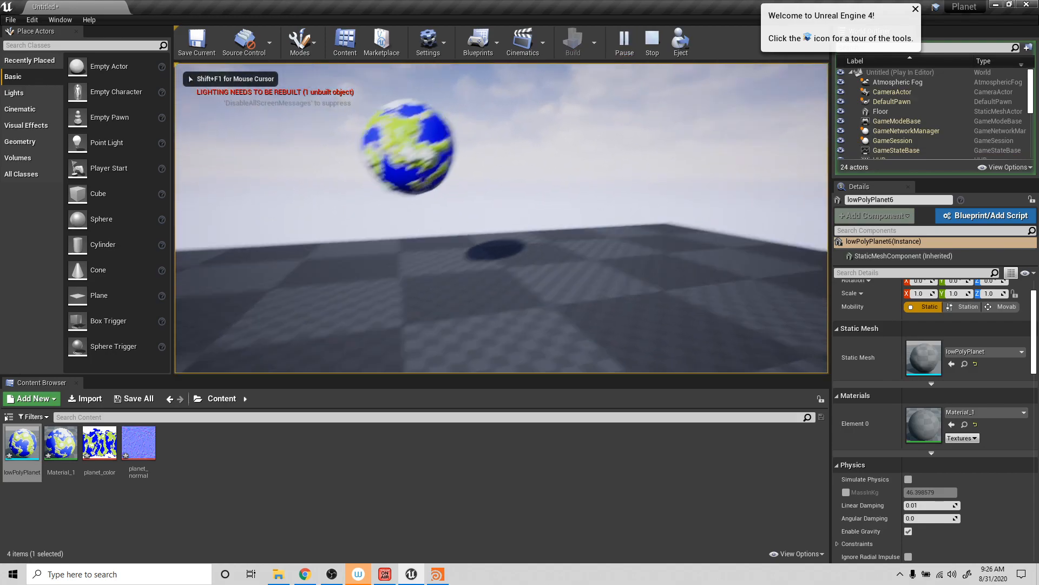
pyautogui.press('s')
pyautogui.press('a')
pyautogui.press('w')
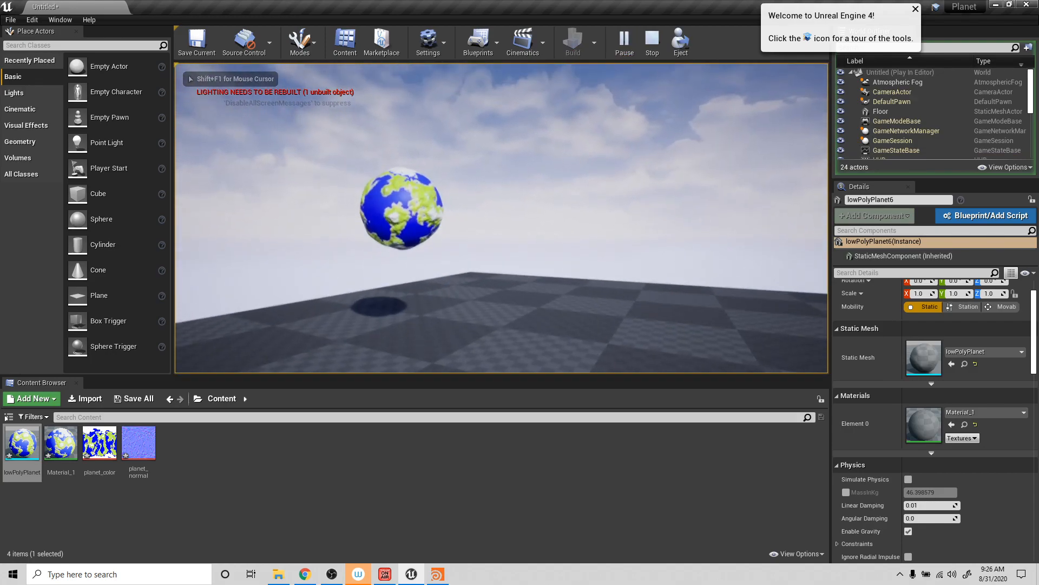
pyautogui.press('s')
pyautogui.press('w')
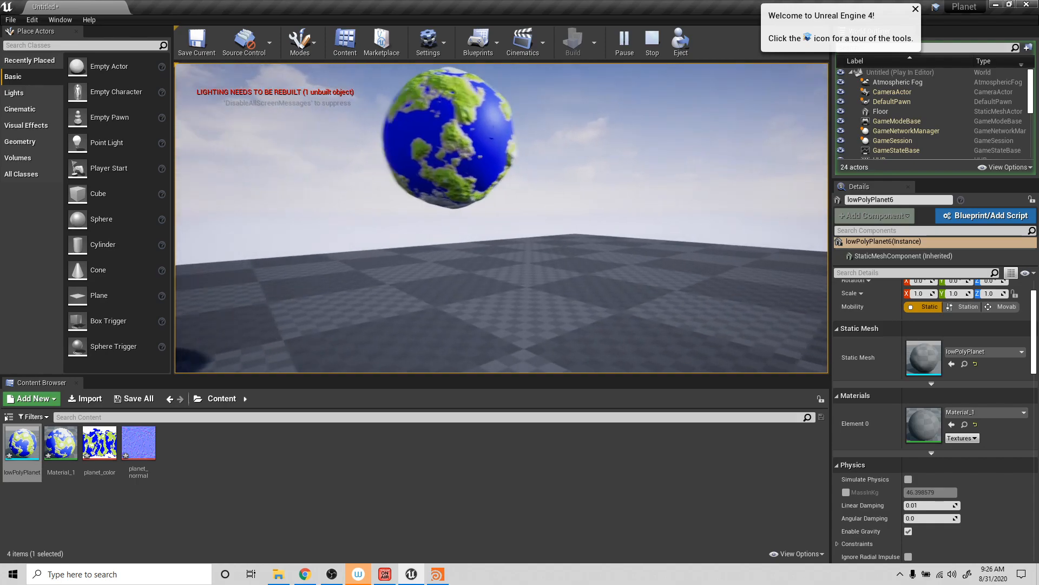
pyautogui.press('s')
pyautogui.press('w')
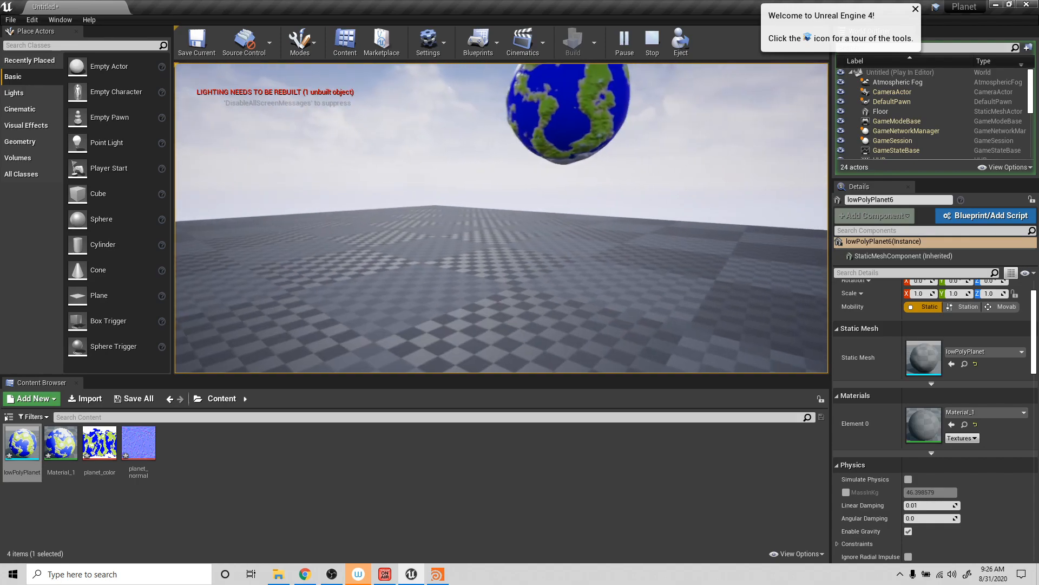
pyautogui.press('s')
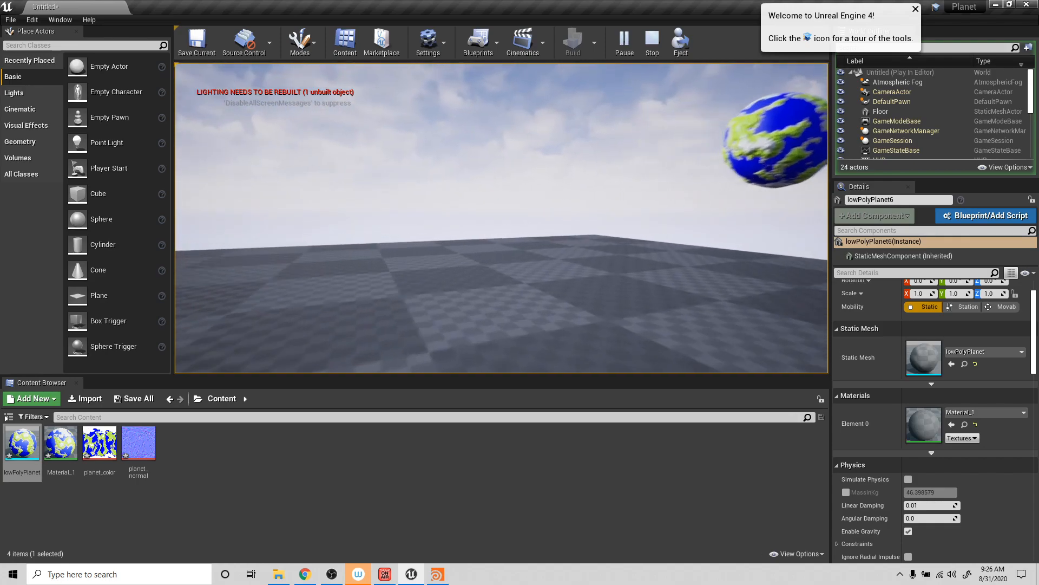
pyautogui.press('w')
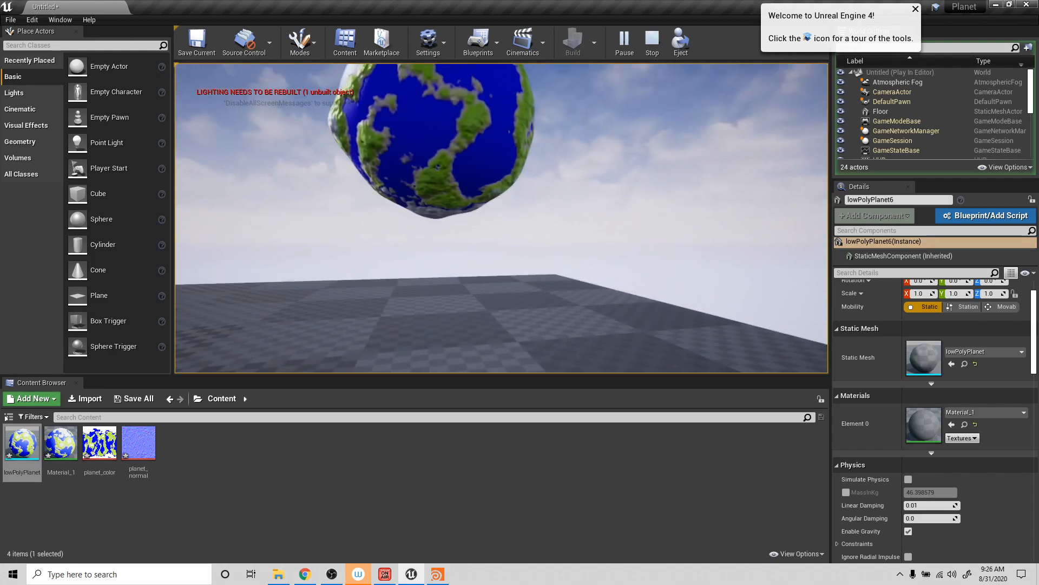
pyautogui.press('s')
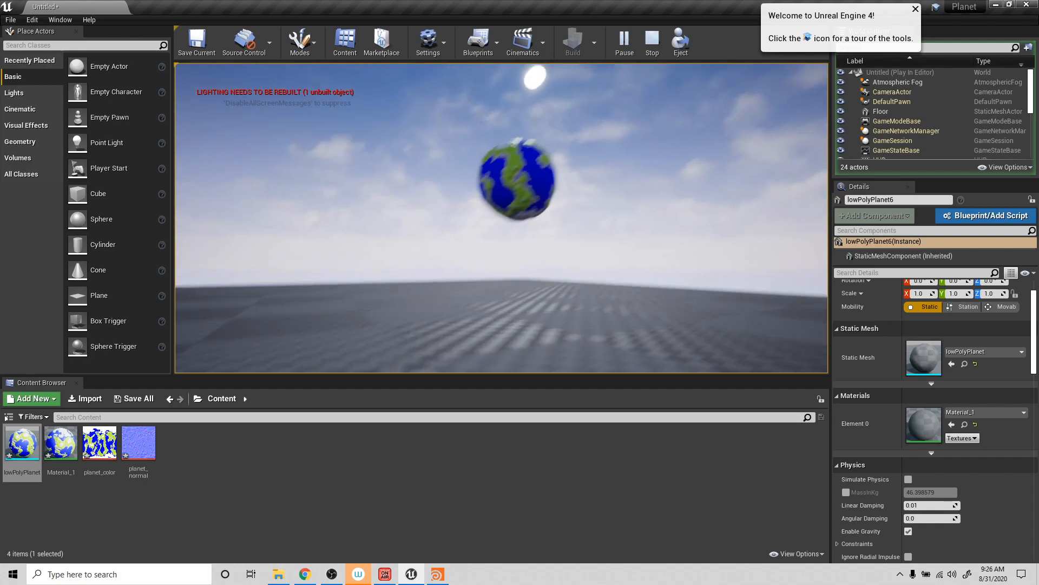
pyautogui.press('Escape')
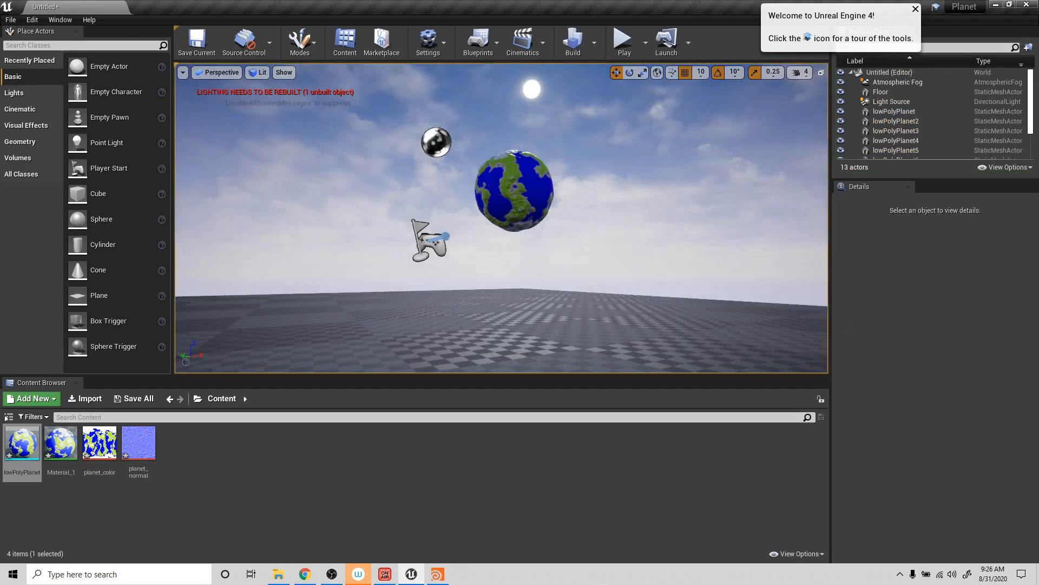